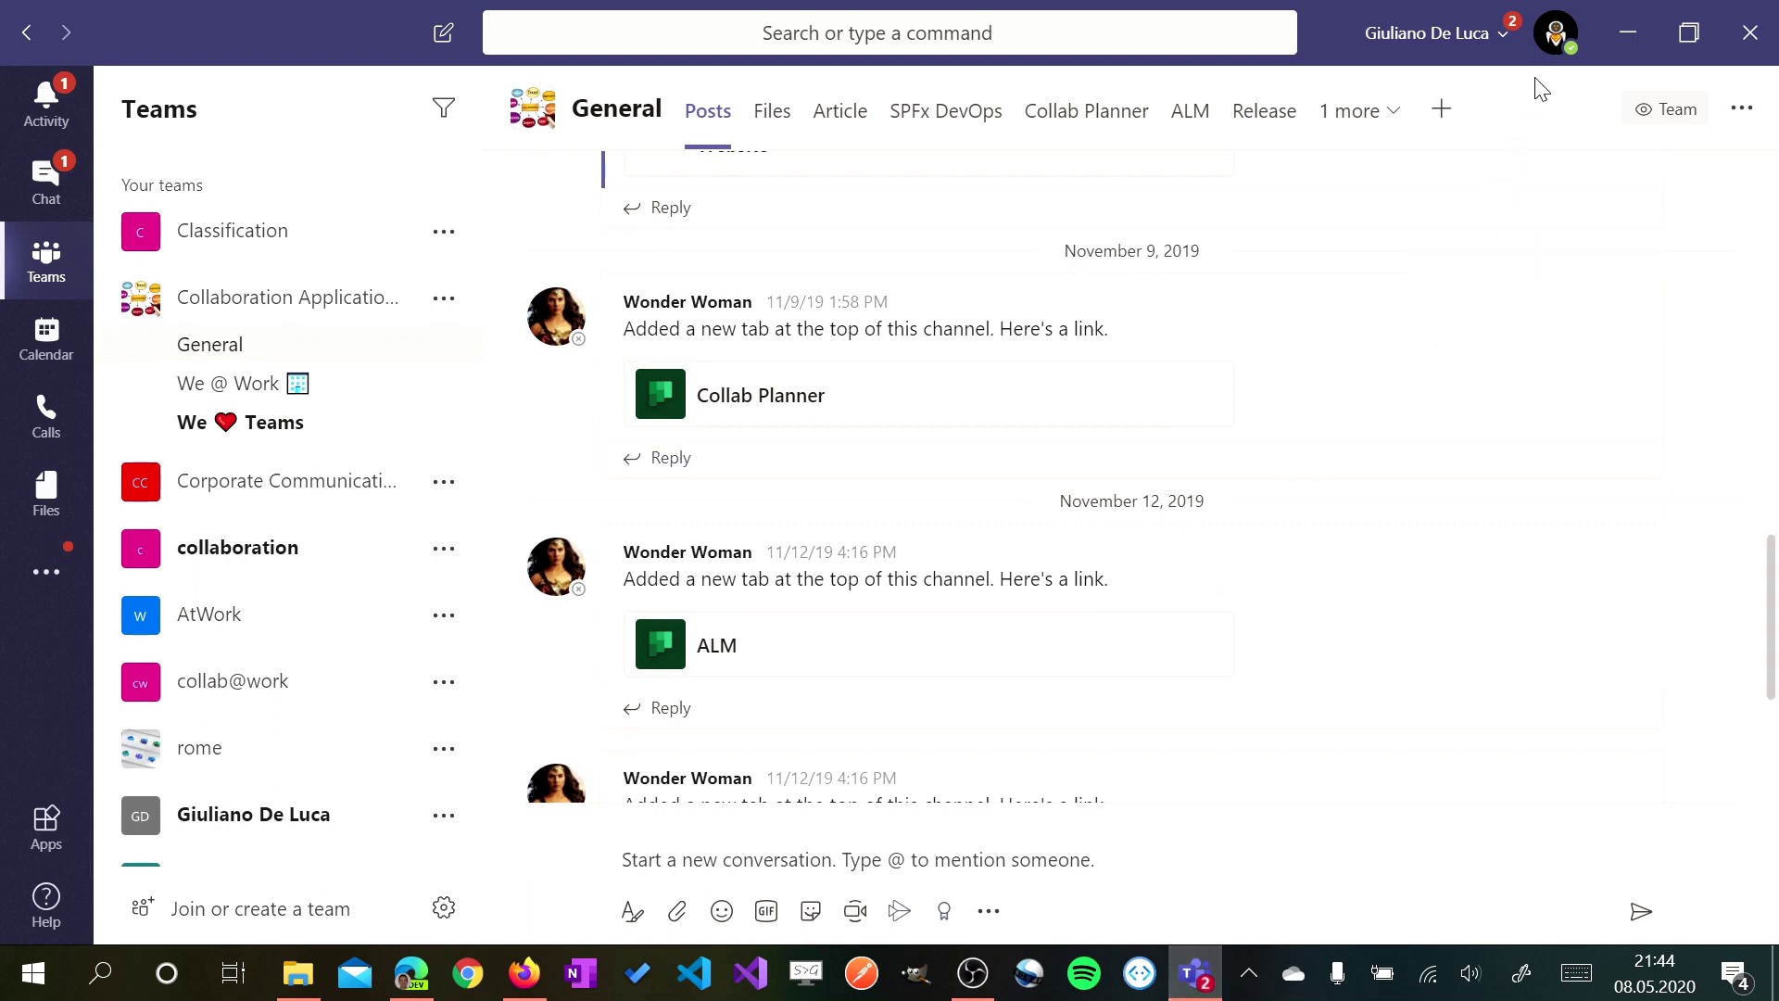
Open the account menu to list the switchable organisations, including the guest tenant with 2 notifications
click(1557, 35)
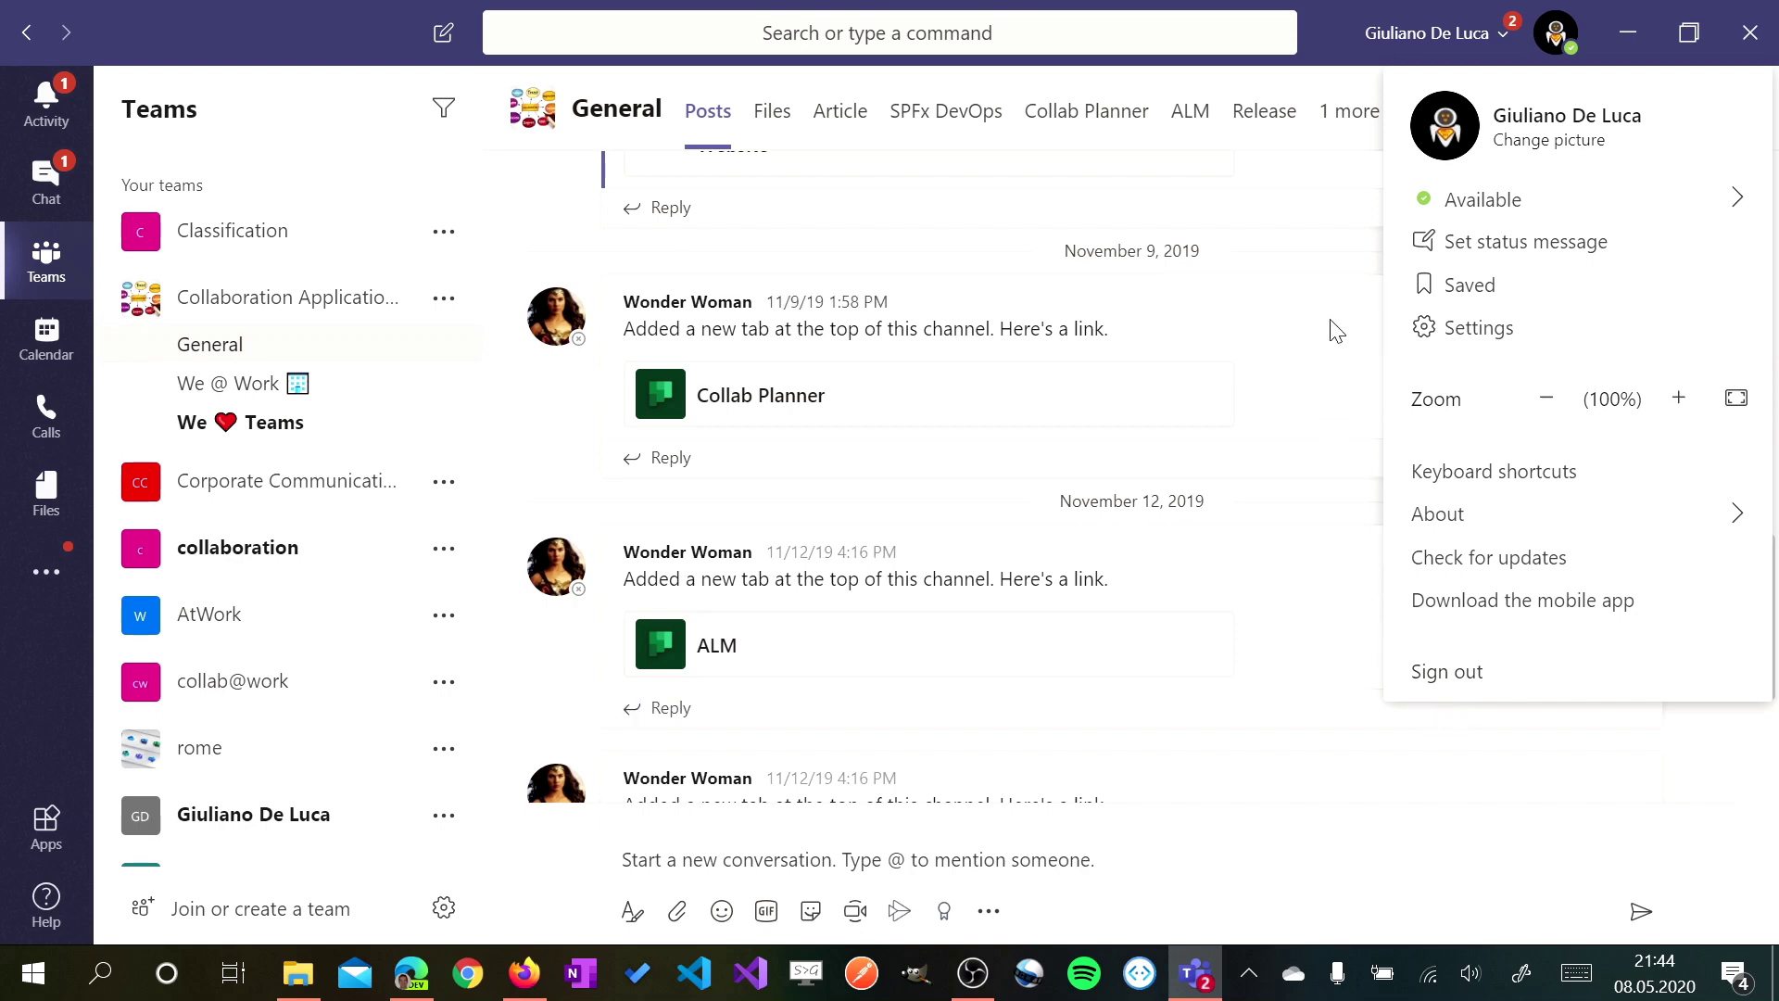
click(1454, 39)
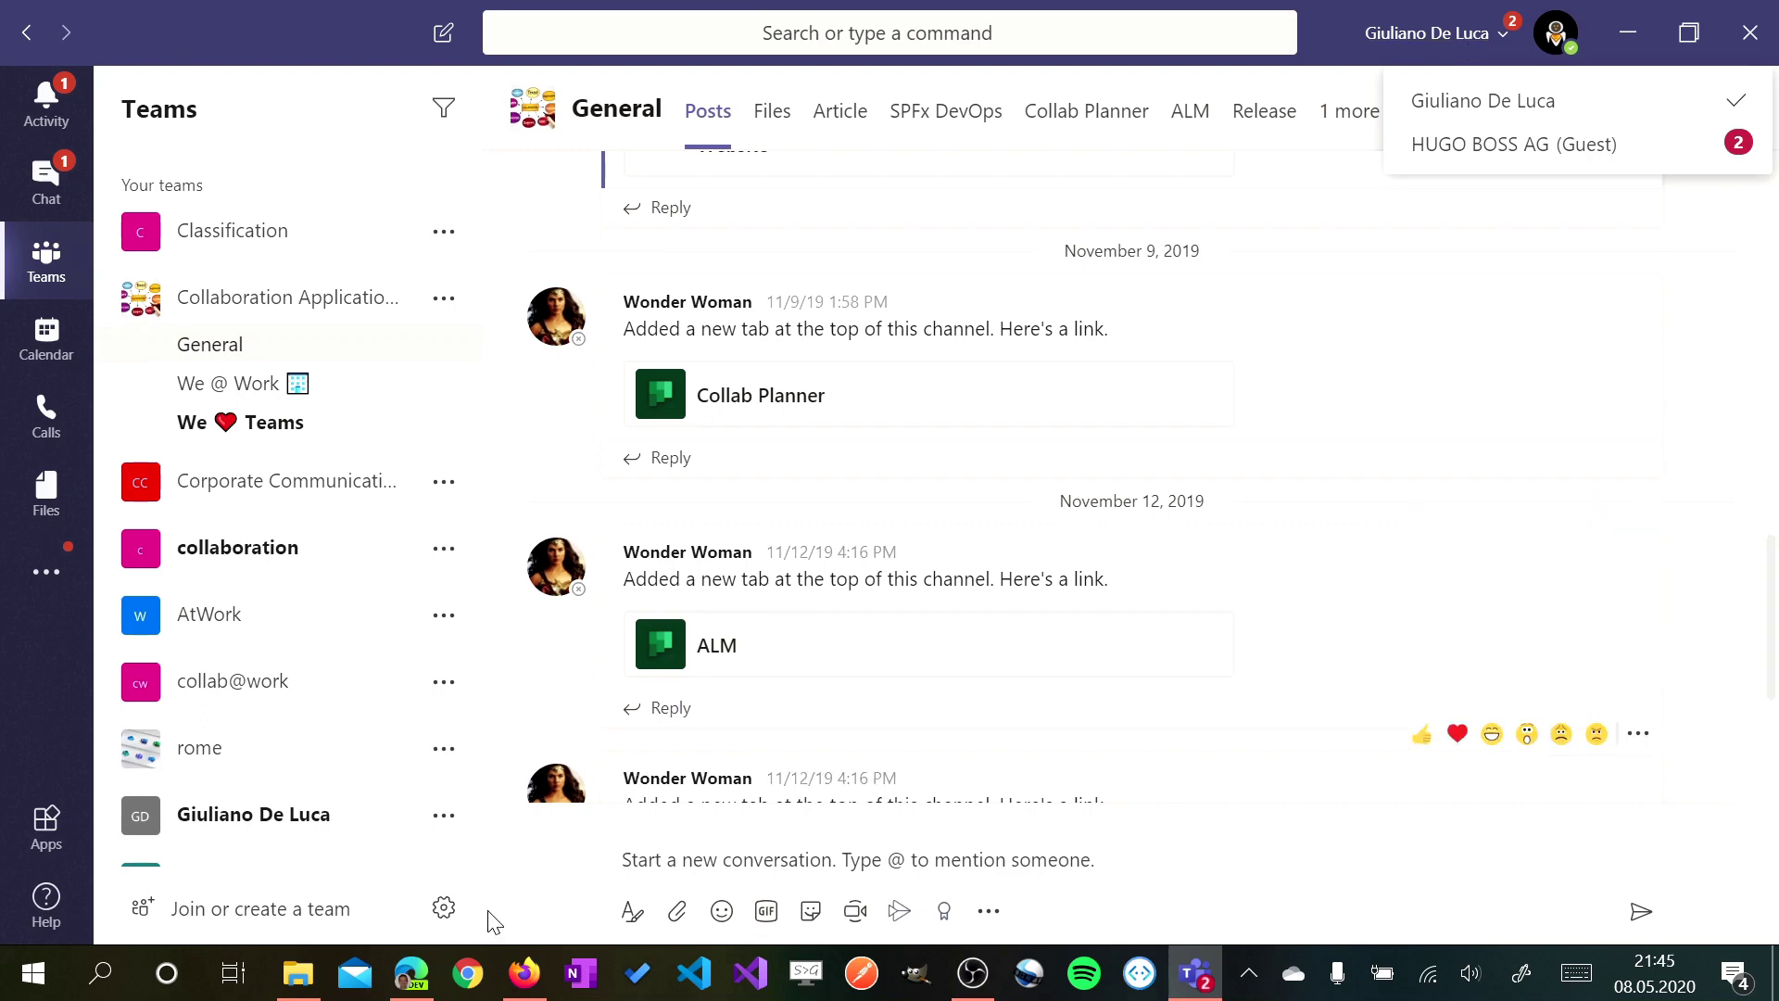
Bring Edge forward and switch to the Download New Microsoft Edge tab
click(411, 973)
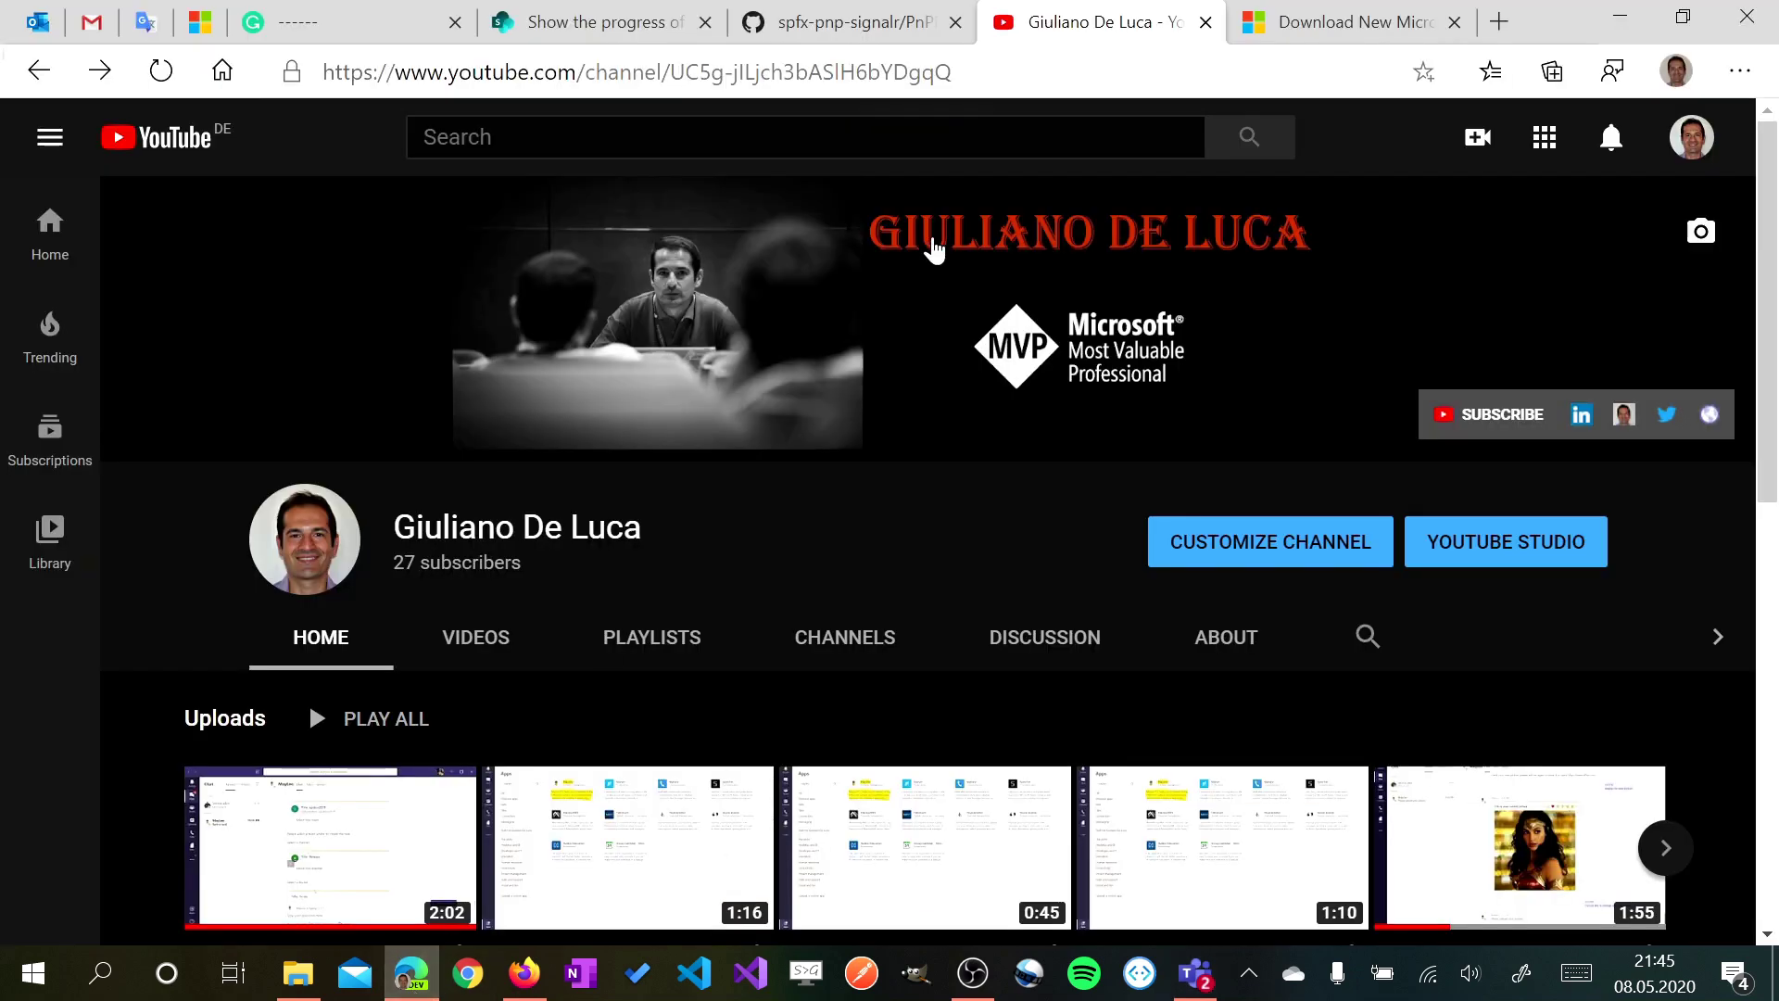
click(1342, 35)
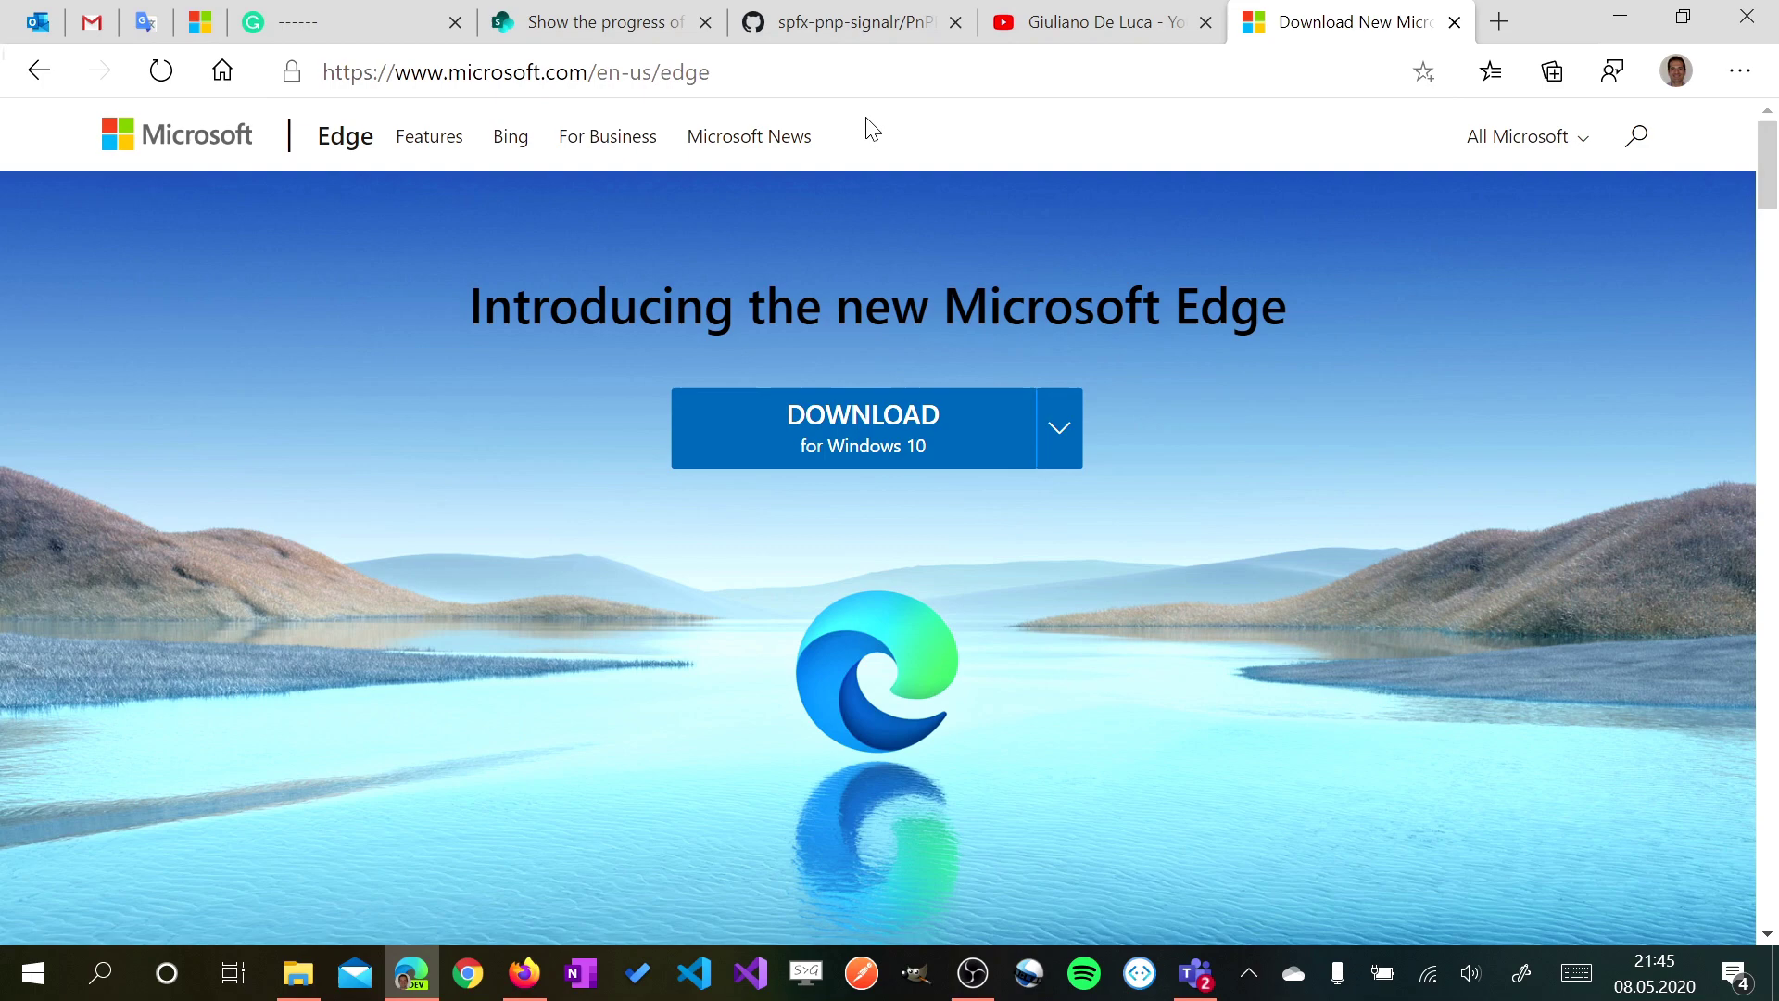
click(519, 71)
Load Google in a new tab, type 'microsoft', and close the duplicate download tab
click(1499, 19)
text(goo)
key(Return)
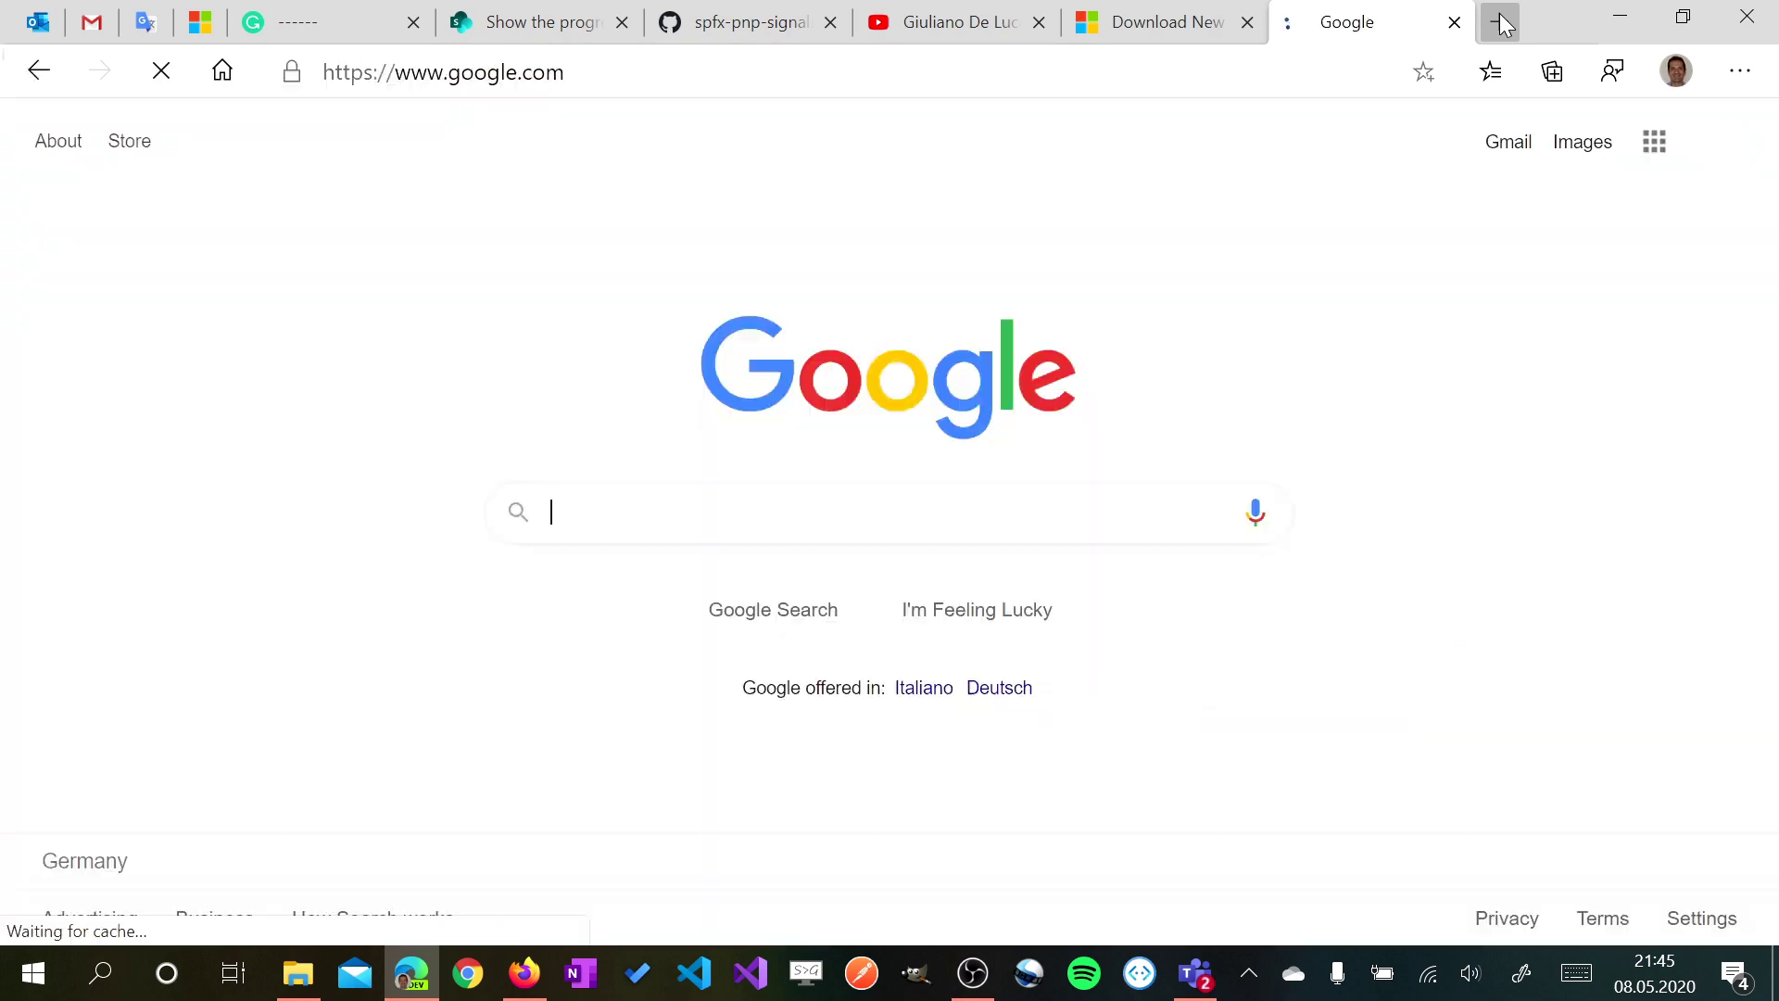
text(microsoft)
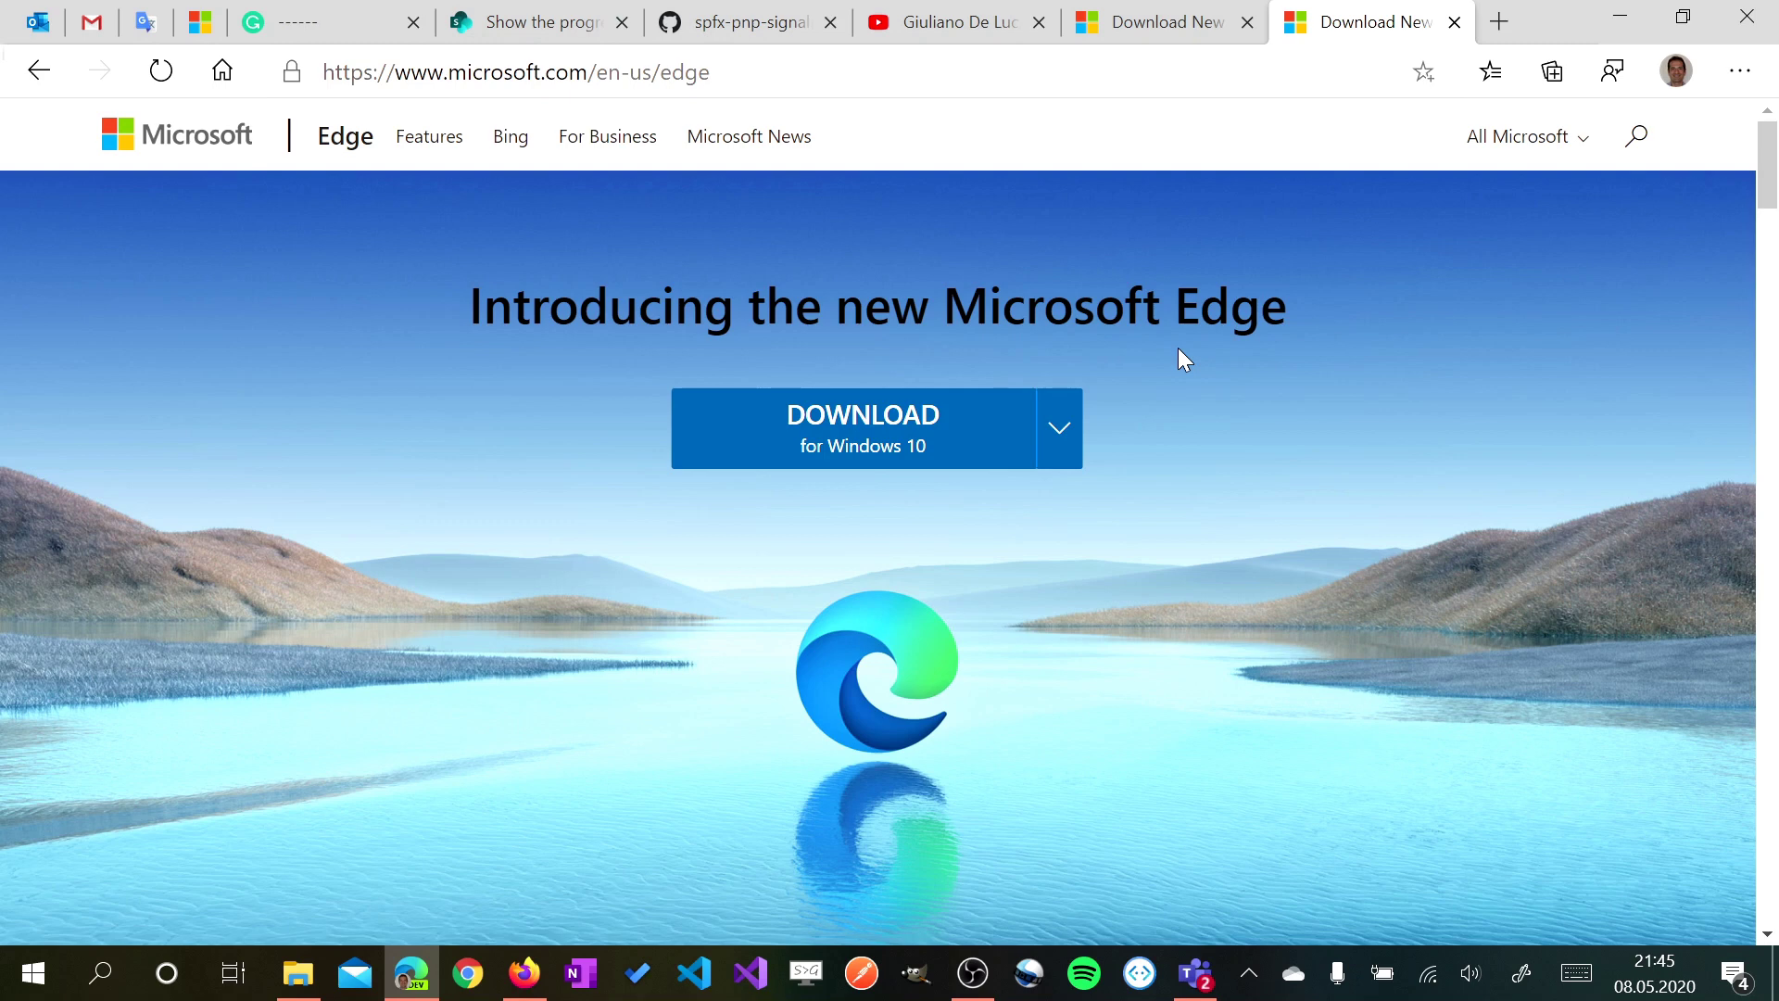
click(1456, 23)
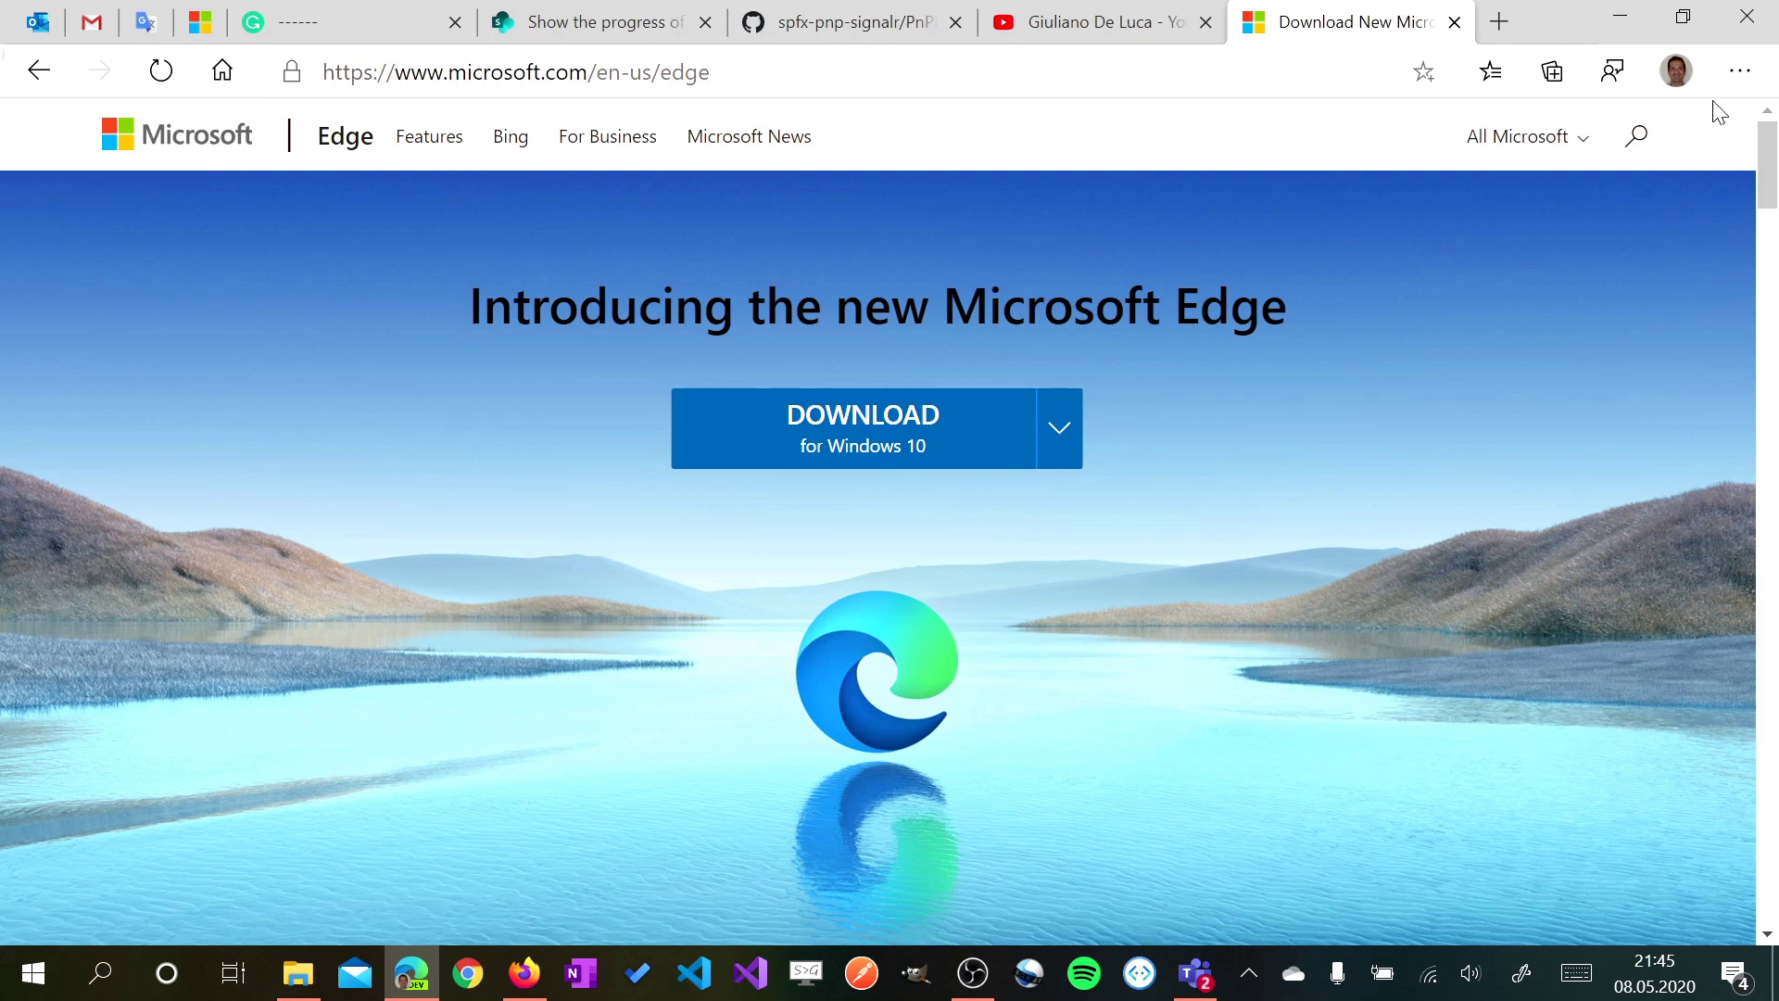
Add a new Edge profile, Profile 1, which opens in its own window
click(1739, 73)
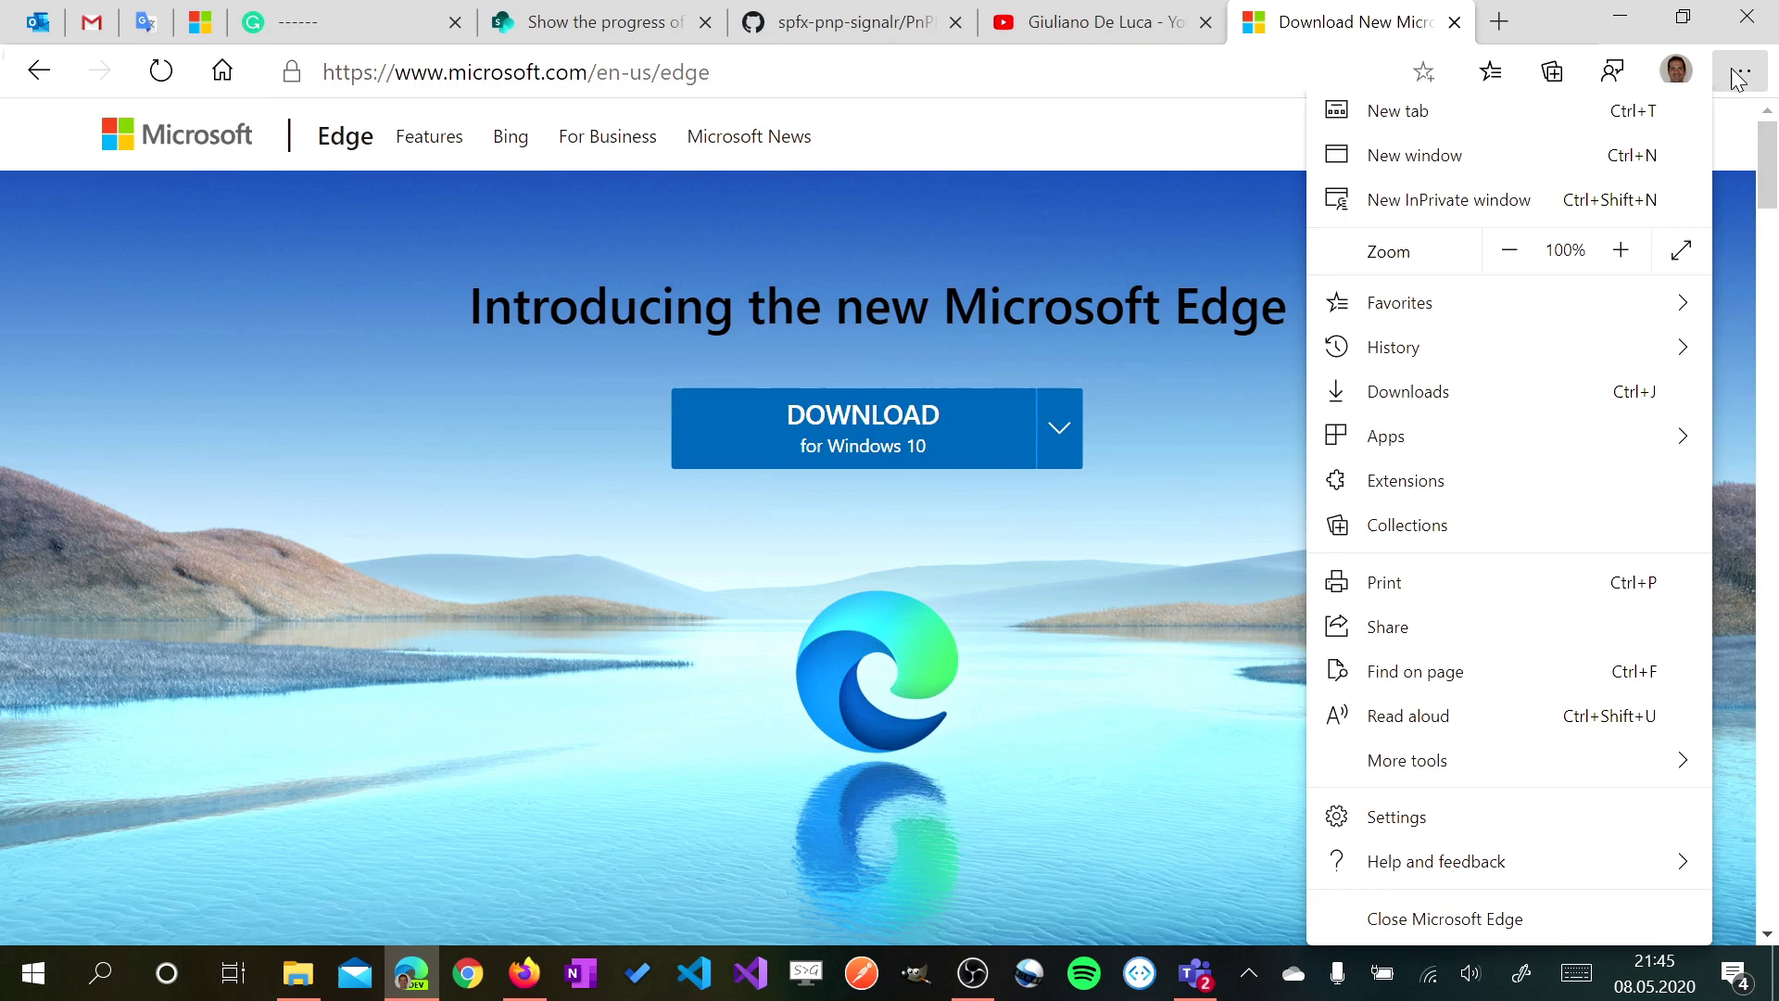
click(1695, 61)
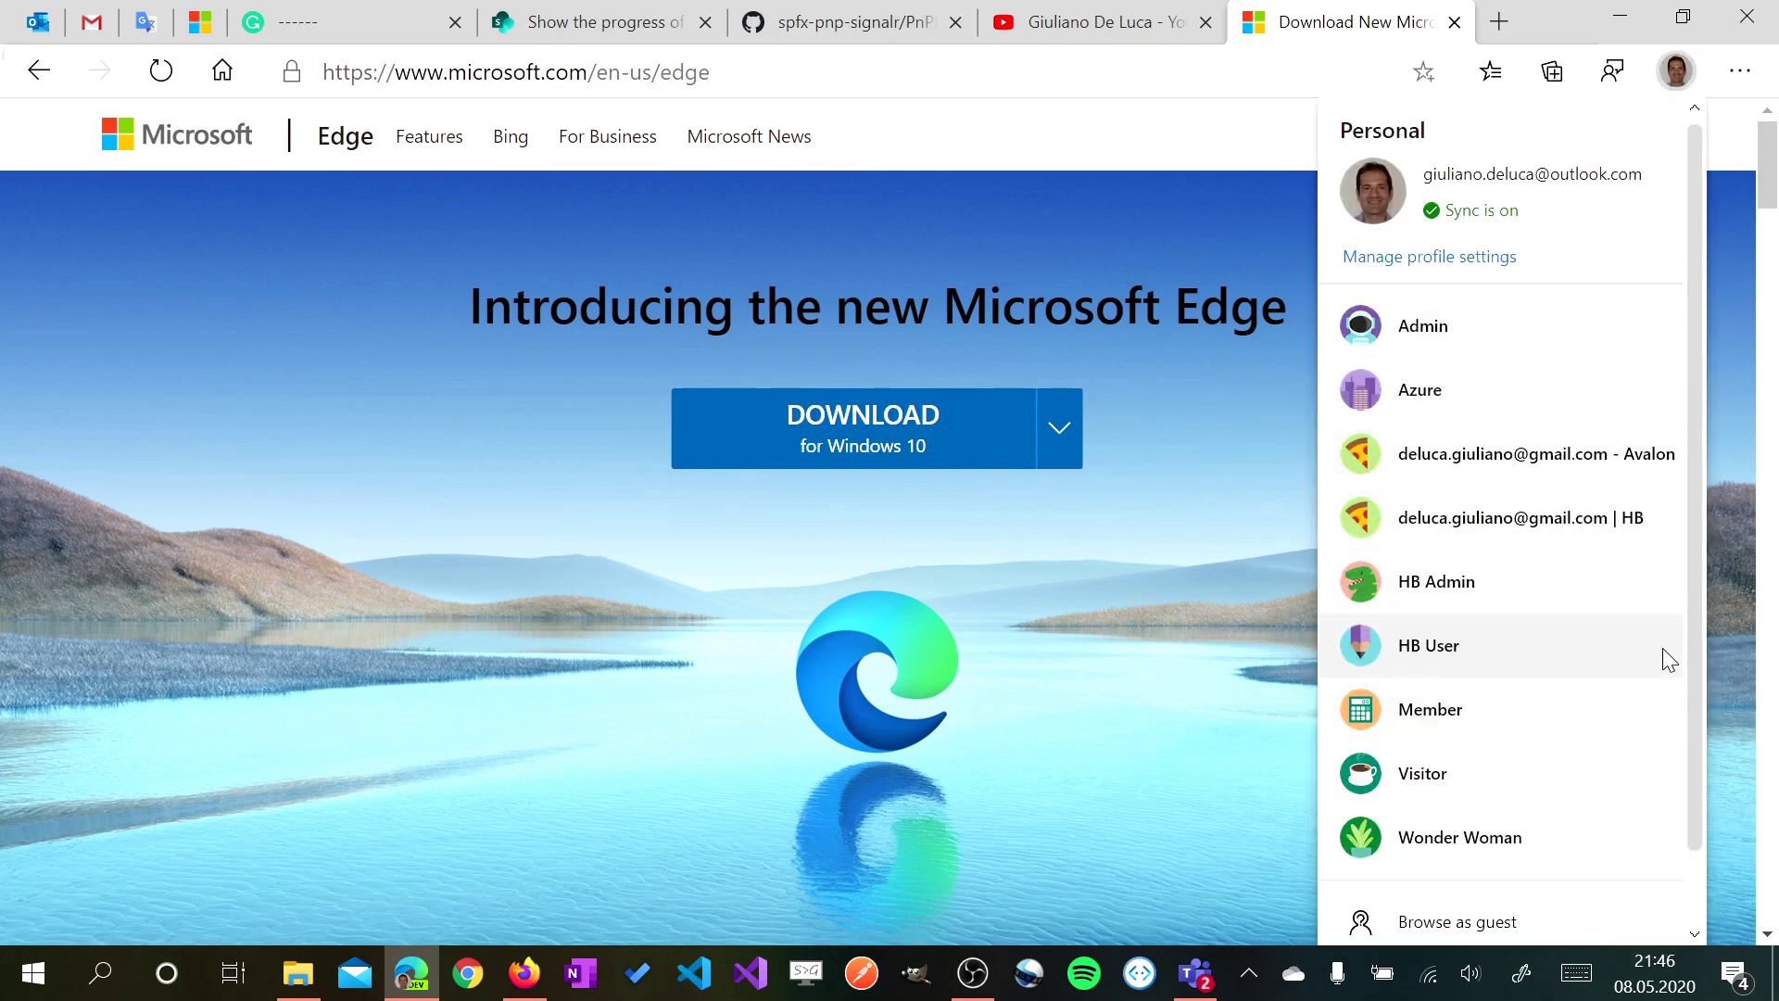
scroll(1700, 649, down, 2)
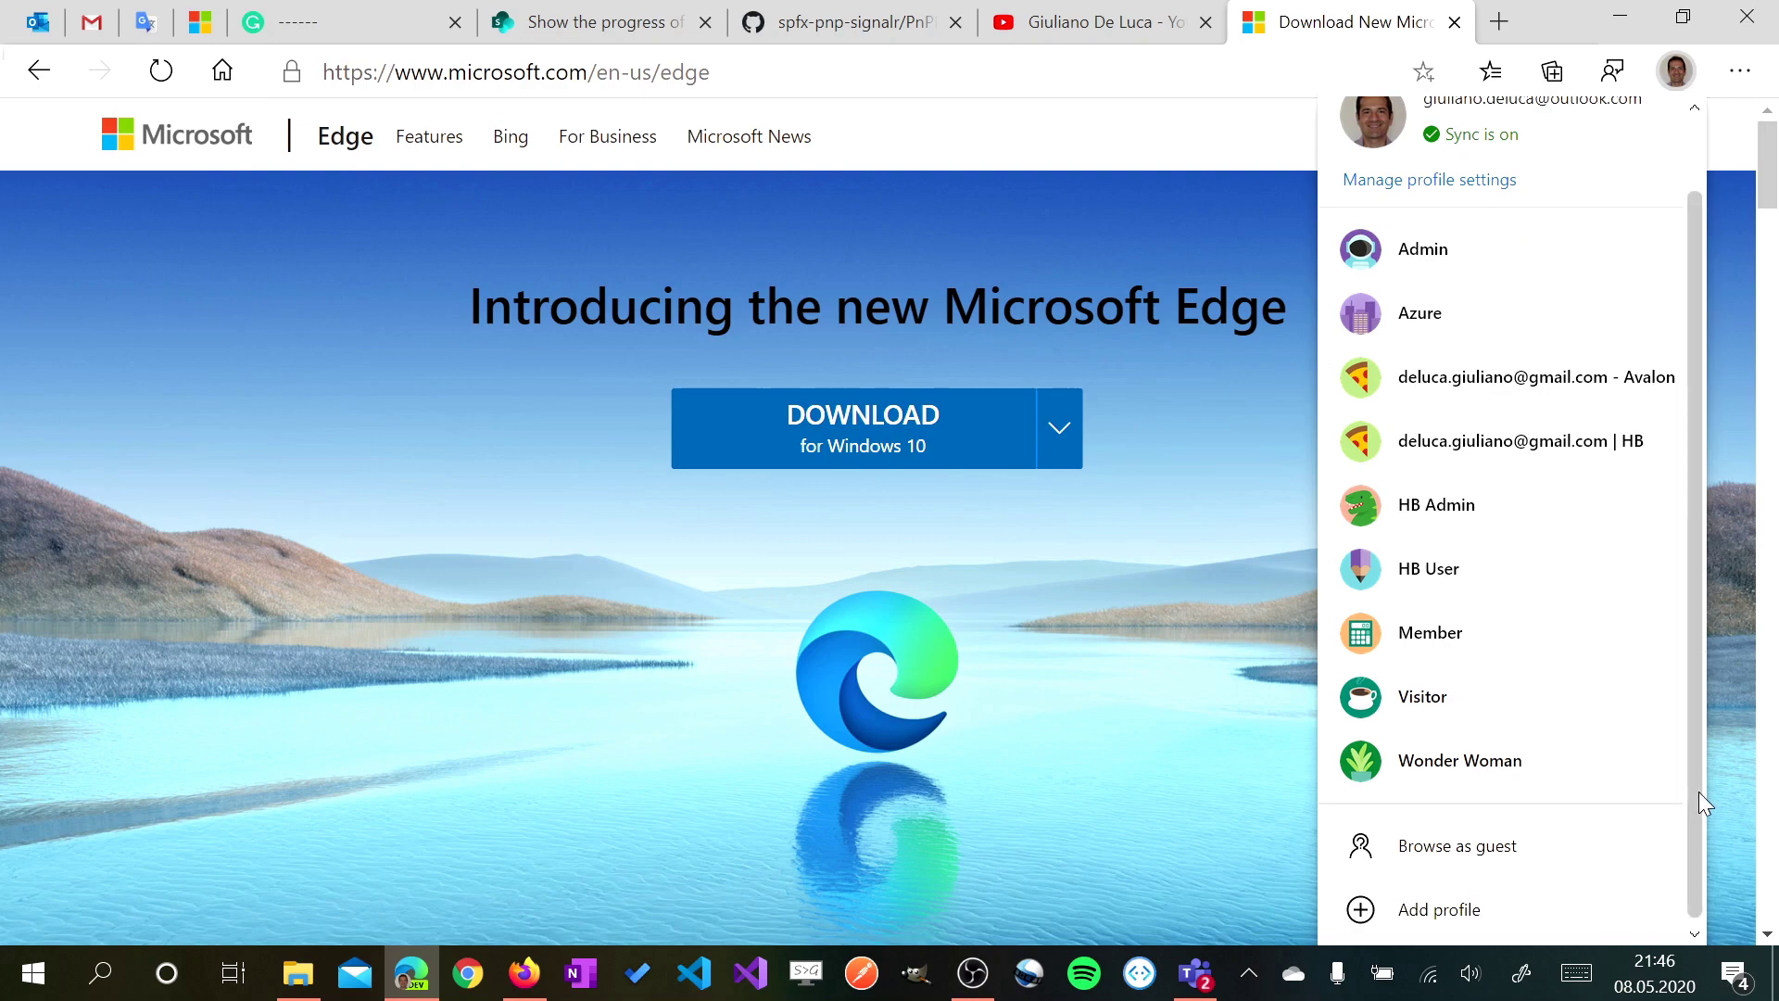
click(1453, 918)
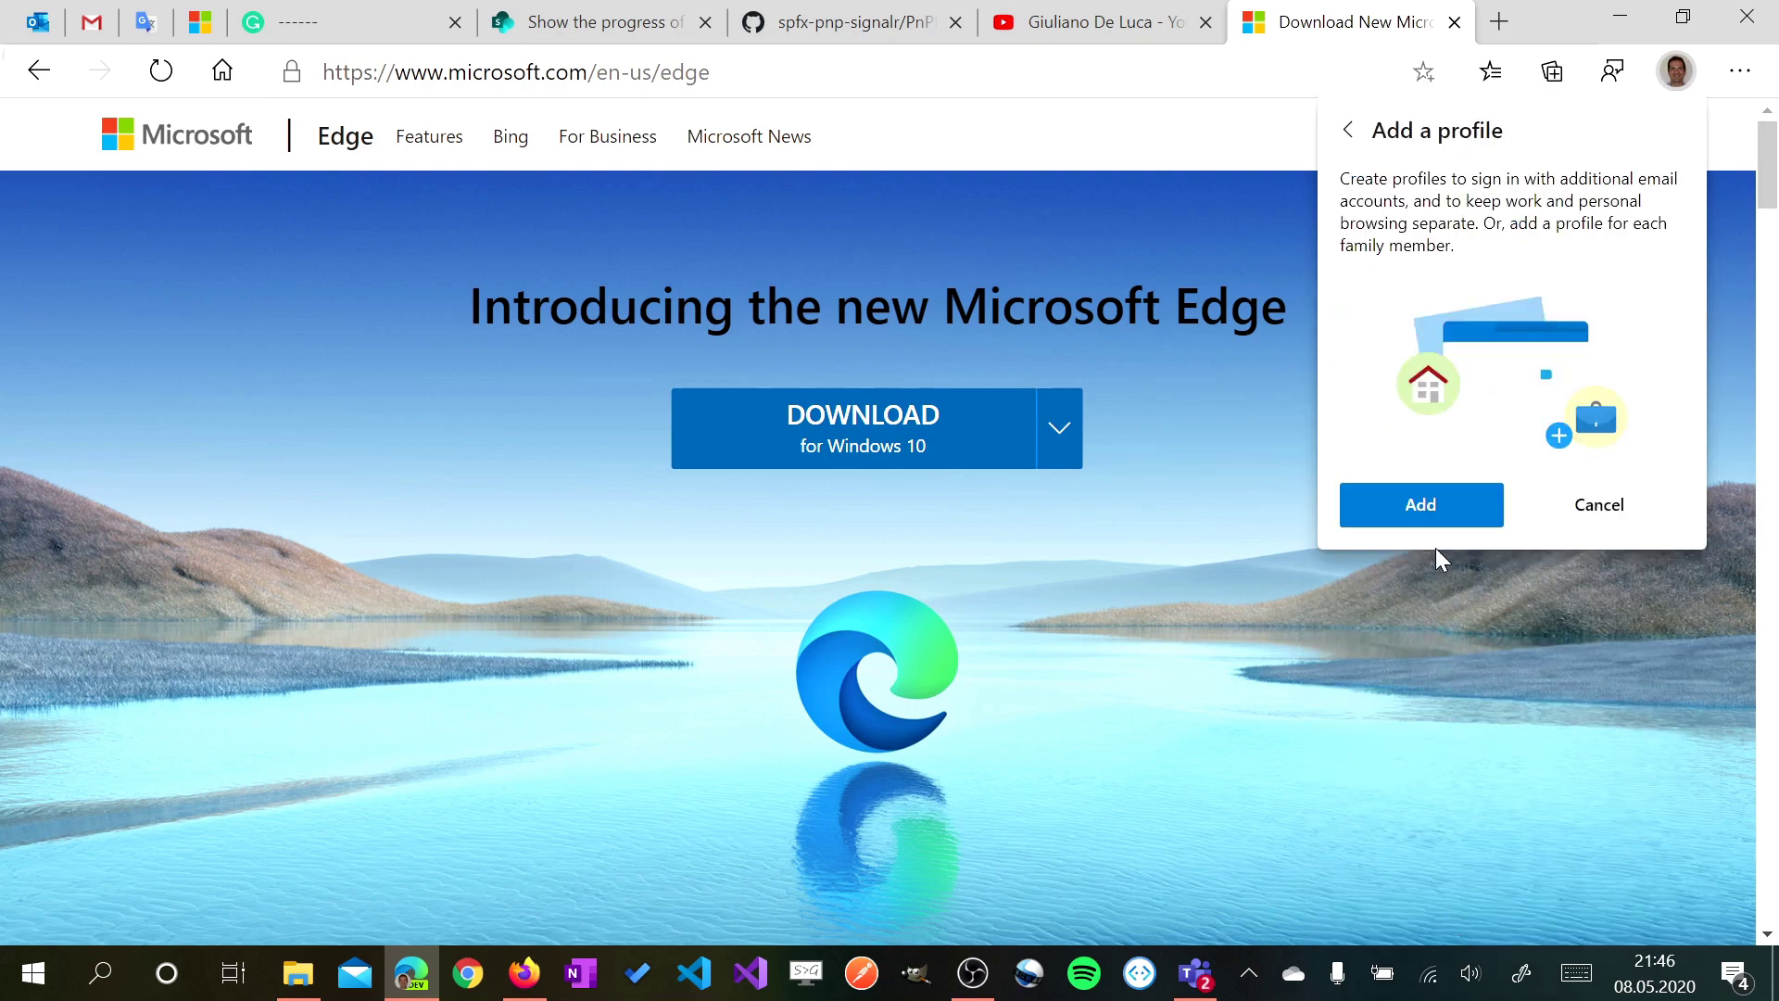
click(1421, 502)
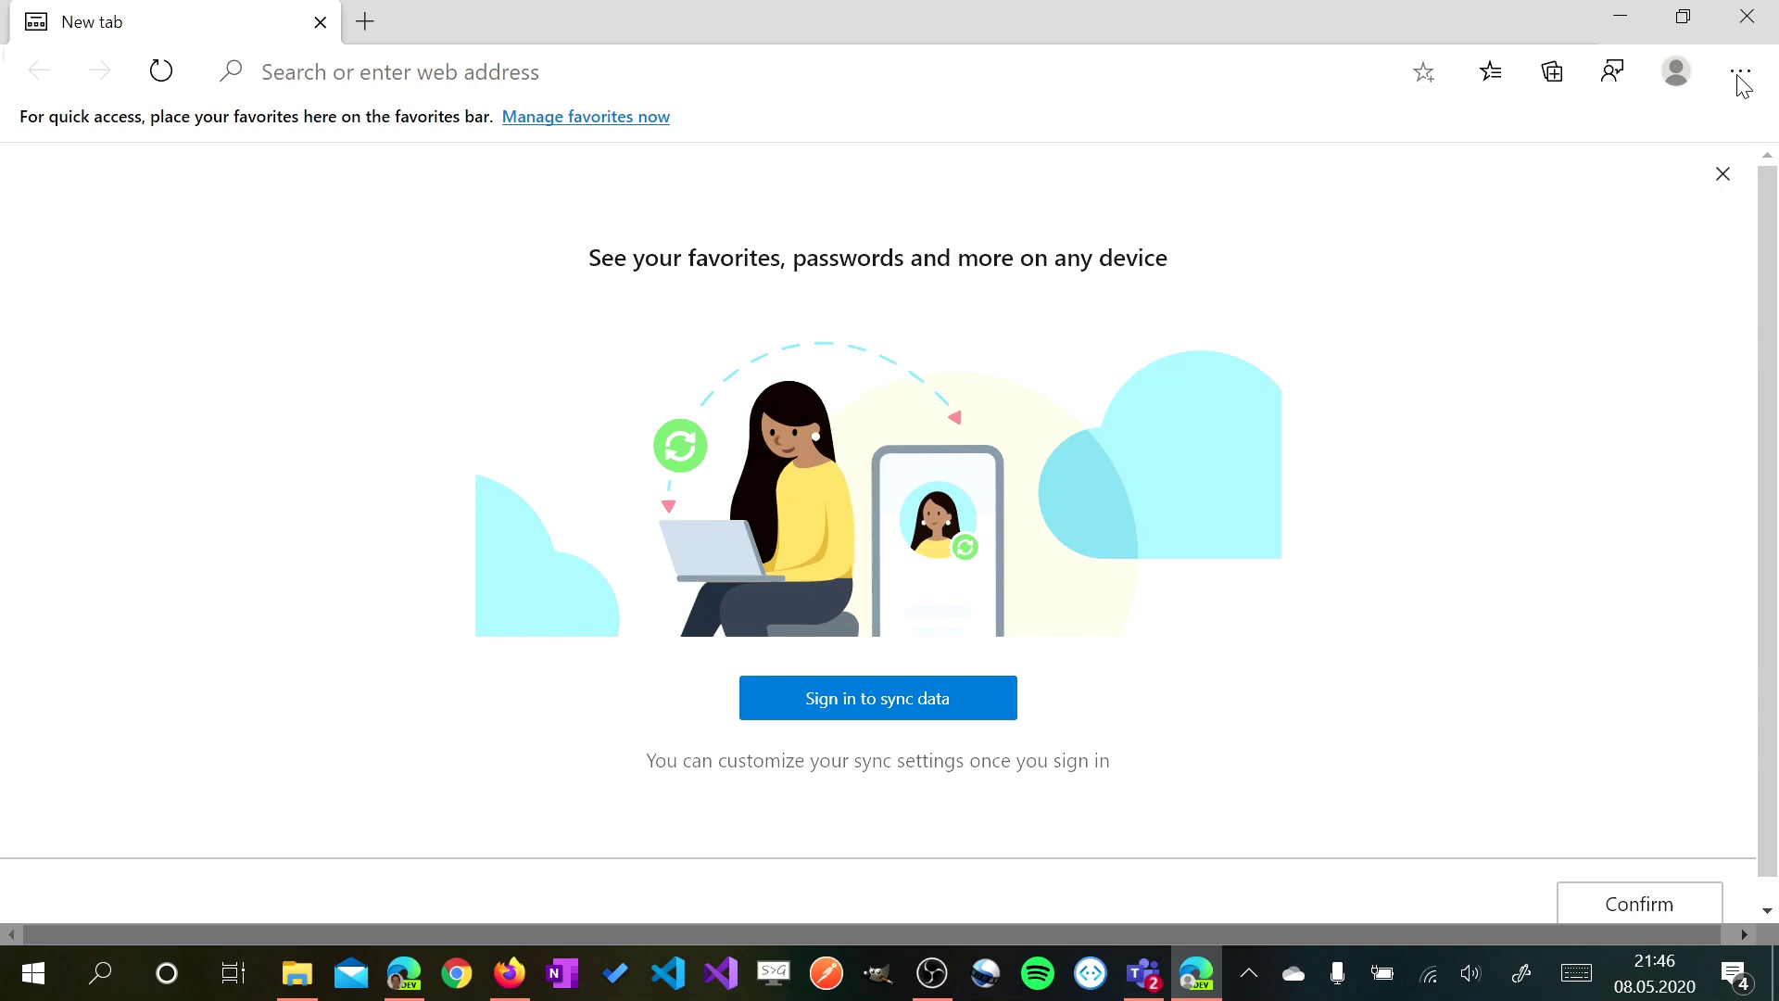
click(1679, 74)
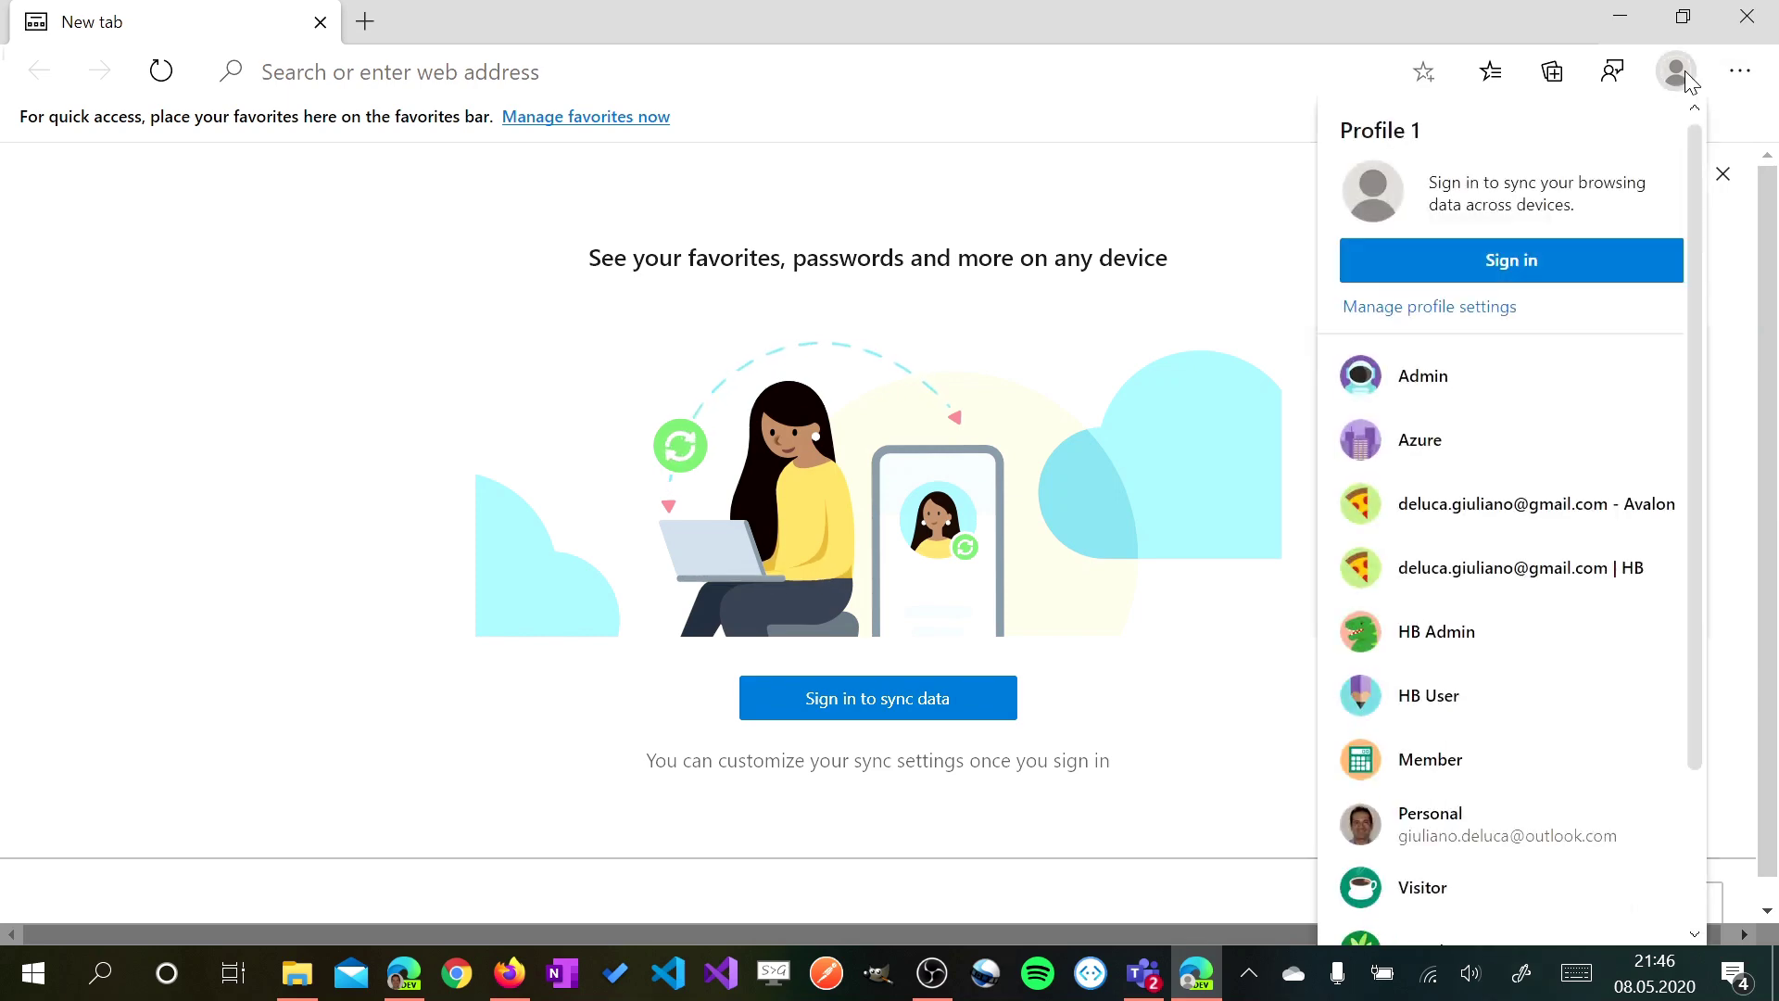
Rename Profile 1 to 'gmail | abalon' and give it the pizza avatar
click(1439, 310)
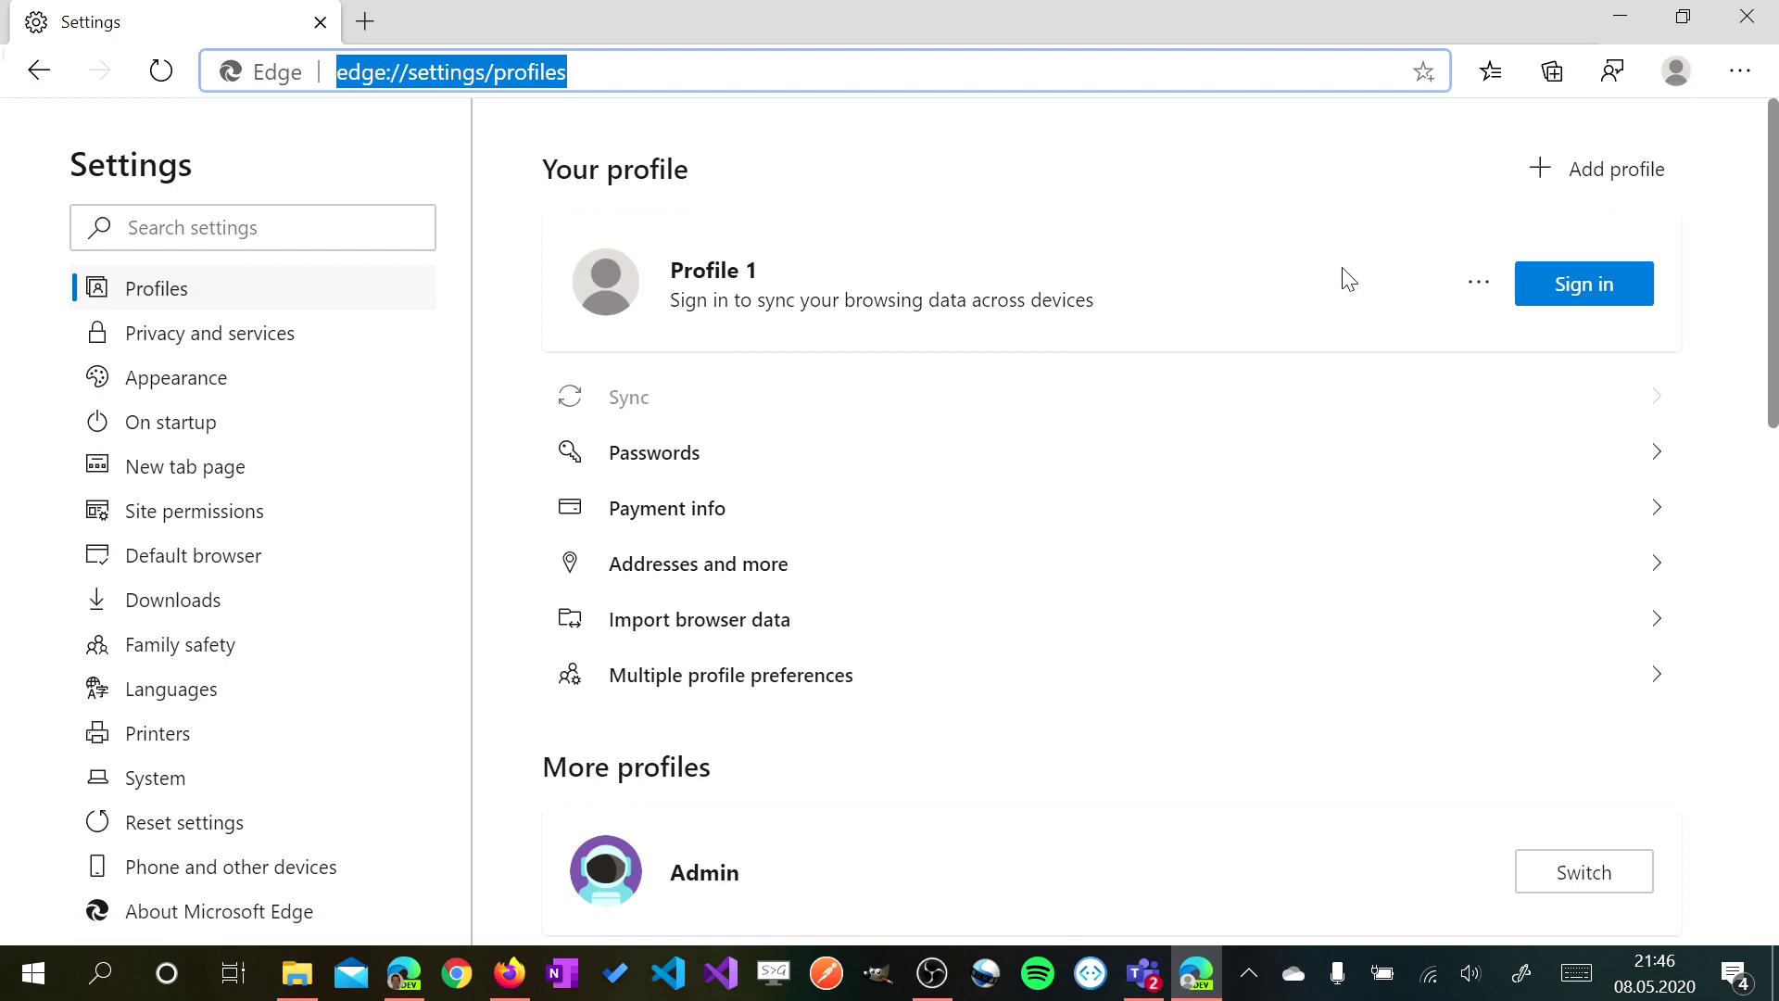
click(1479, 282)
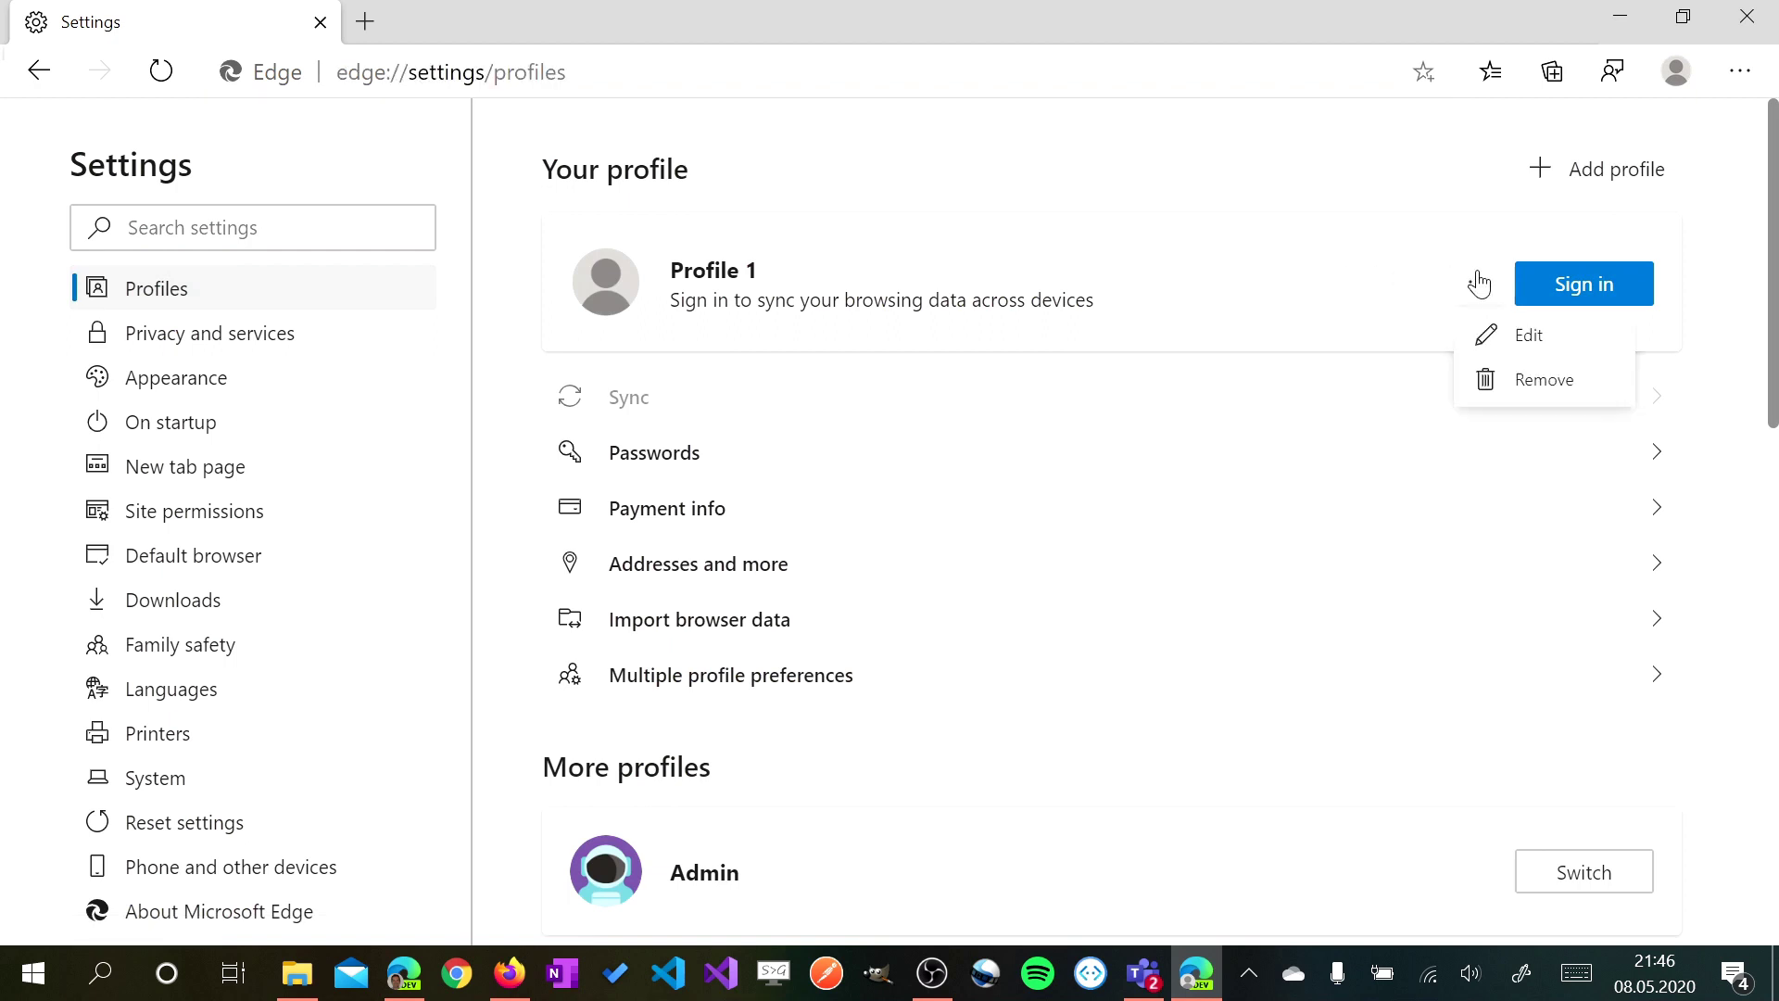
click(1491, 336)
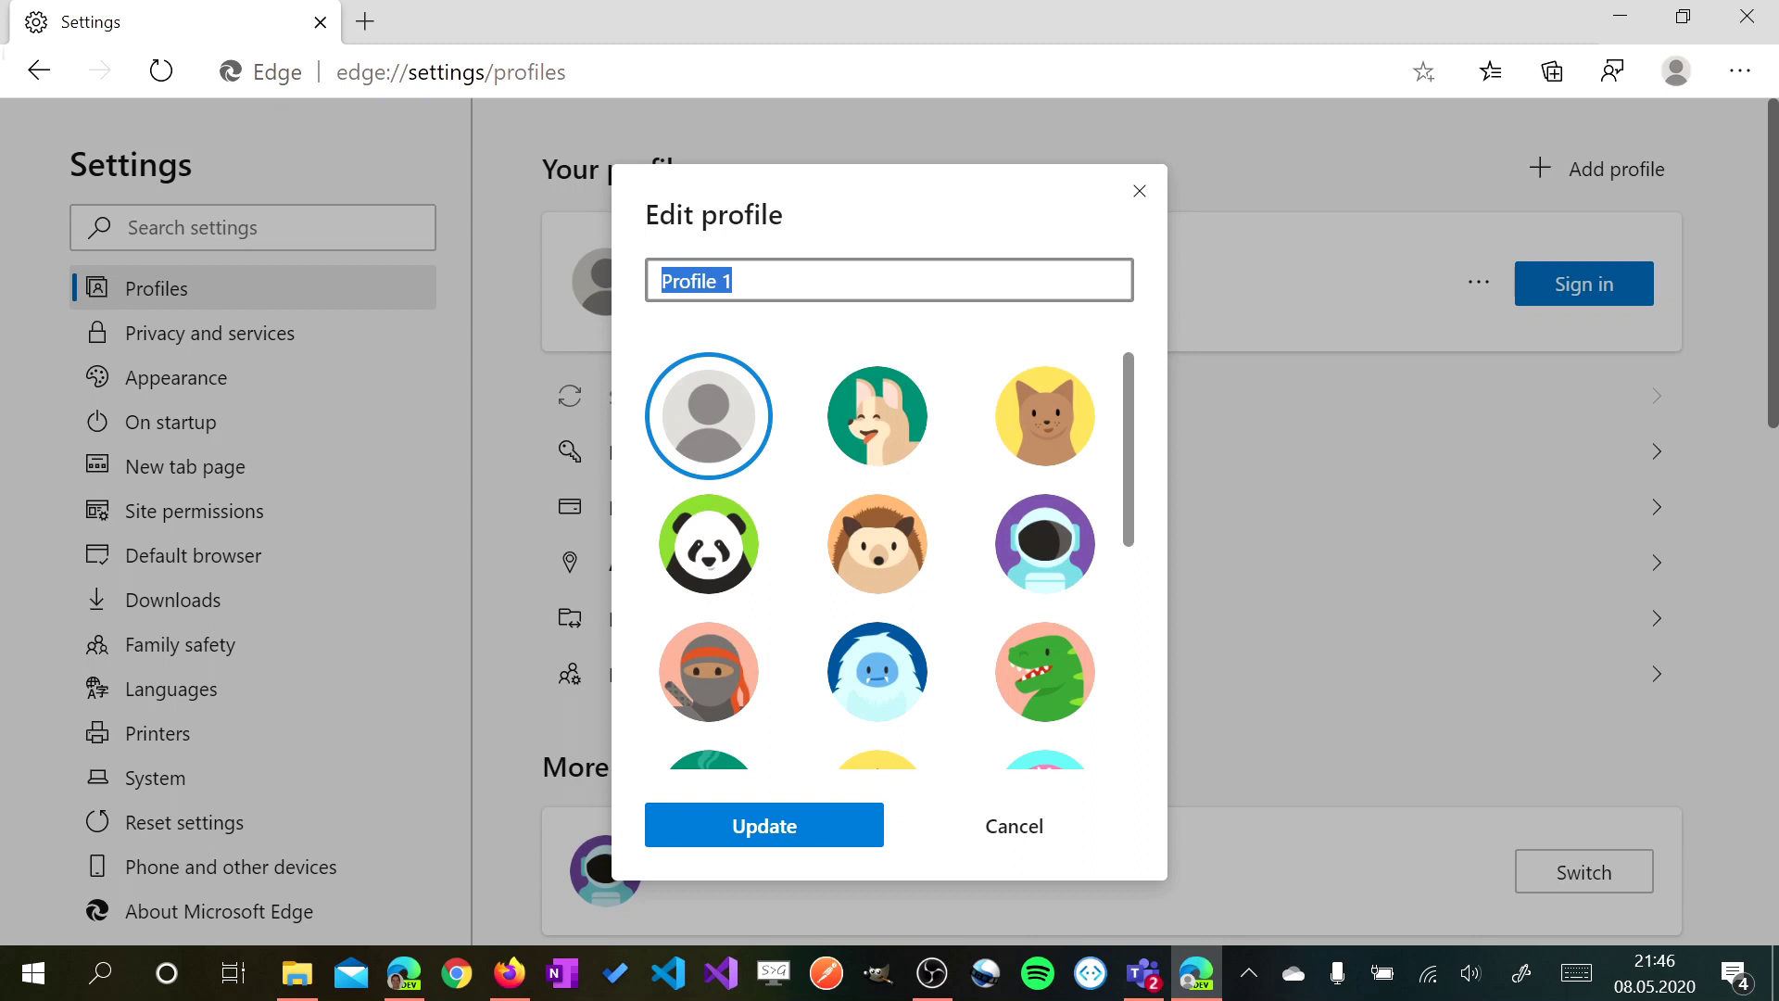
text(gmail)
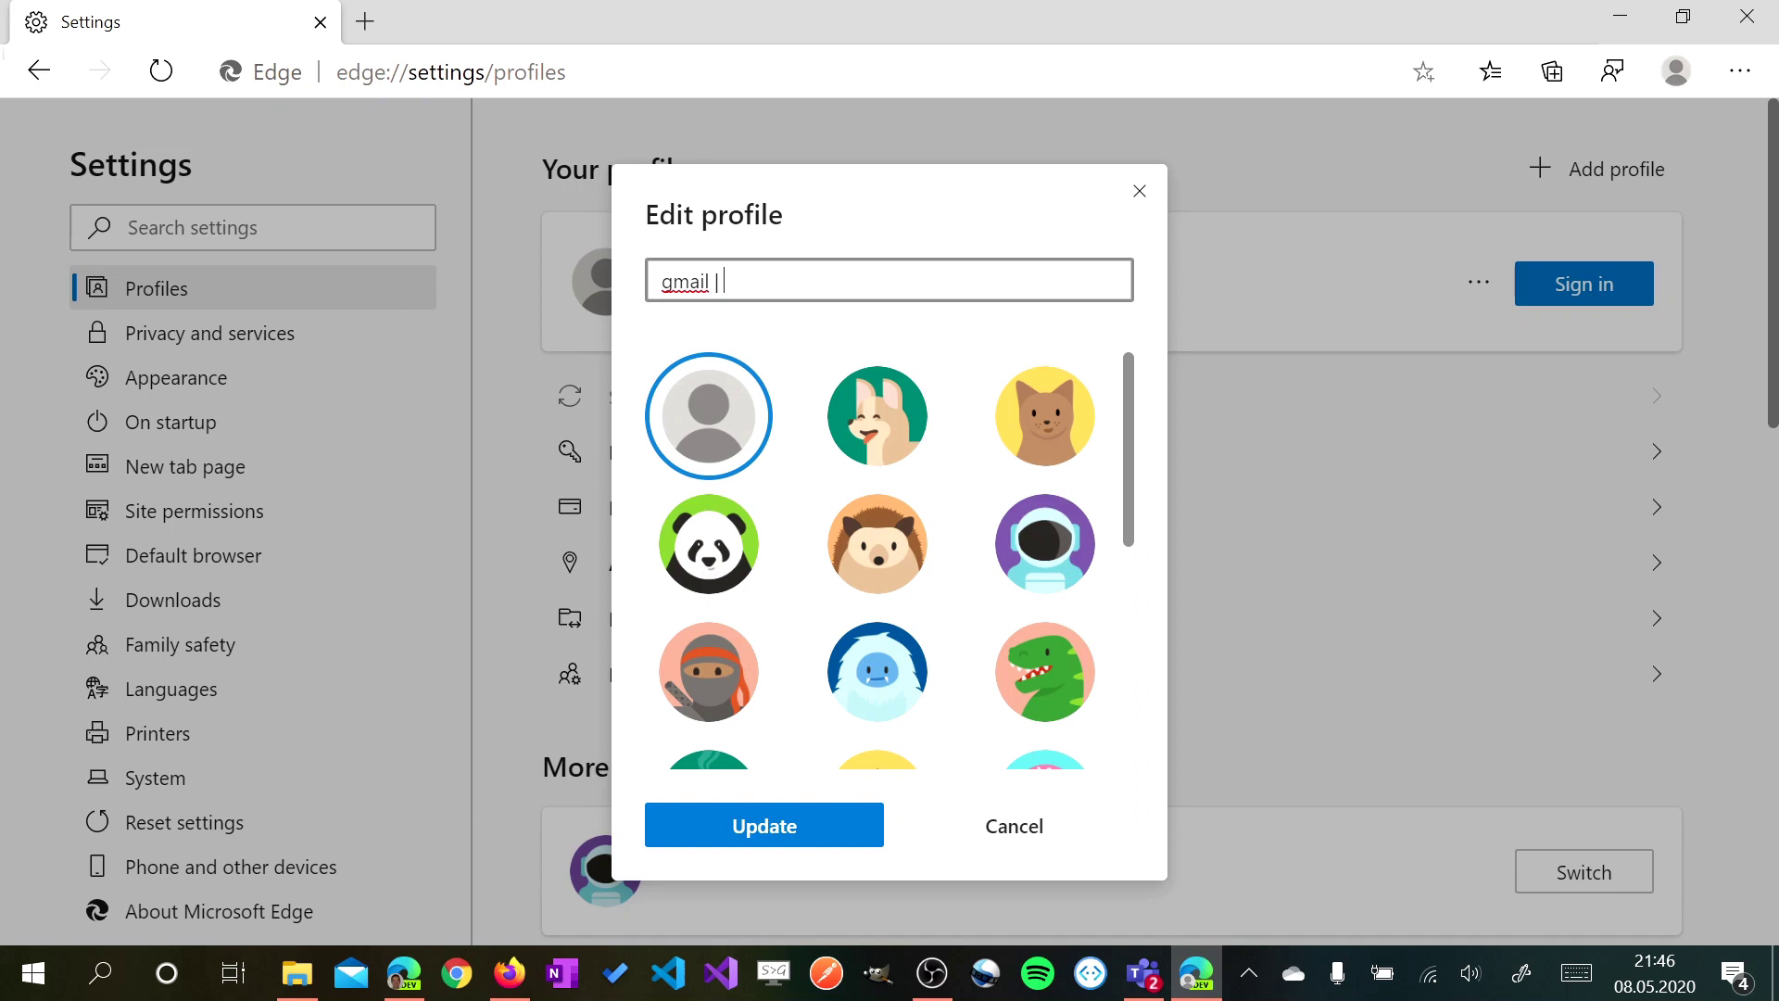
text( | abalon)
drag(1129, 449, 1141, 697)
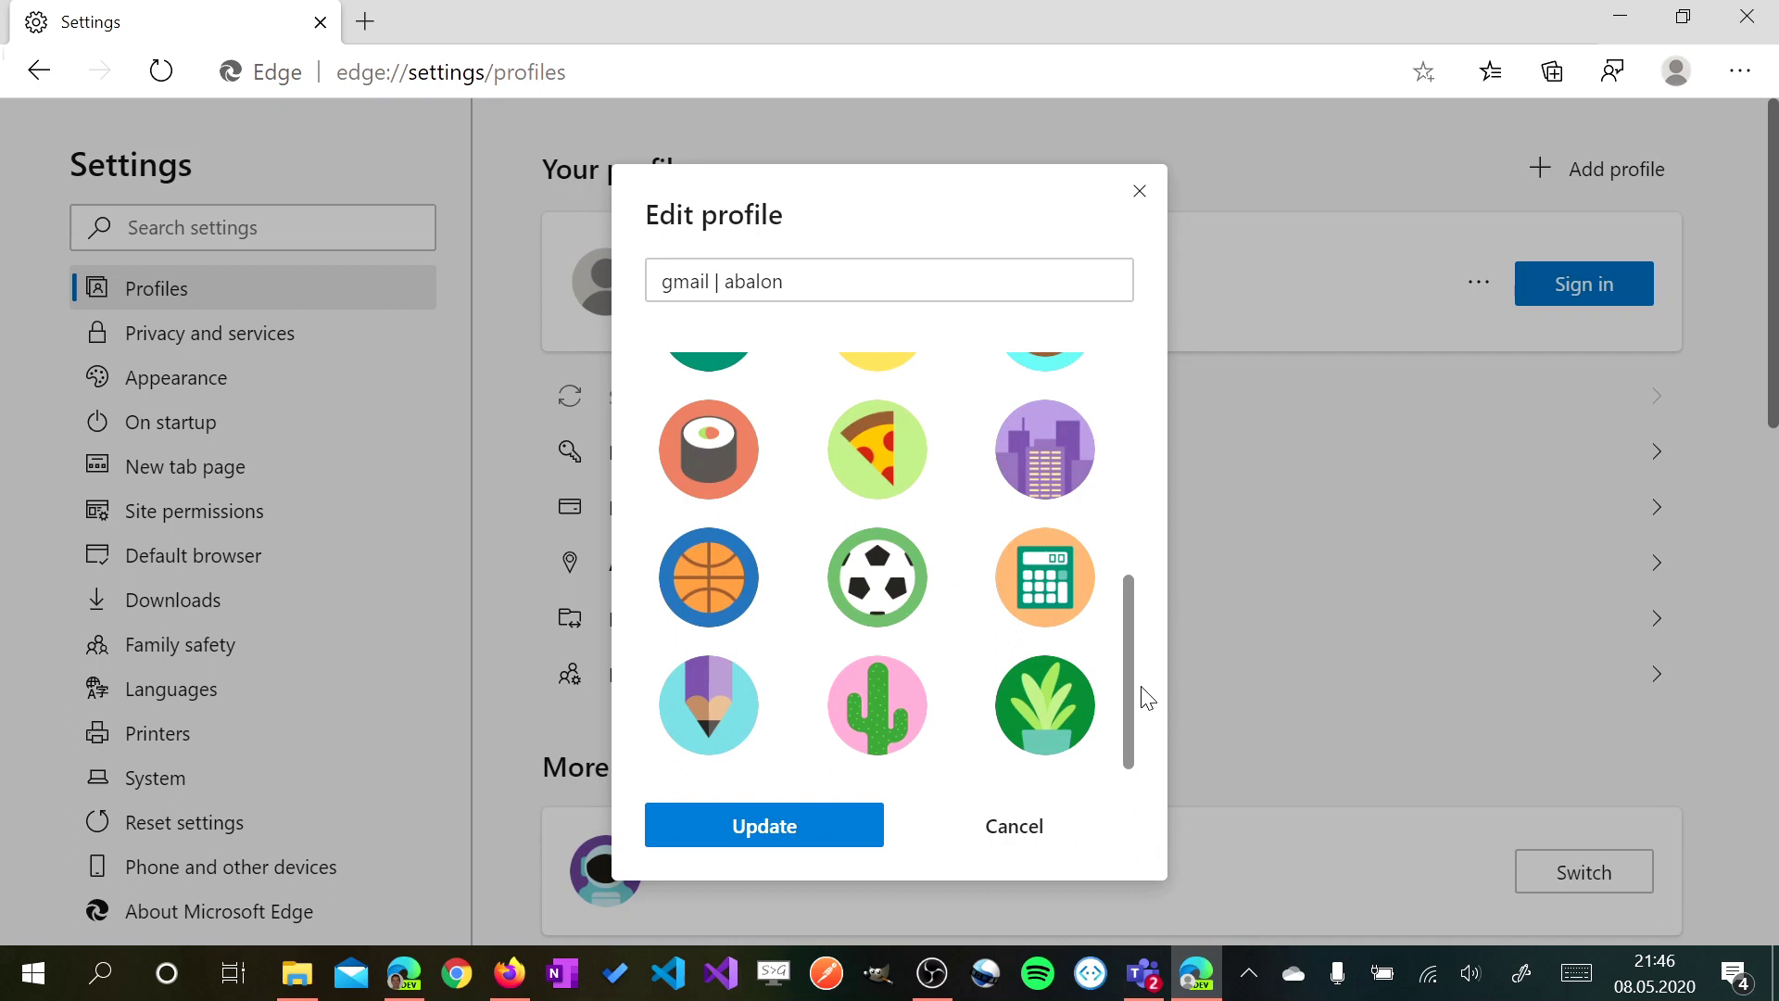
click(862, 484)
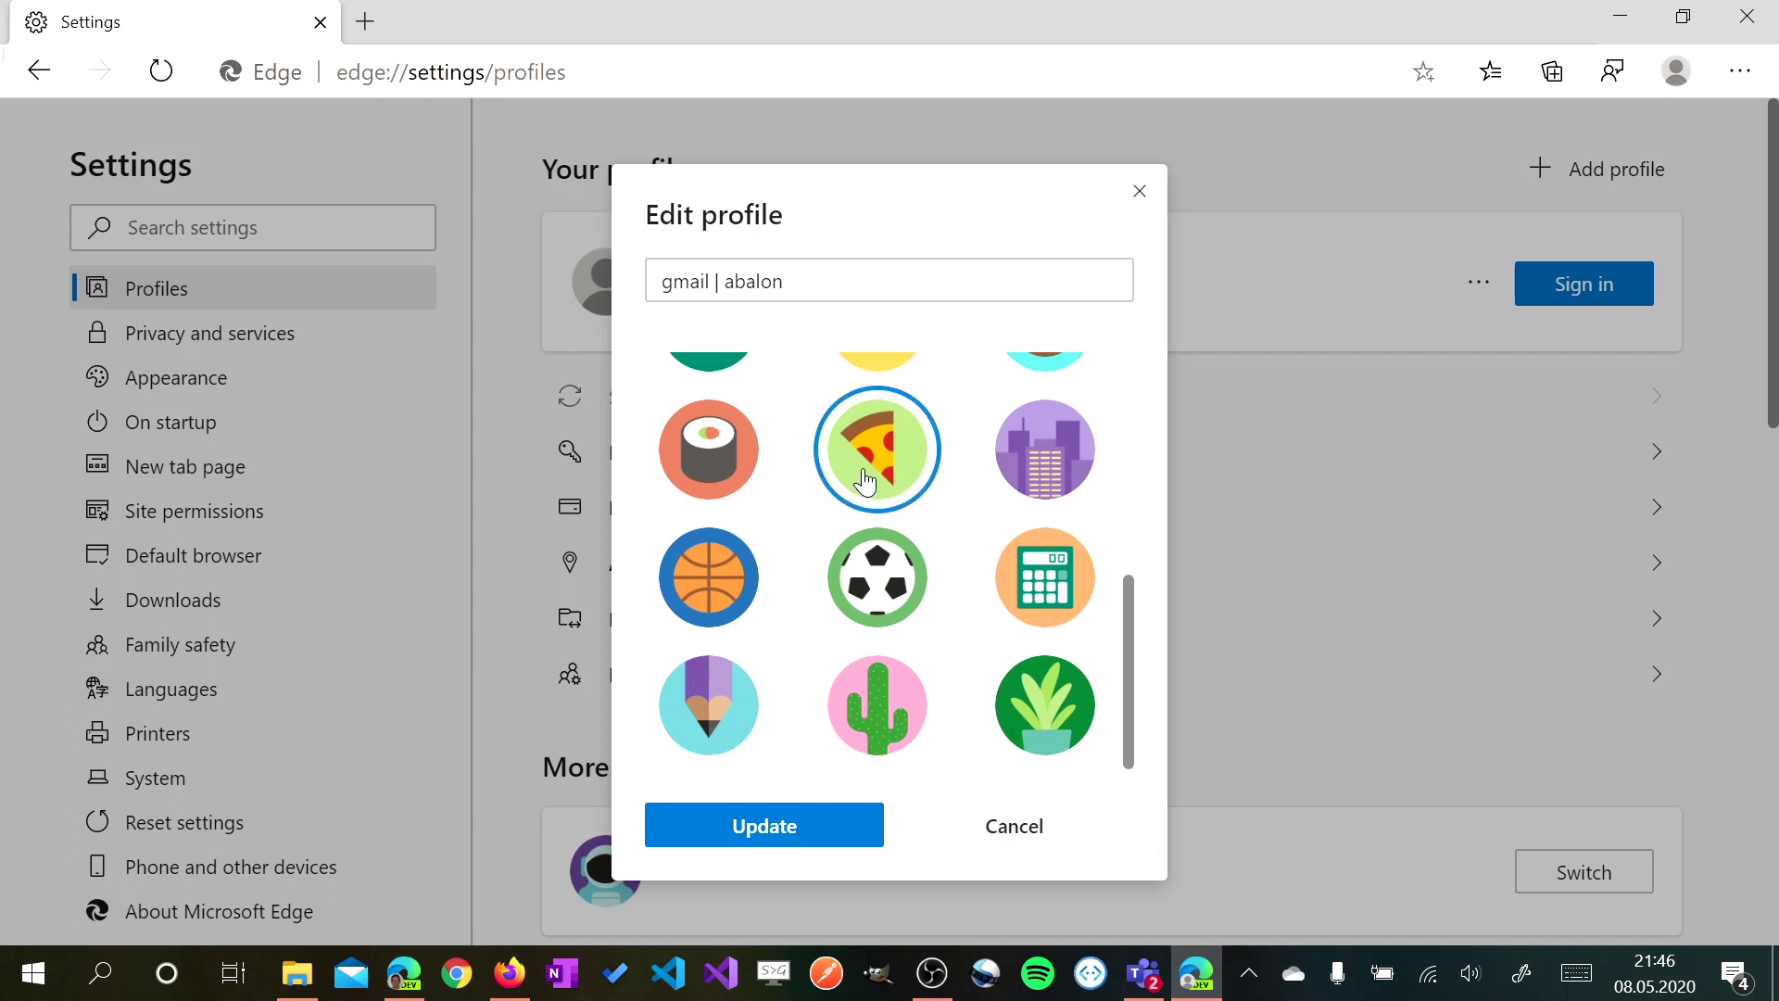
click(802, 838)
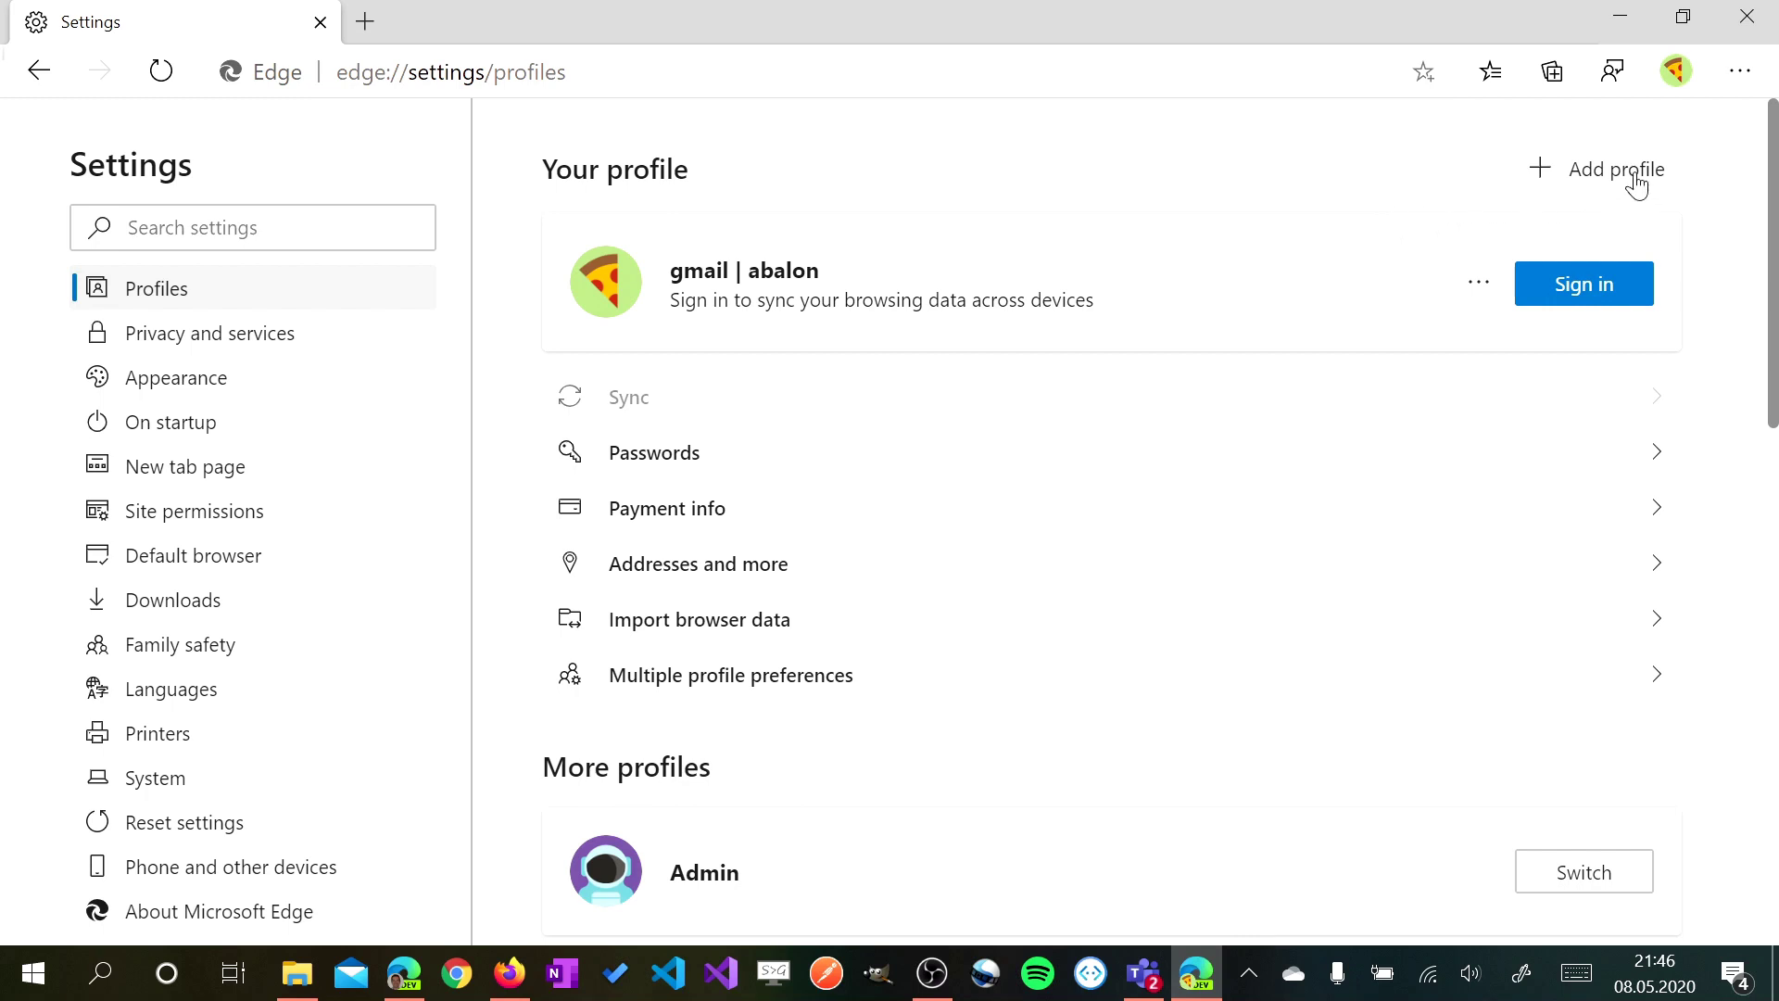
Navigate the new profile's window to the Teams web sign-in page
key(ctrl+l)
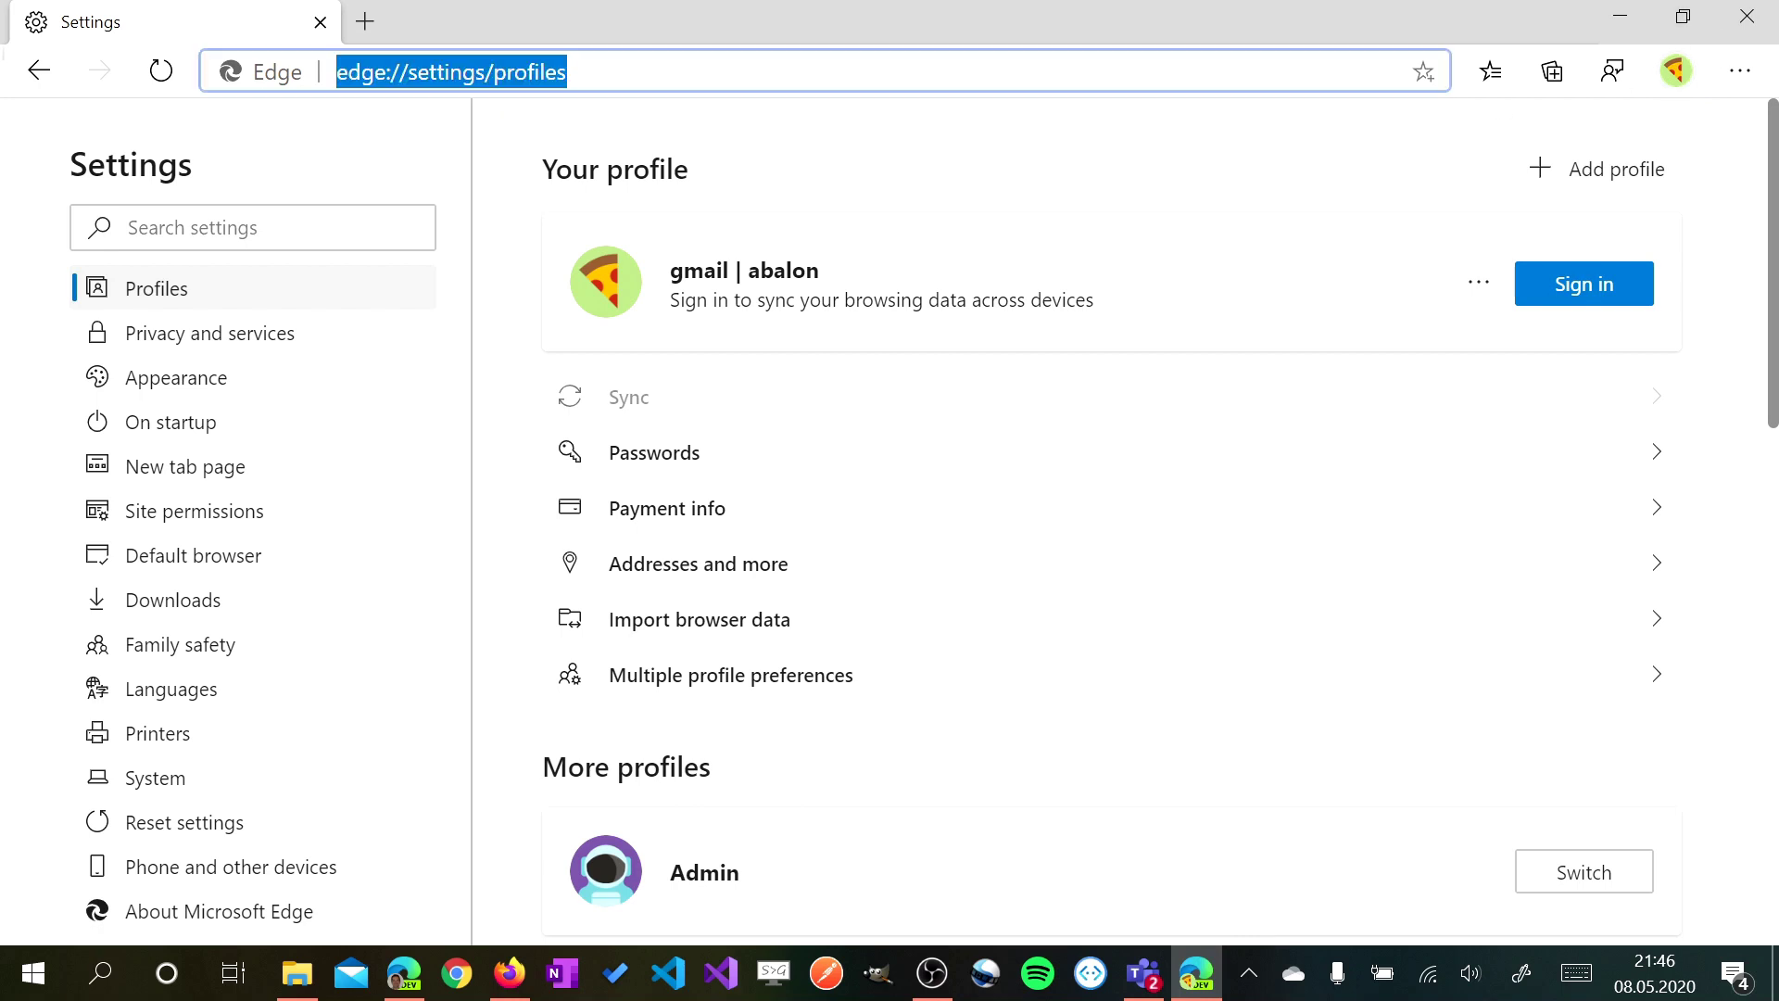
text(teams)
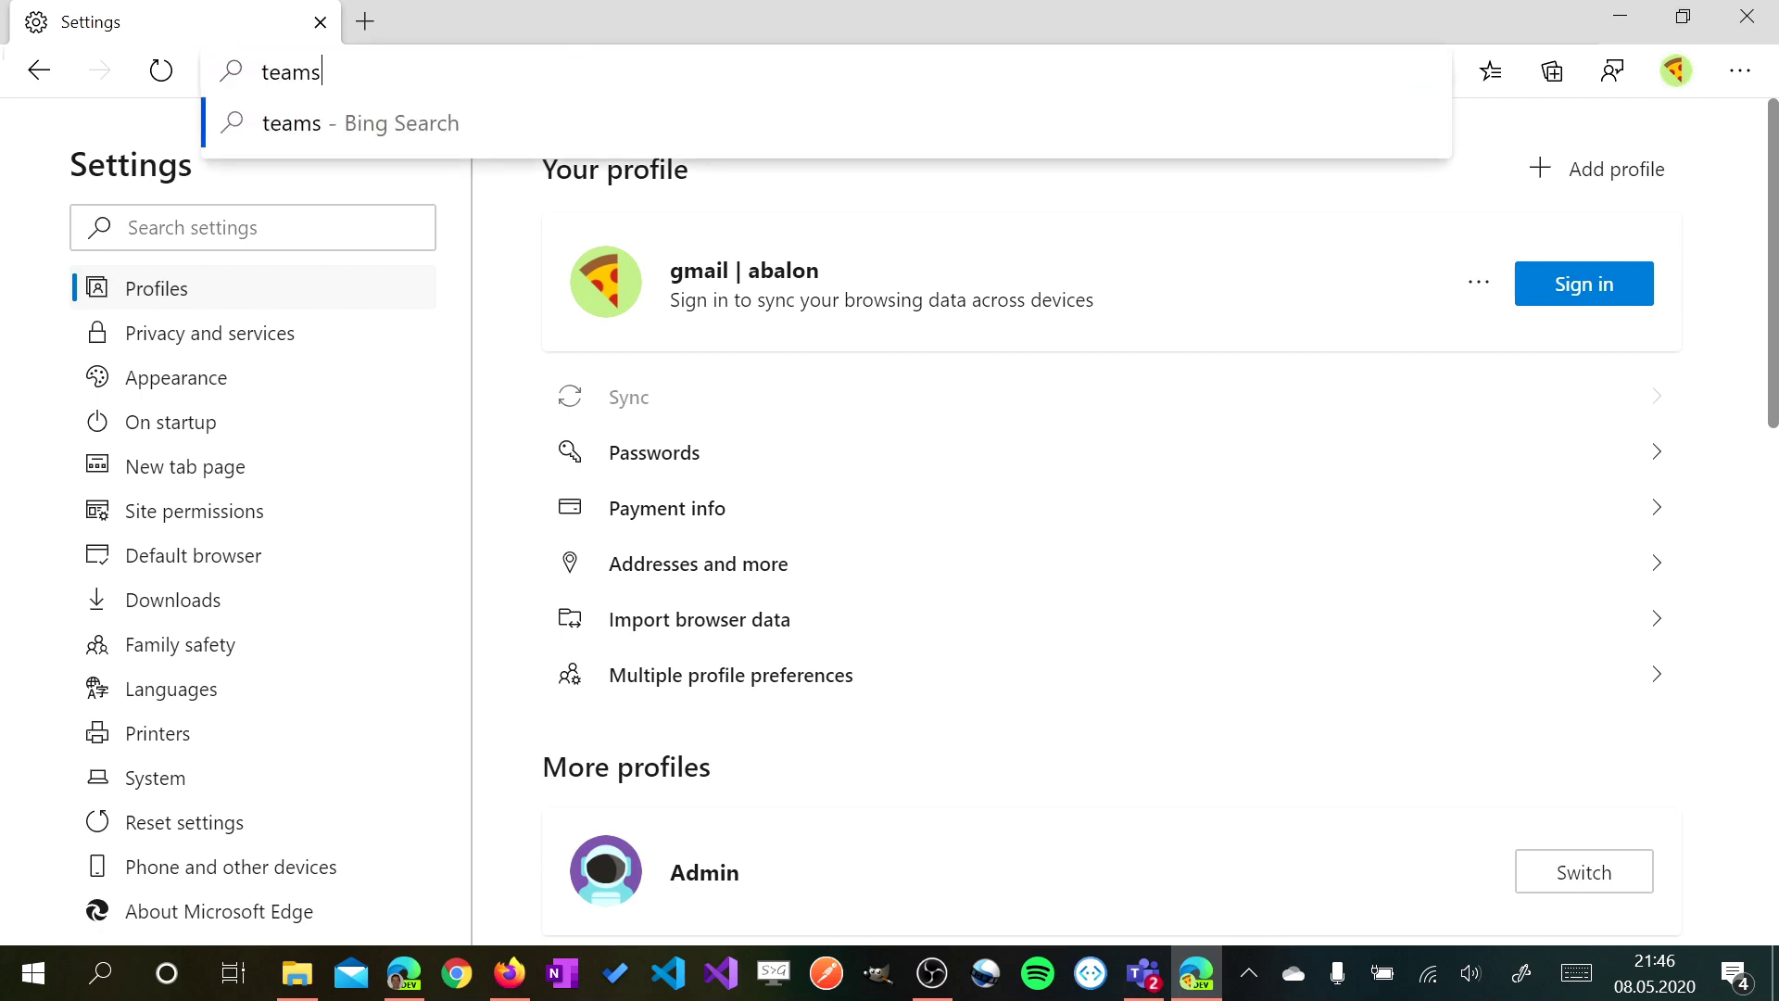
text(.microos)
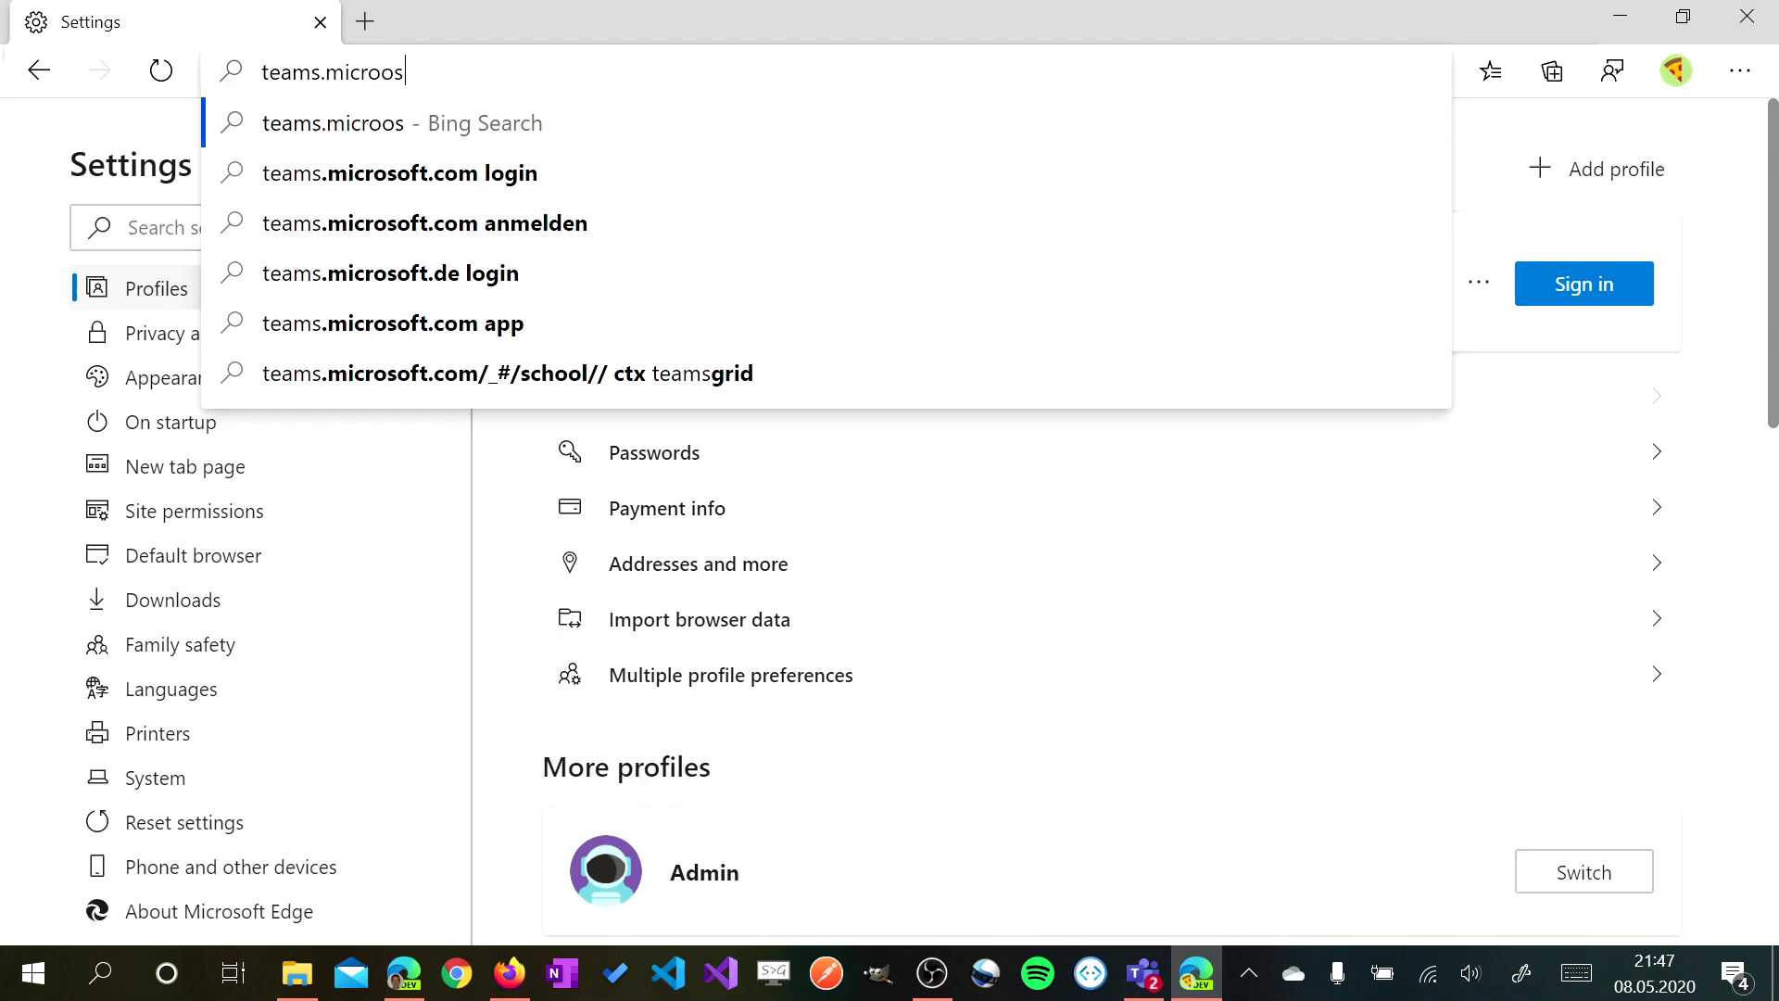
key(Down)
key(Return)
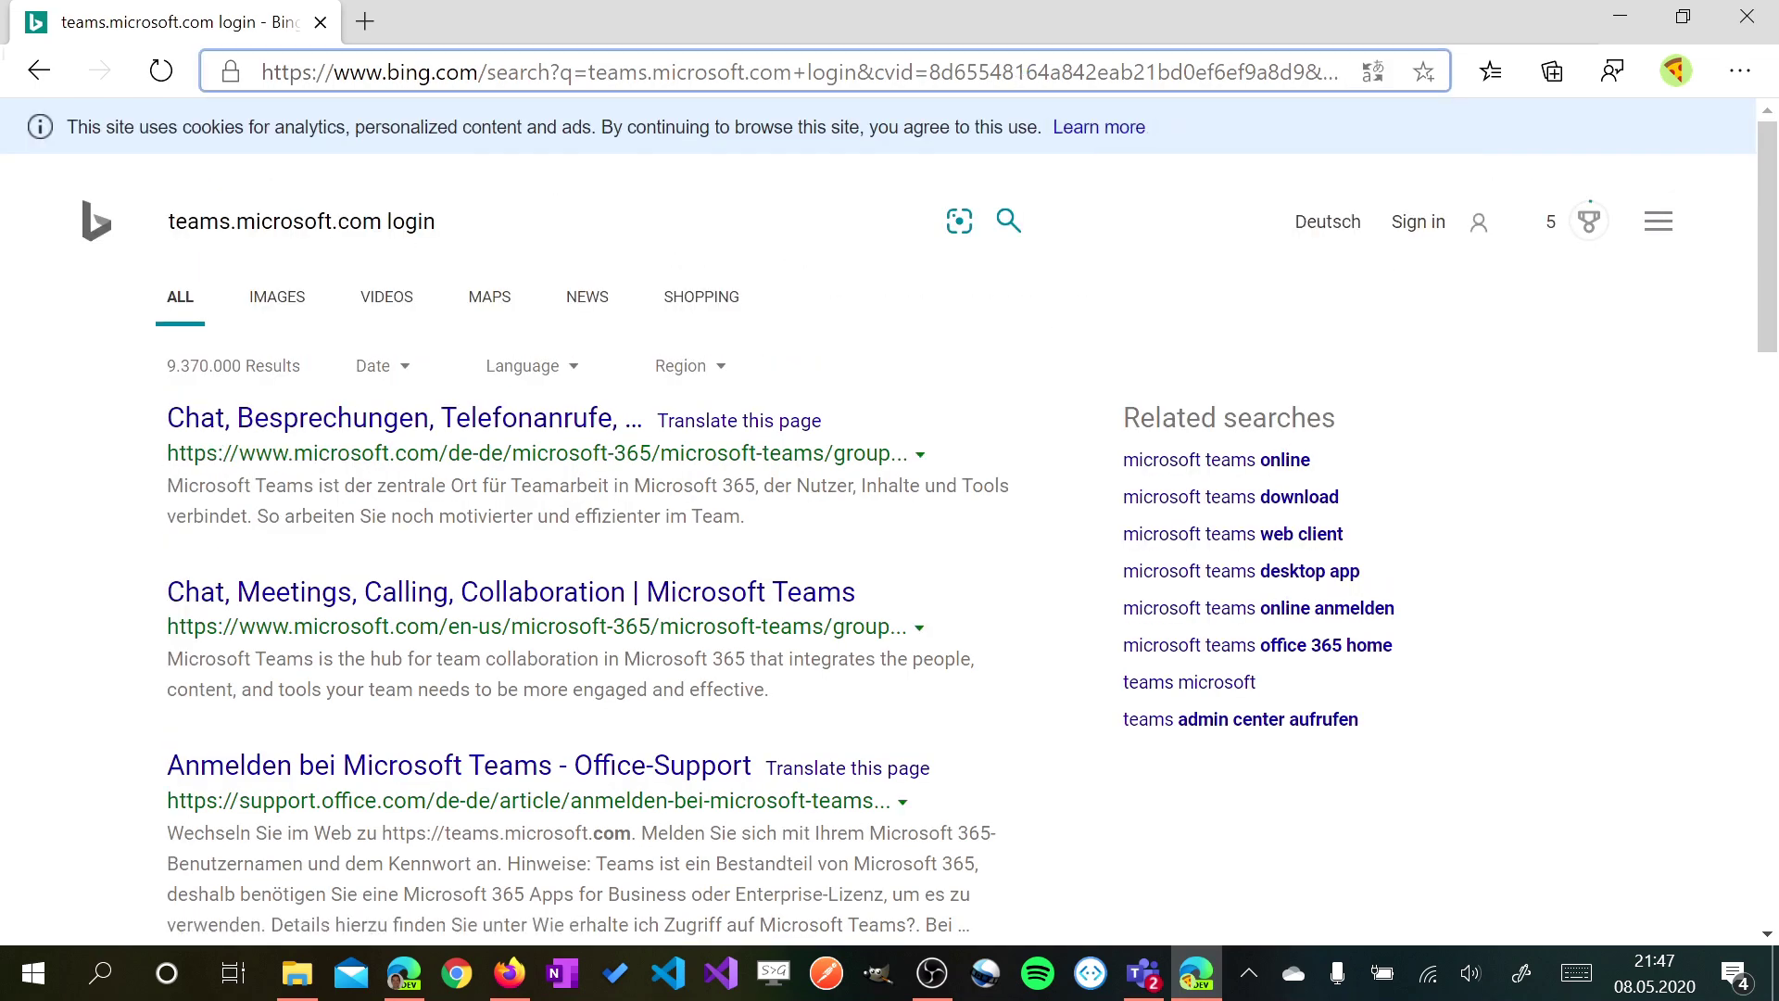
click(1026, 76)
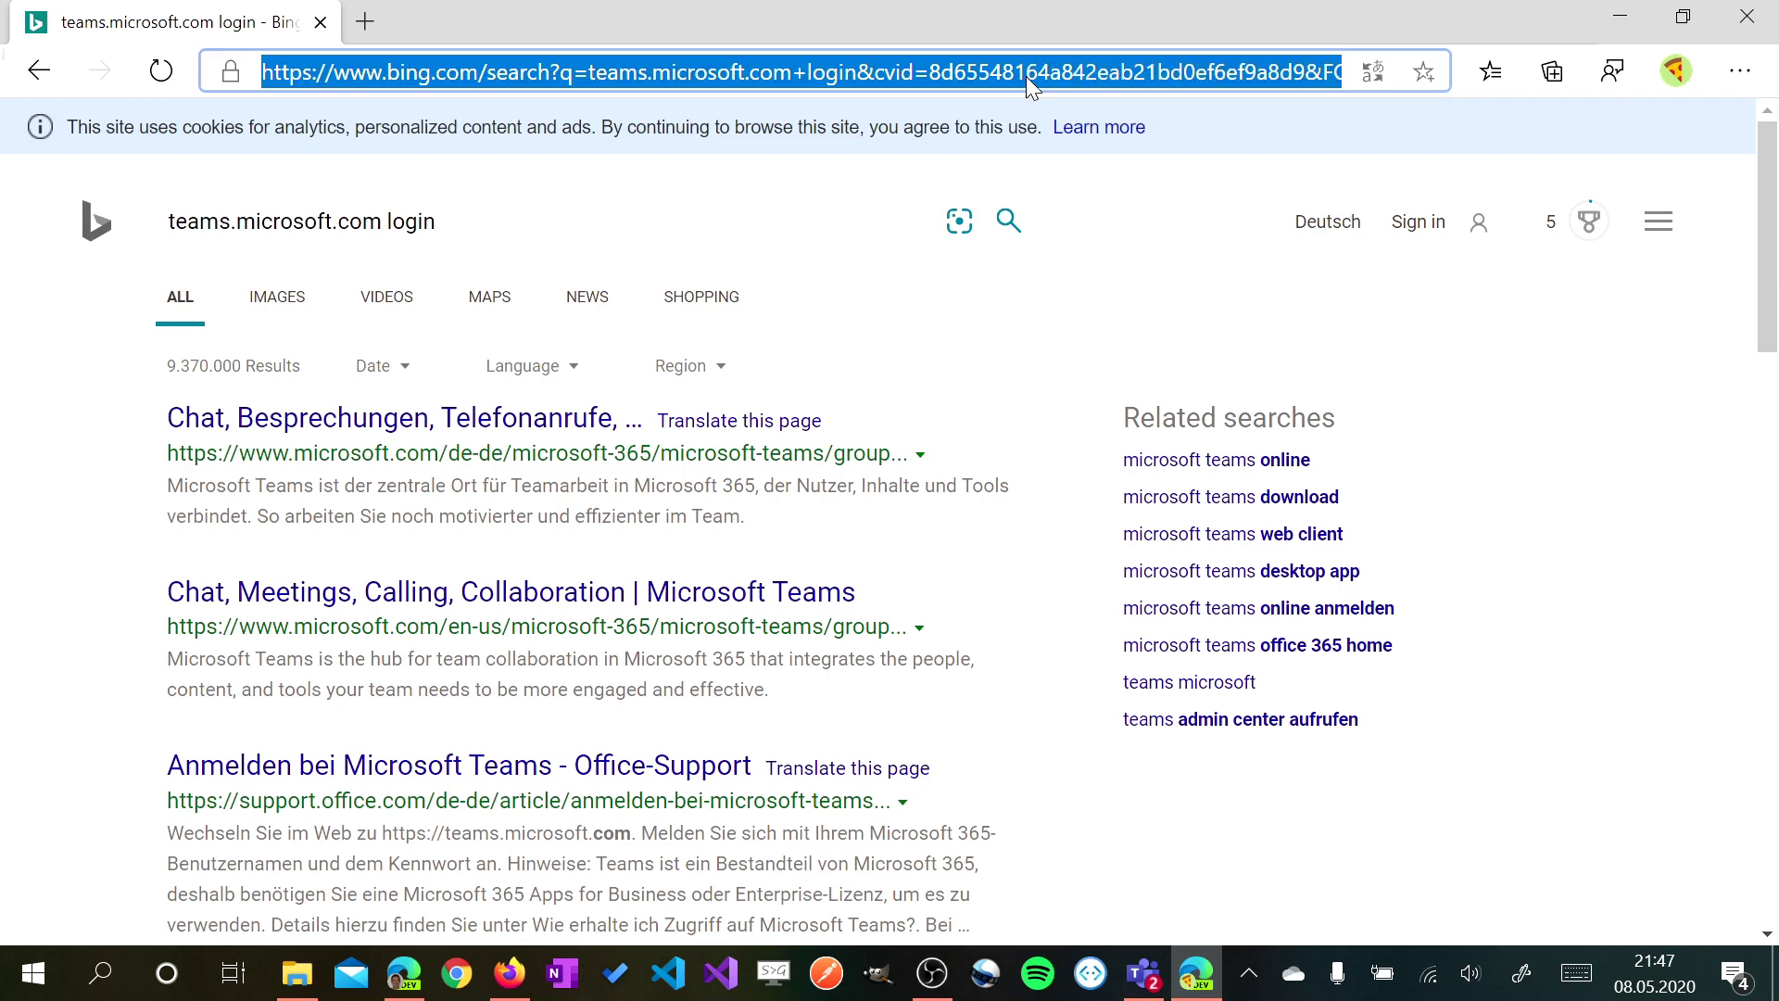
text(teams.micro)
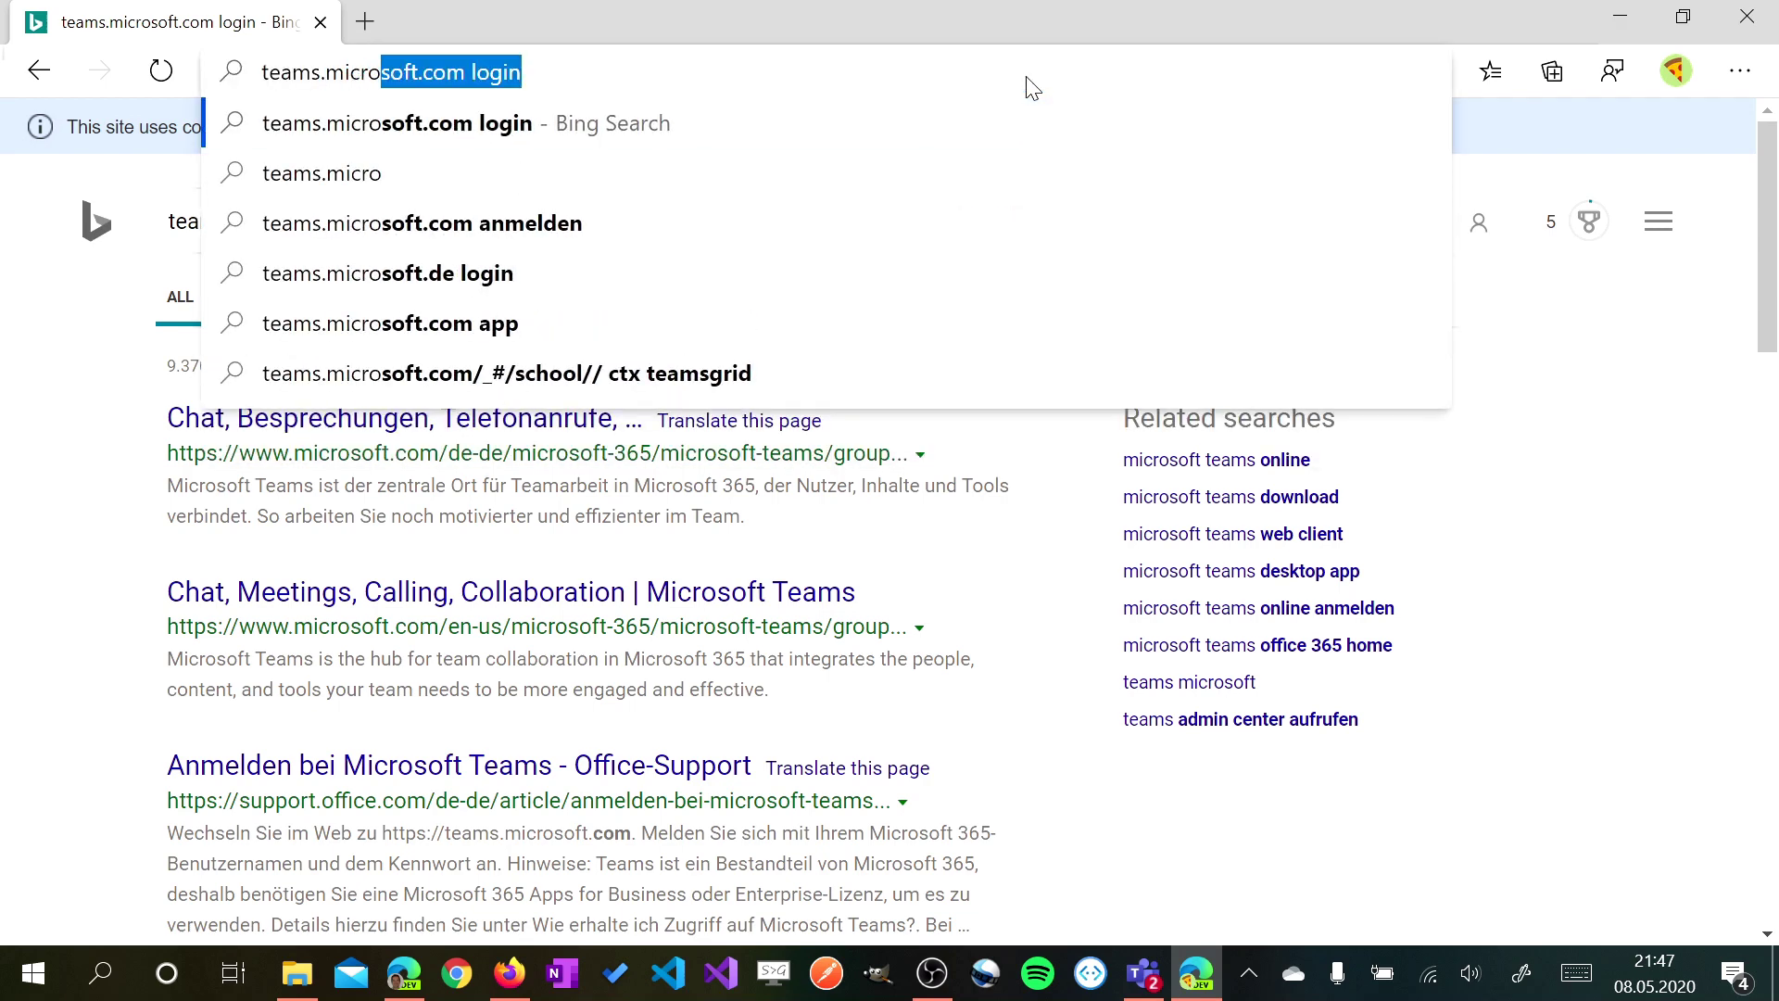
text(softonline)
text(.com)
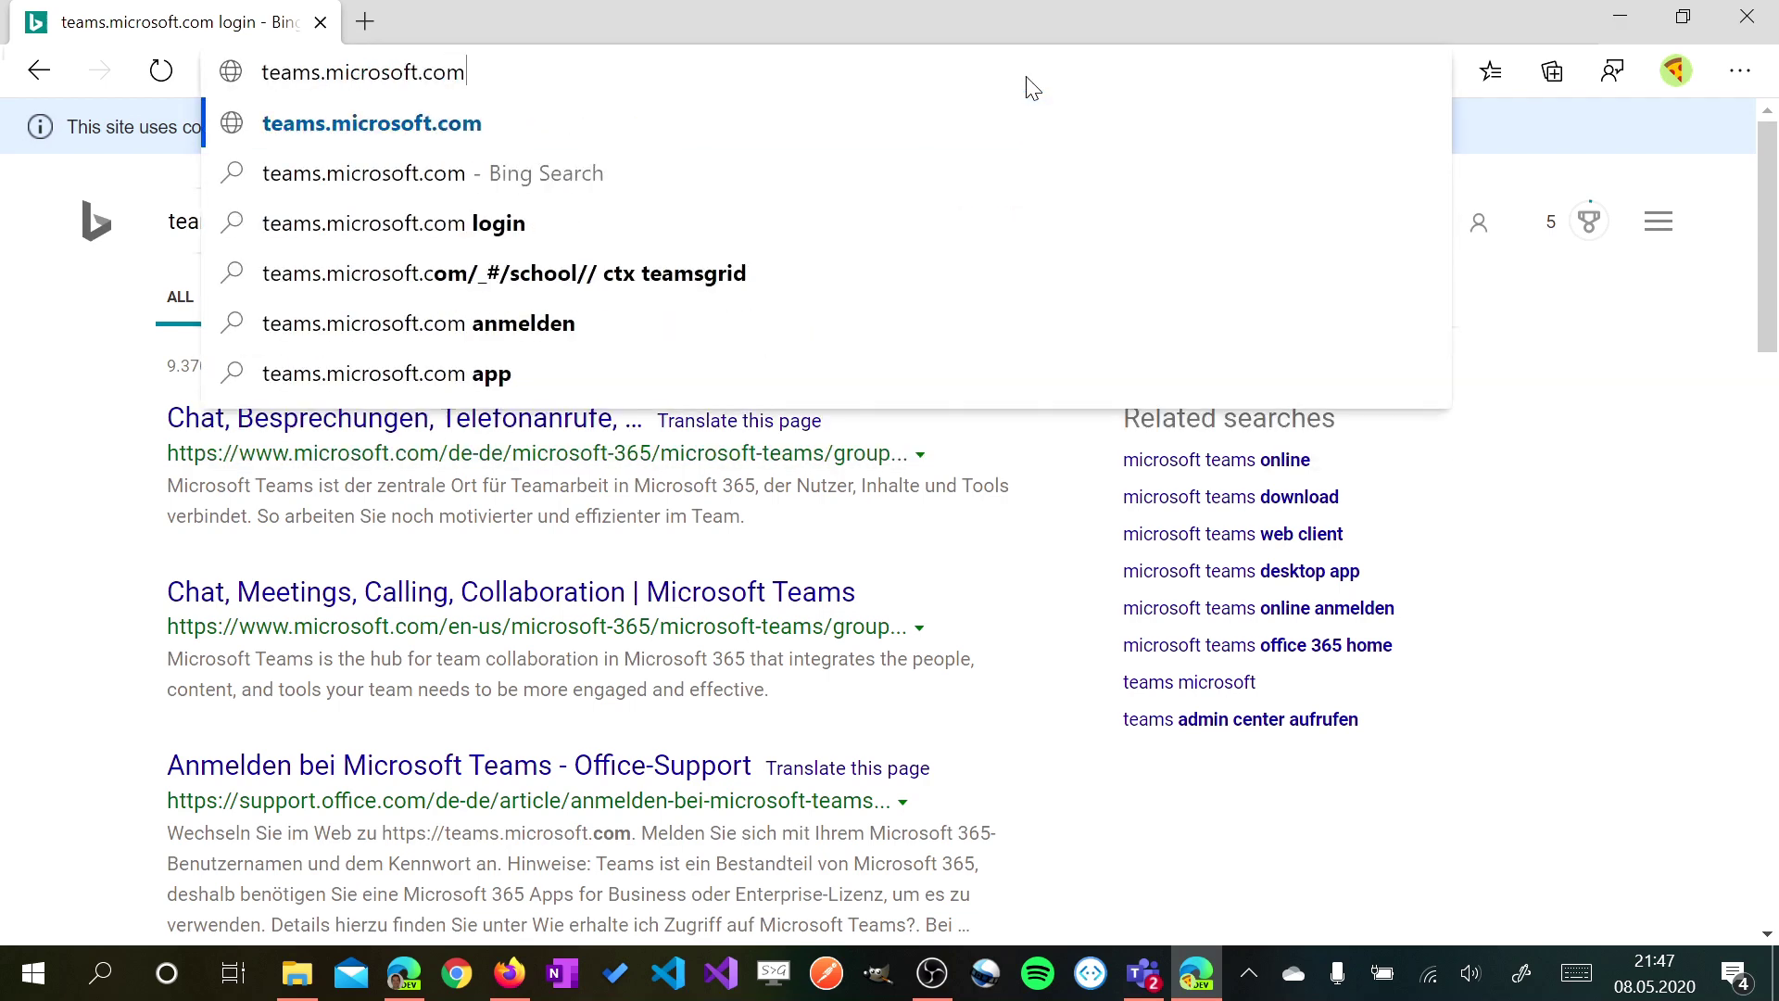
key(Return)
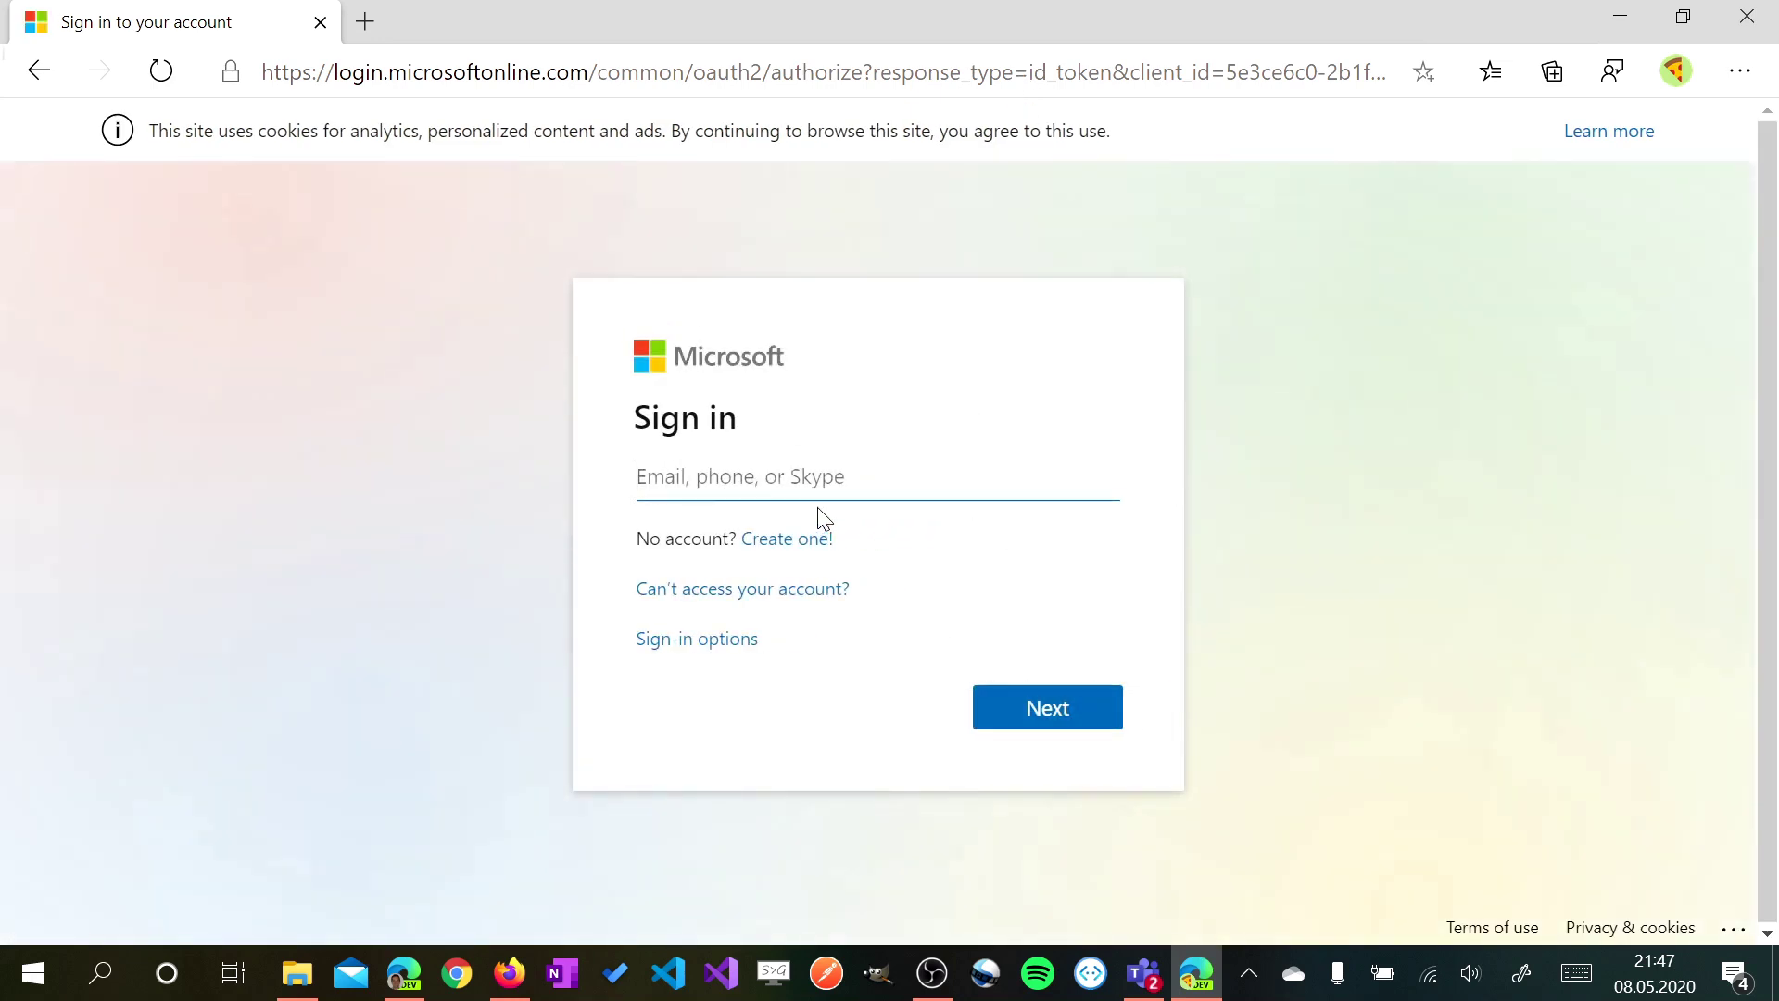
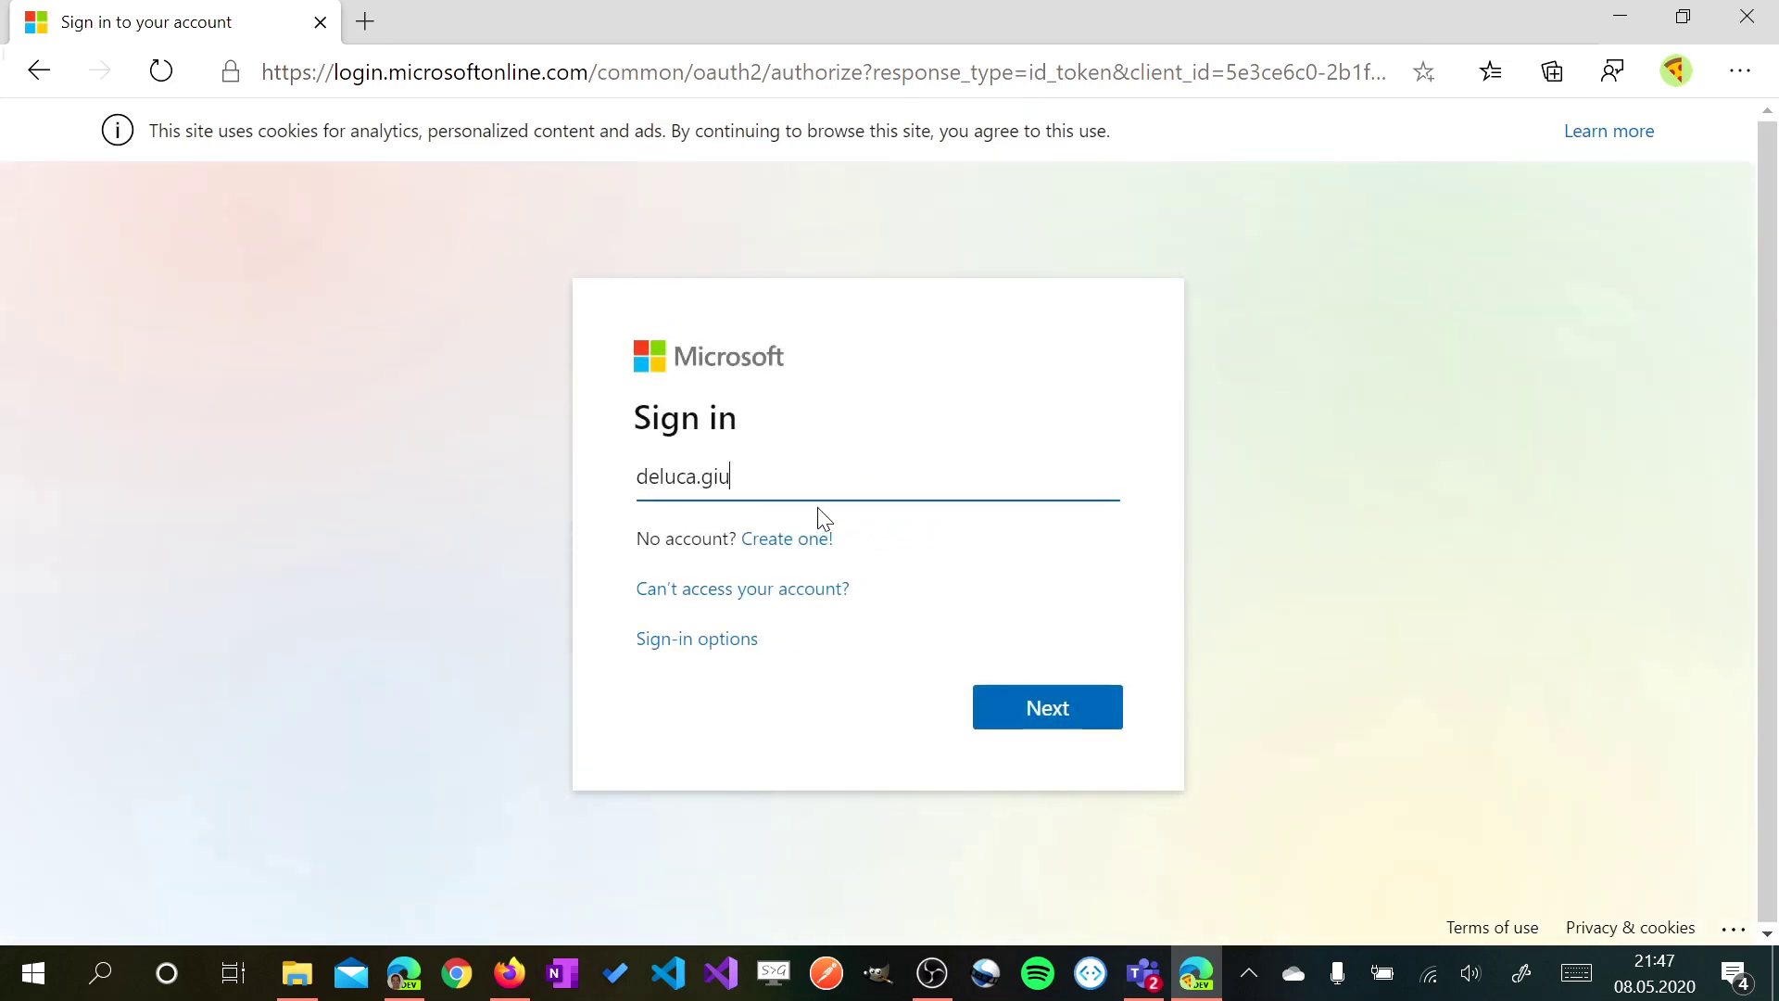
Sign in with the account's e-mail and password, declining the personal-profile switch
key(Return)
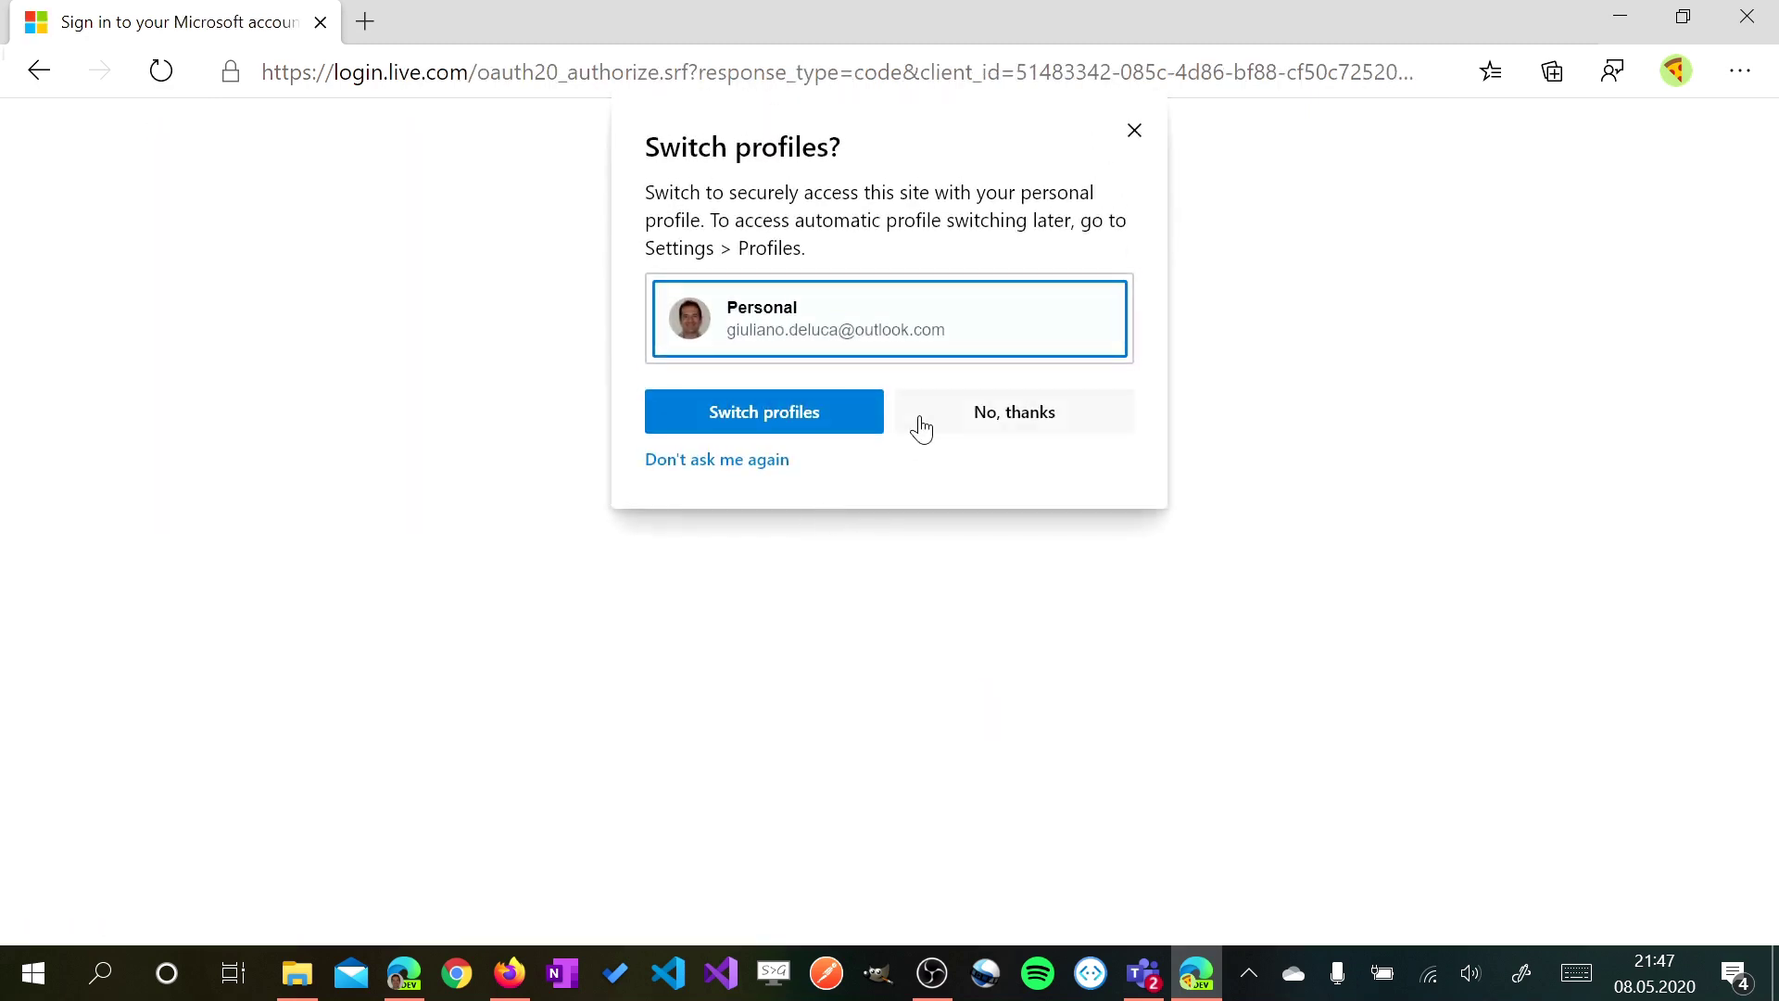
click(973, 408)
text(•)
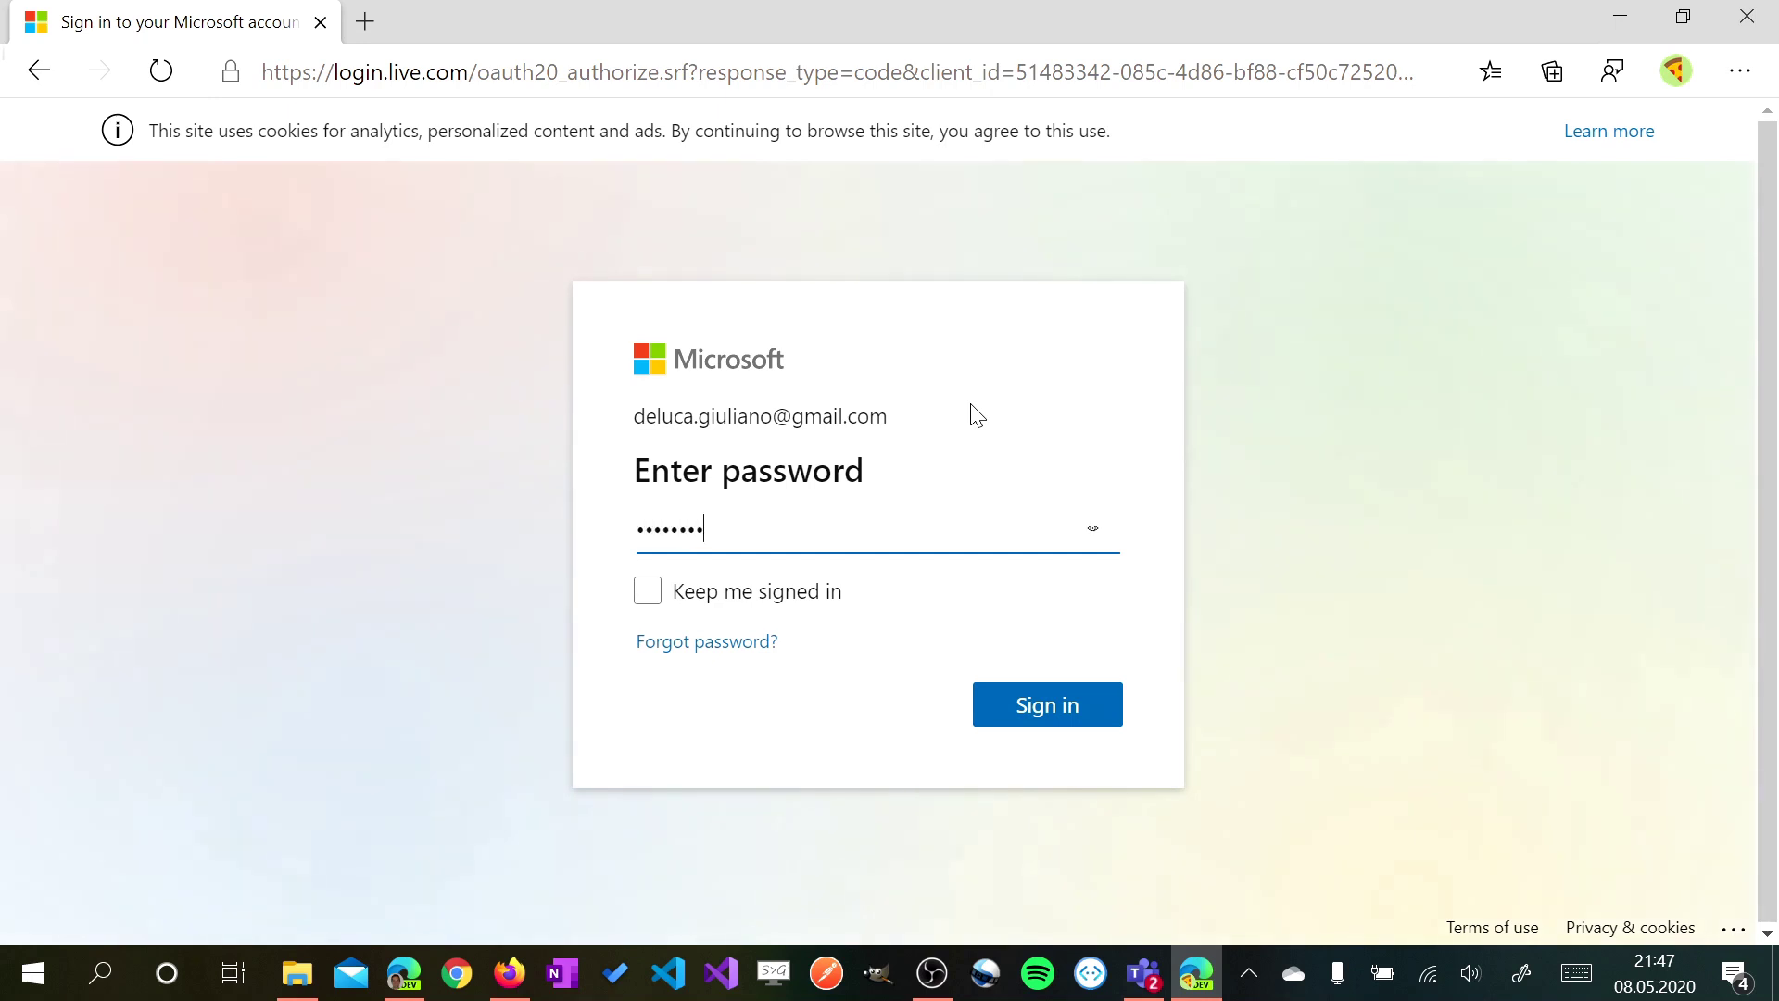
text(••••••••••)
key(Return)
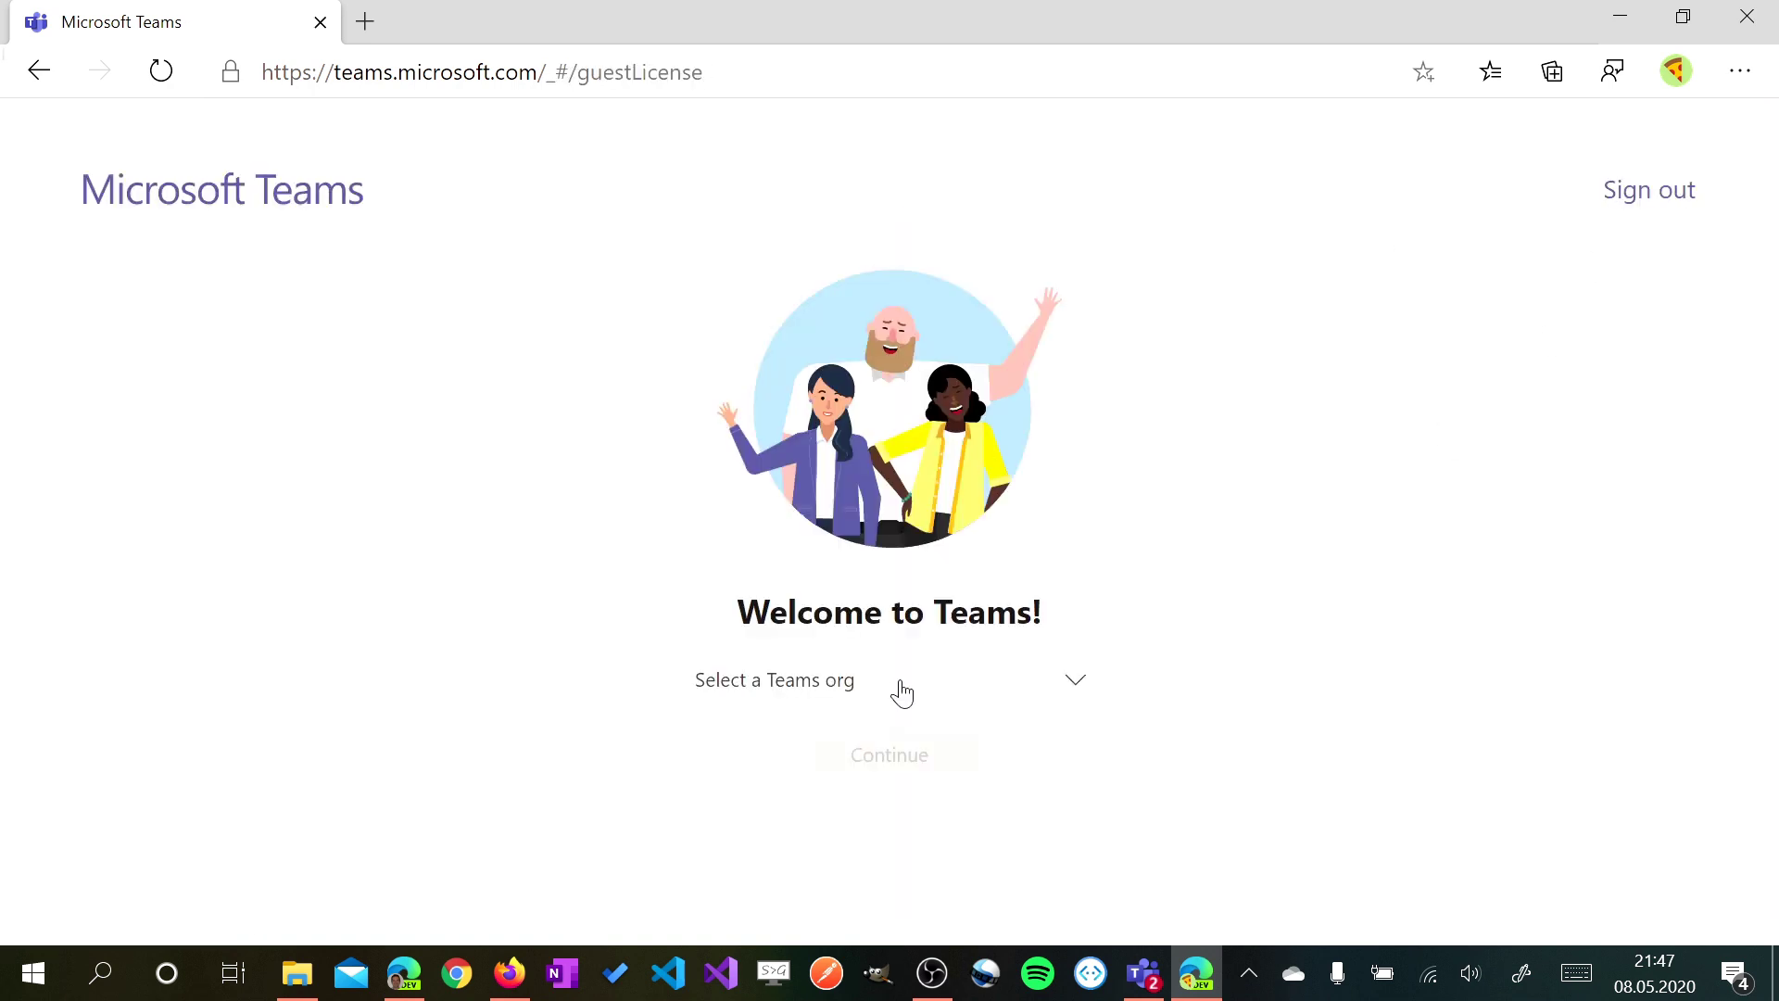
Choose Abalon (Guest) from the Teams org list and continue into it
click(897, 695)
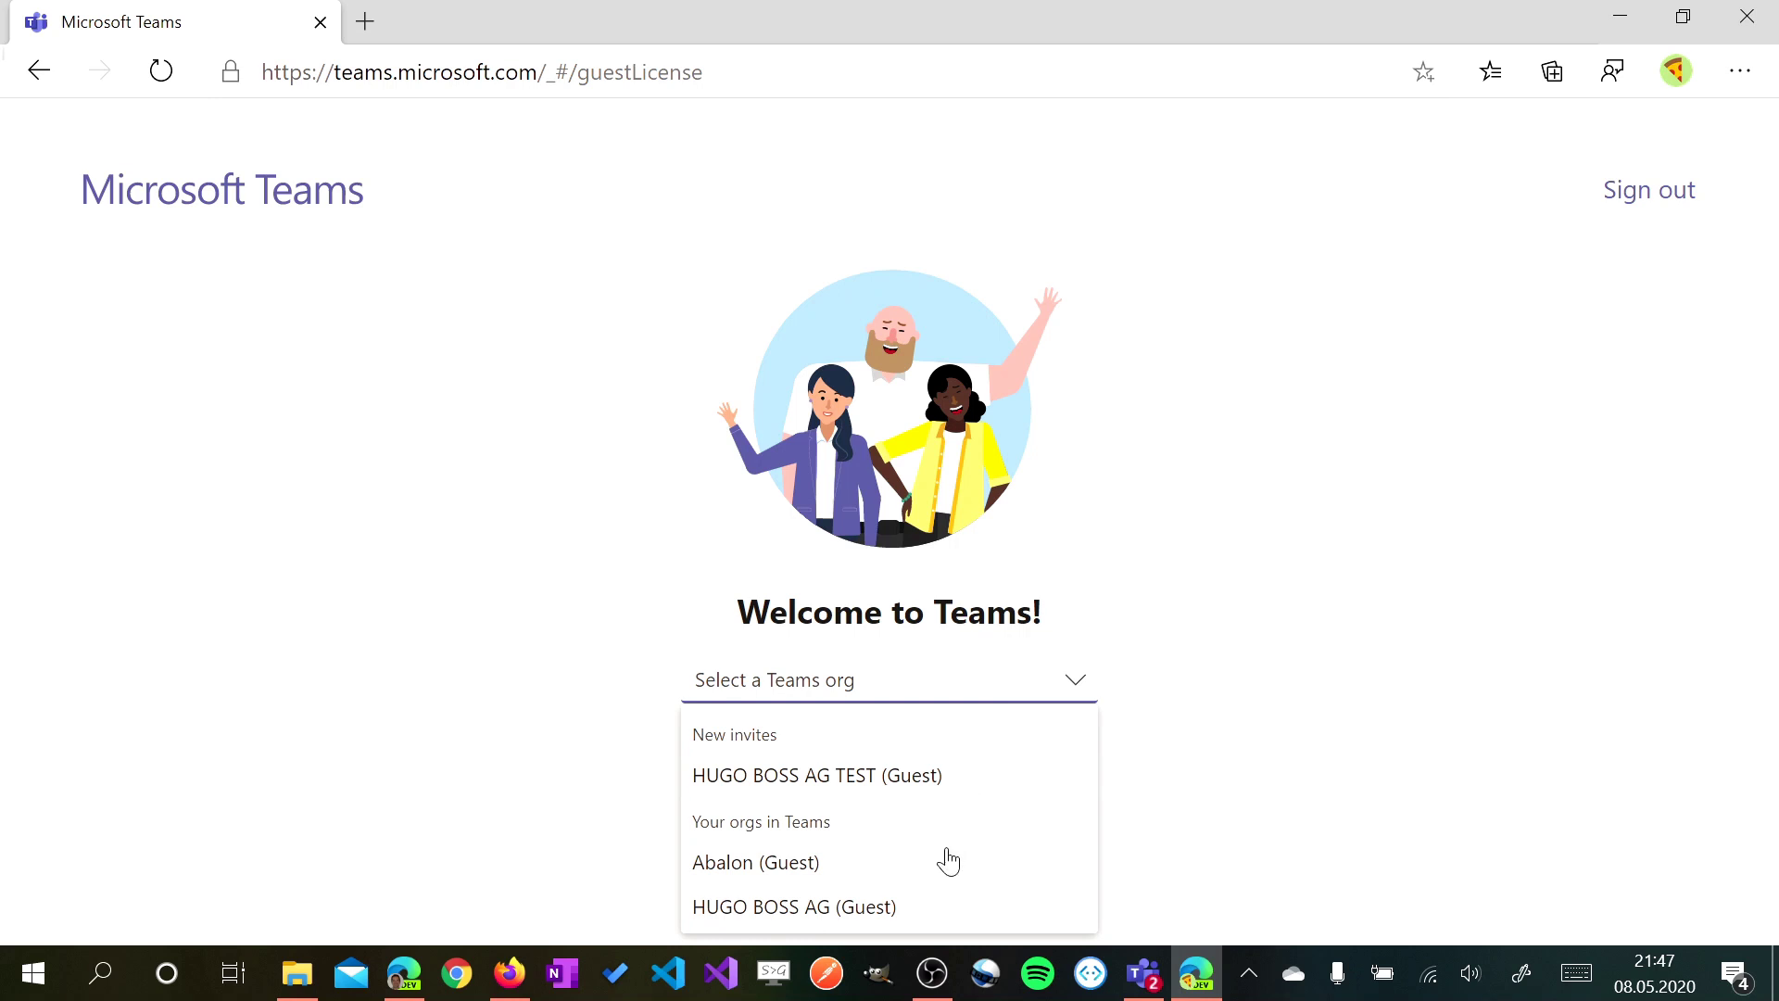
click(869, 874)
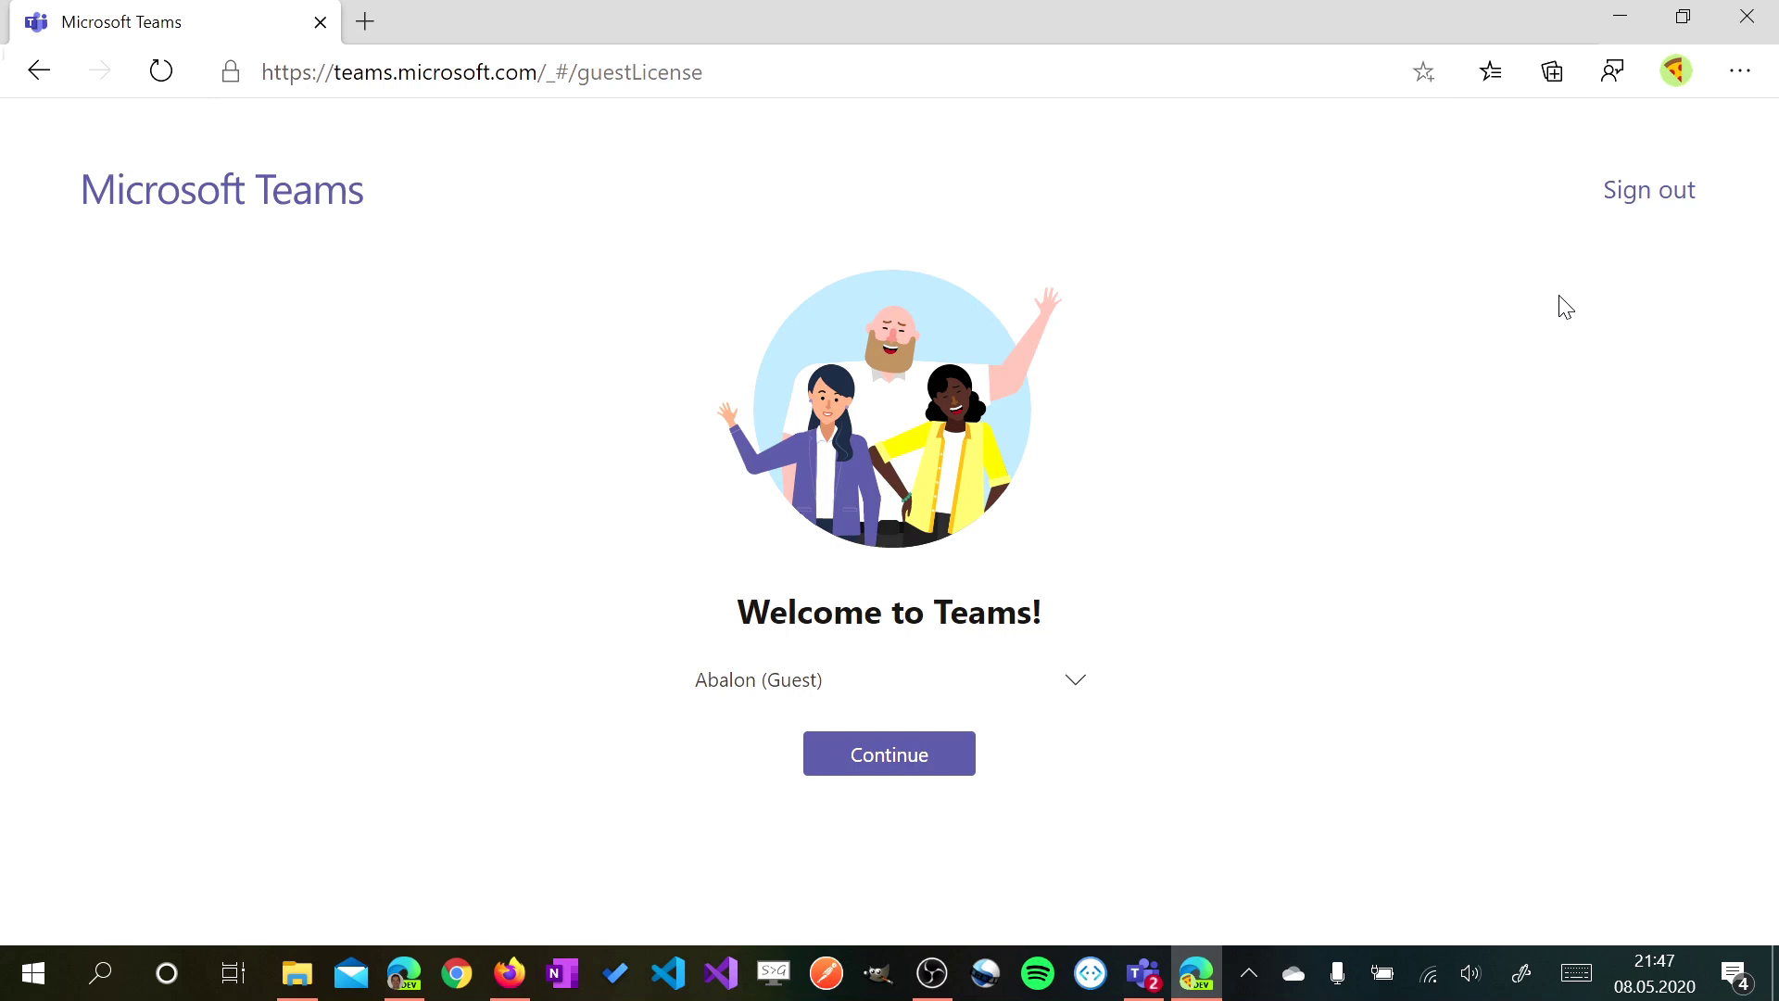
click(860, 752)
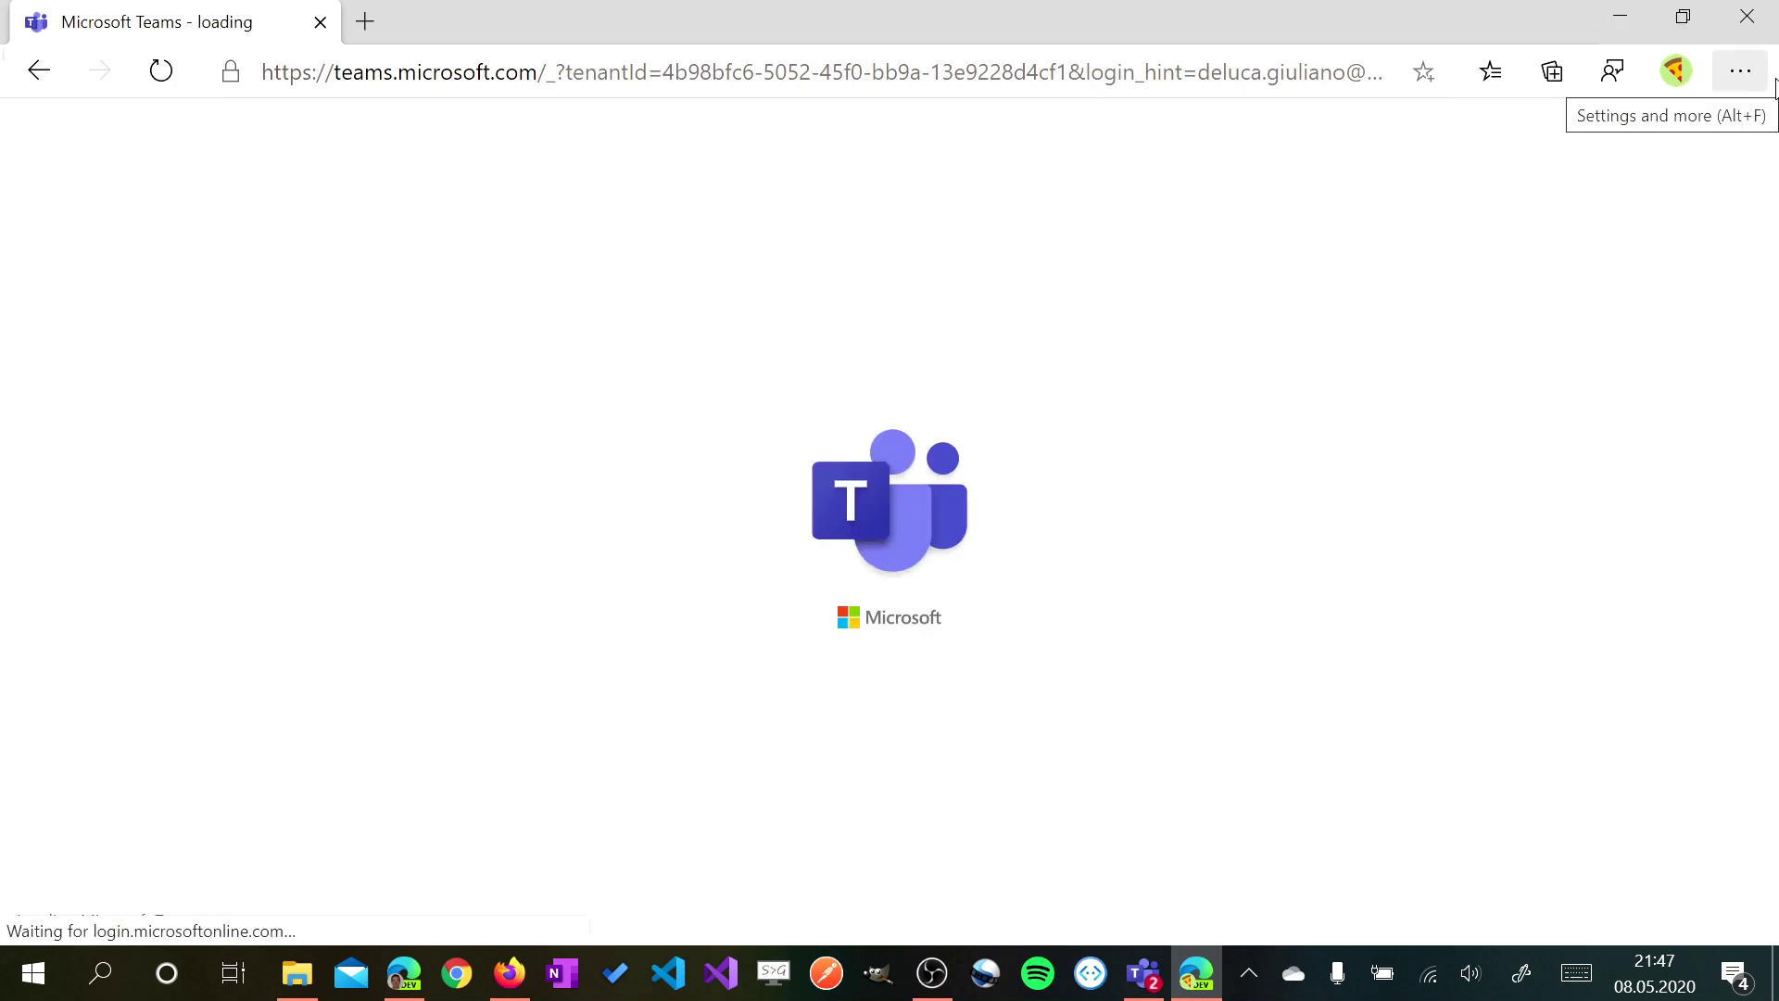
Bring up the Apps submenu of Edge's Settings and more menu
click(1754, 81)
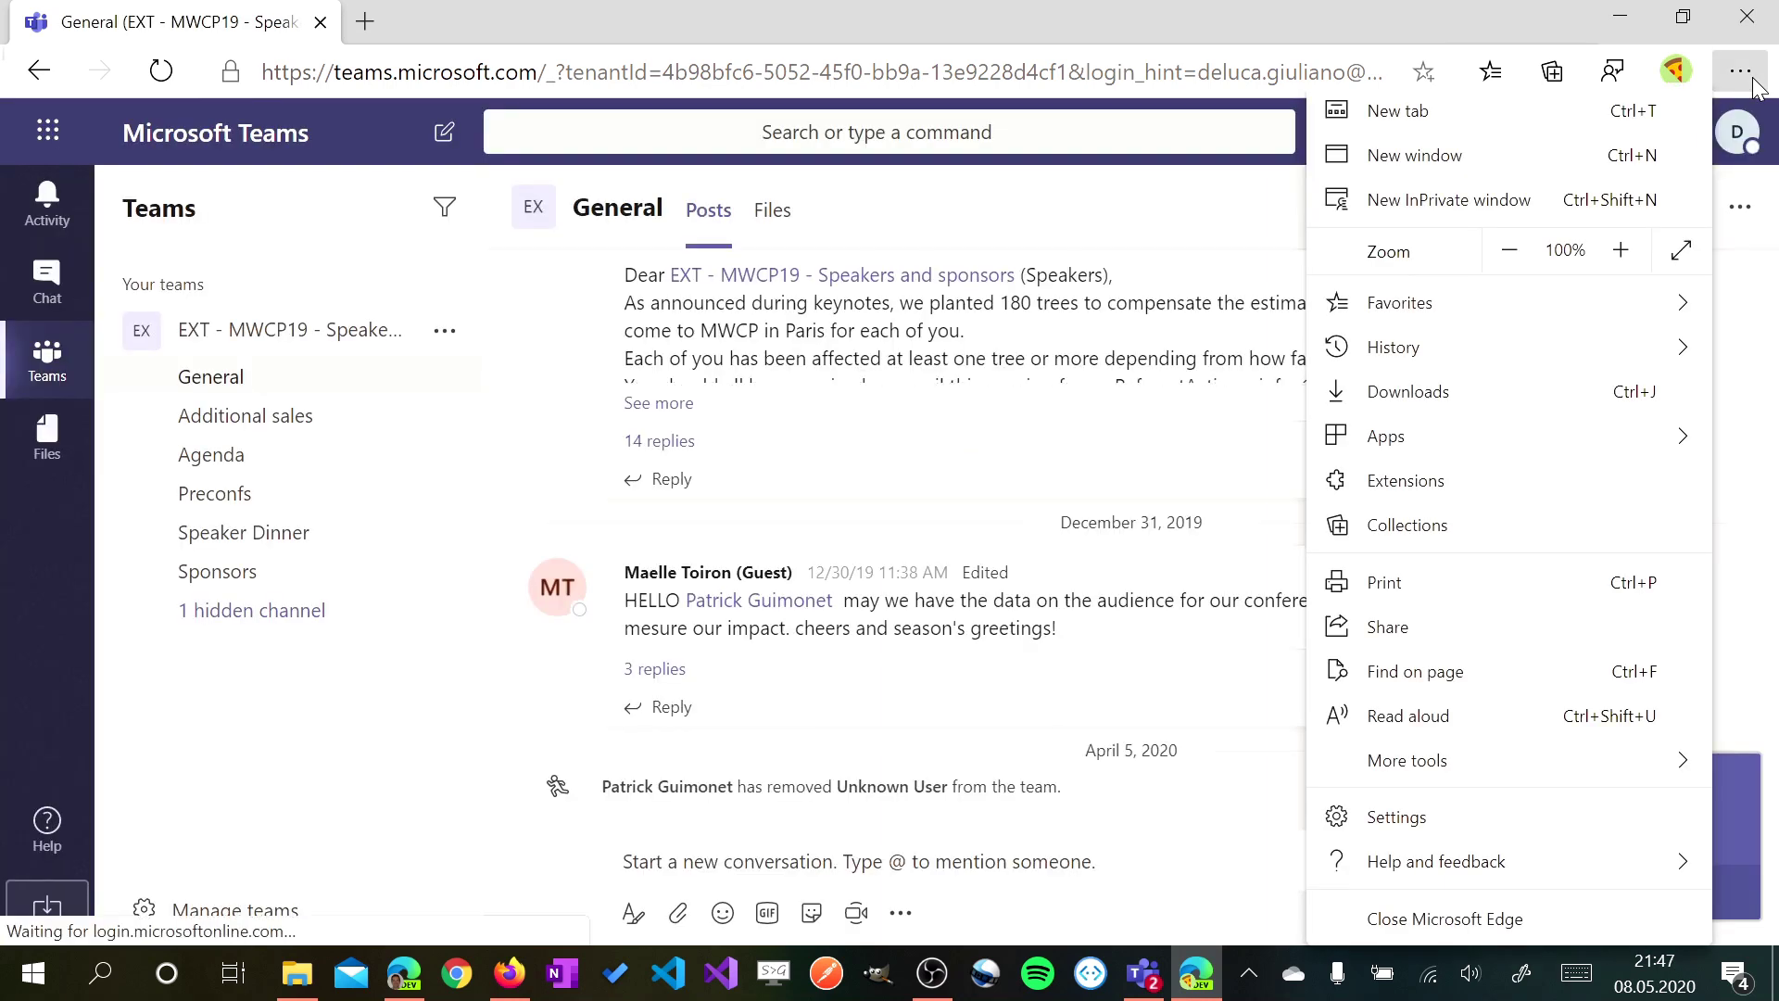
mouse_move(1498, 438)
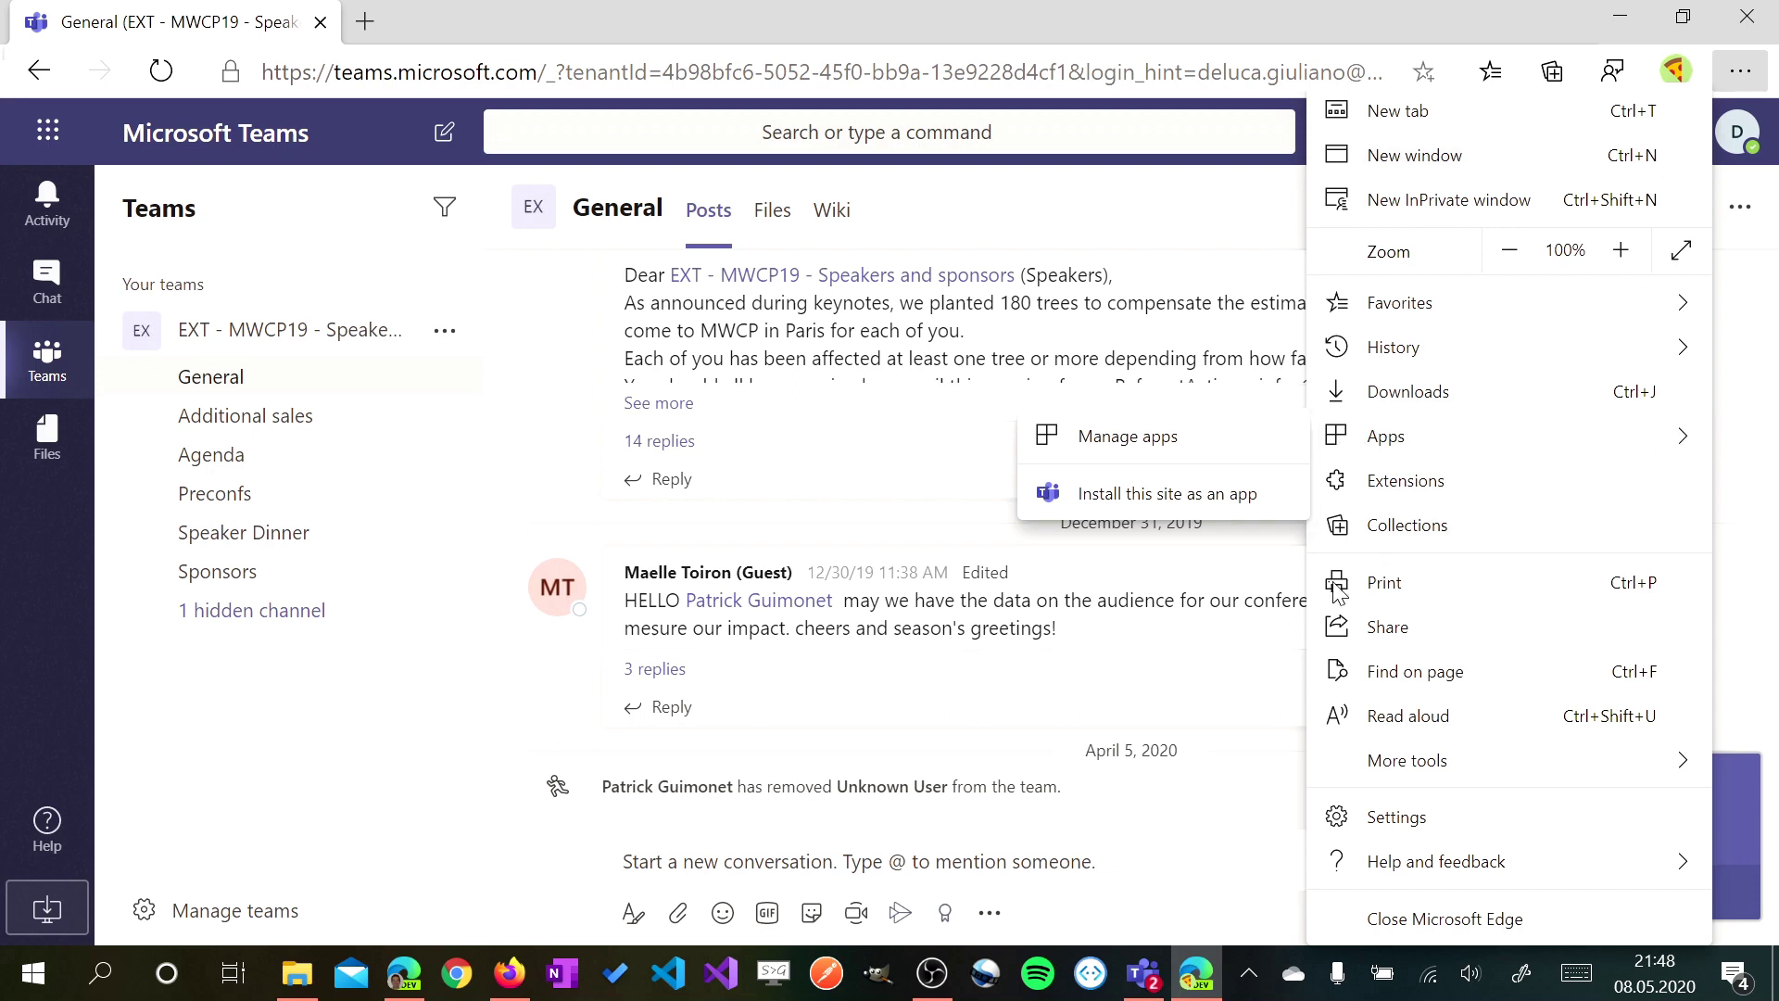
mouse_move(1376, 437)
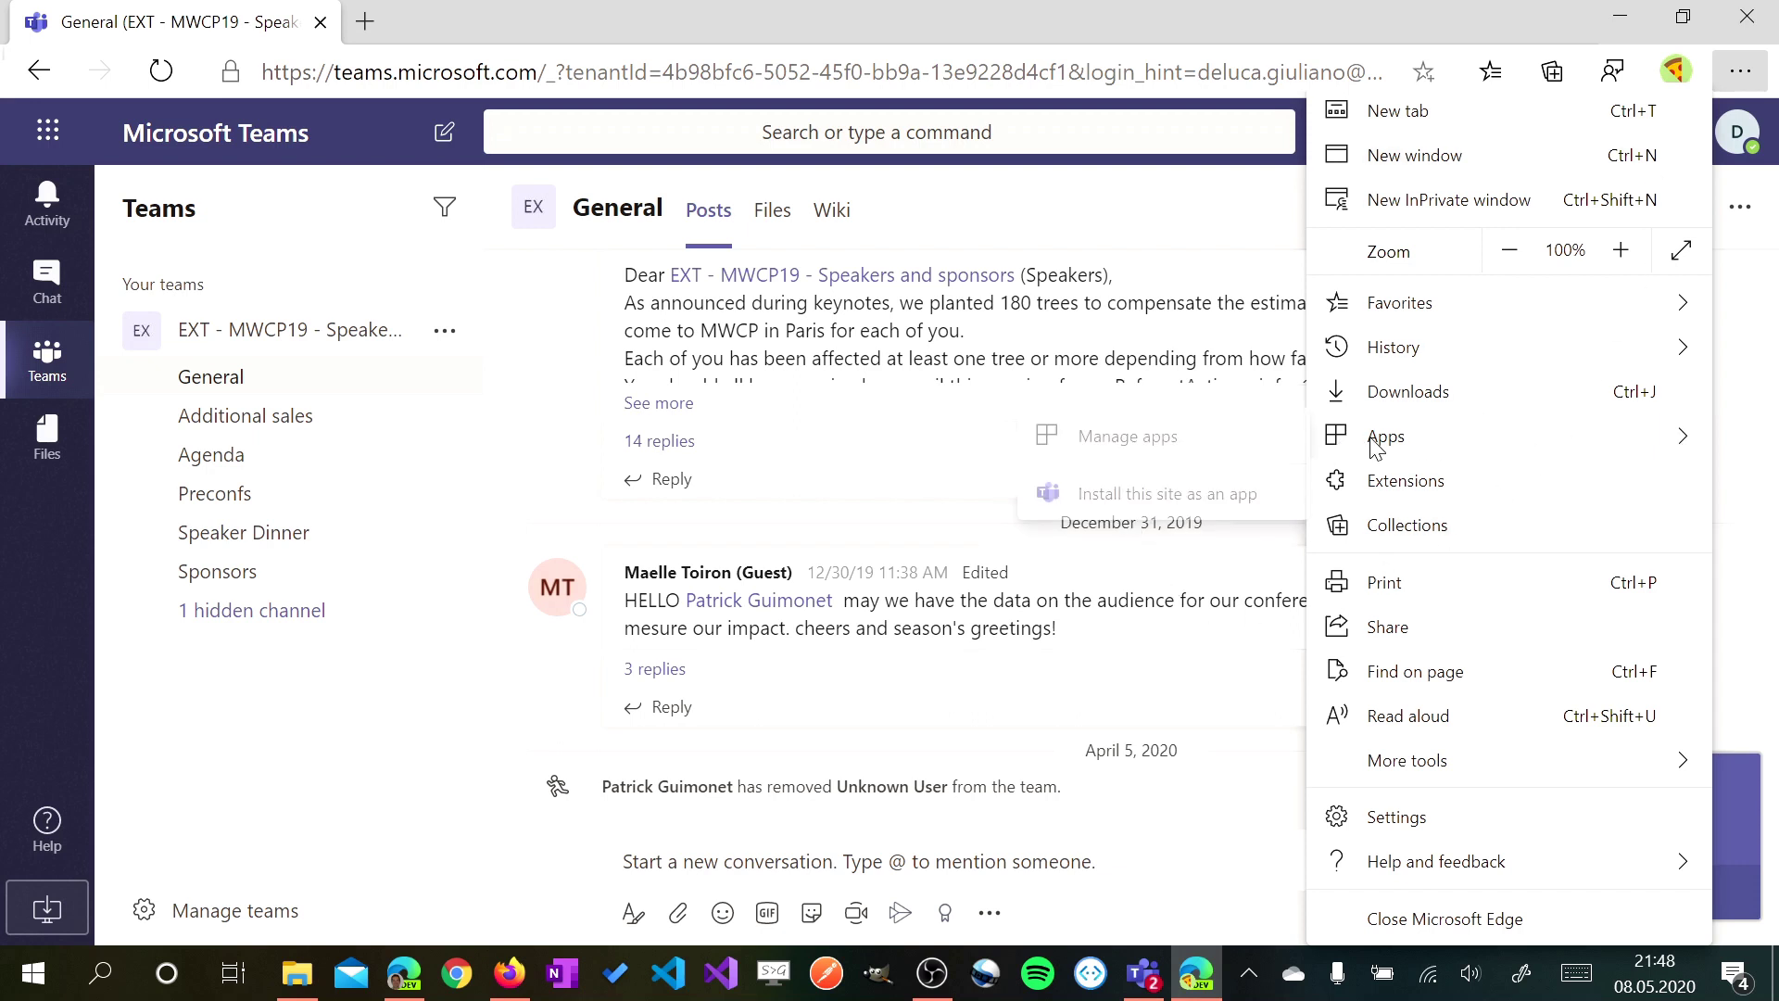
Install the Abalon Teams site as an app named 'gmail | abalon'
click(1147, 494)
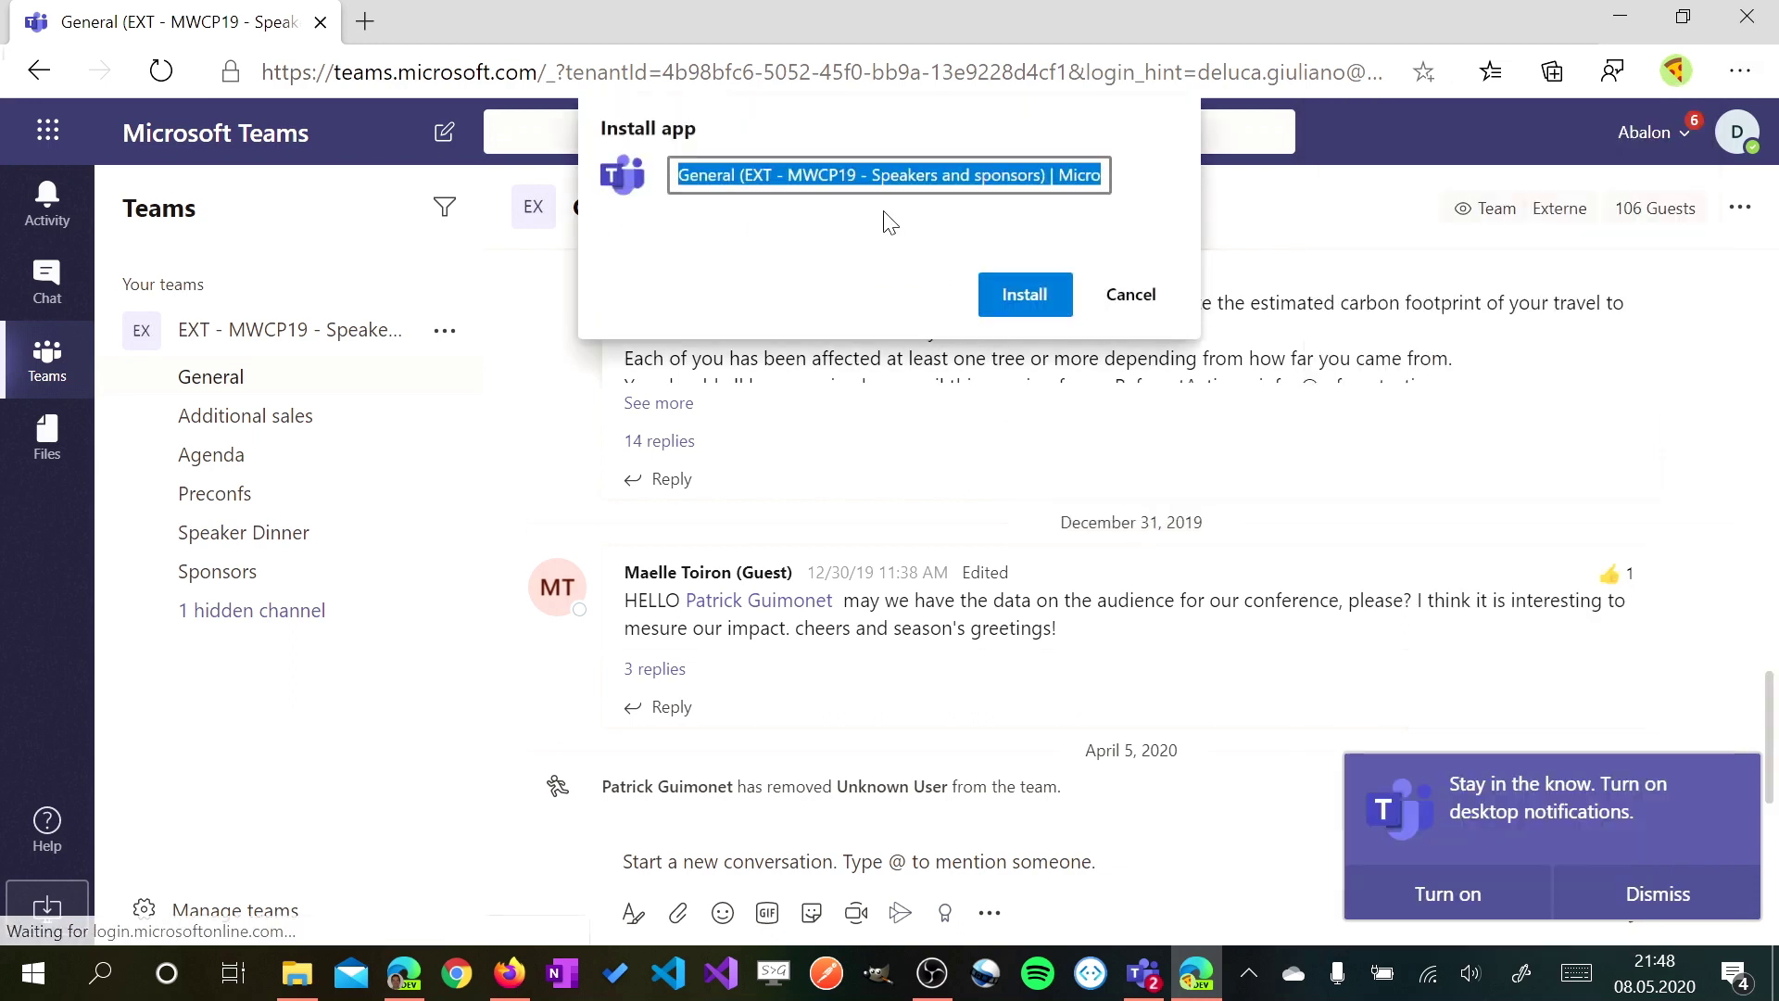
text(g)
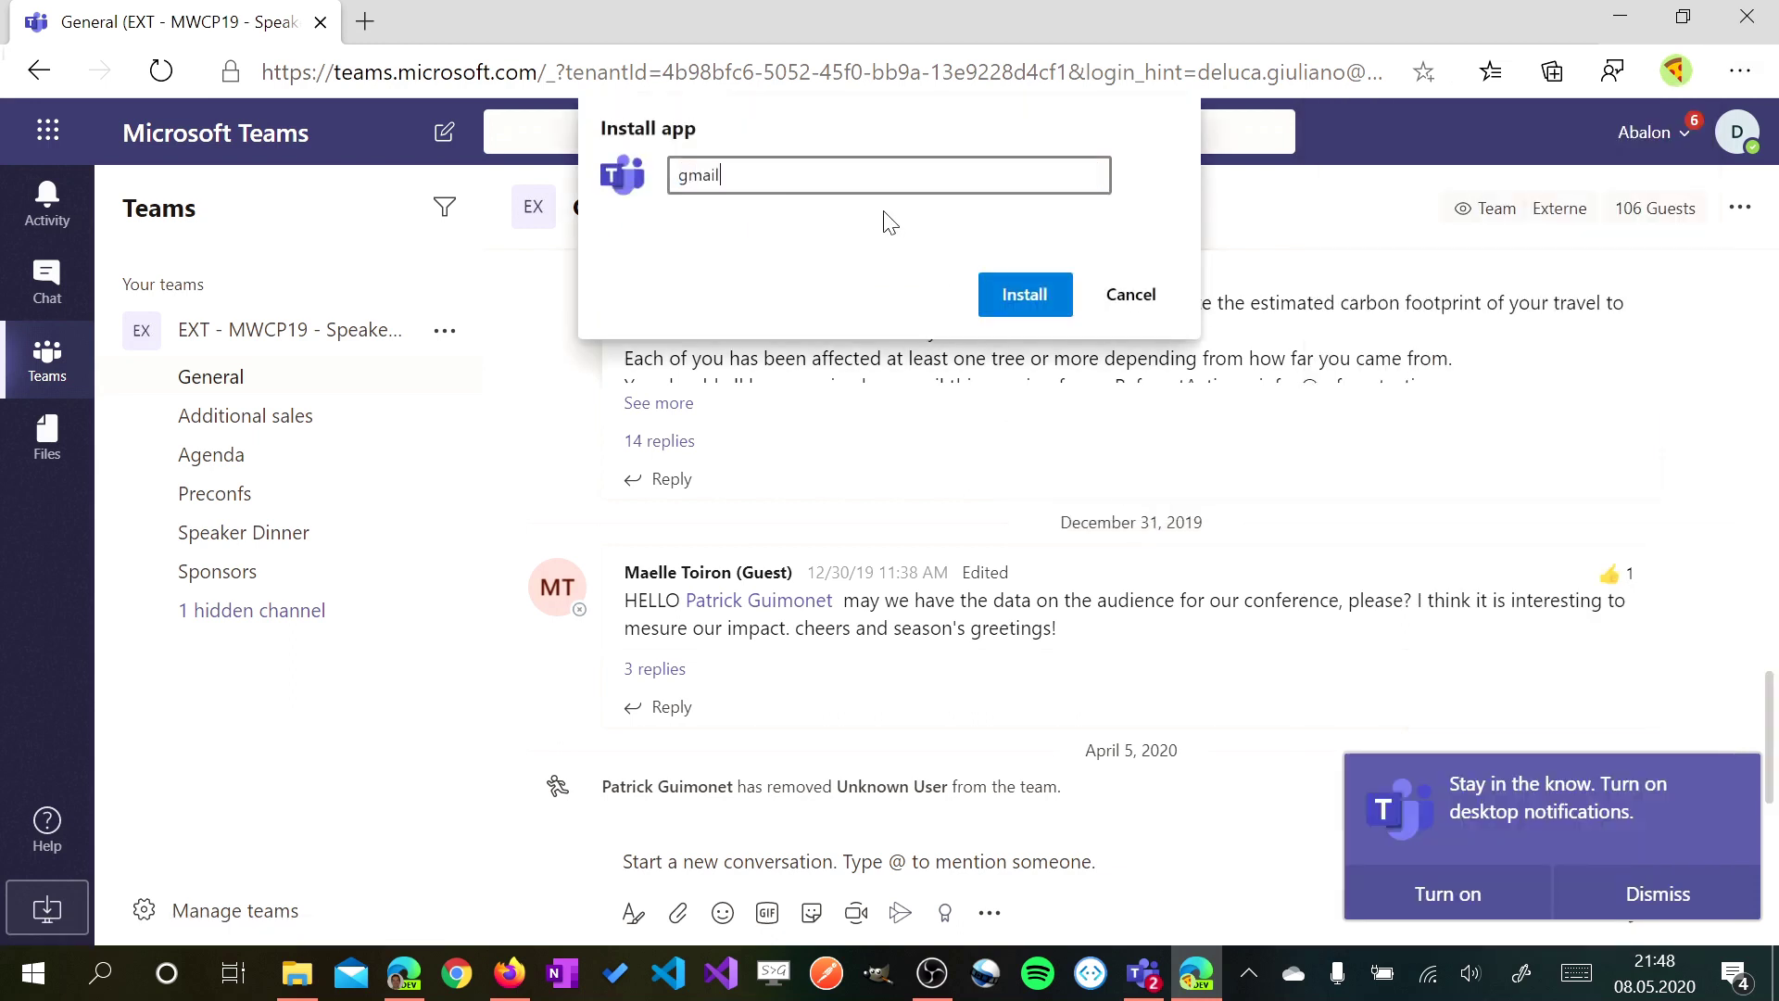
text(mail)
key(Return)
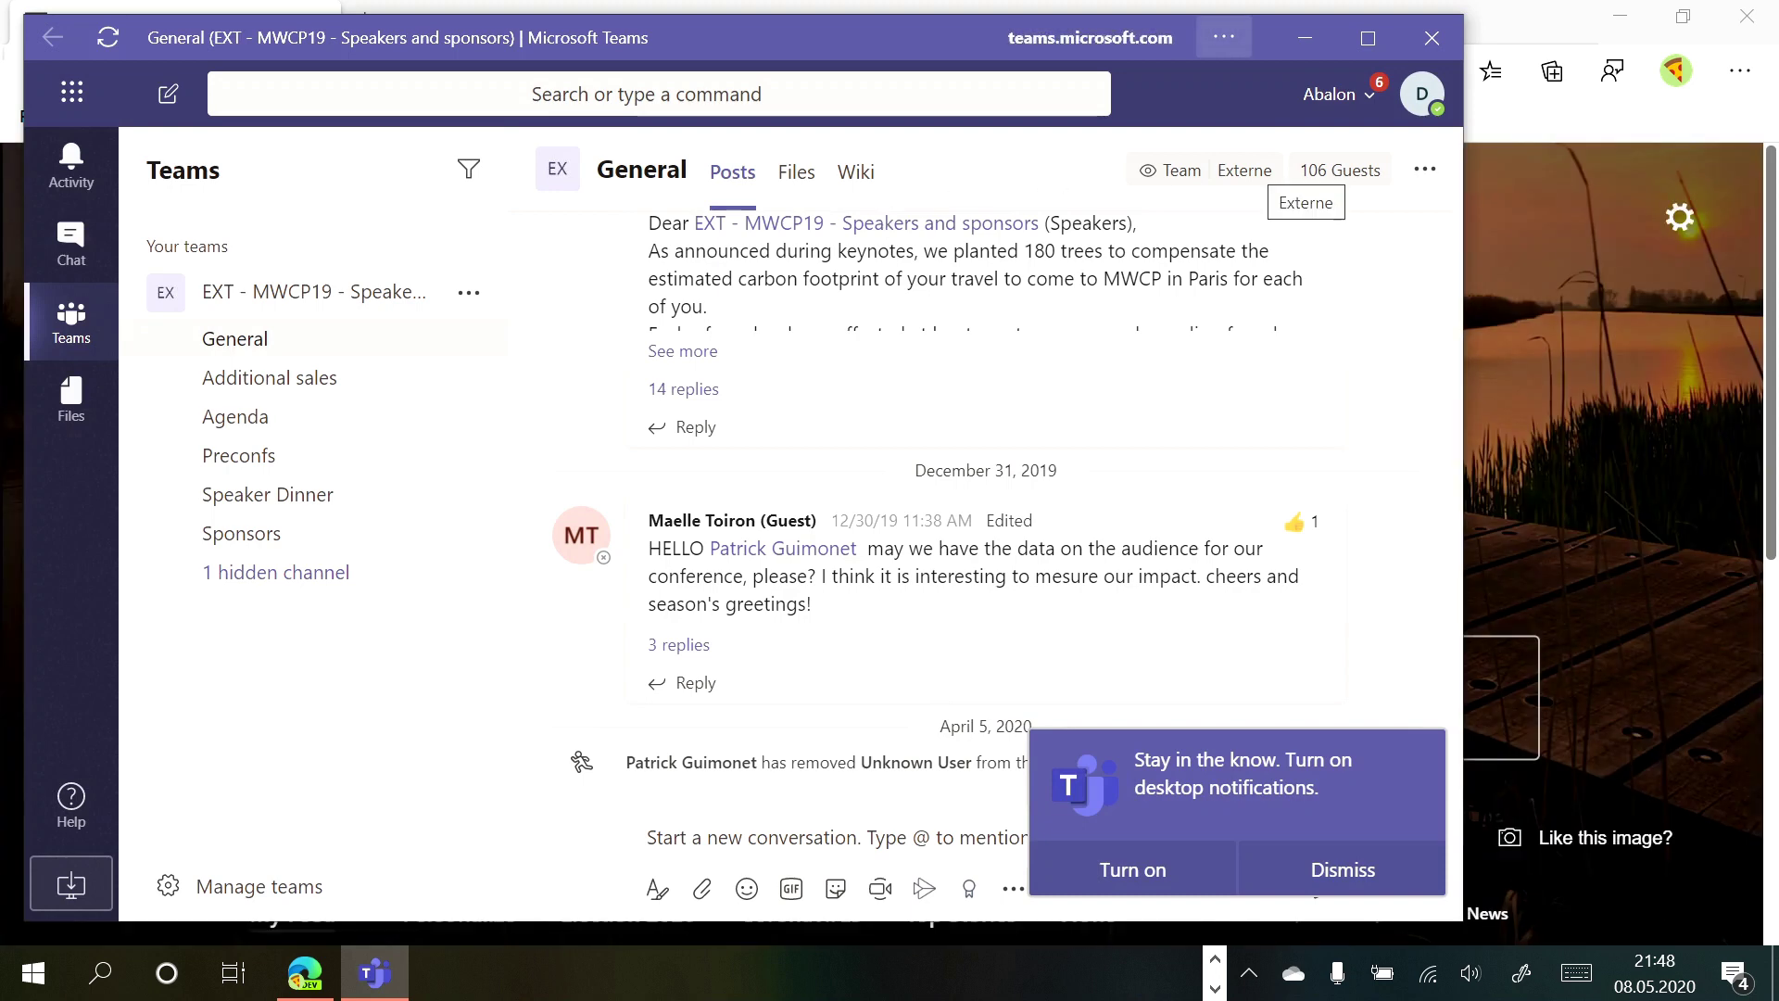
Move the Teams app window right and show gmail _ abalon in the Start menu
drag(858, 31, 950, 55)
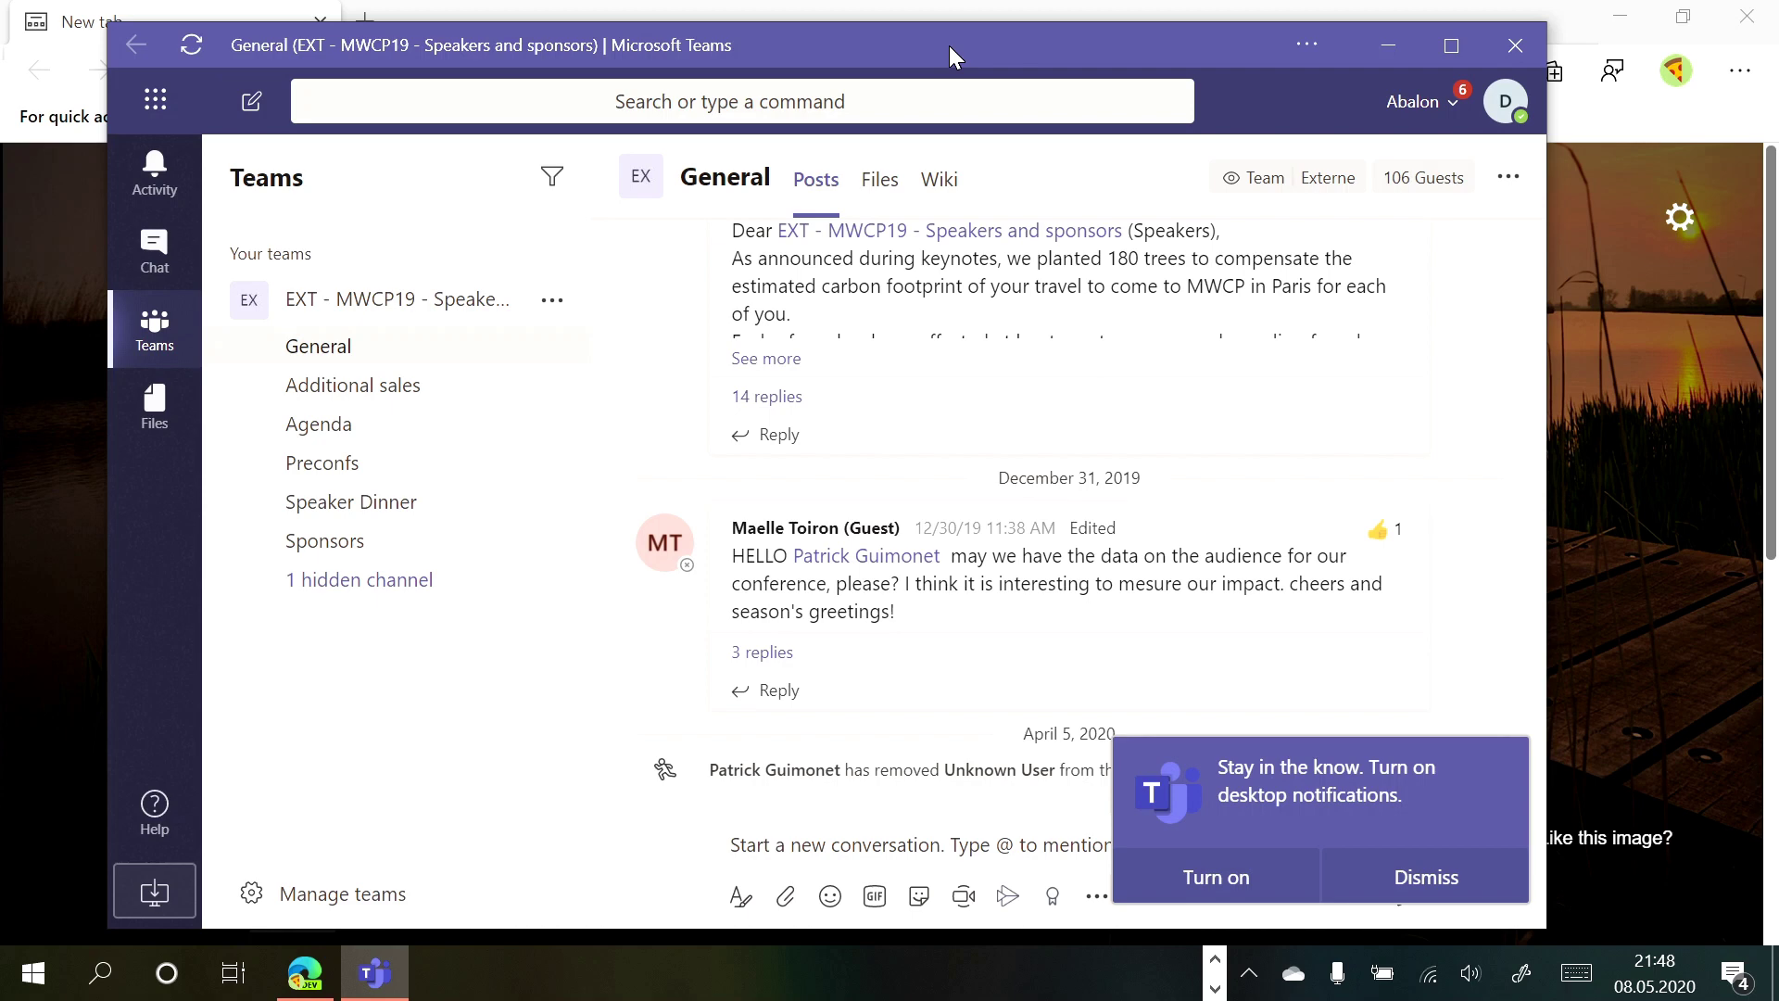
key(super)
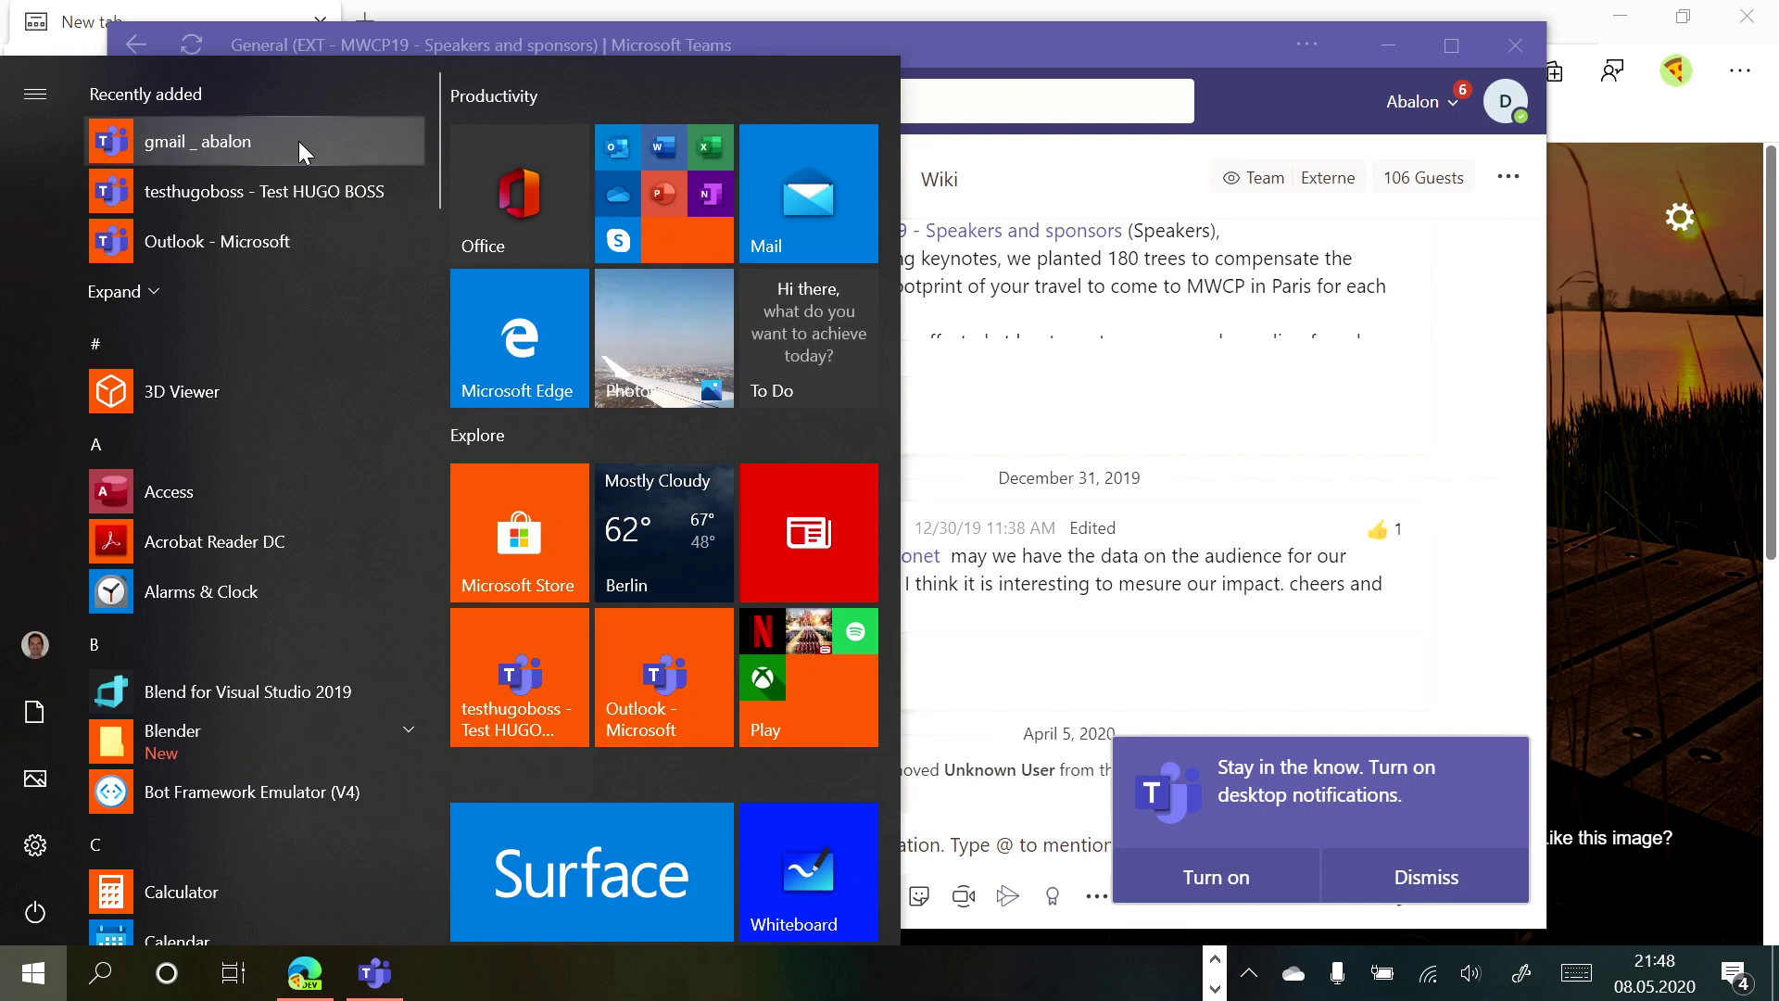
Pin gmail _ abalon to Start, close its window, and relaunch it from the tile
right_click(298, 141)
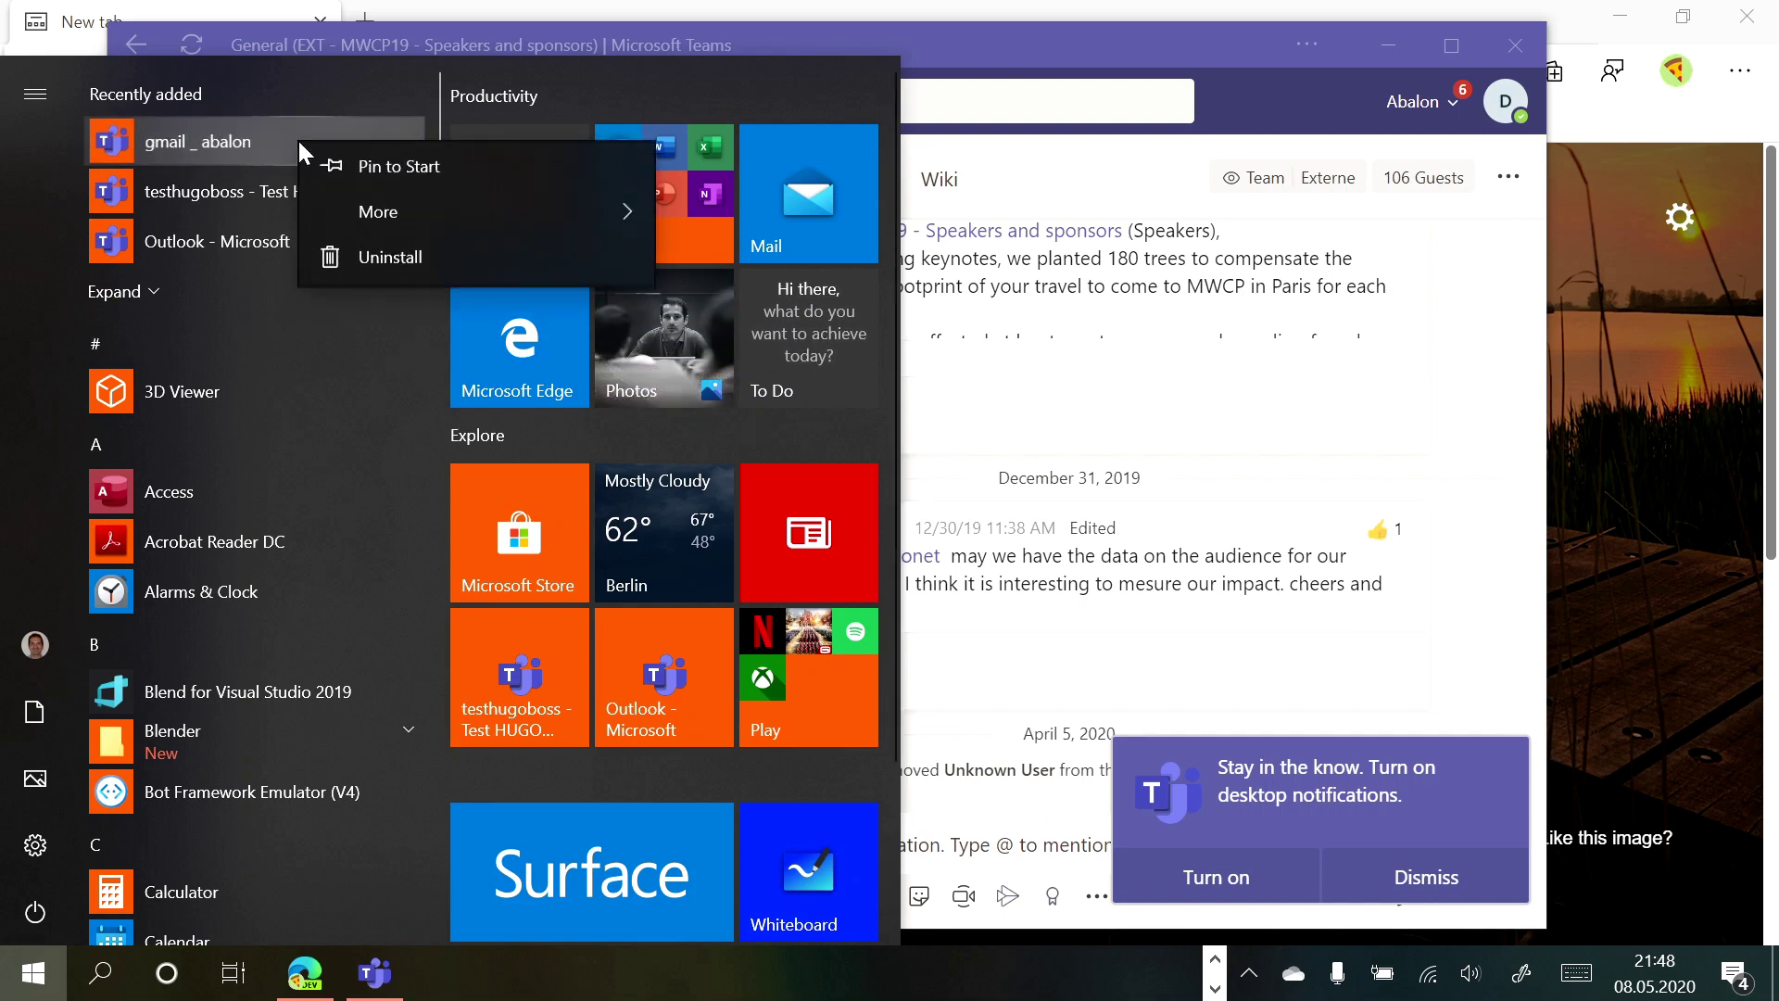
click(413, 171)
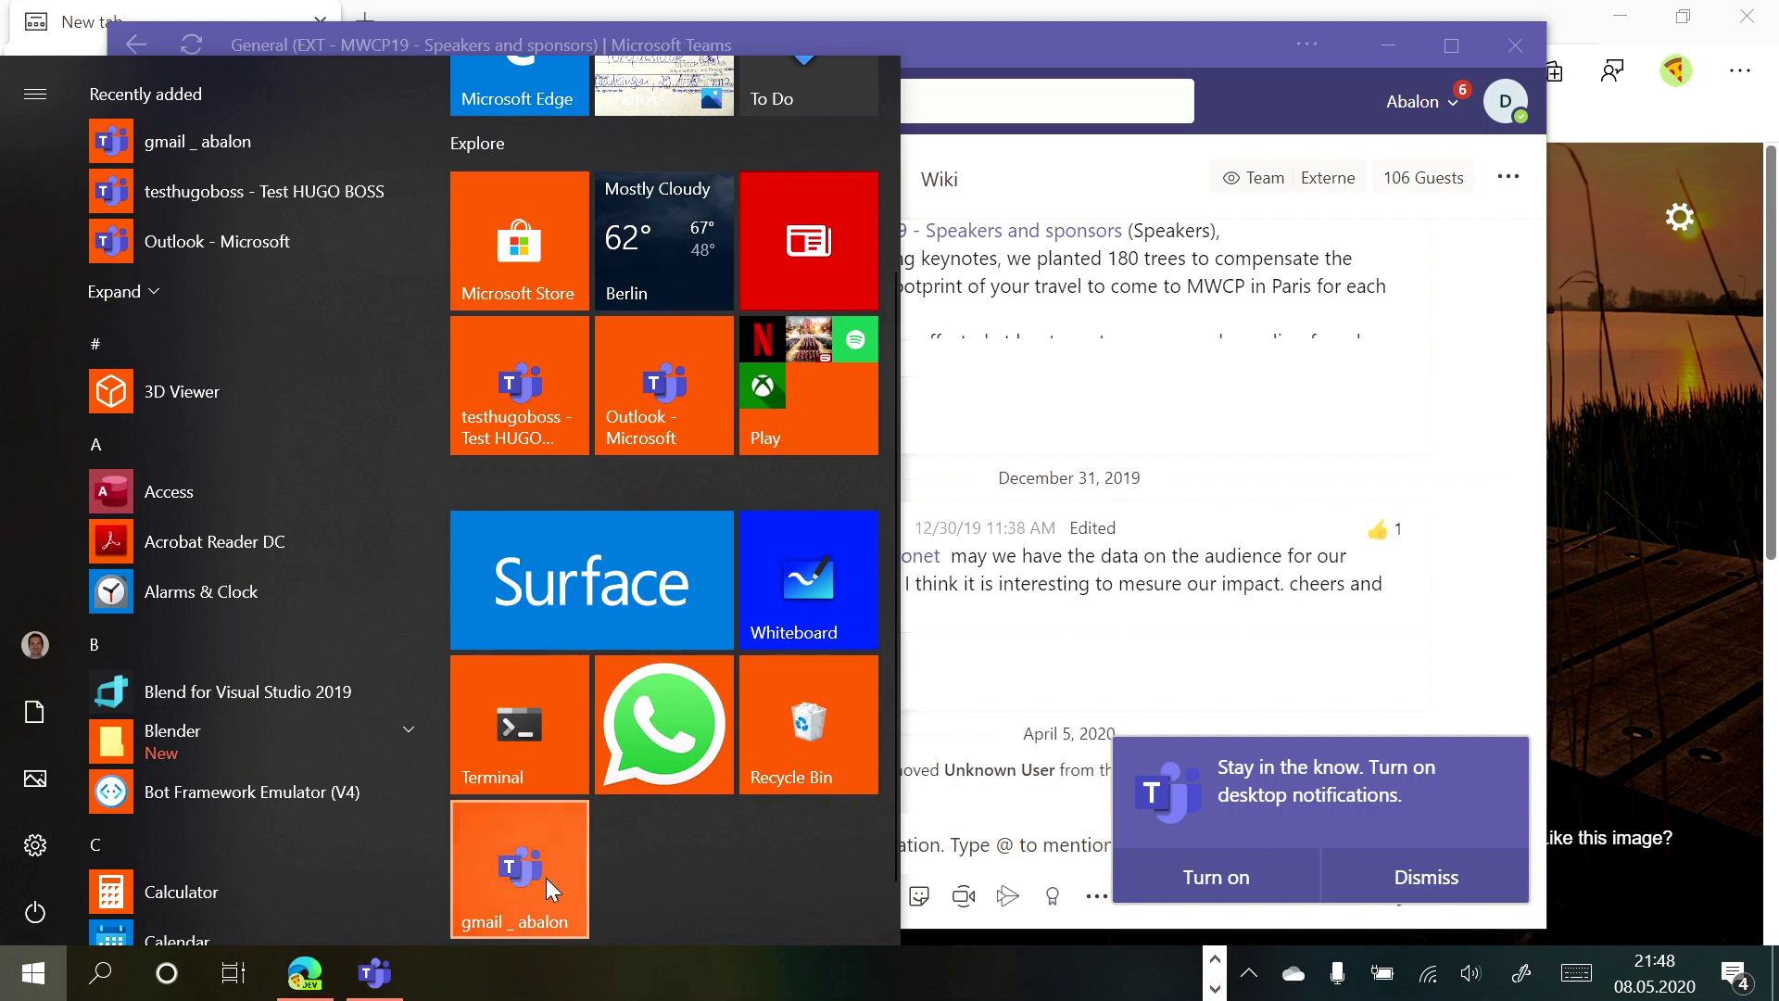
click(1516, 46)
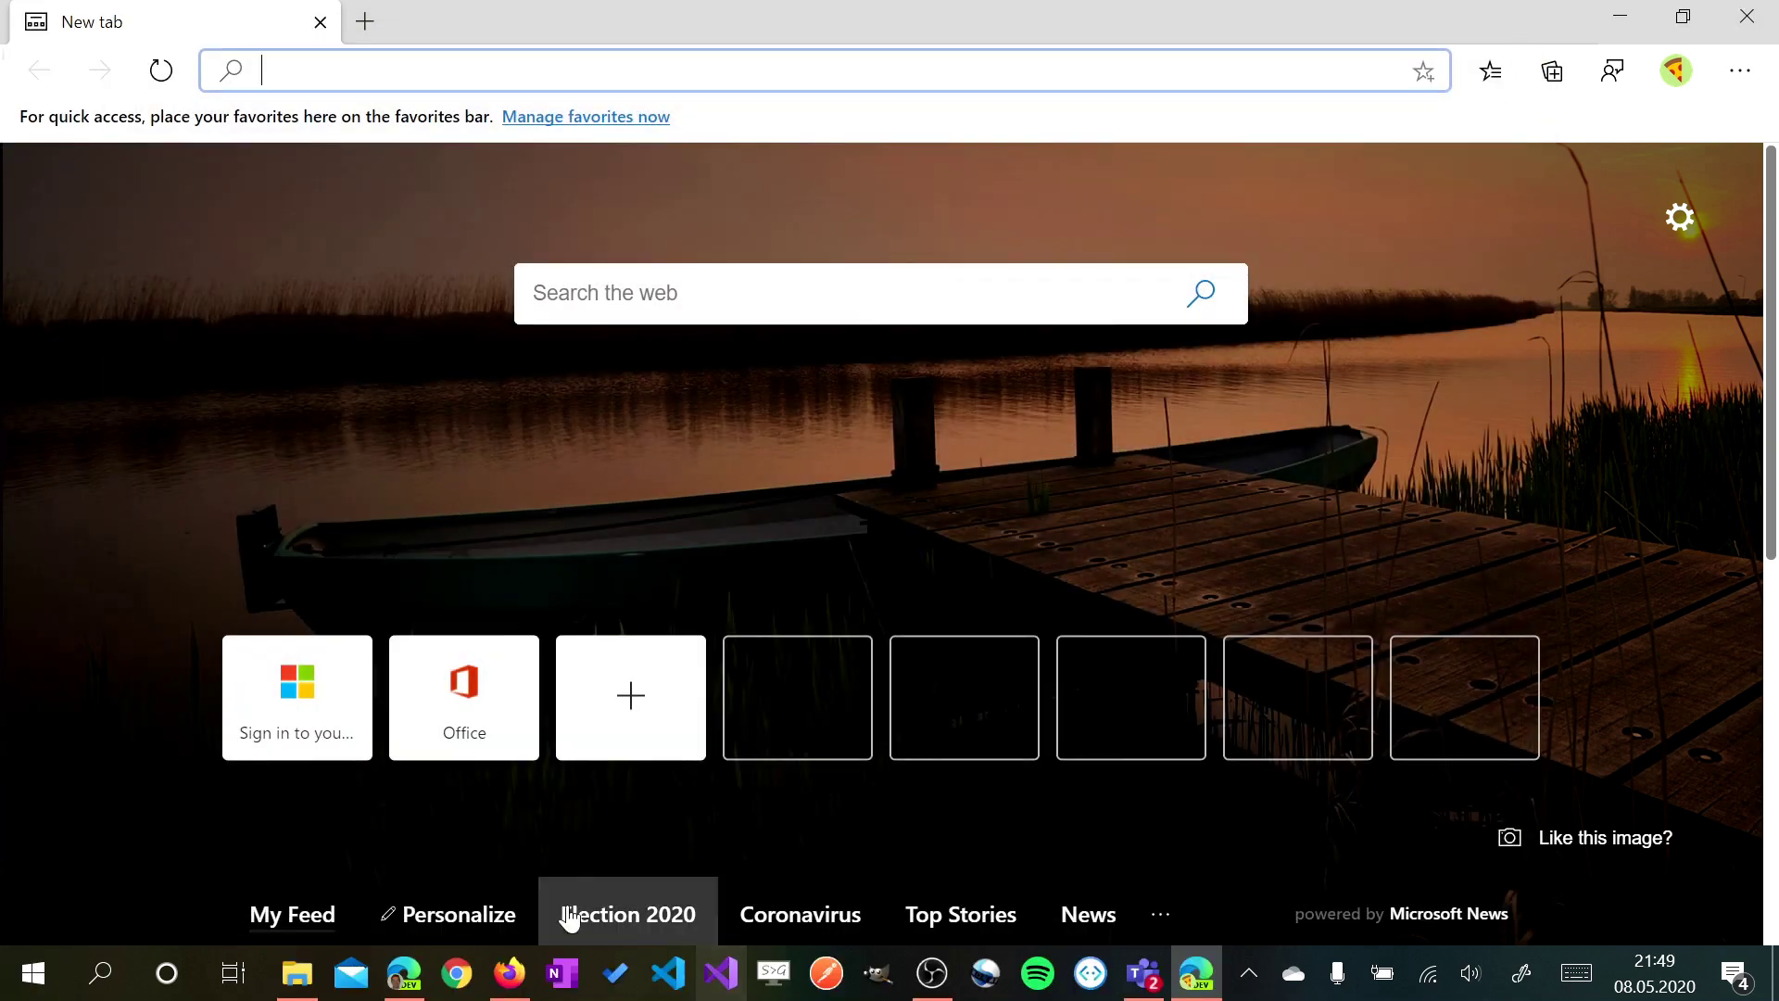
click(19, 982)
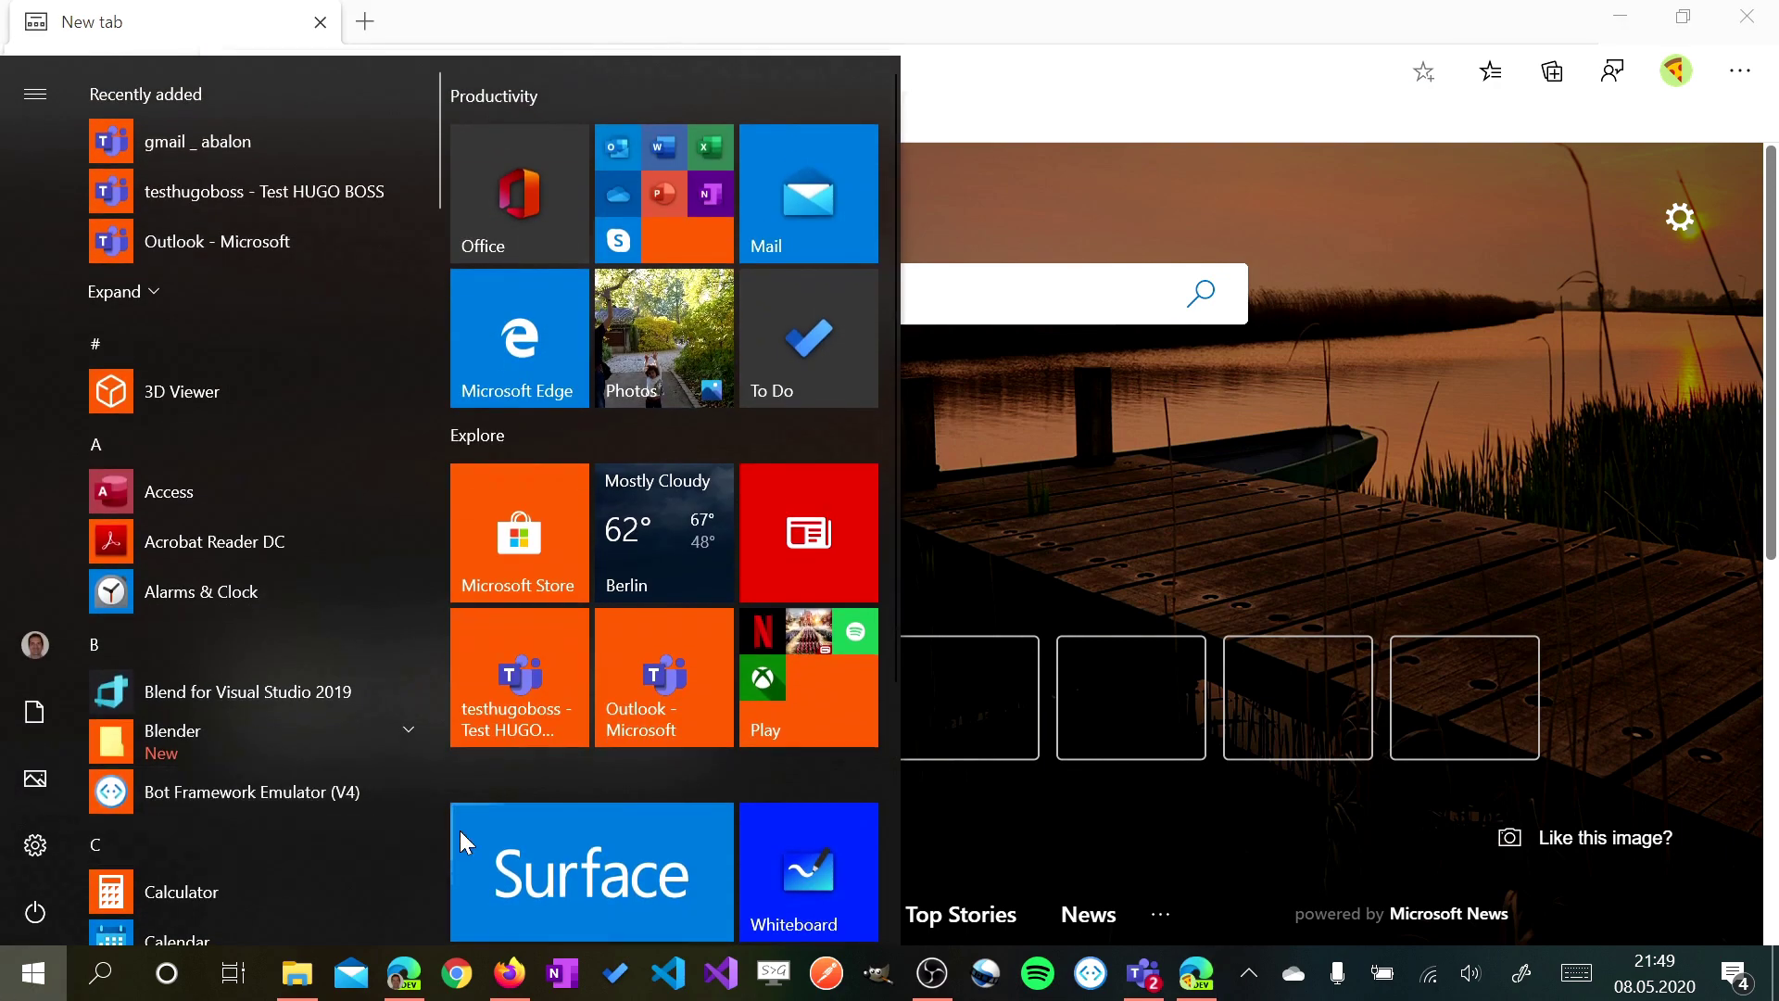
scroll(869, 781, down, 3)
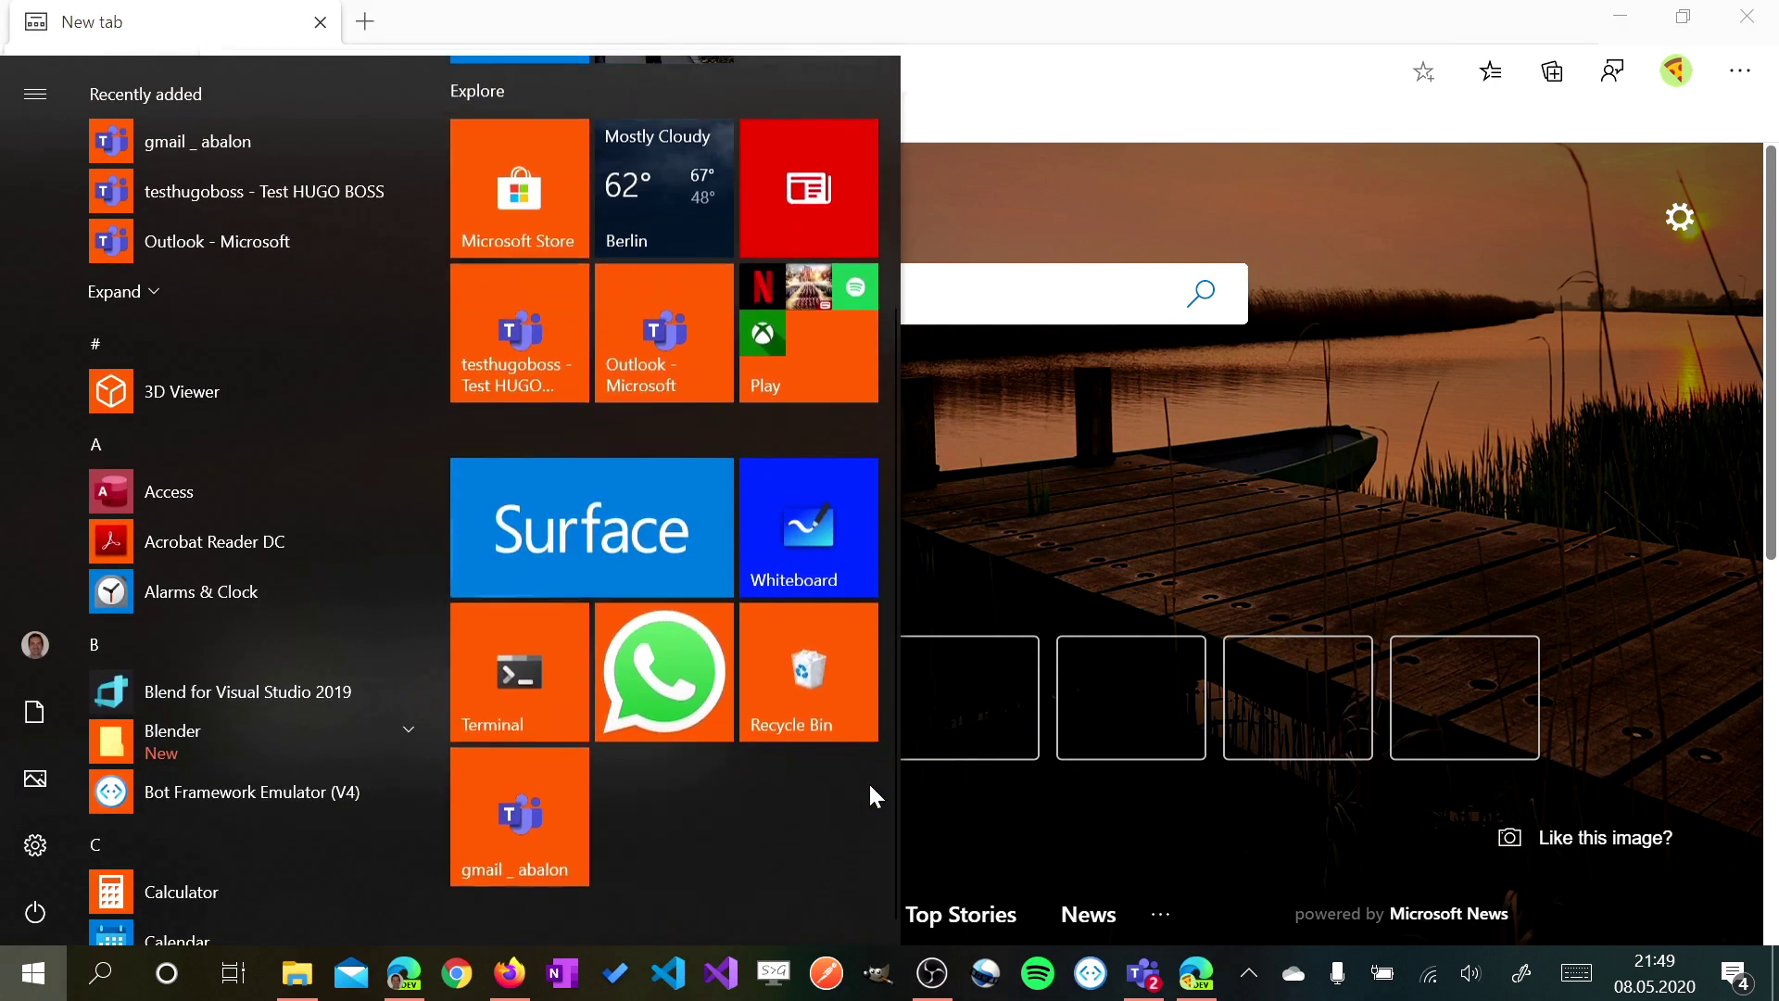
click(519, 799)
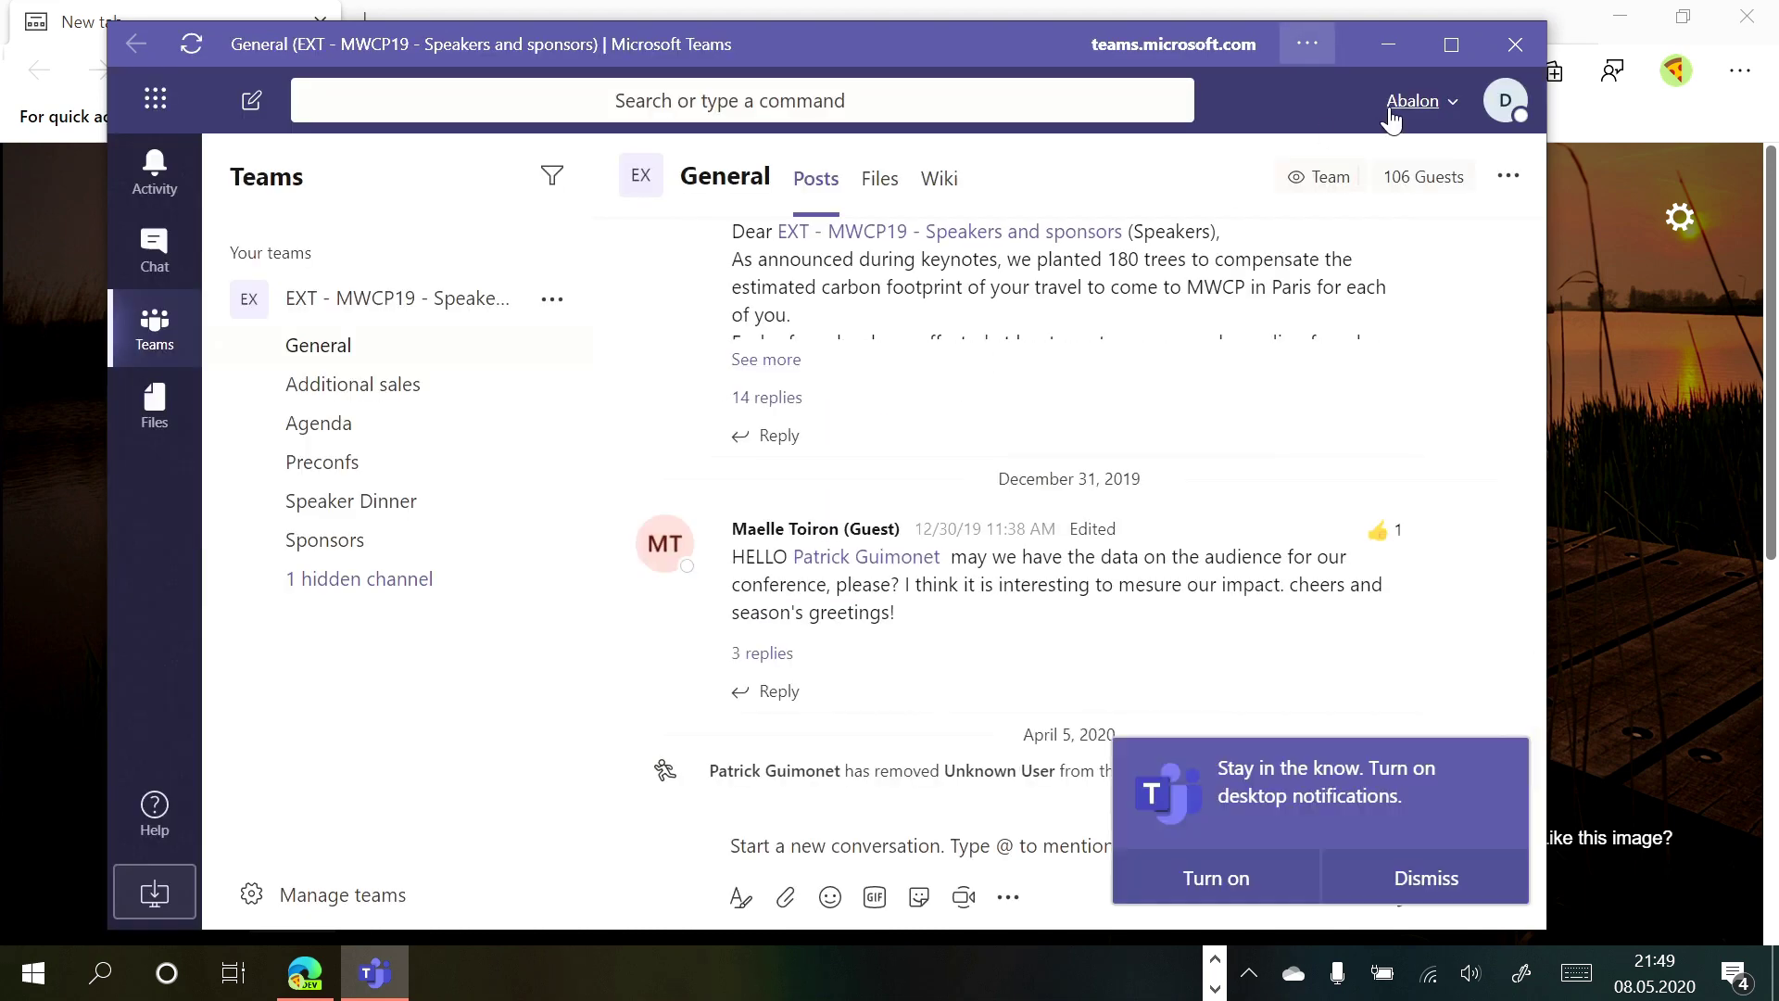
click(1215, 959)
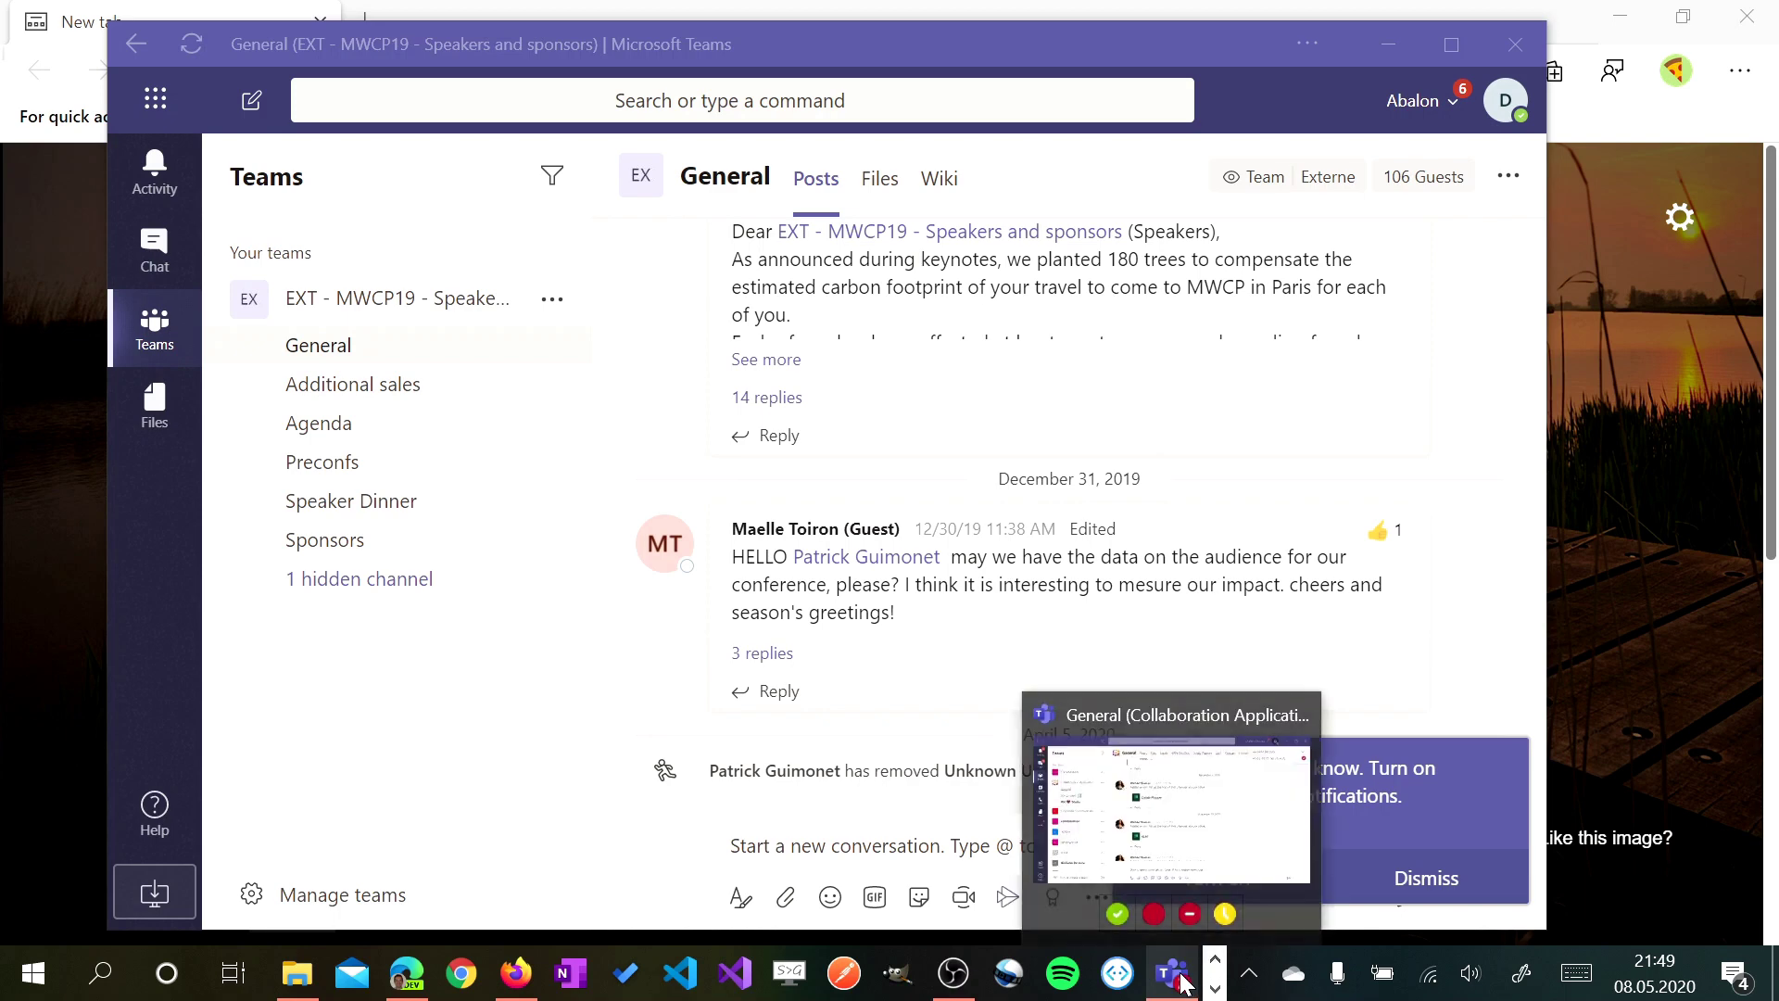
click(1180, 980)
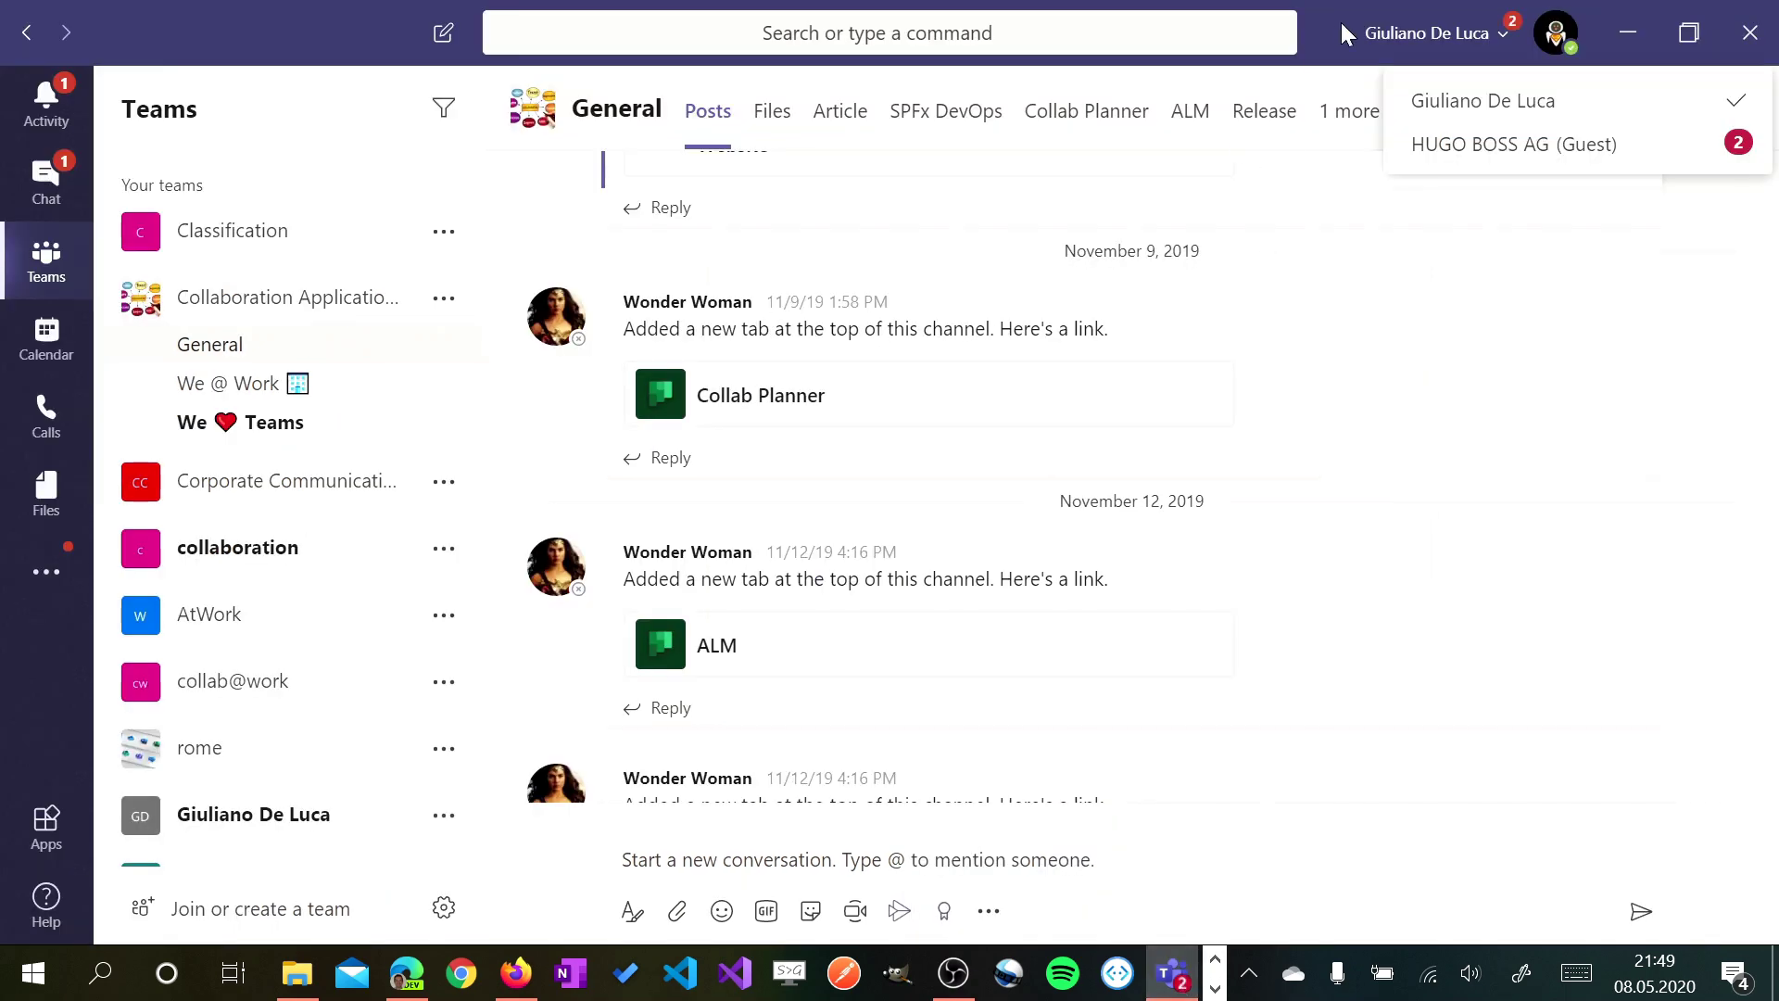
drag(1342, 23, 1525, 171)
double_click(1525, 170)
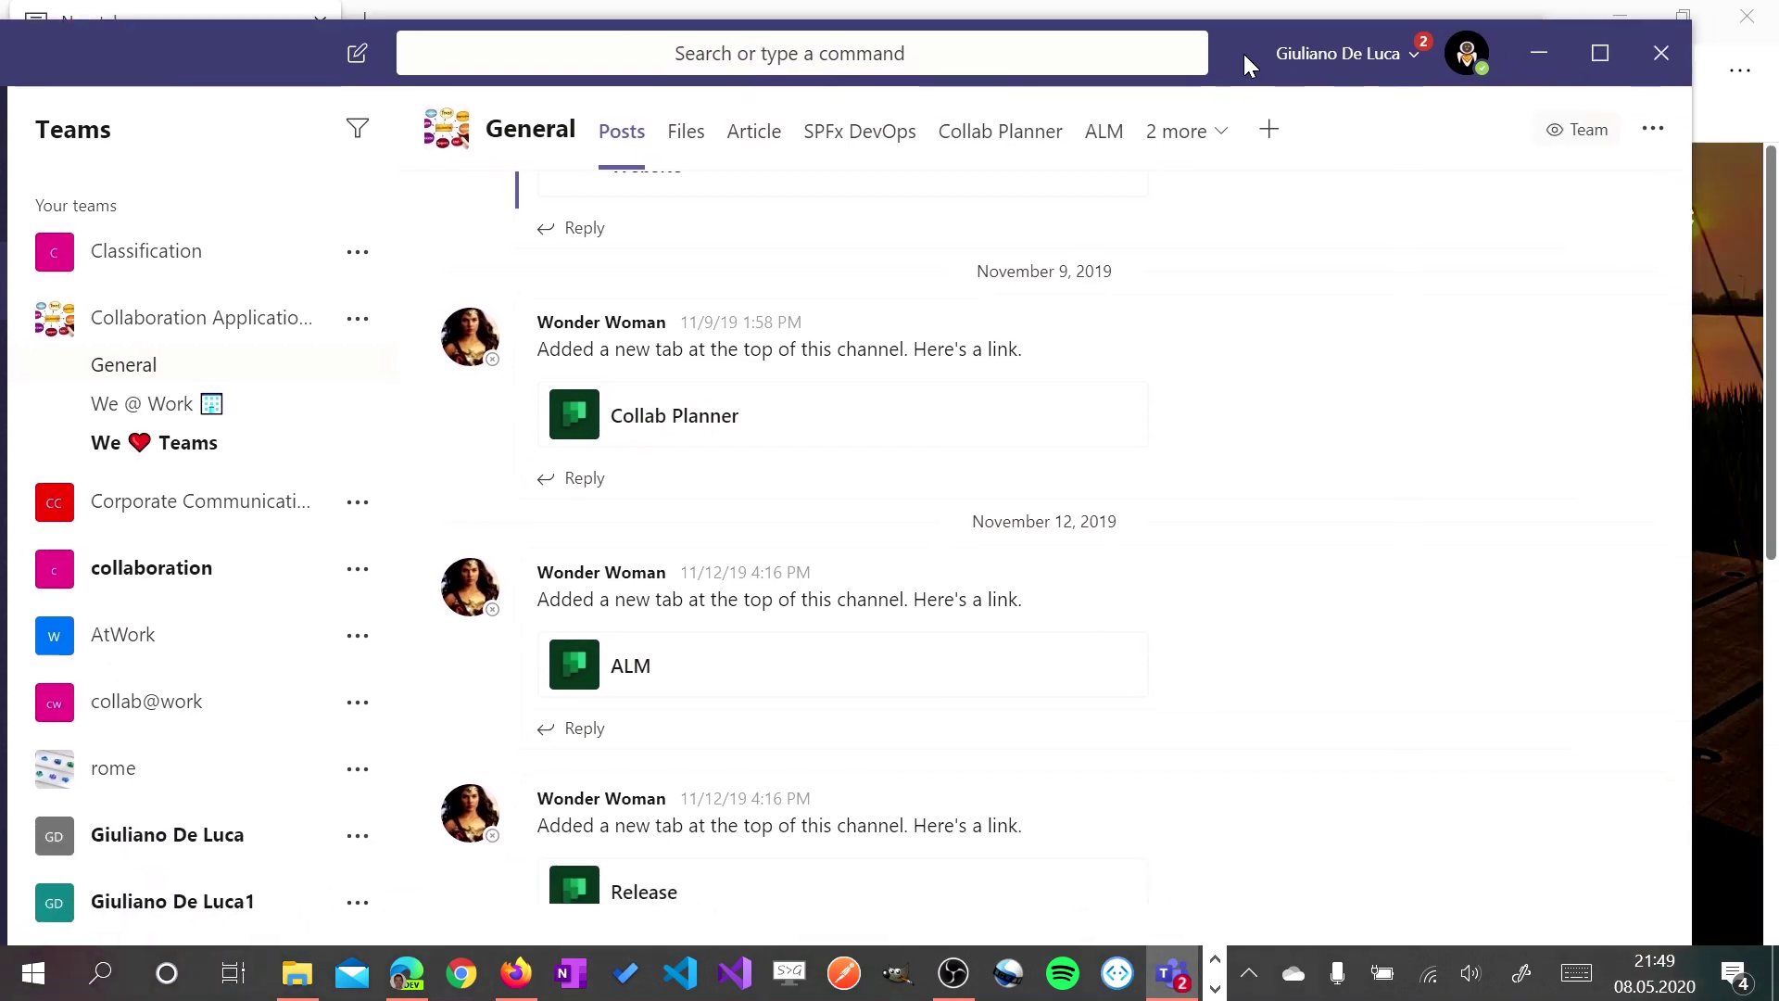
click(1536, 52)
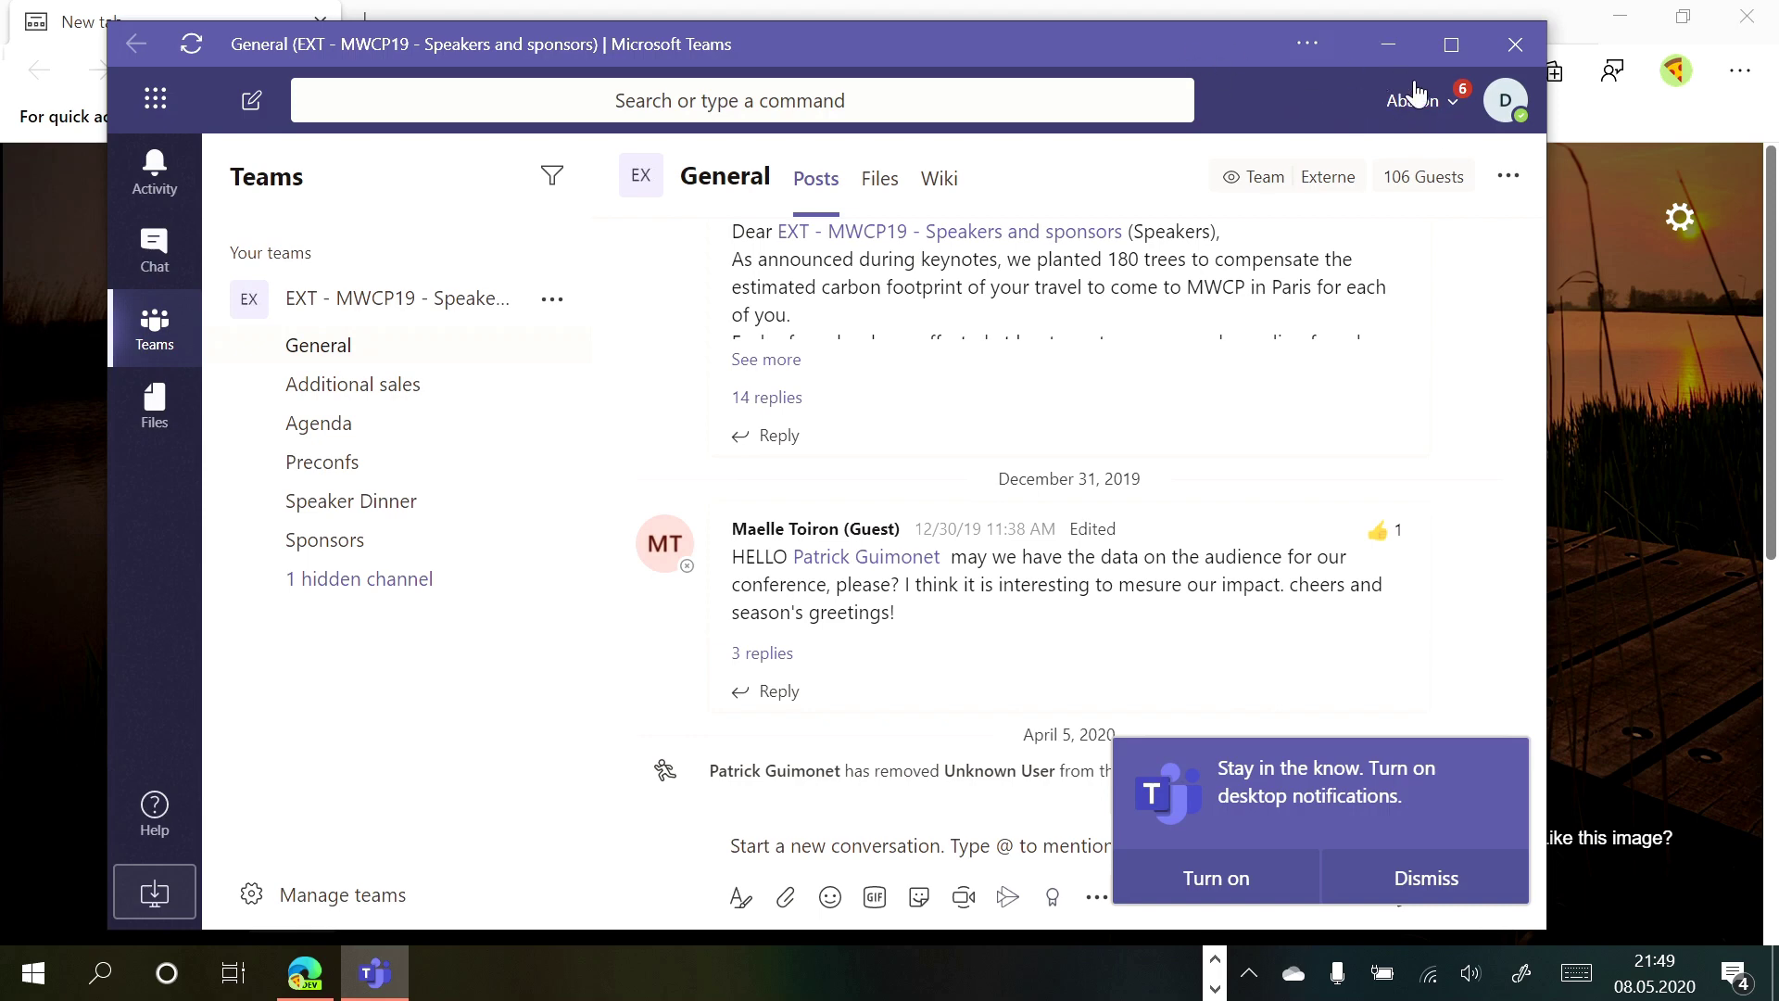
click(1435, 104)
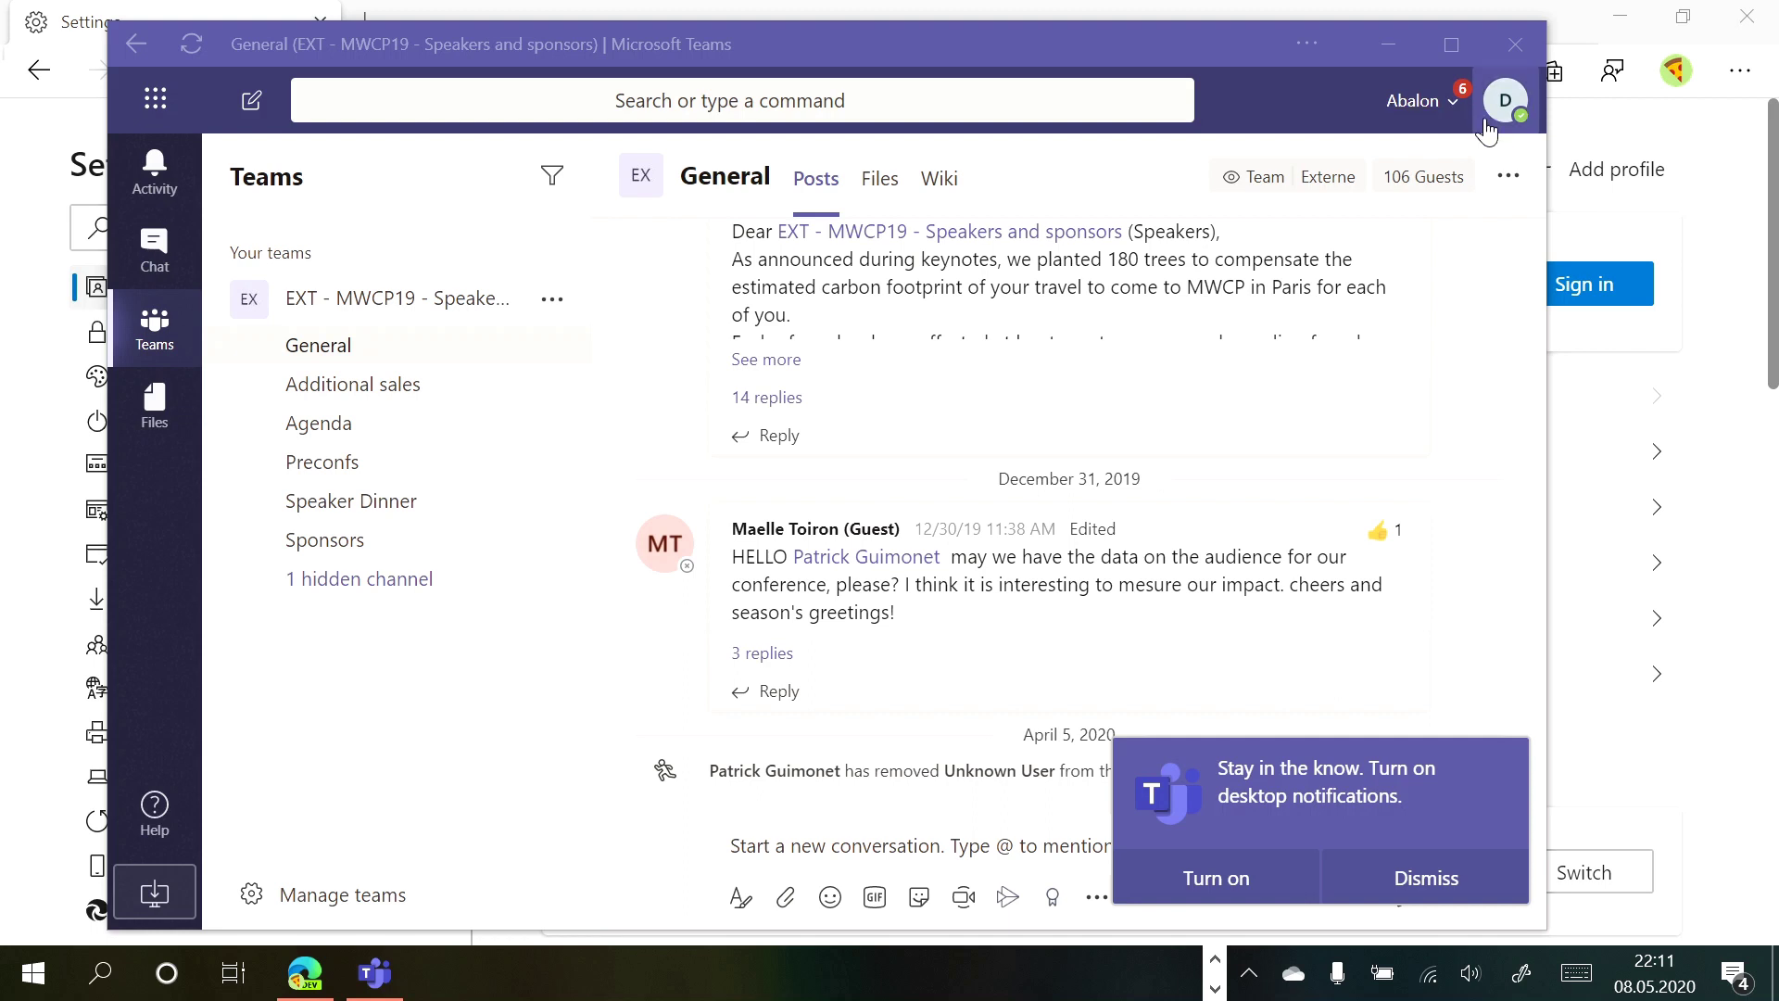
From Edge's Profiles settings, add another browser profile that opens in its own window
click(1710, 165)
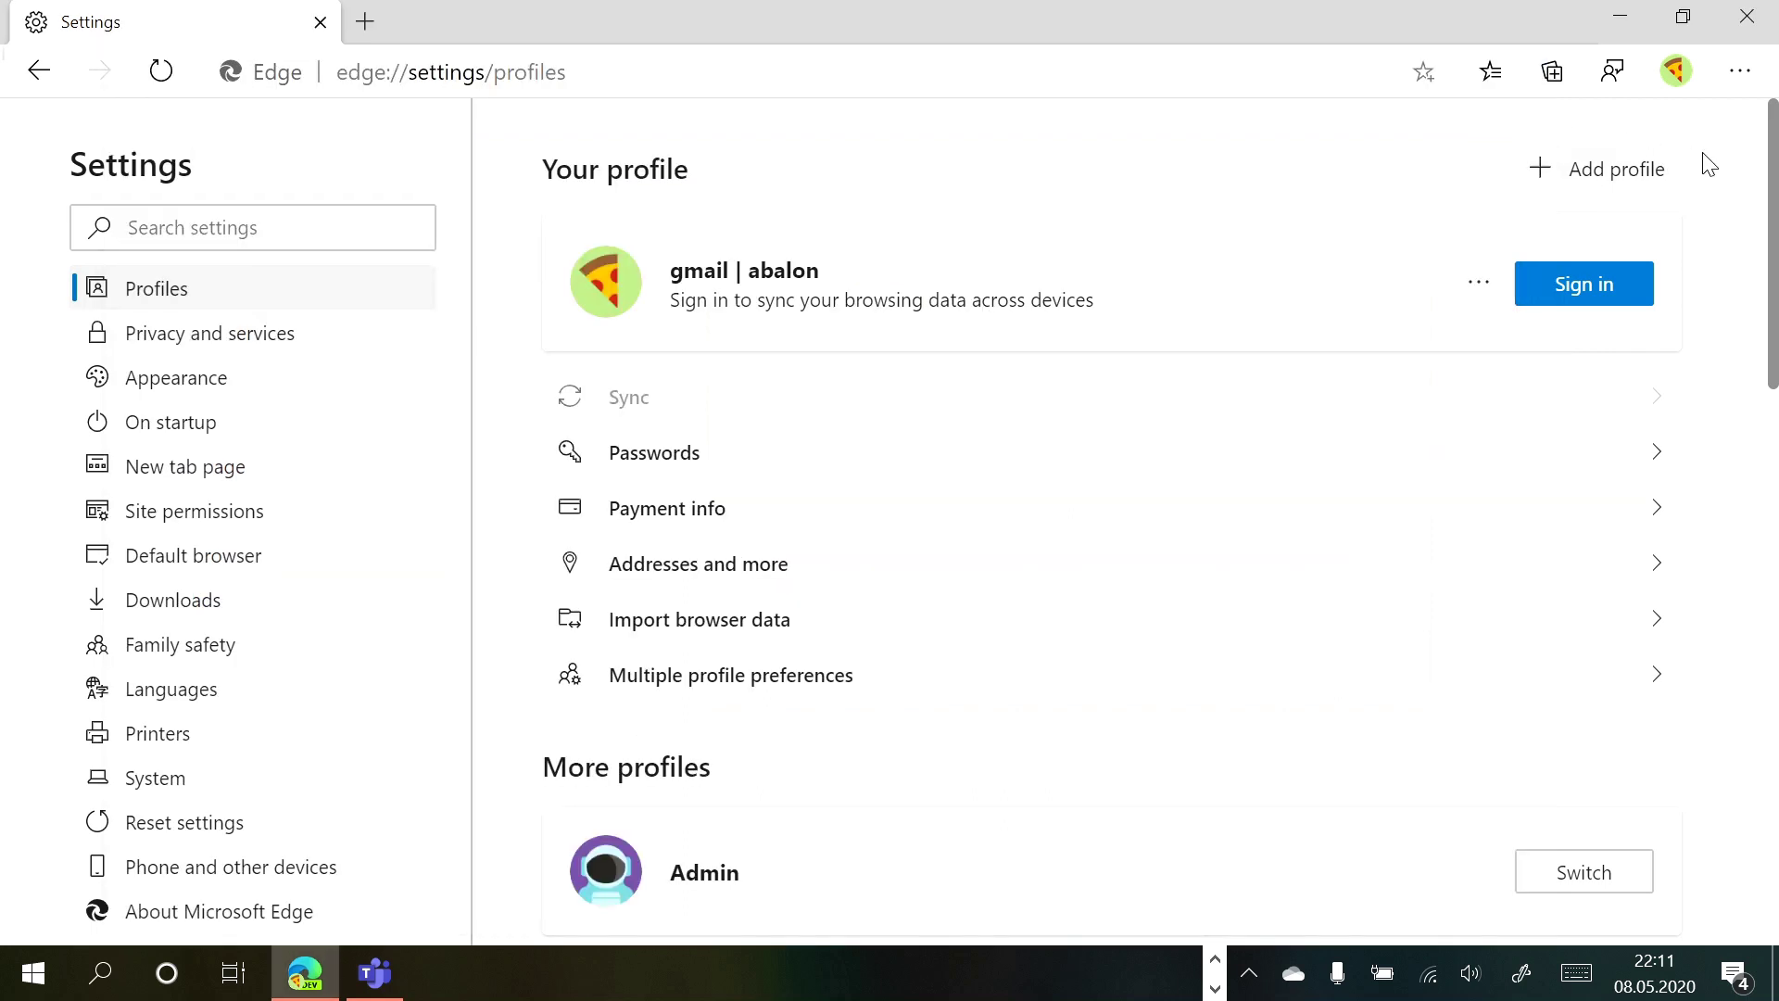
click(1739, 76)
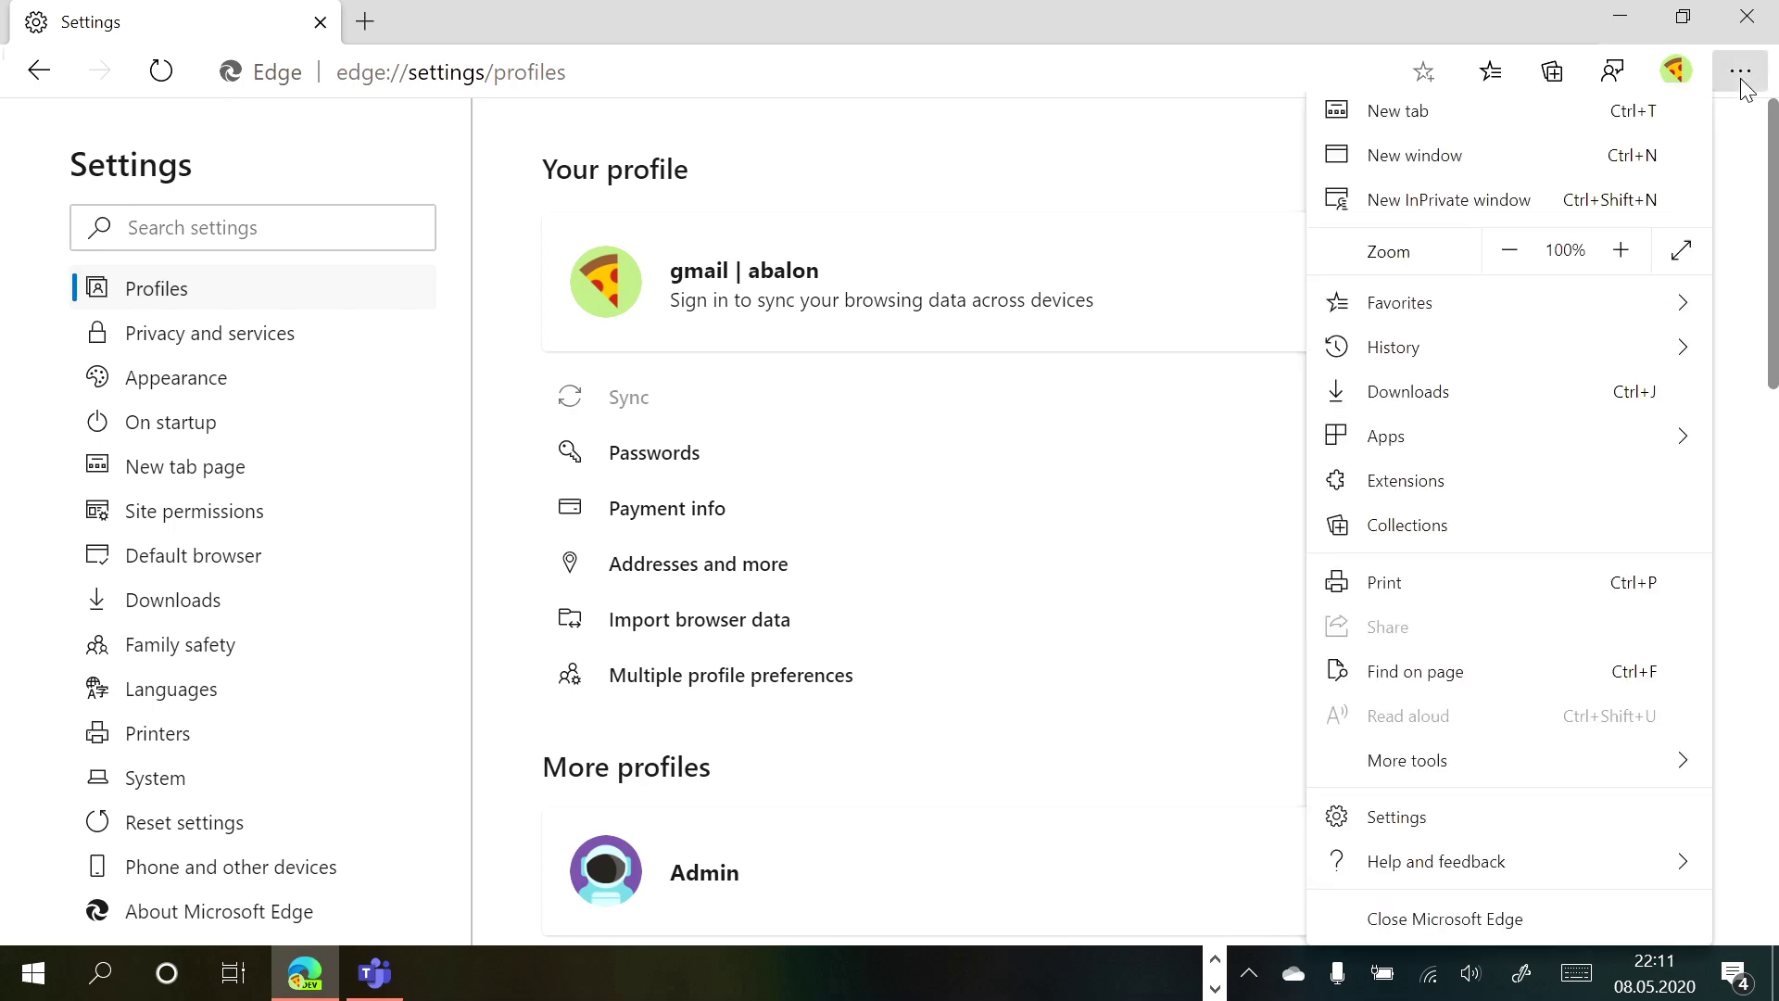
click(1179, 173)
double_click(1602, 172)
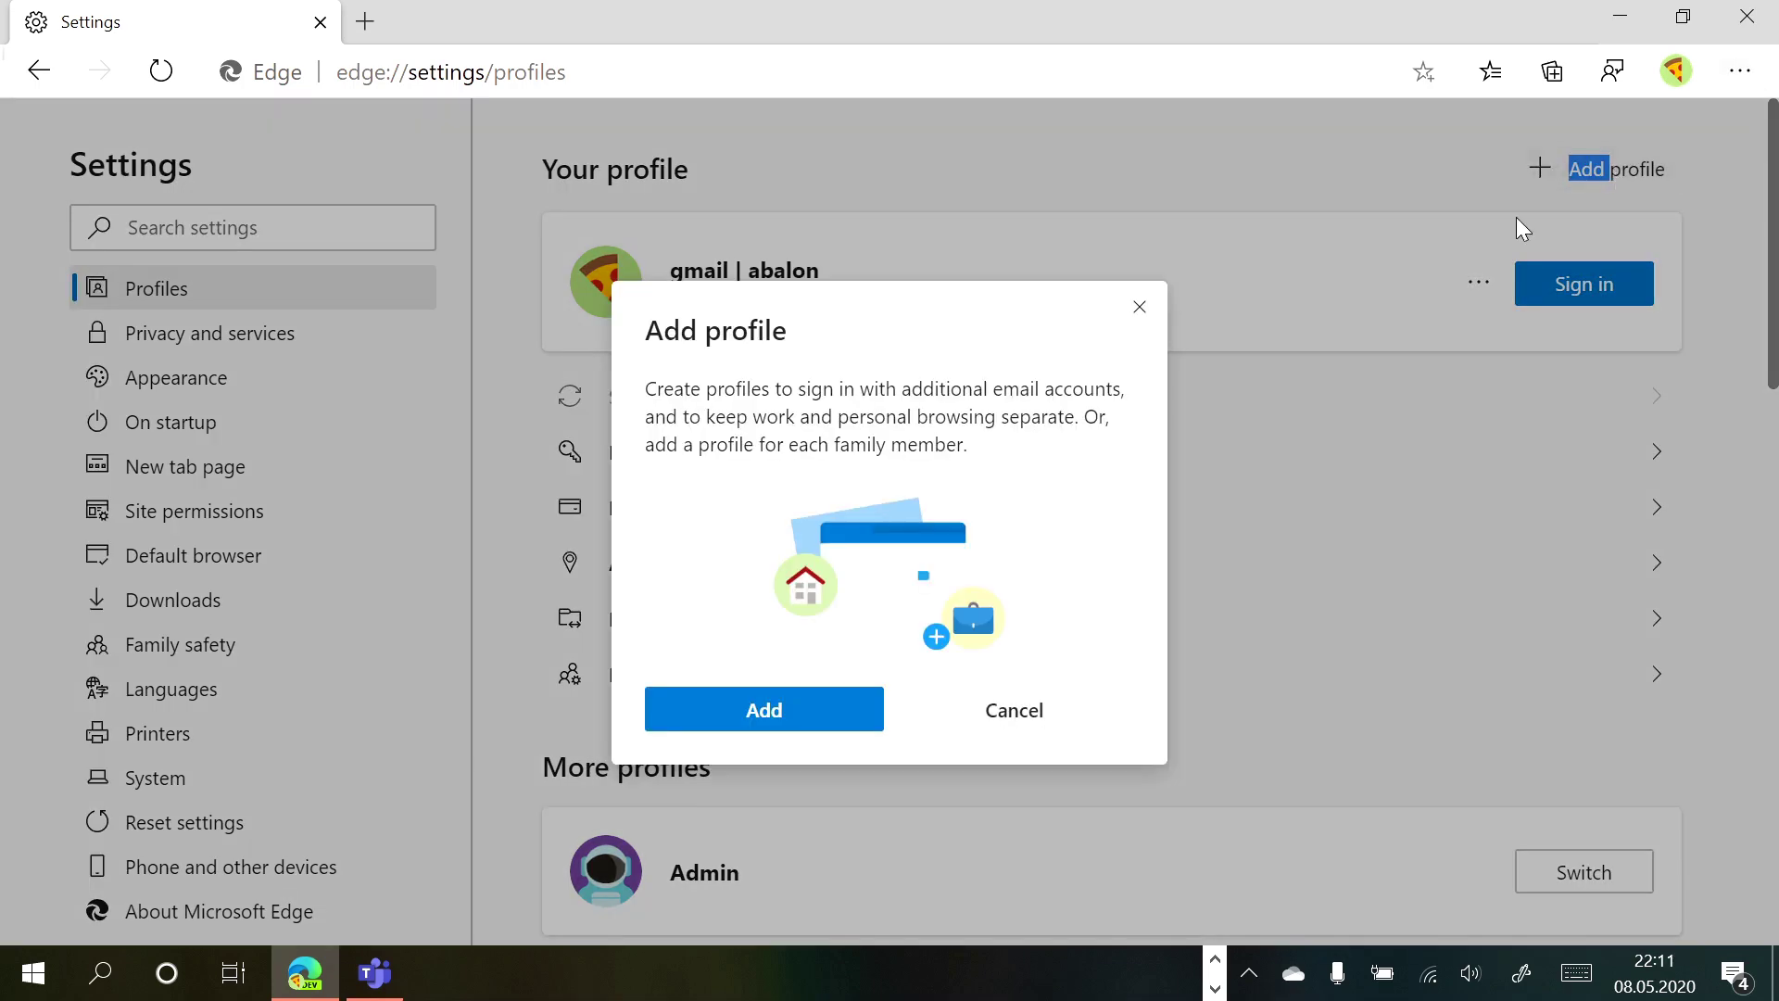
click(797, 711)
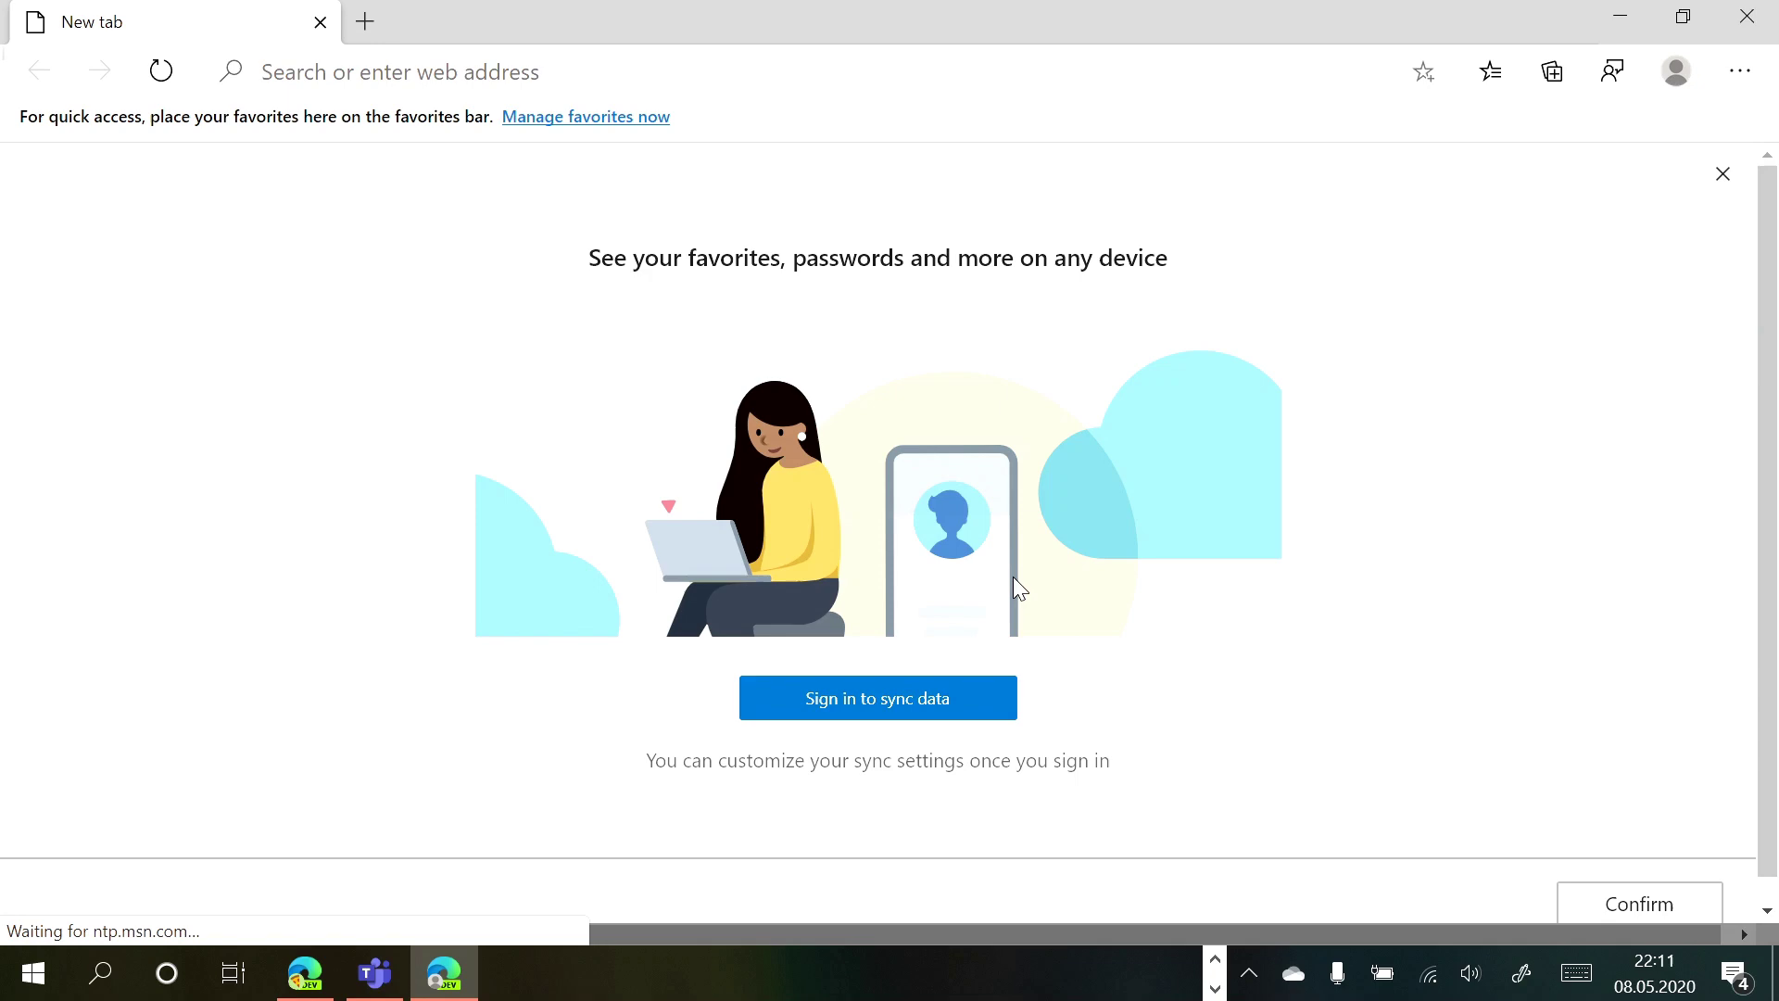
On the profile settings page, rename Profile 1 to 'outlook - Microsoft' and choose the fox avatar
click(1675, 71)
click(1450, 309)
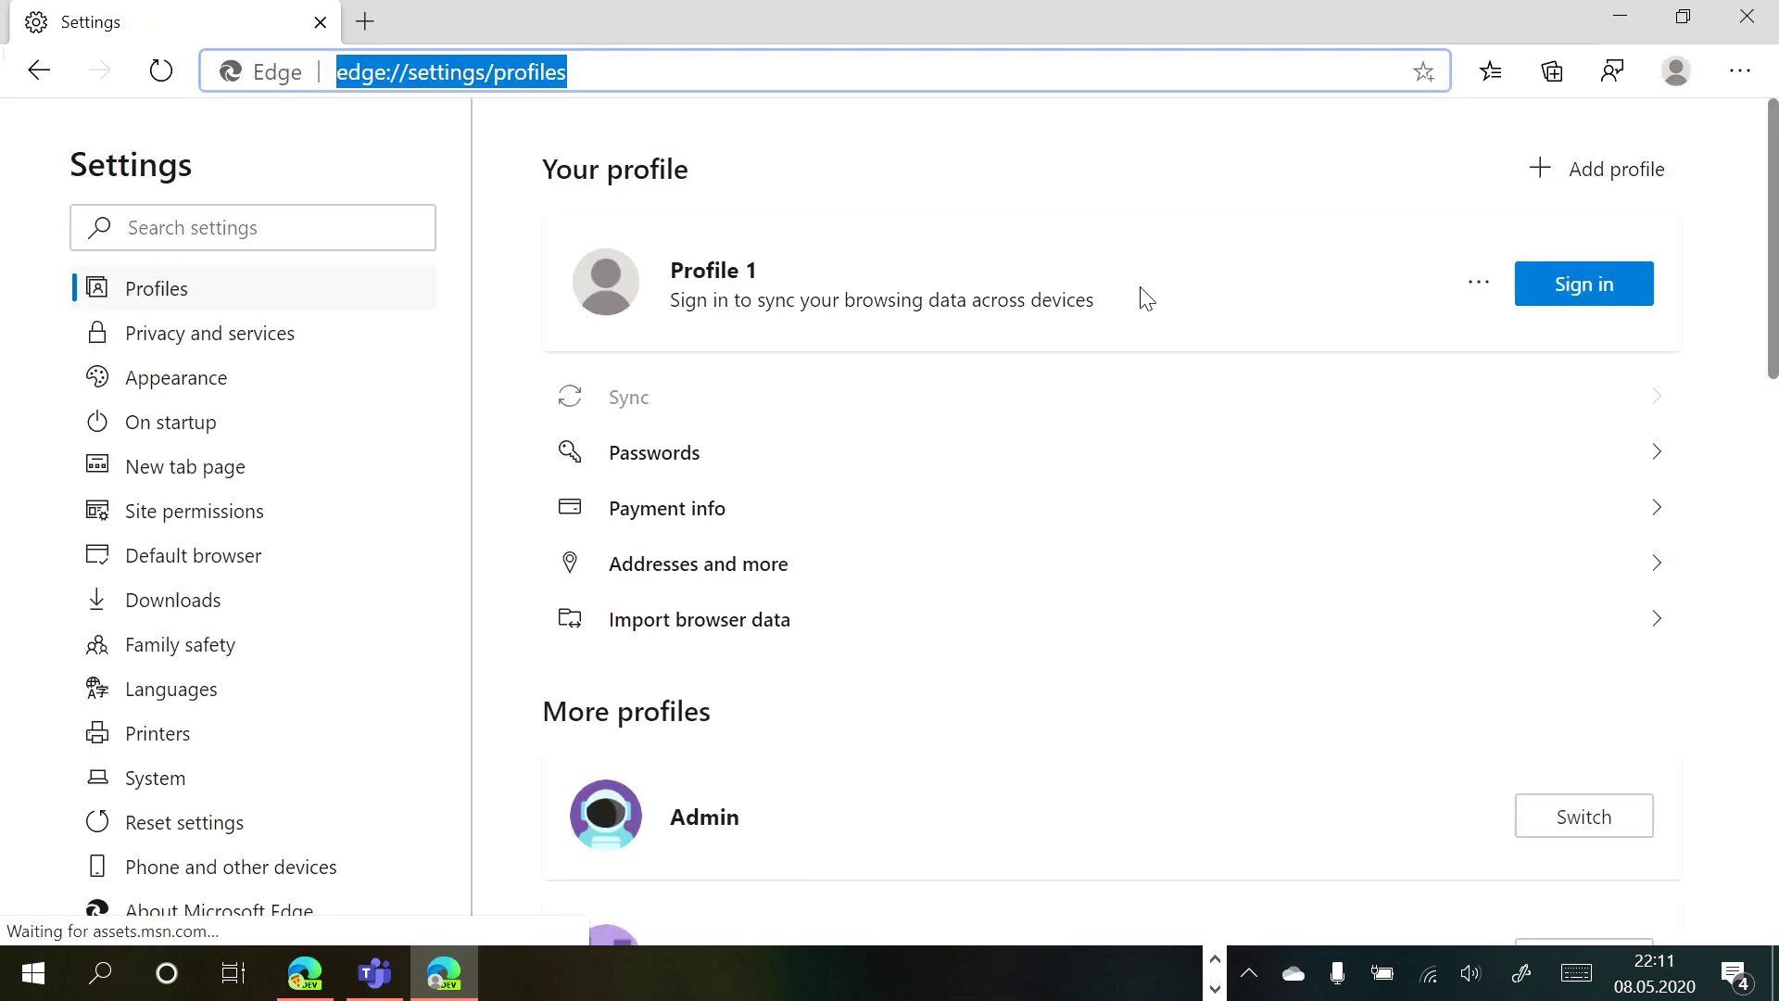
click(1464, 289)
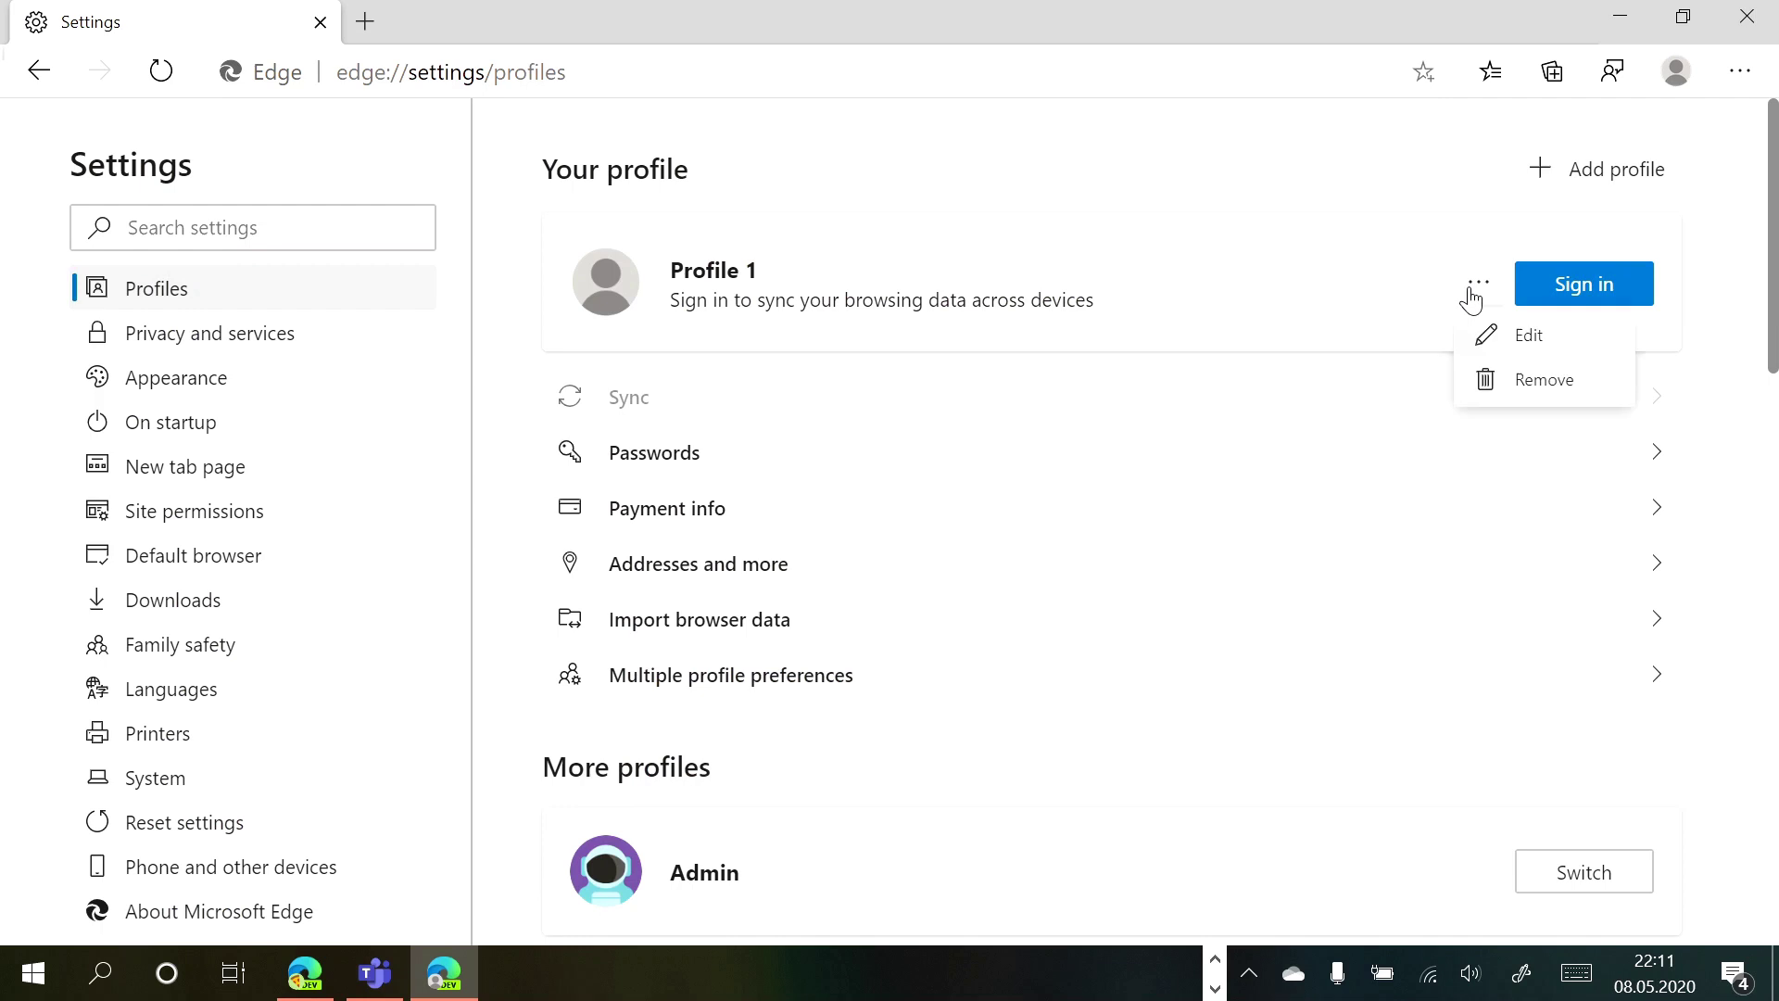
click(1492, 339)
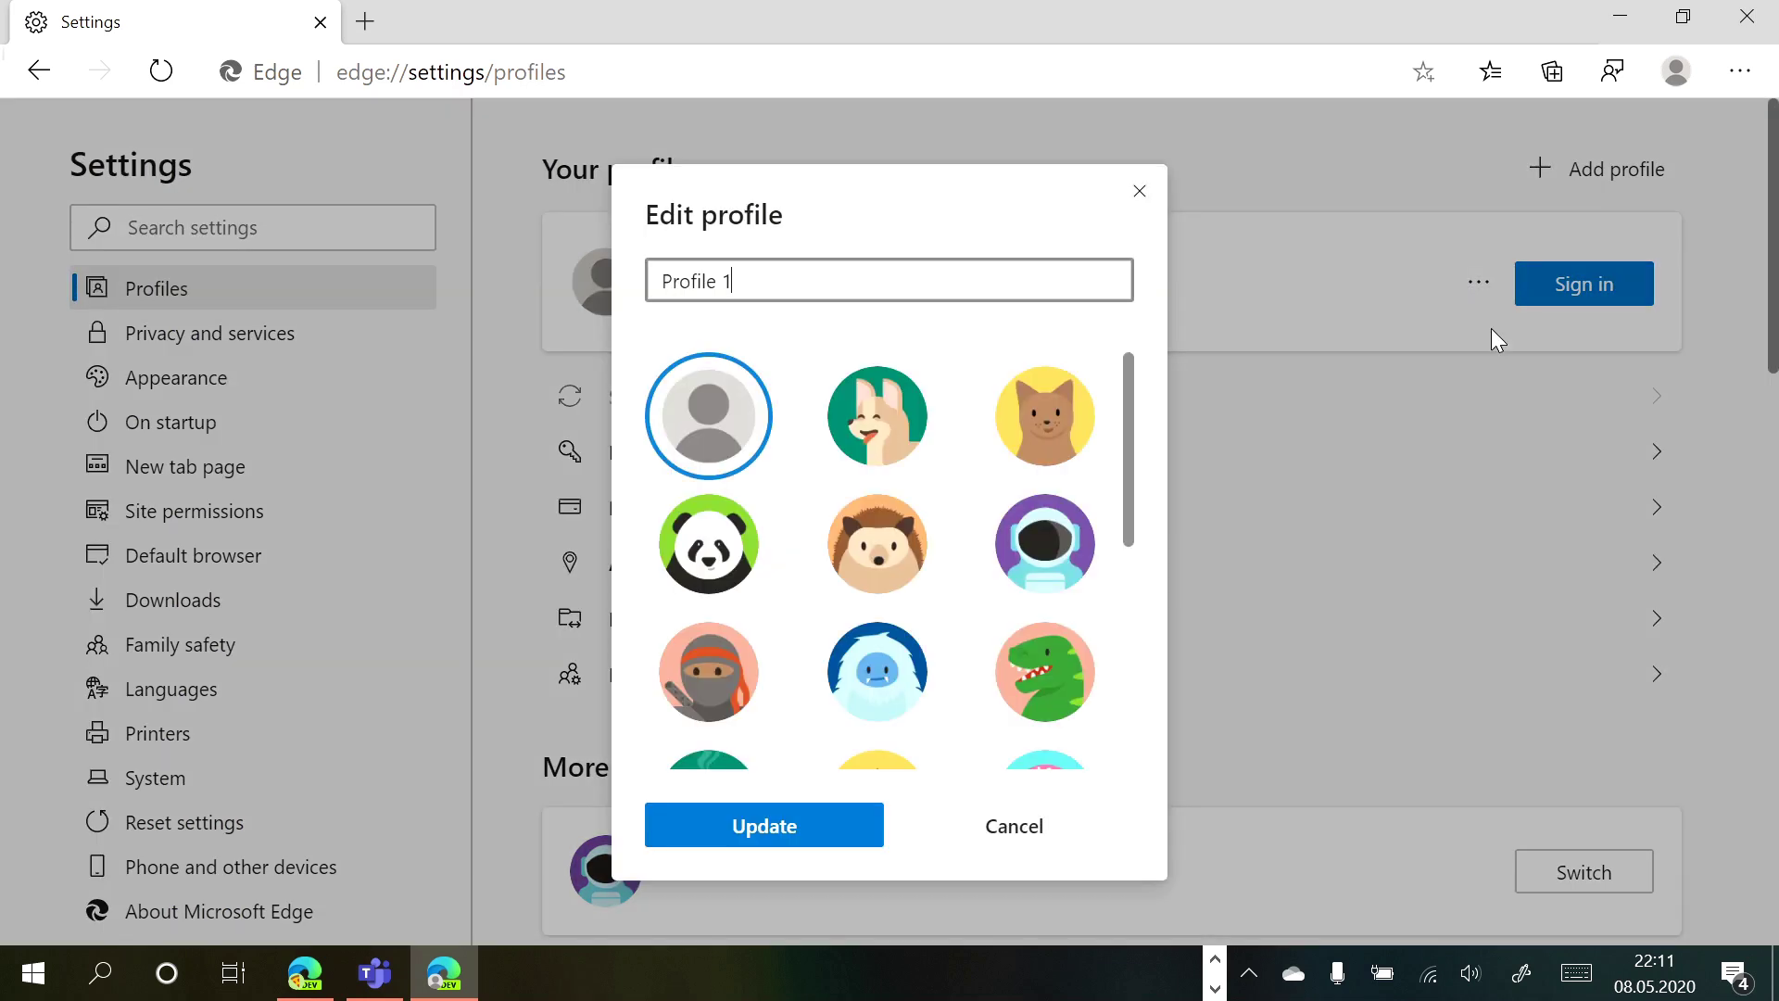
key(ctrl+a)
text(outlook - Micros)
click(878, 422)
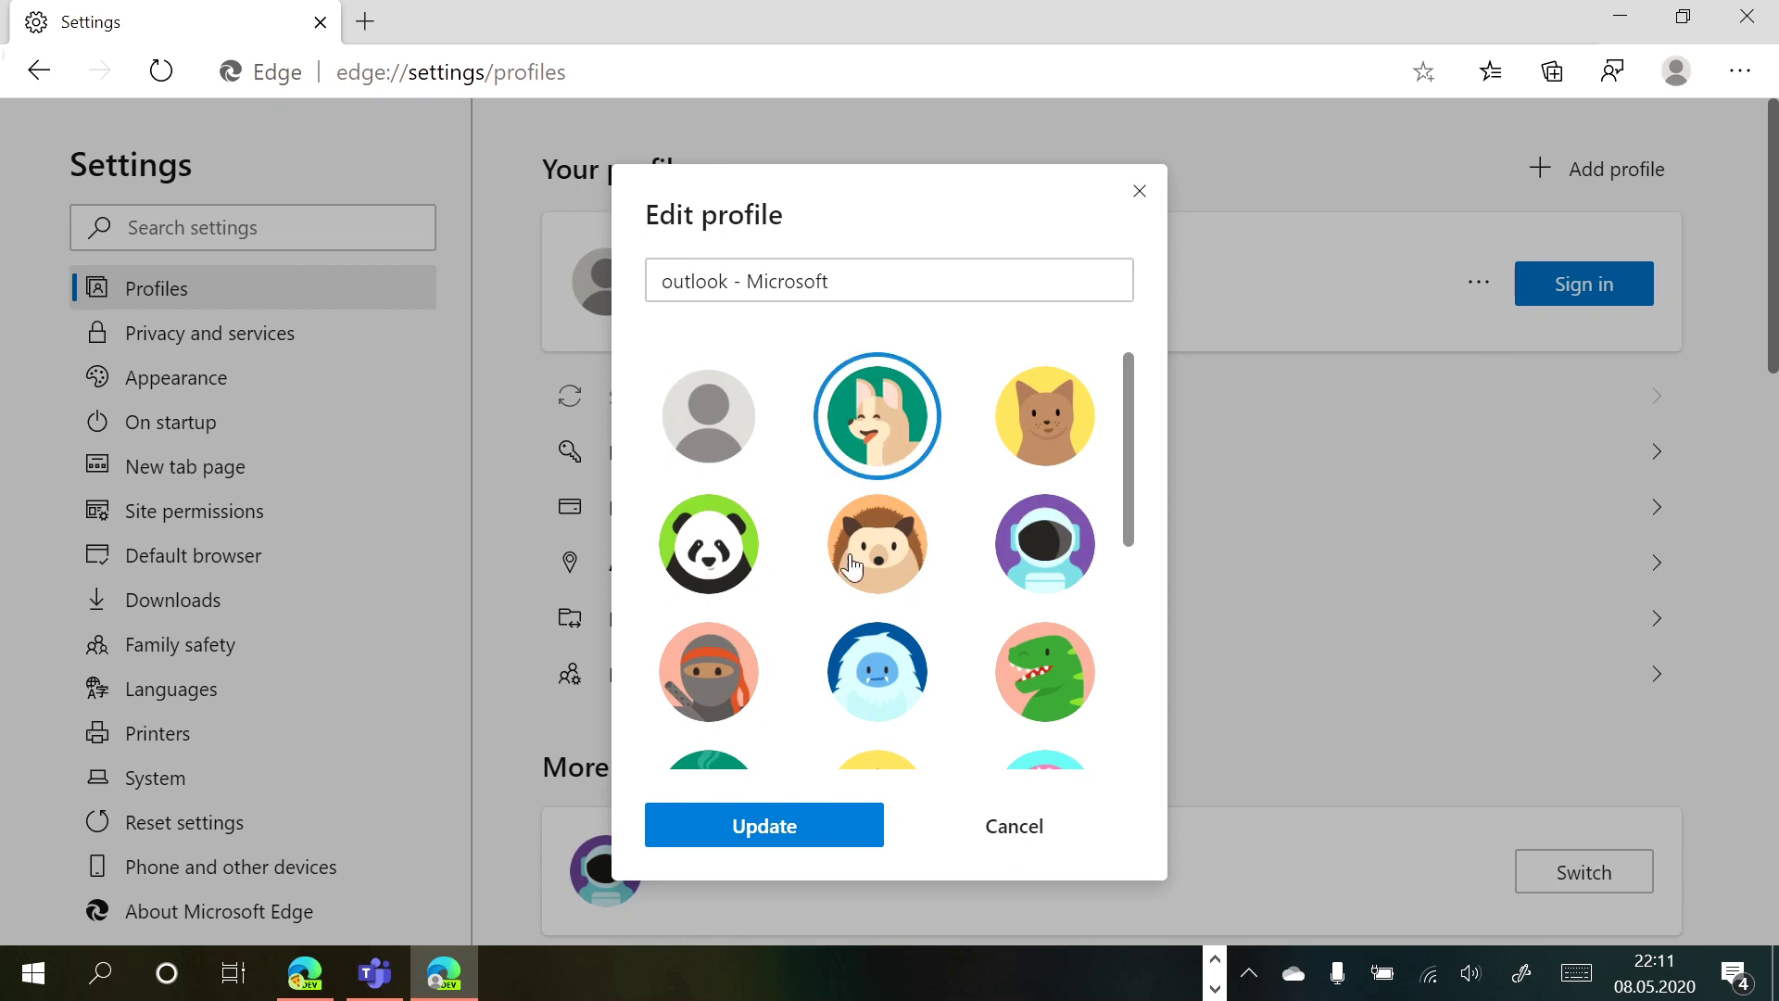
click(774, 838)
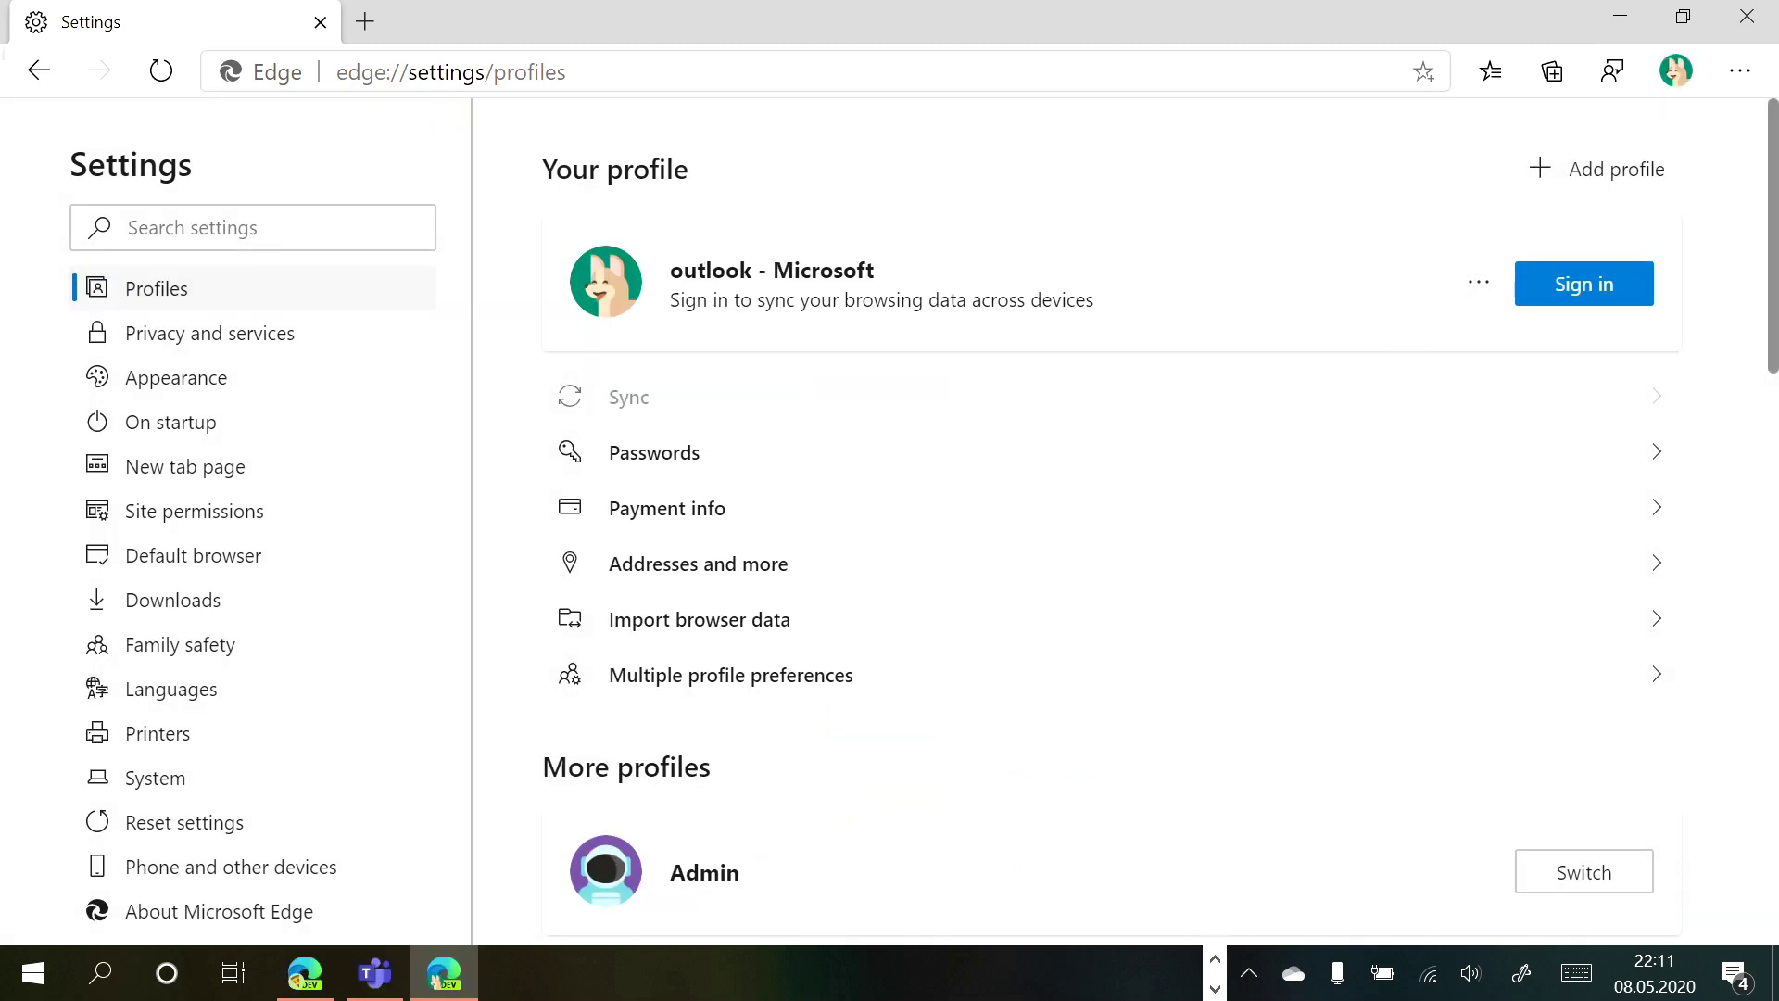
Load teams.microsoft.com in the new profile
key(ctrl+l)
text(teams.)
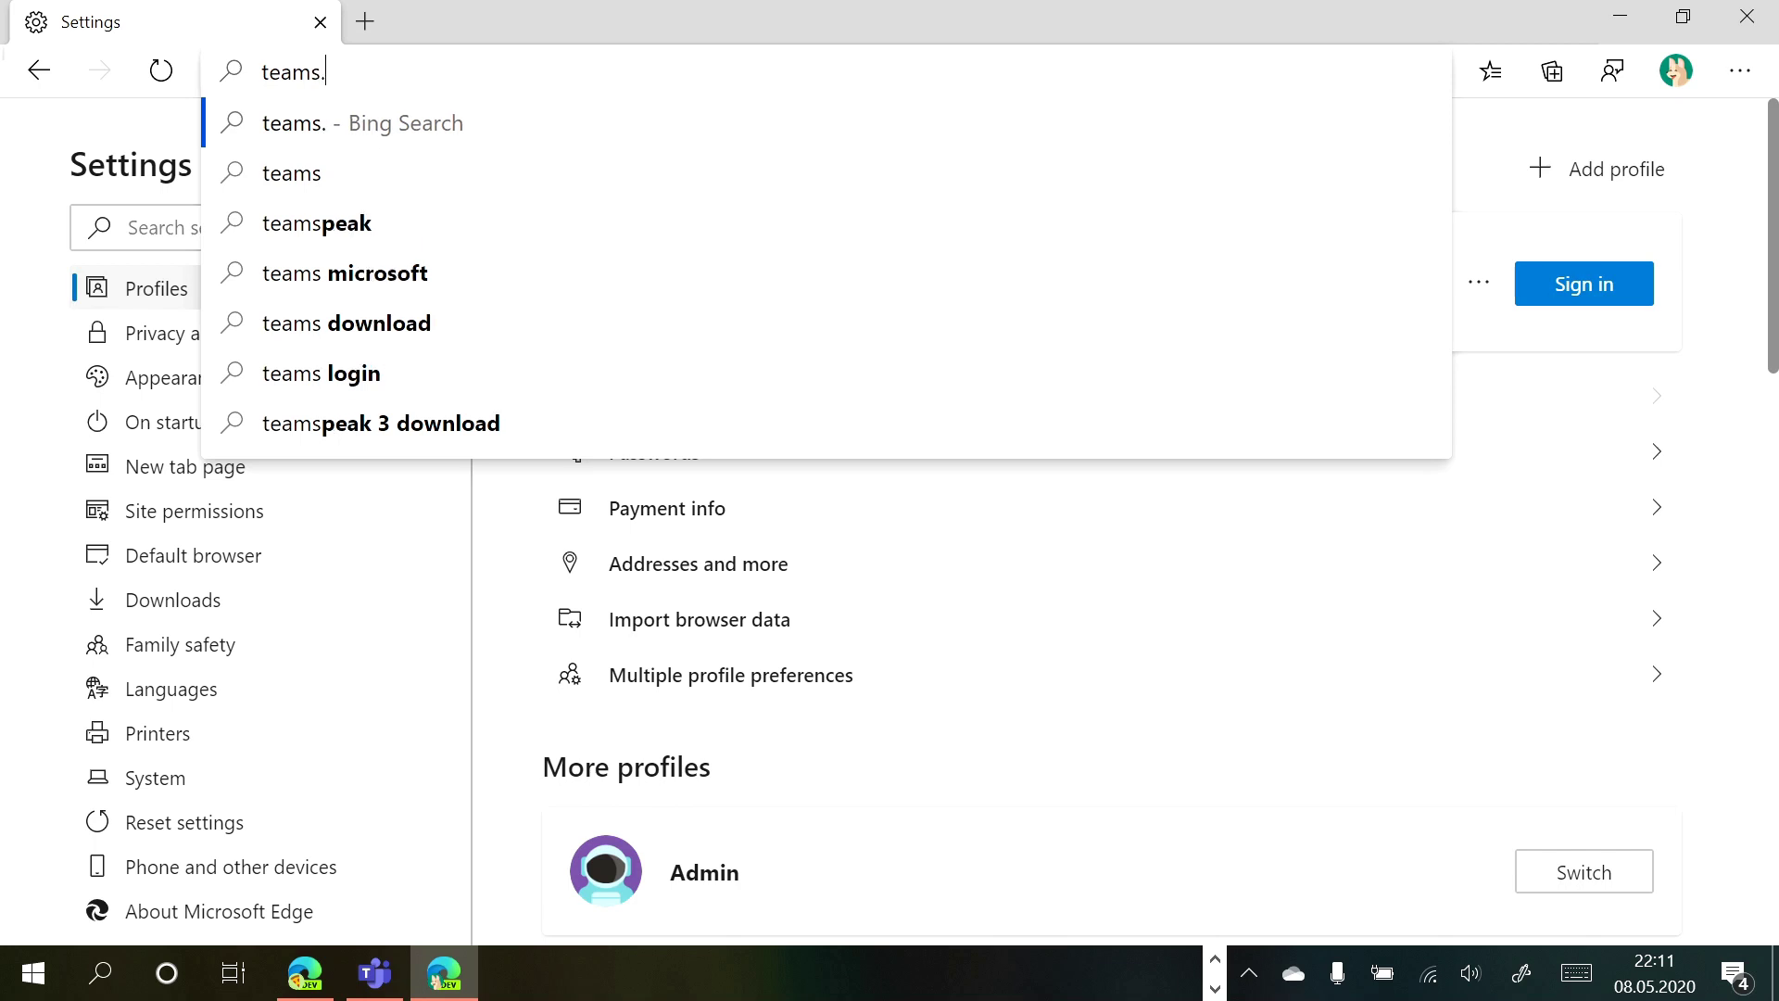
text(microsoft.com)
key(Return)
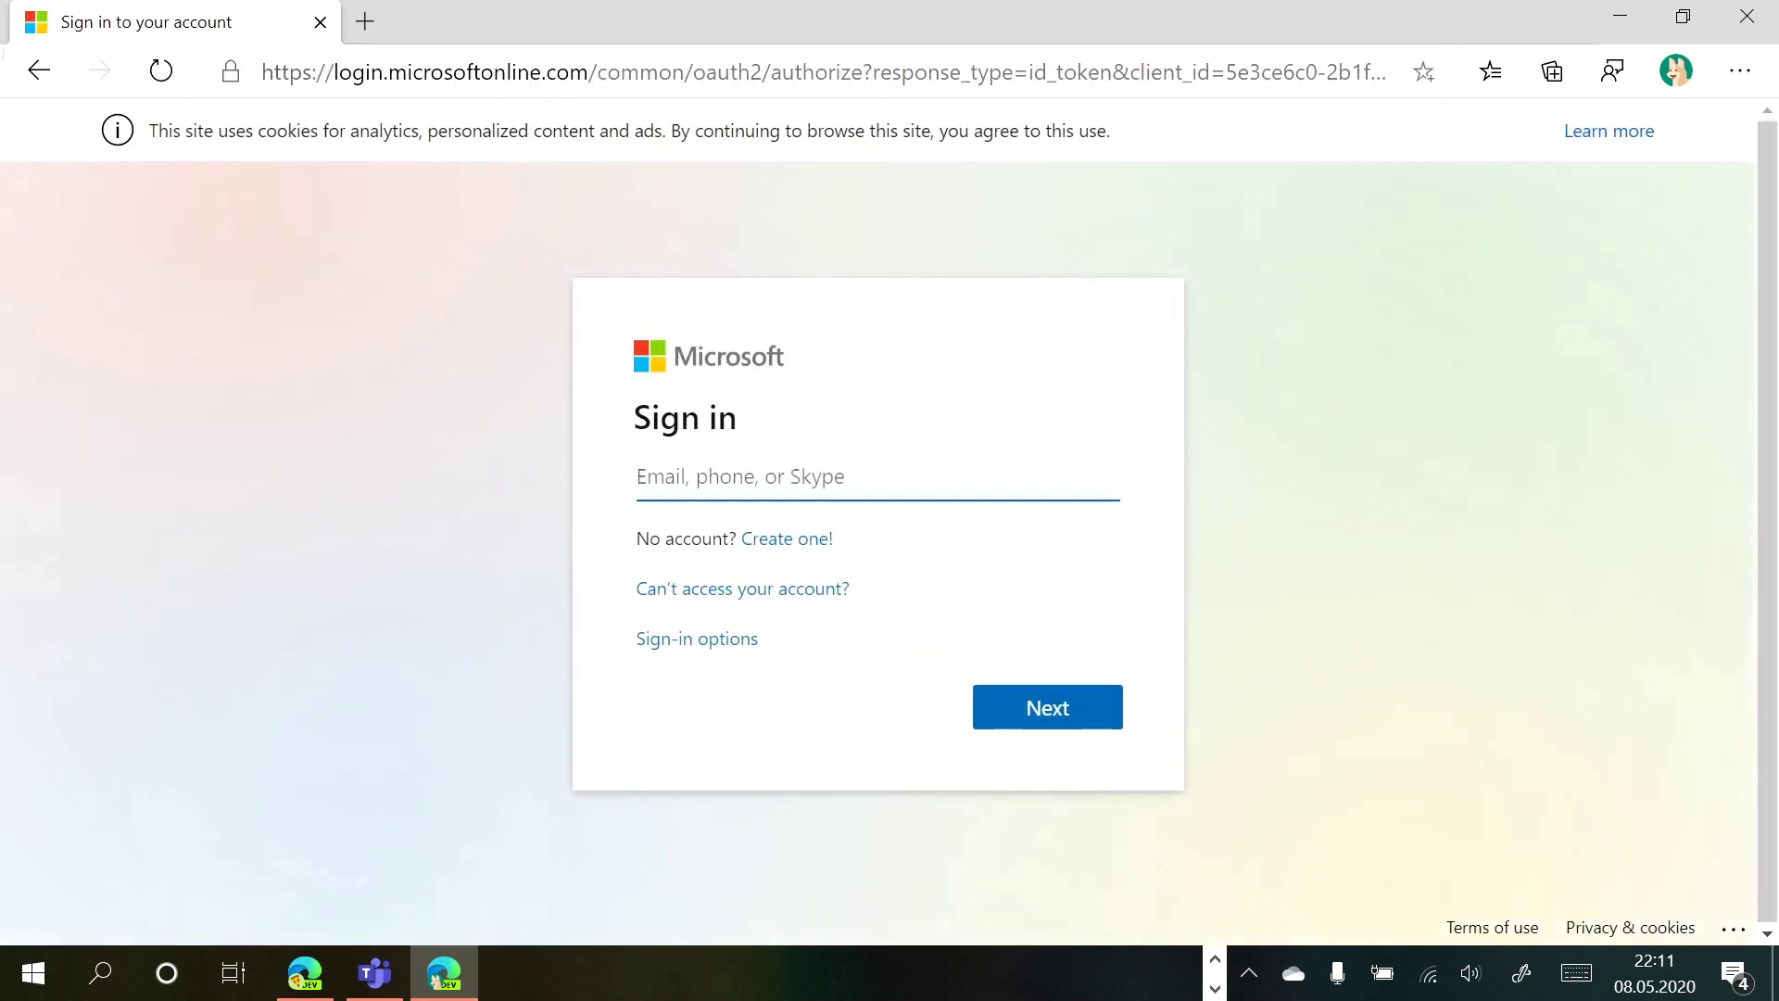
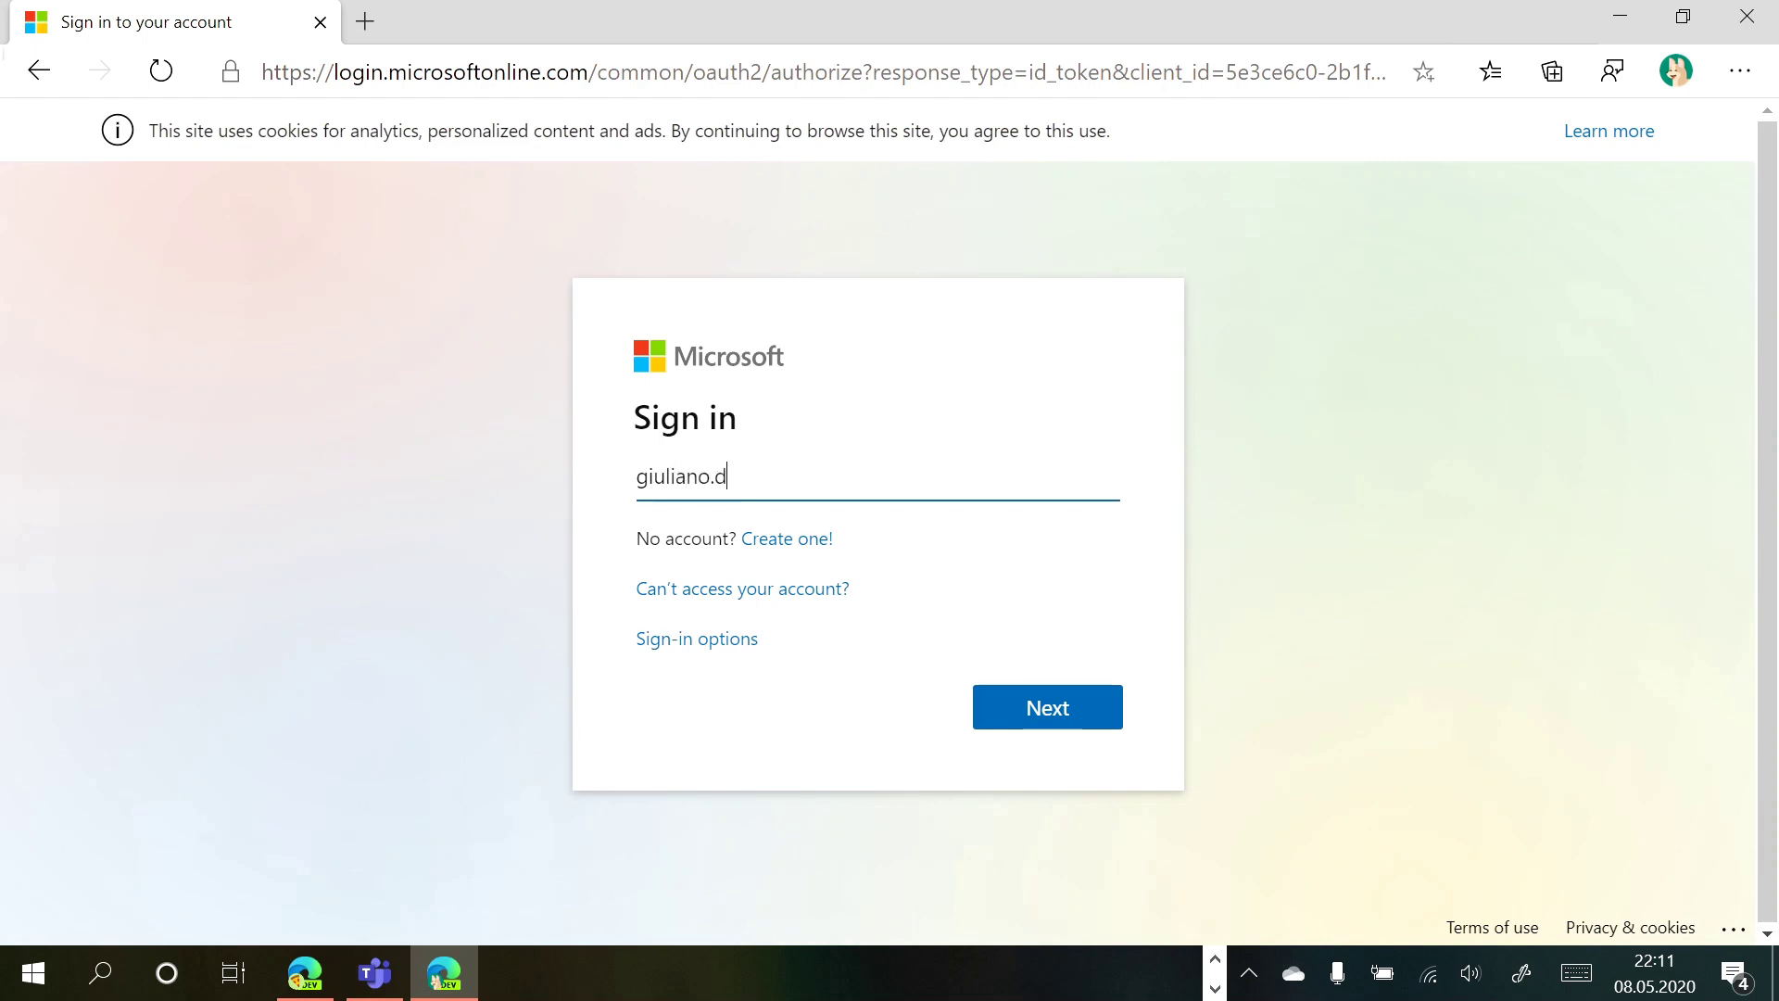
Sign in with the personal Outlook email, declining the profile switch and requesting phone approval
key(Return)
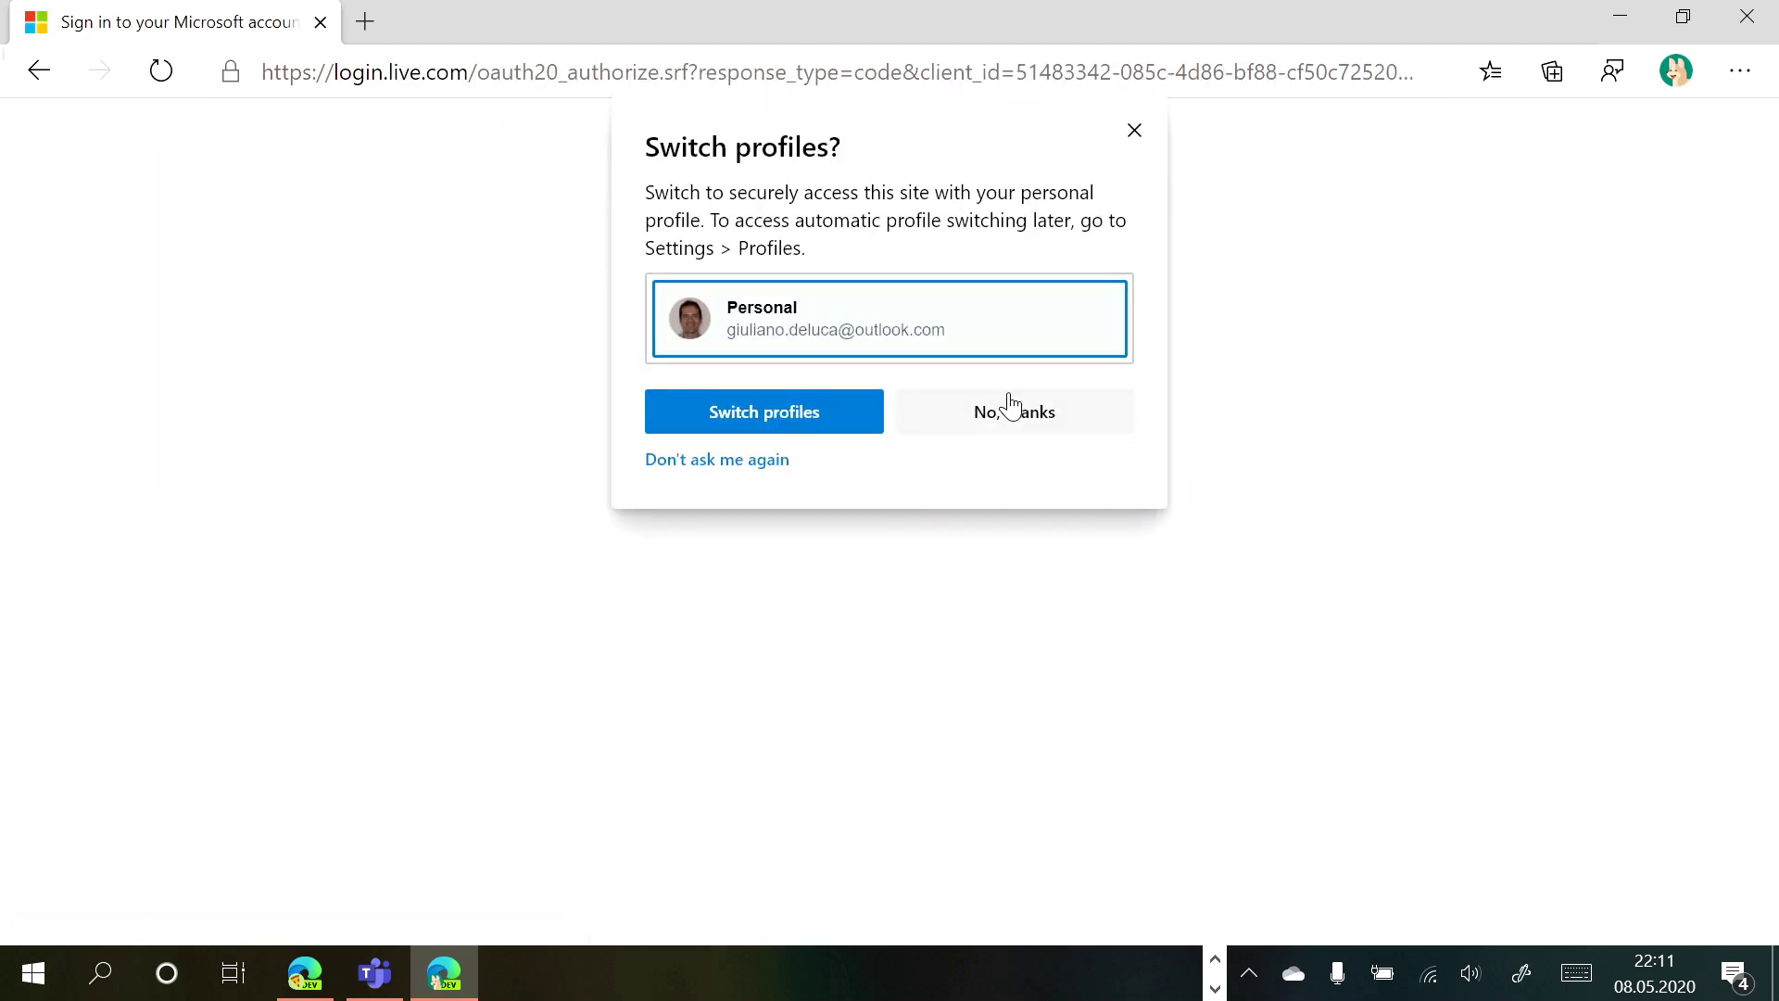
click(1015, 408)
click(1003, 706)
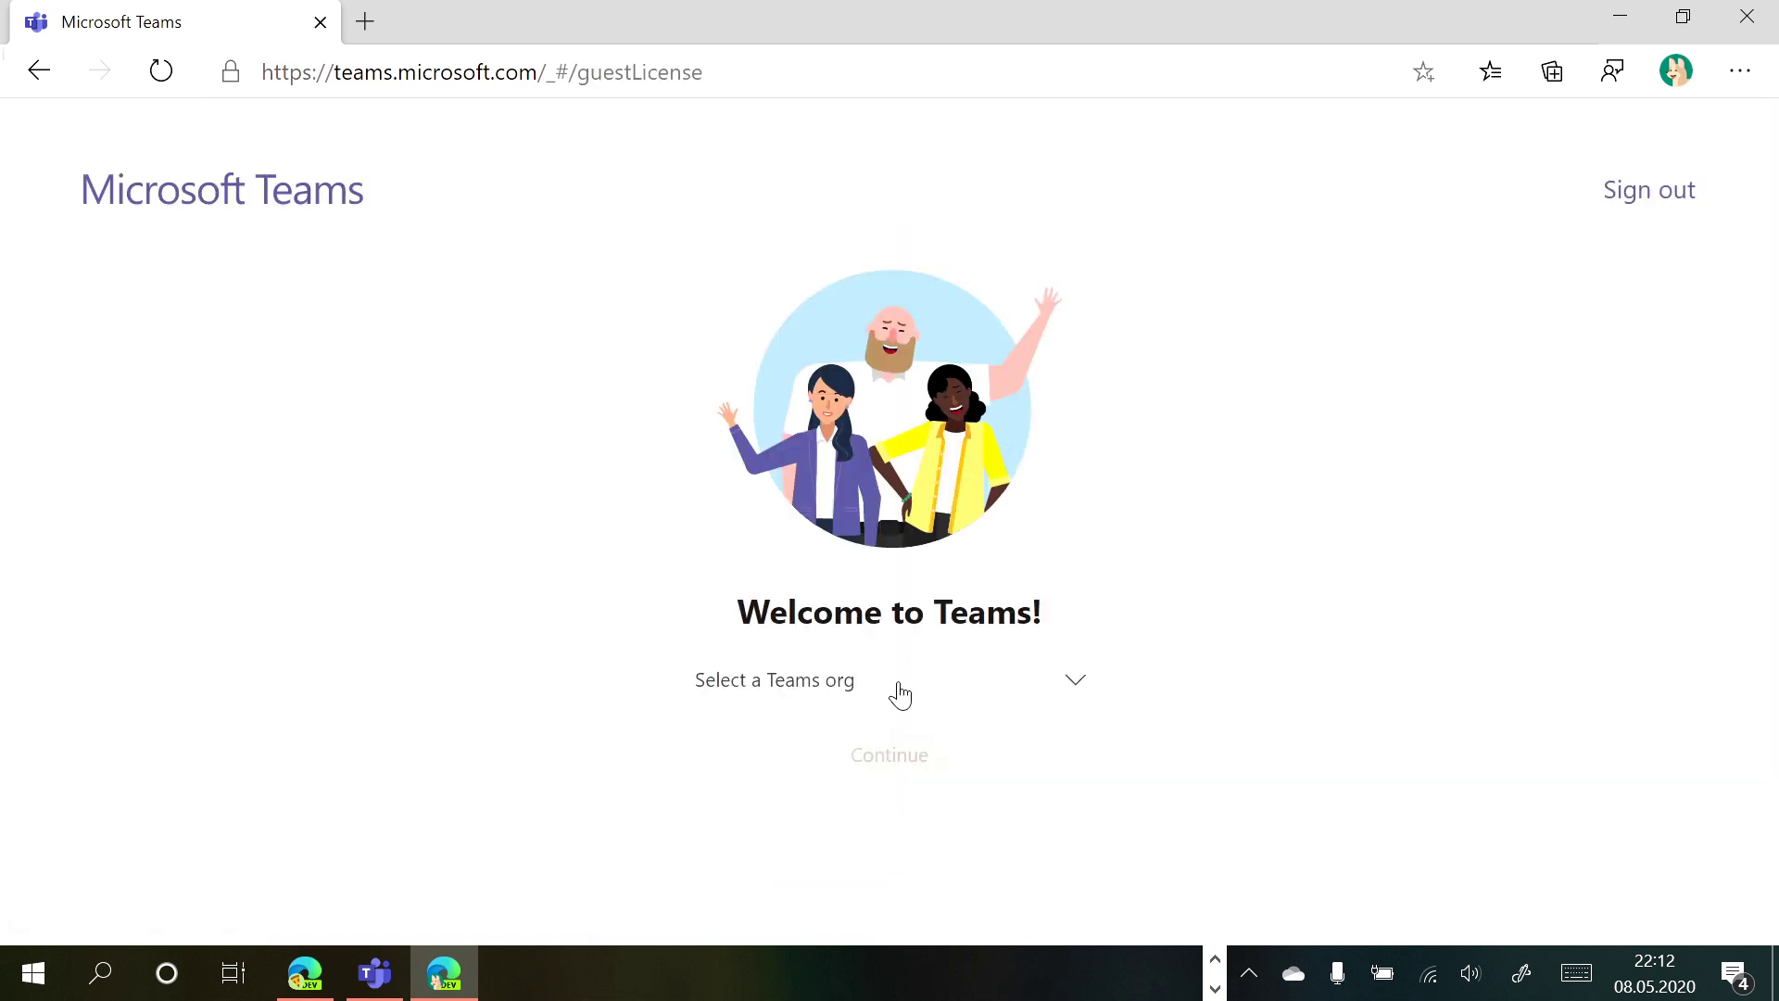
Pick Microsoft (Guest) from the Teams org list and continue into it
click(899, 693)
click(821, 861)
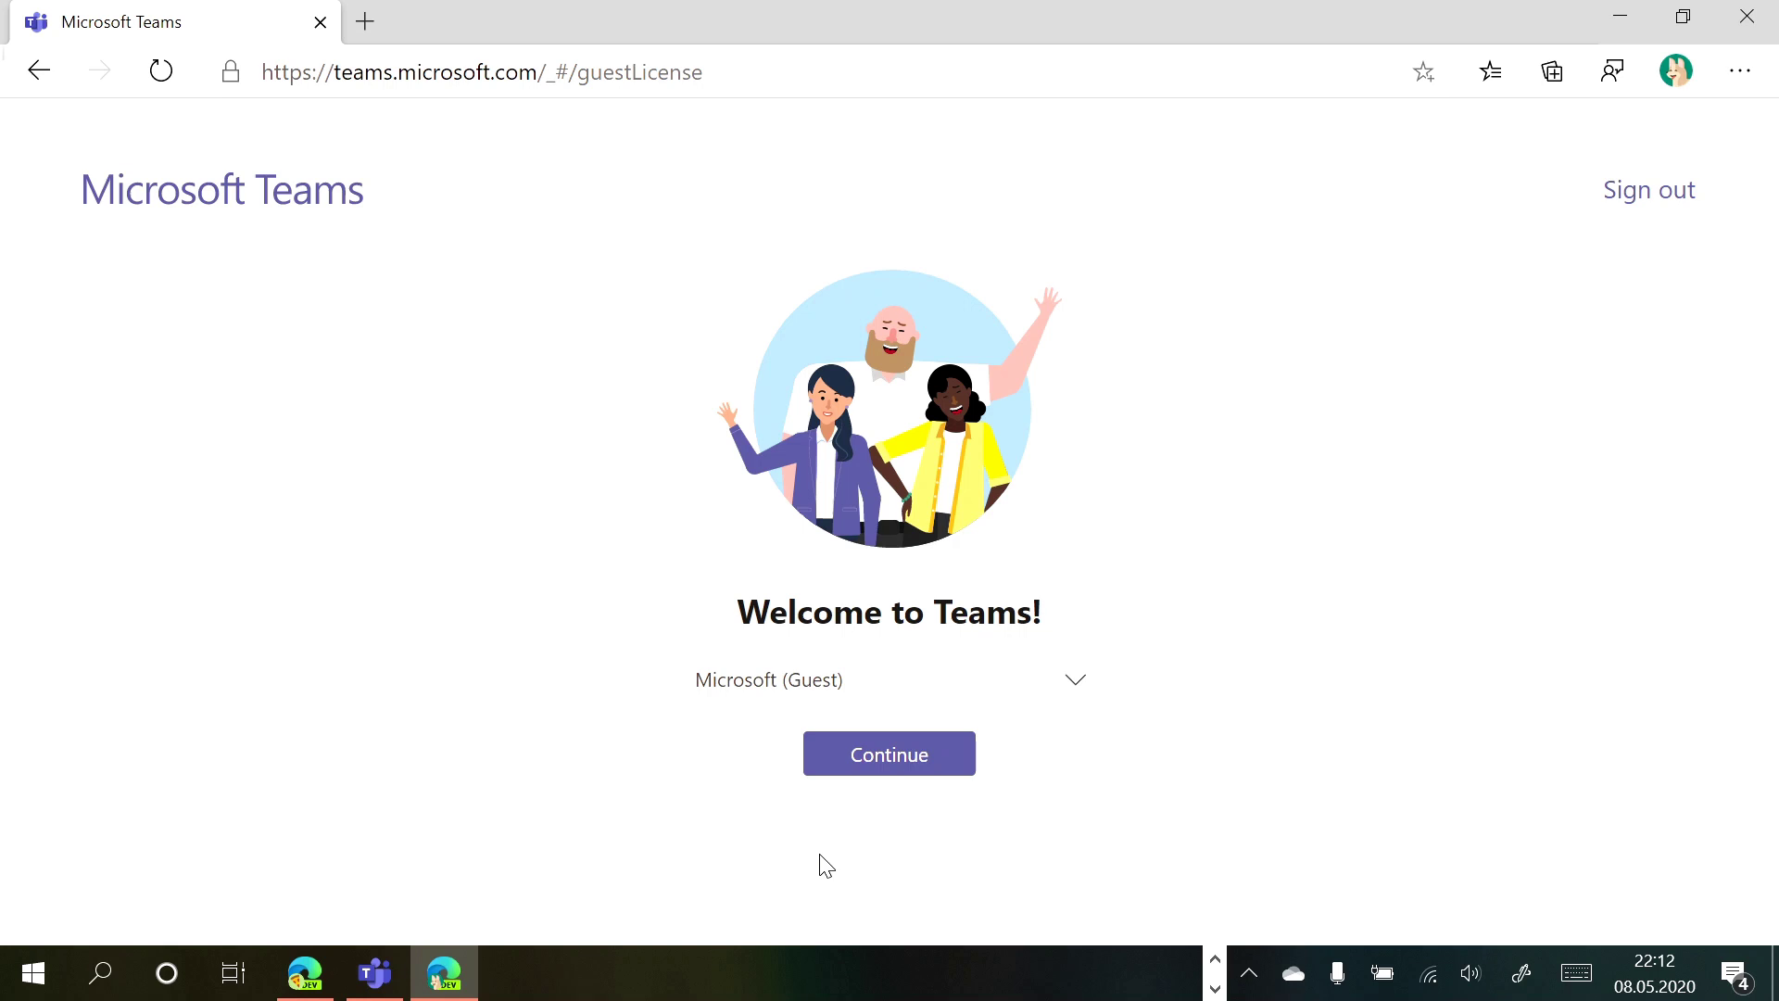
click(913, 770)
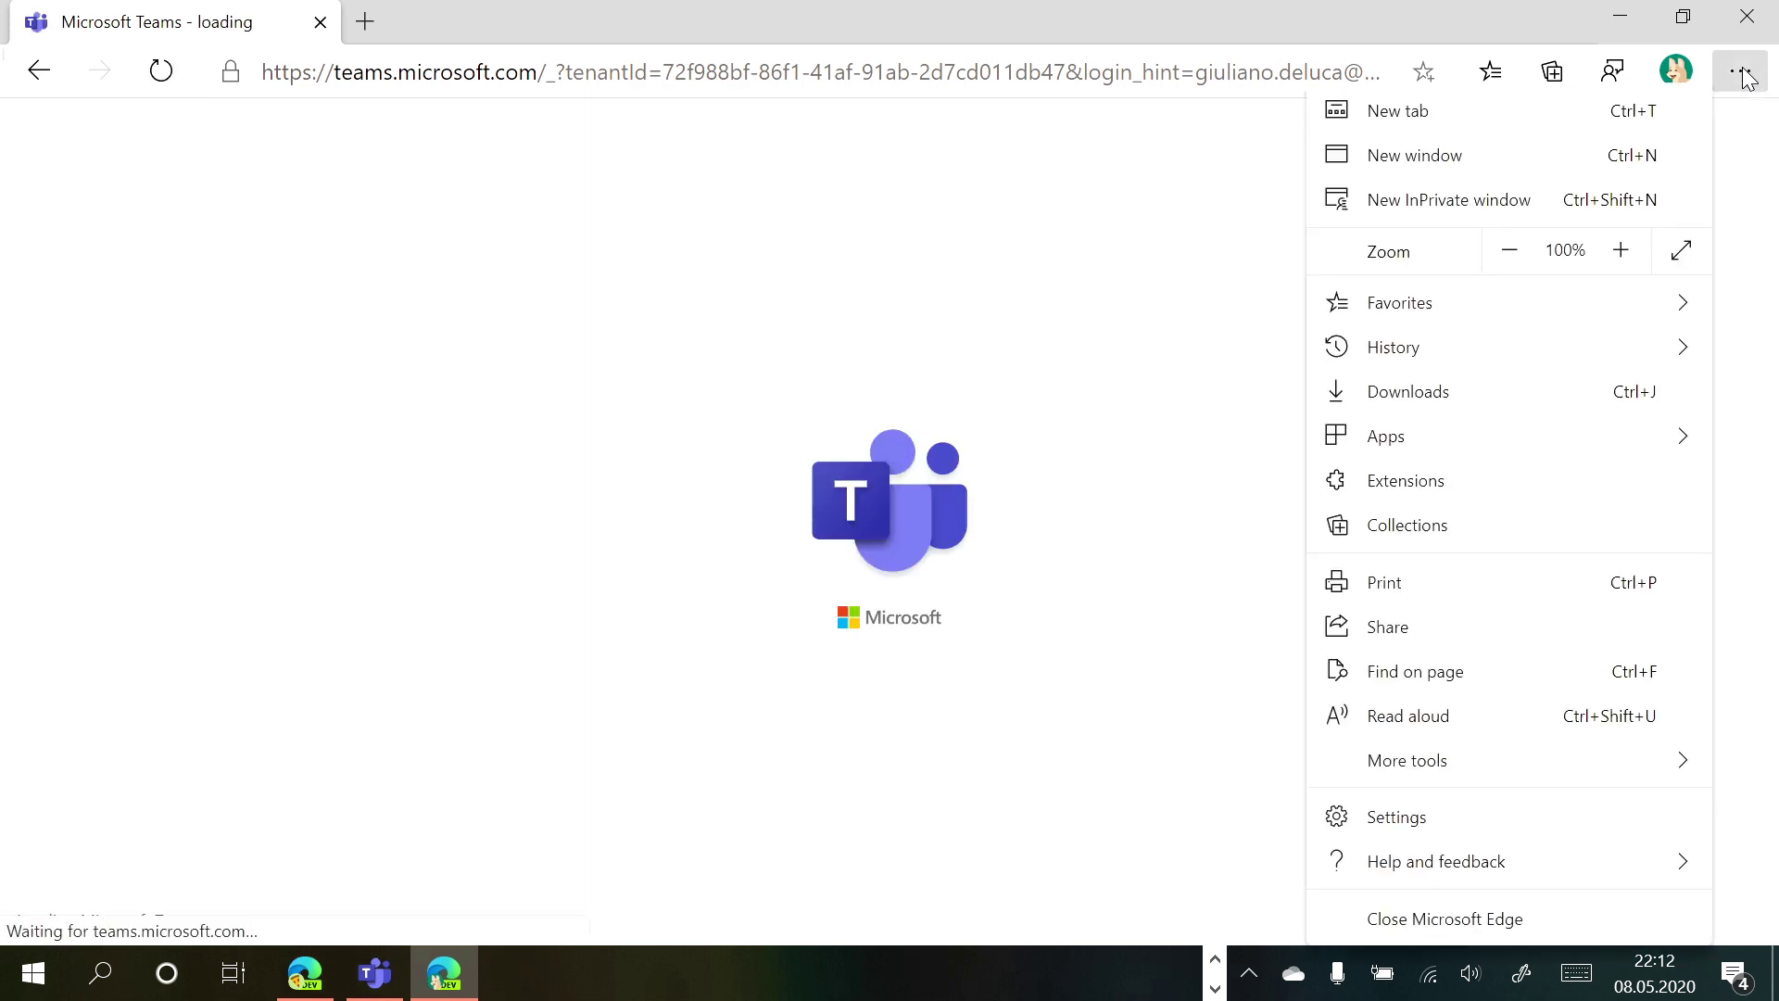
Choose Install this site as an app and edit the app name to 'outlook | Microsoft'
mouse_move(1670, 440)
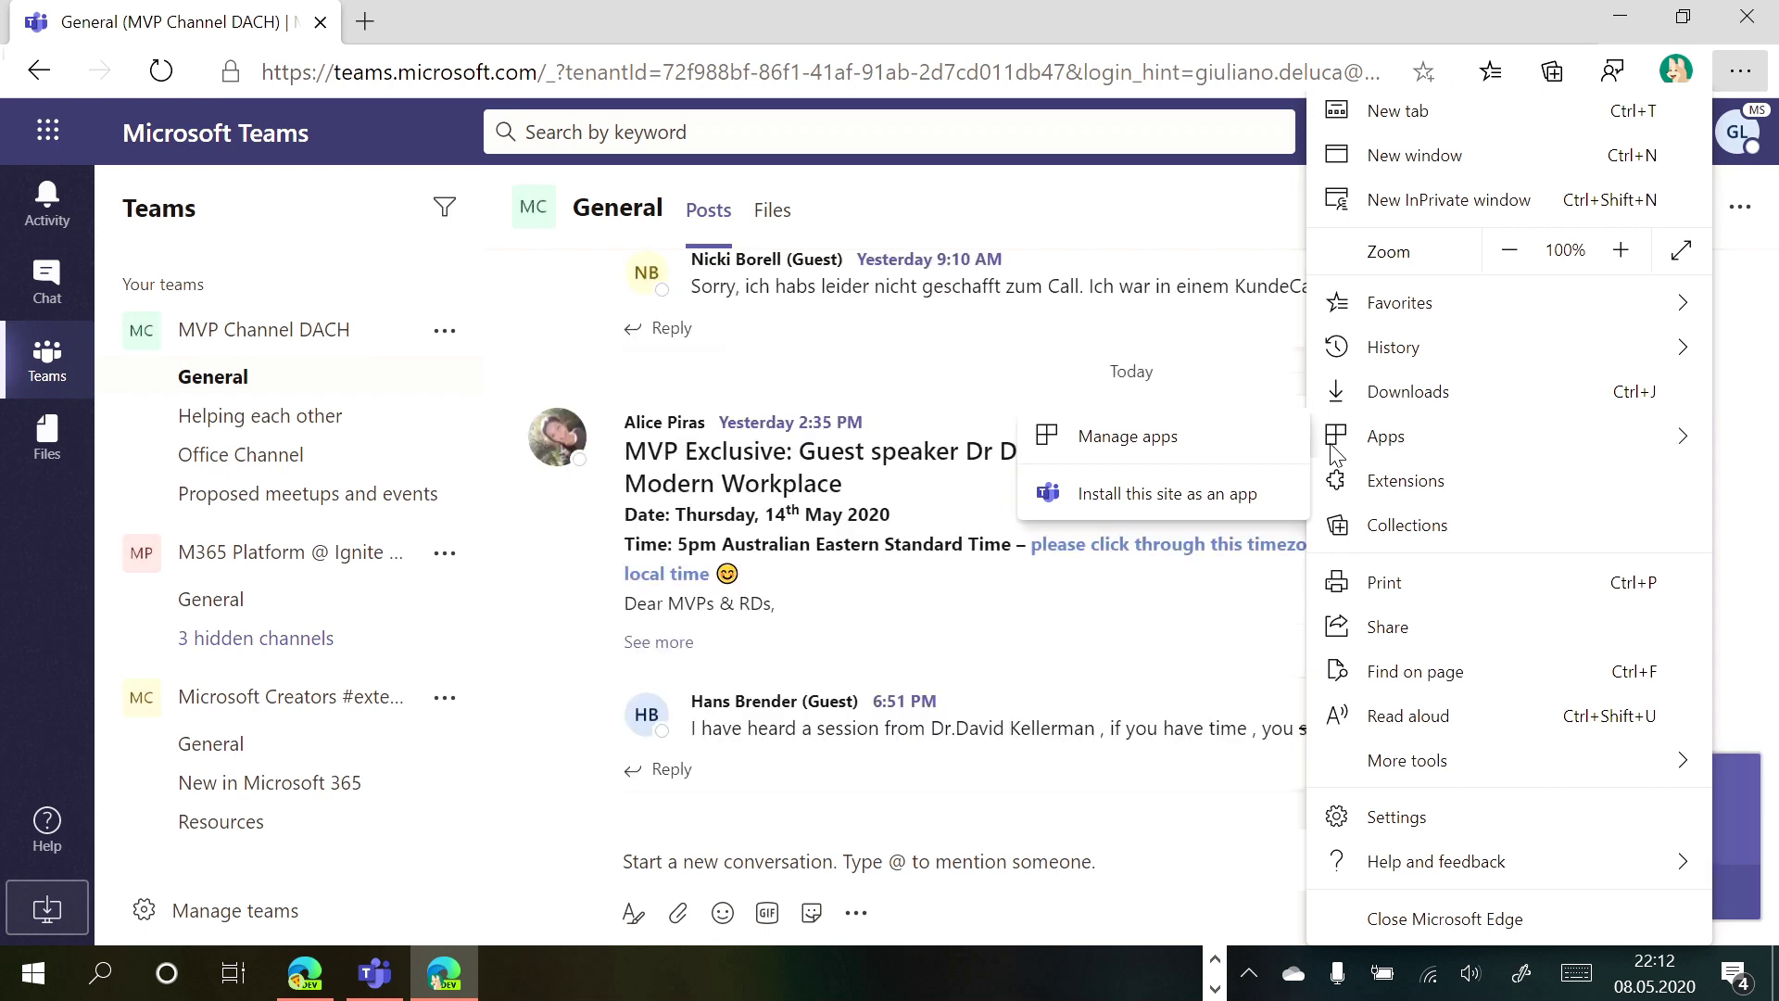
click(1195, 497)
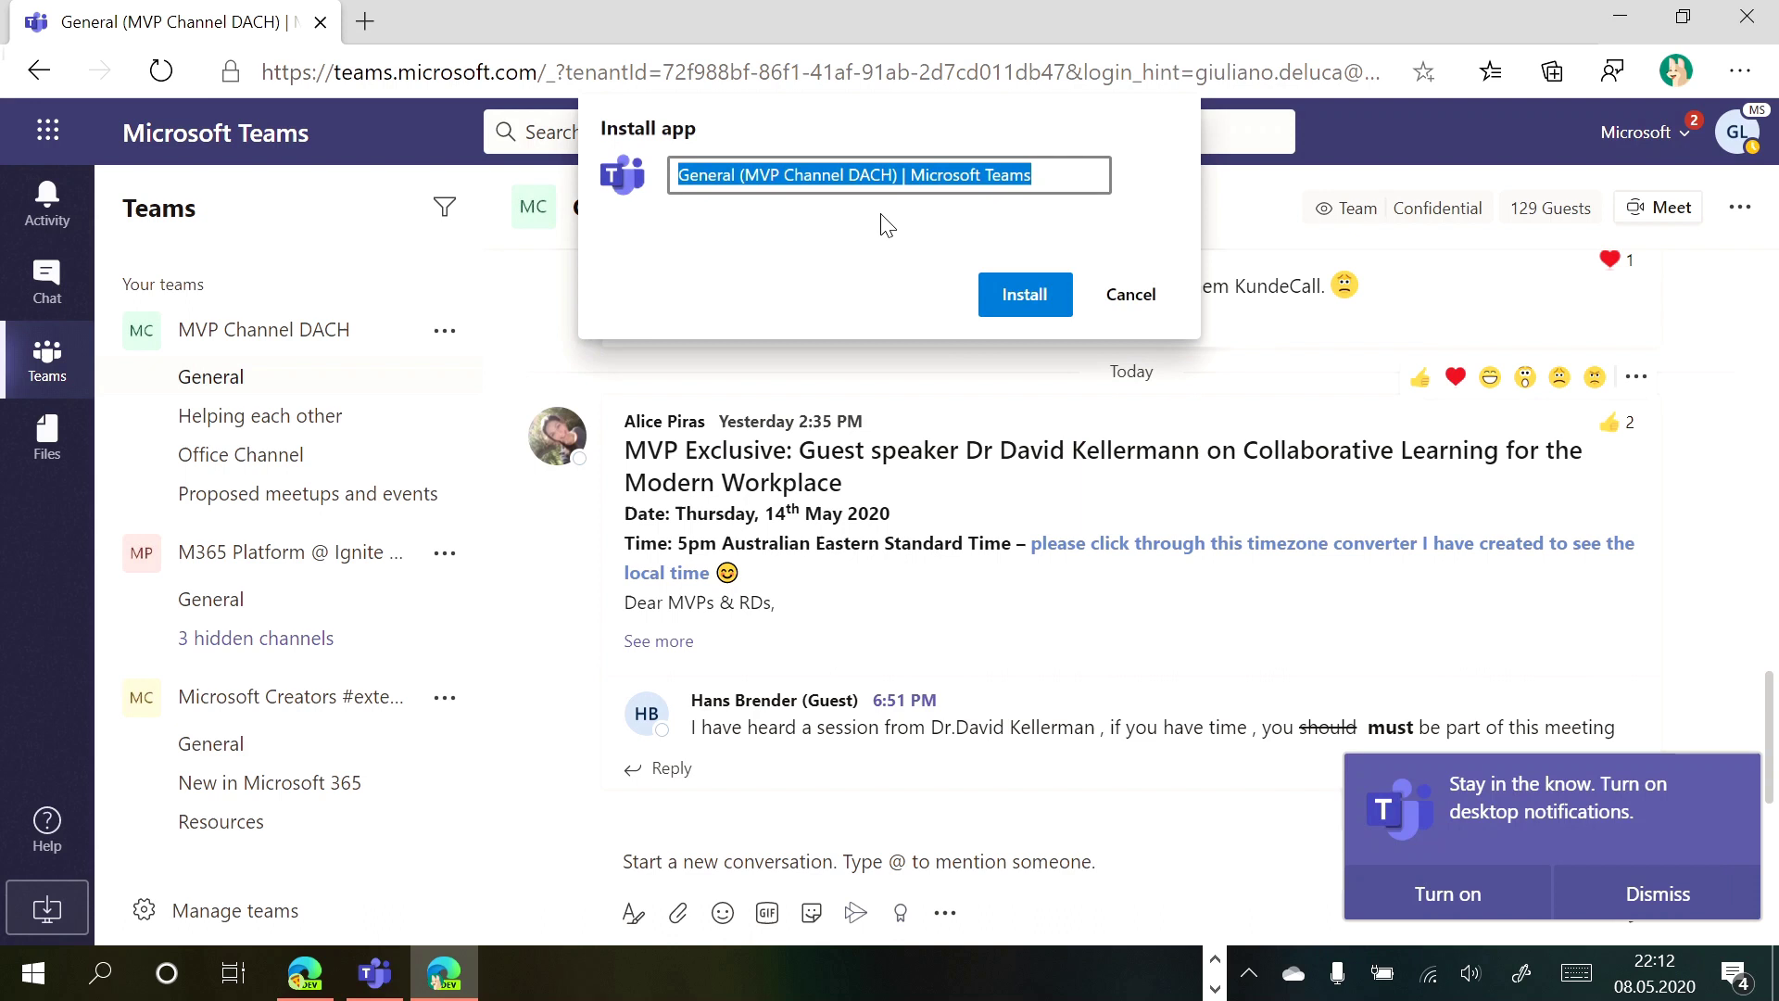
click(897, 176)
key(ctrl+shift+Left)
key(ctrl+shift+Left)
key(ctrl+shift+Left)
key(ctrl+shift+Left)
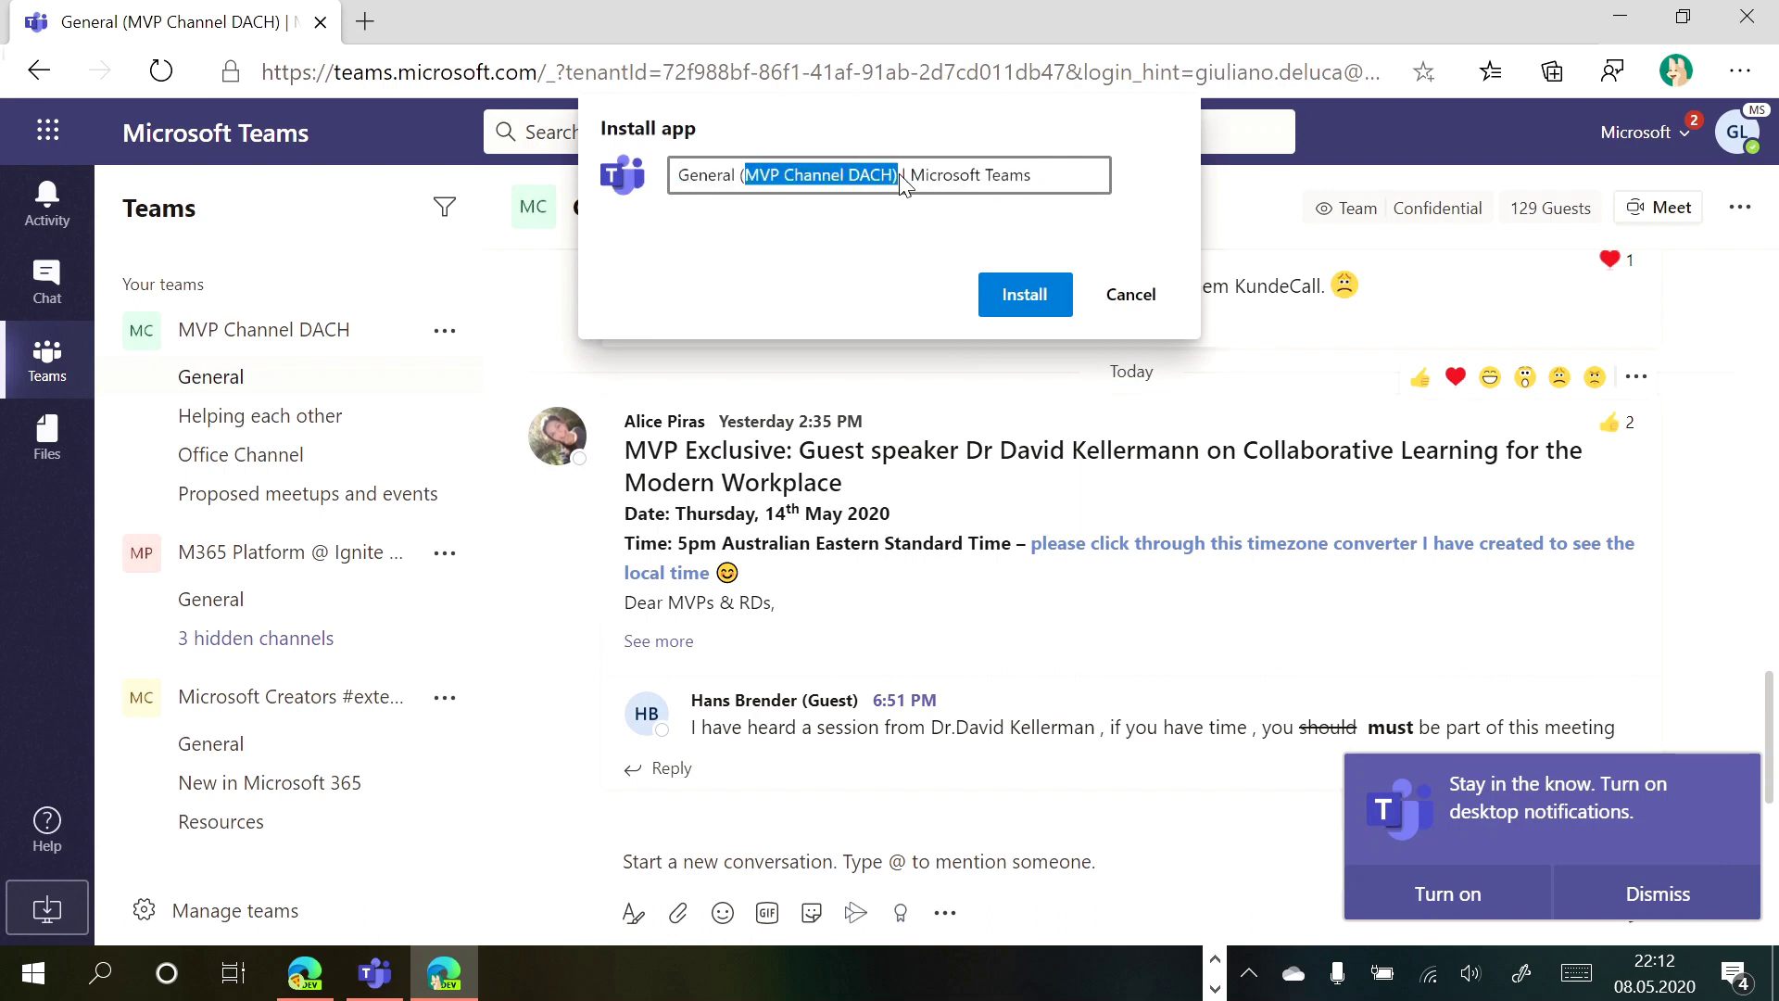
text(outlook)
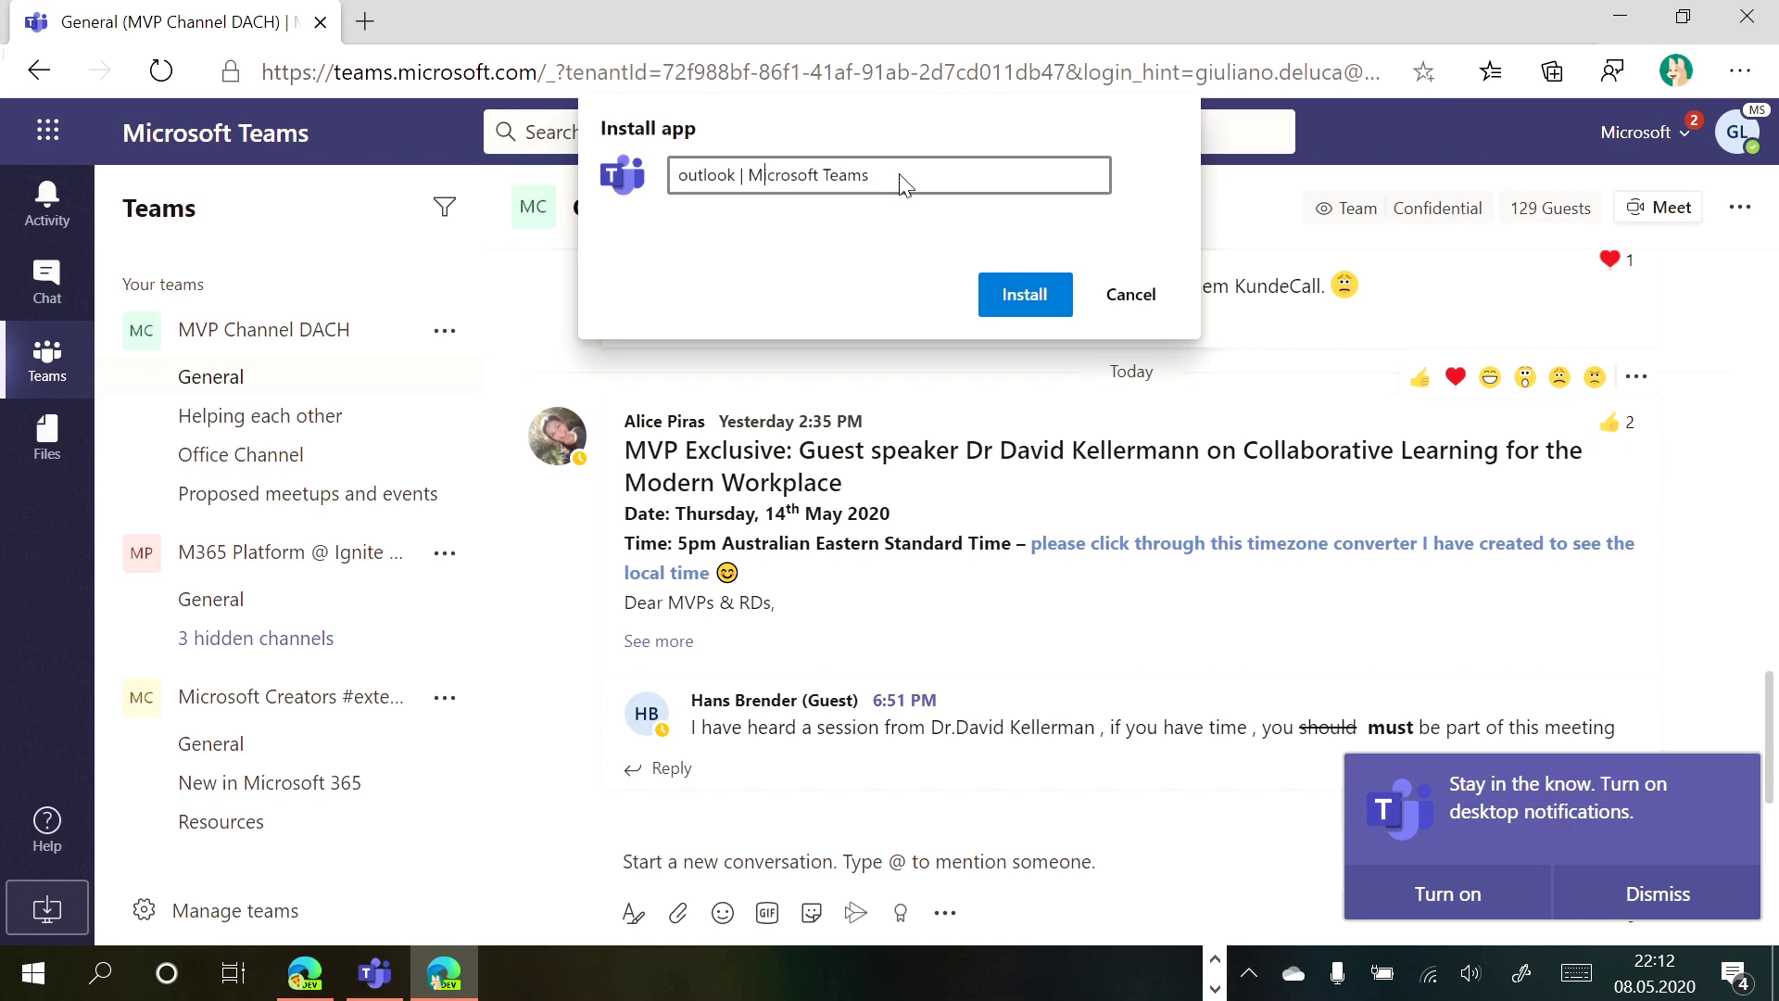
key(shift+End)
key(Delete)
Install the 'outlook | Microsoft' app and arrange it beside the Abalon and desktop Teams windows
click(1026, 294)
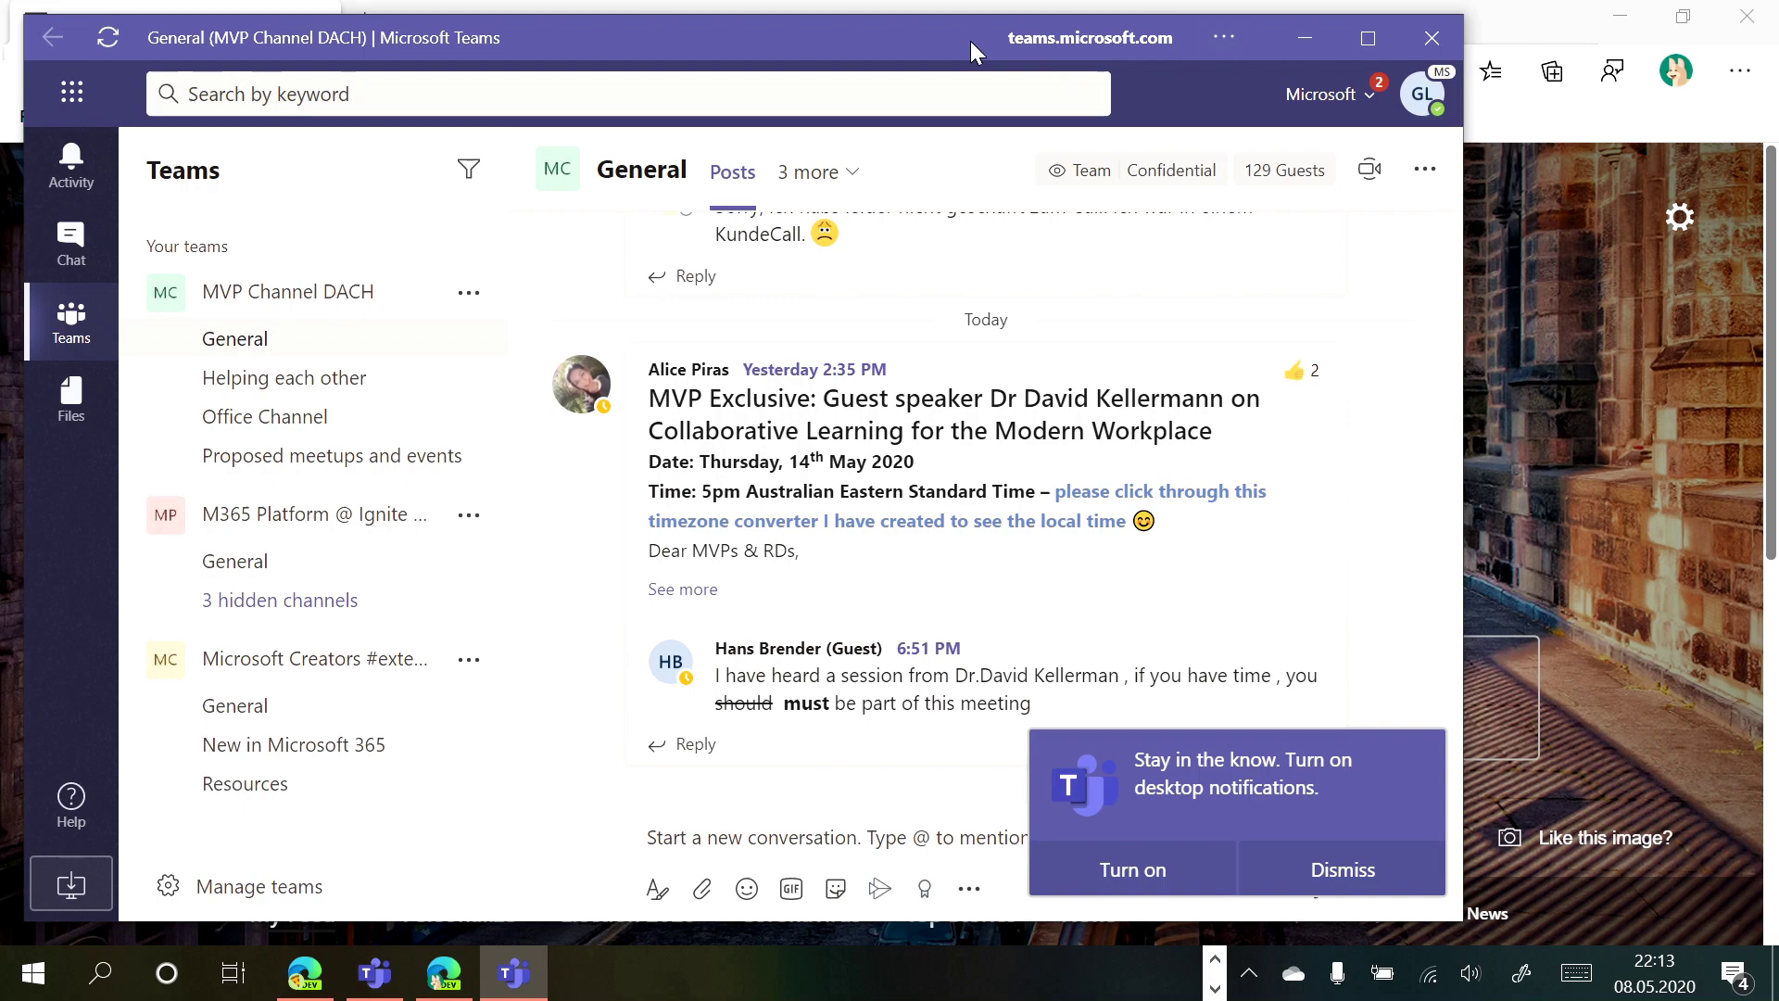
drag(970, 41, 1203, 35)
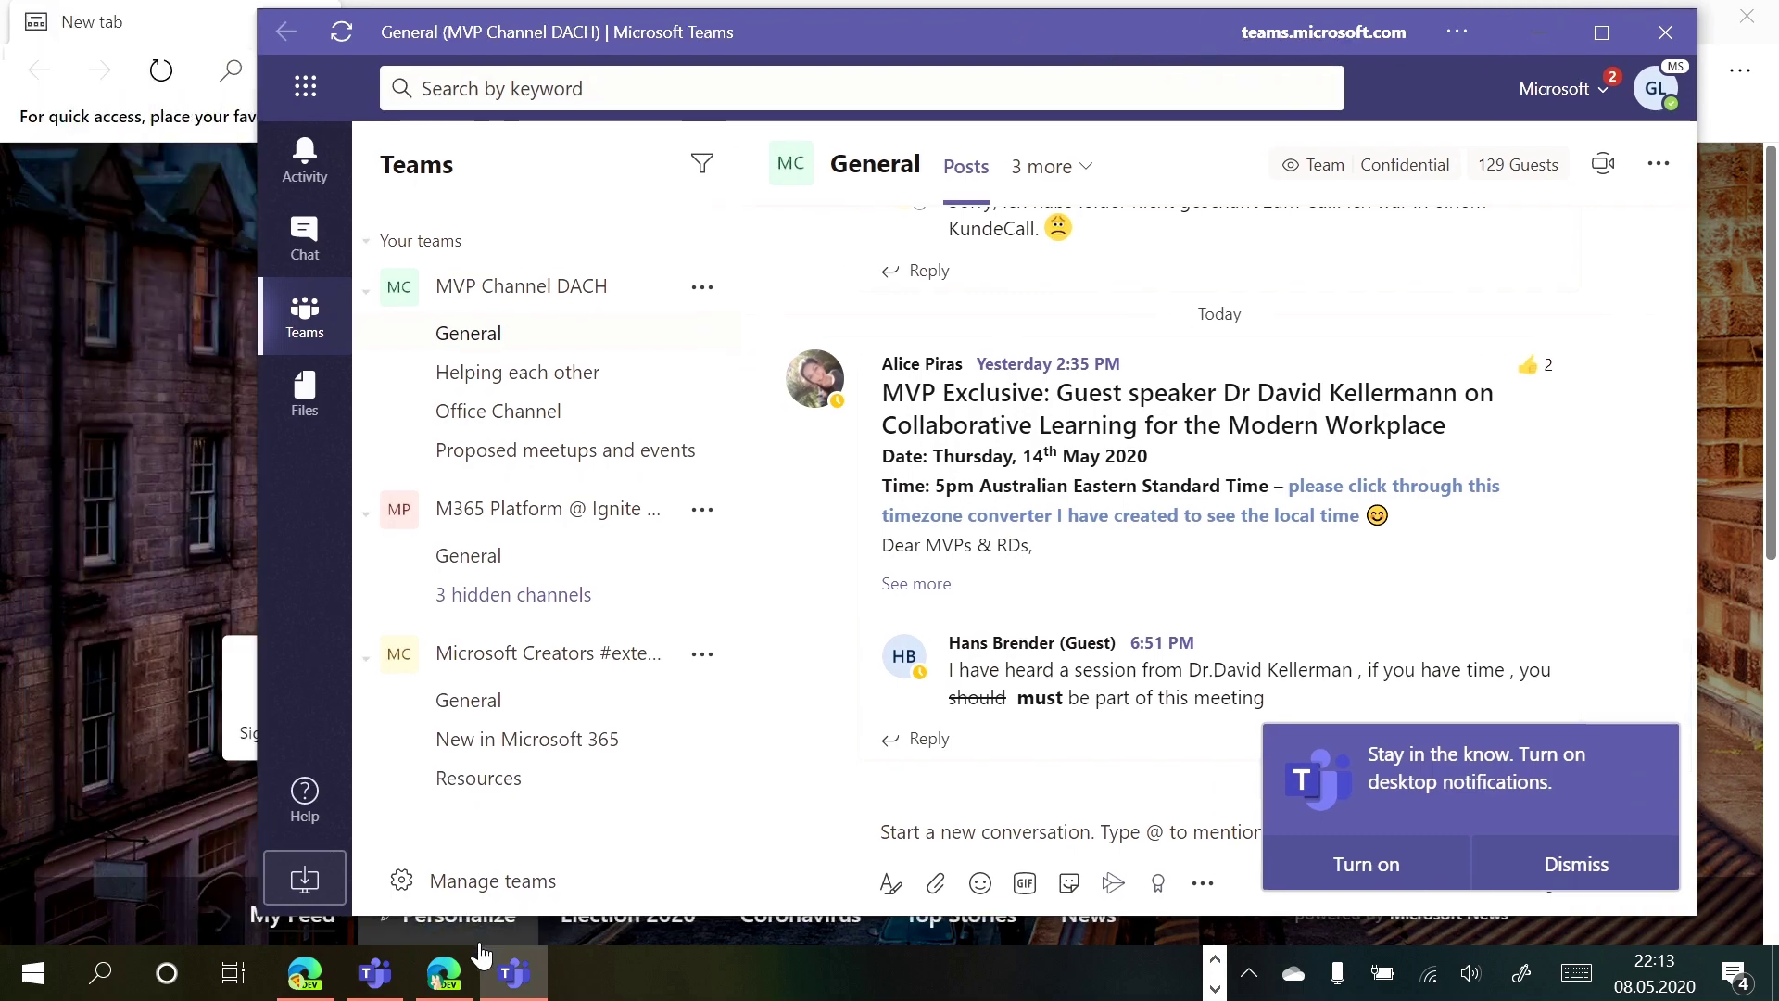
click(387, 973)
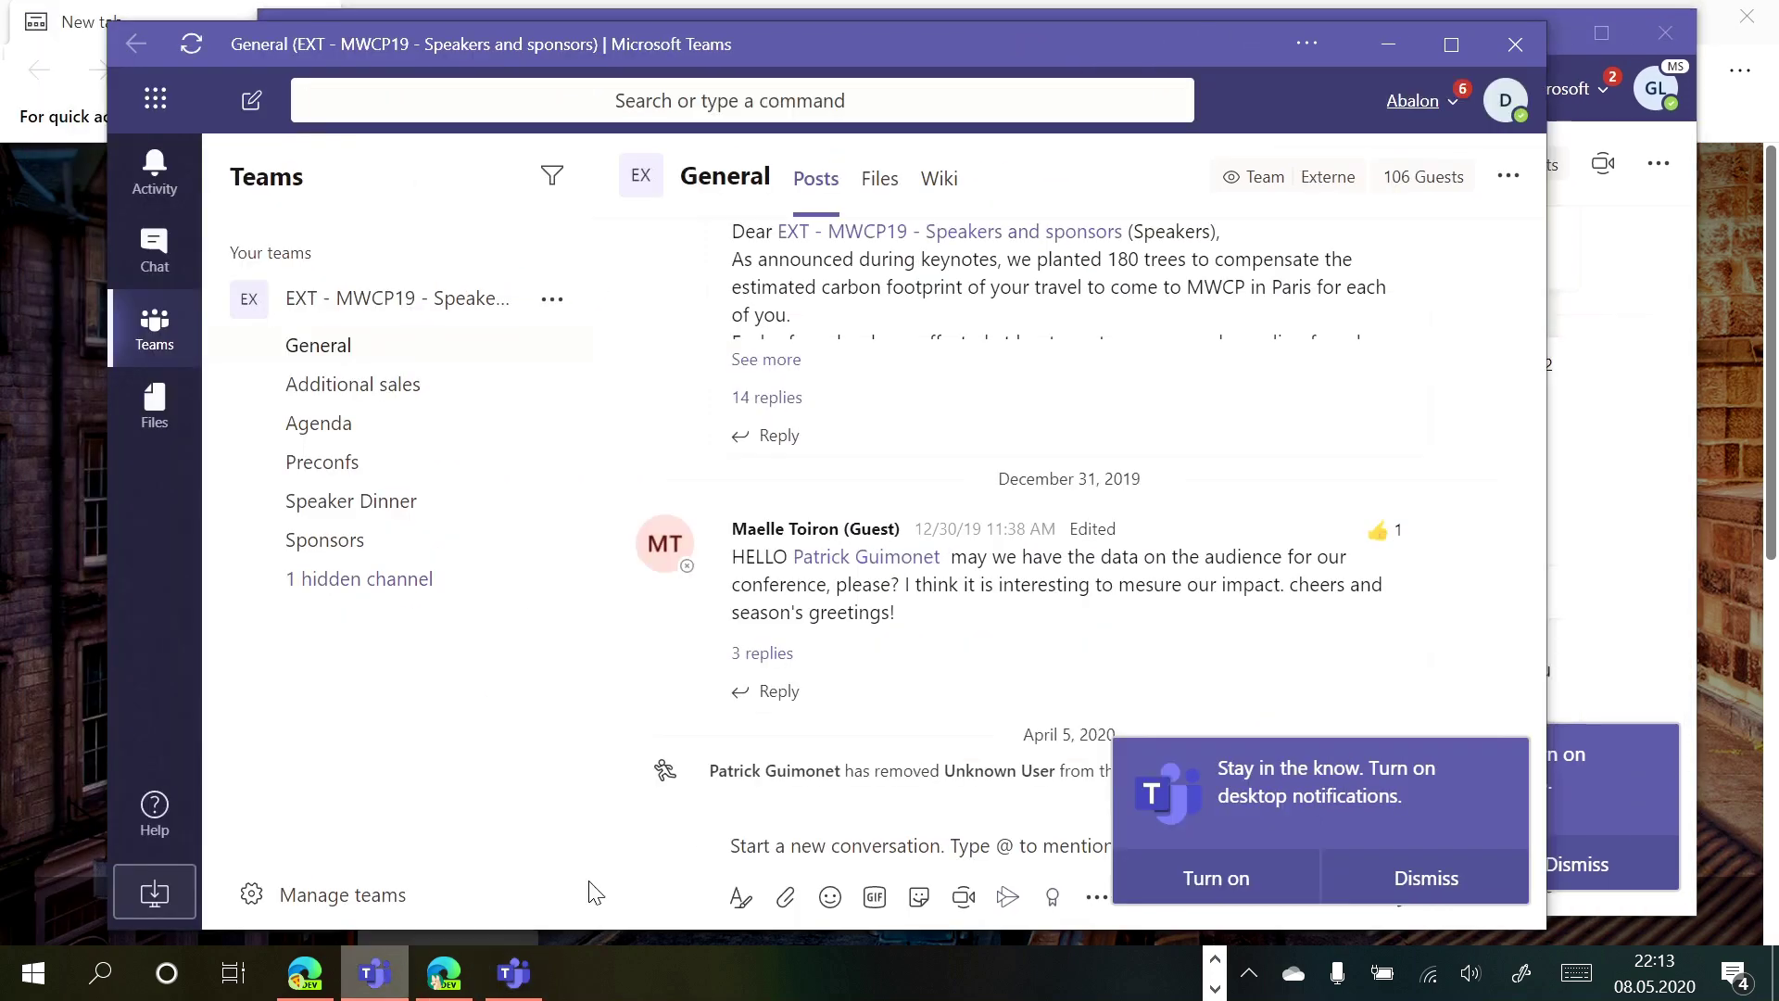
click(1214, 960)
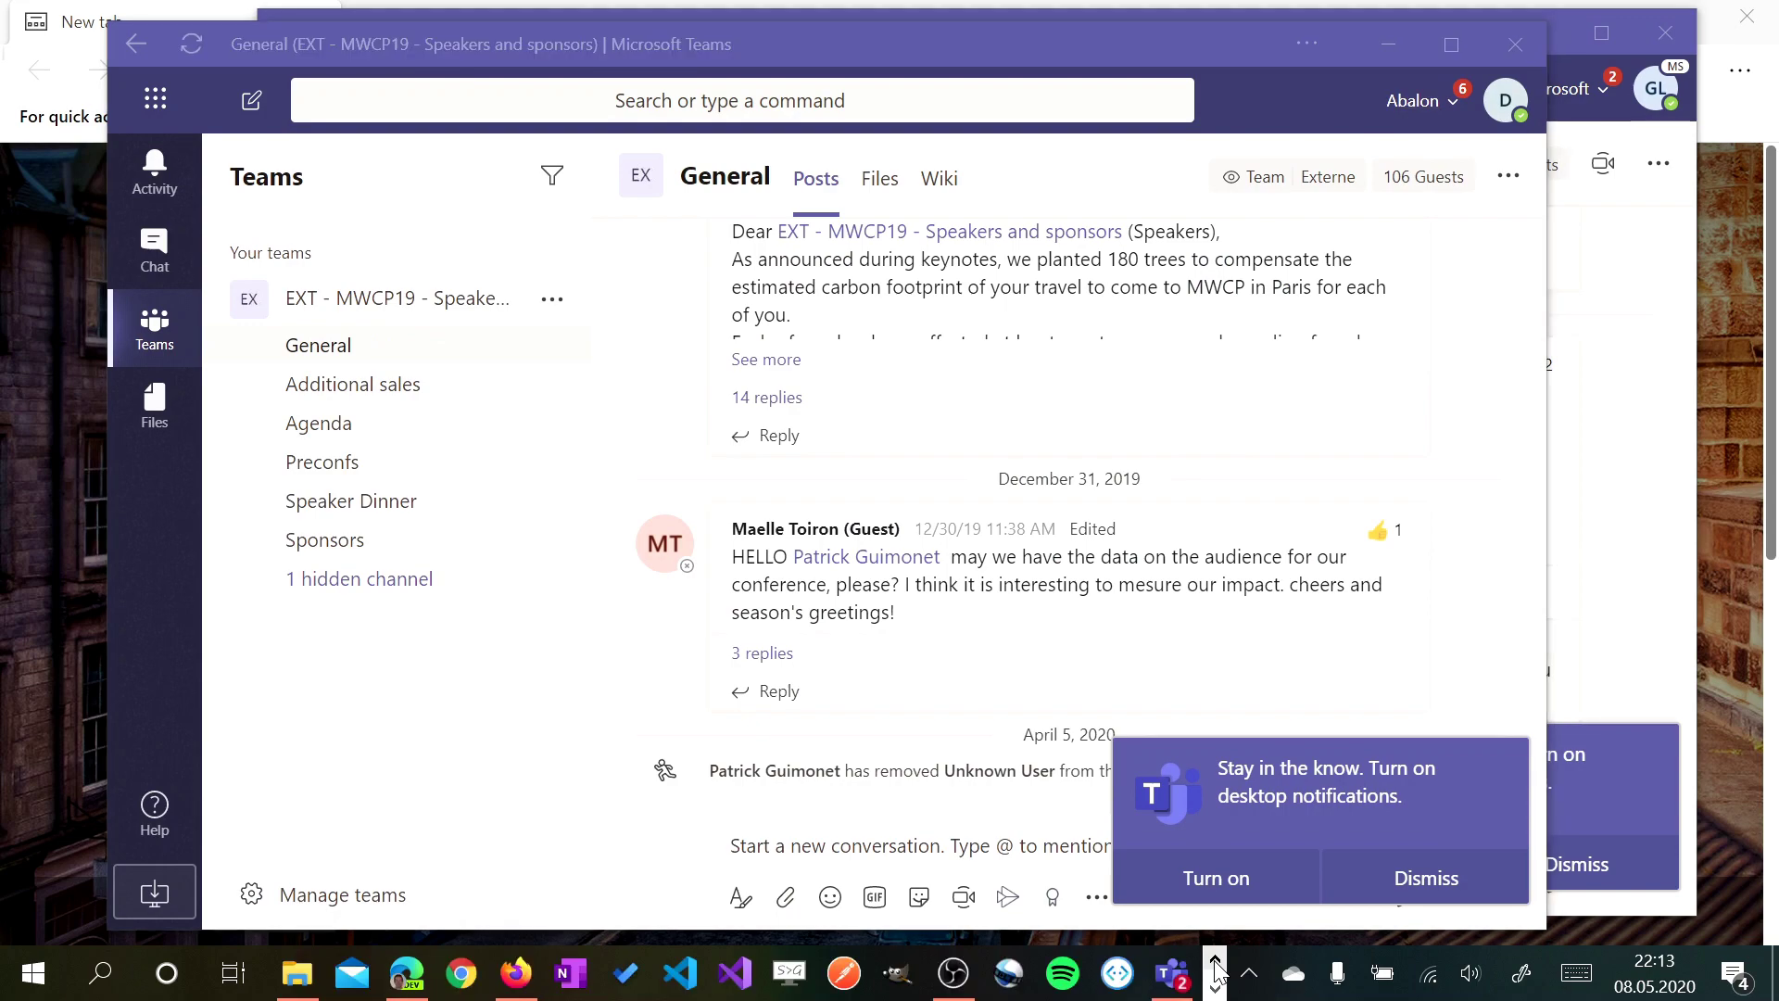
click(1172, 973)
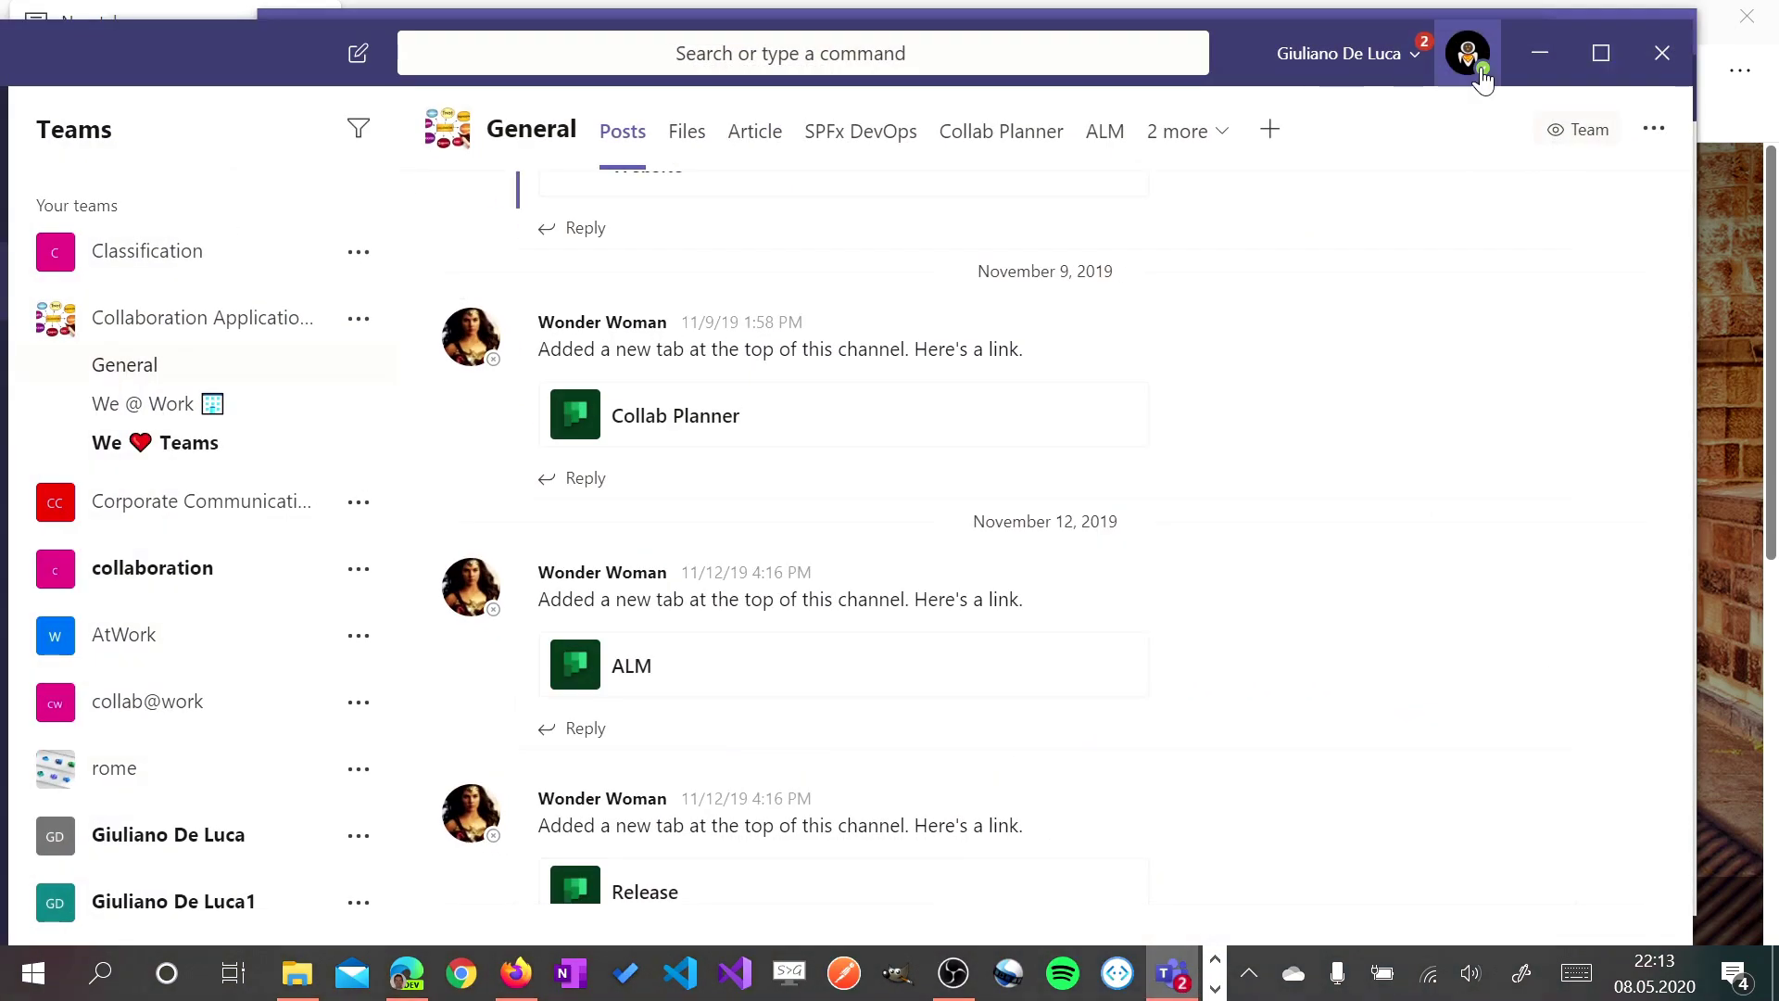
click(1337, 63)
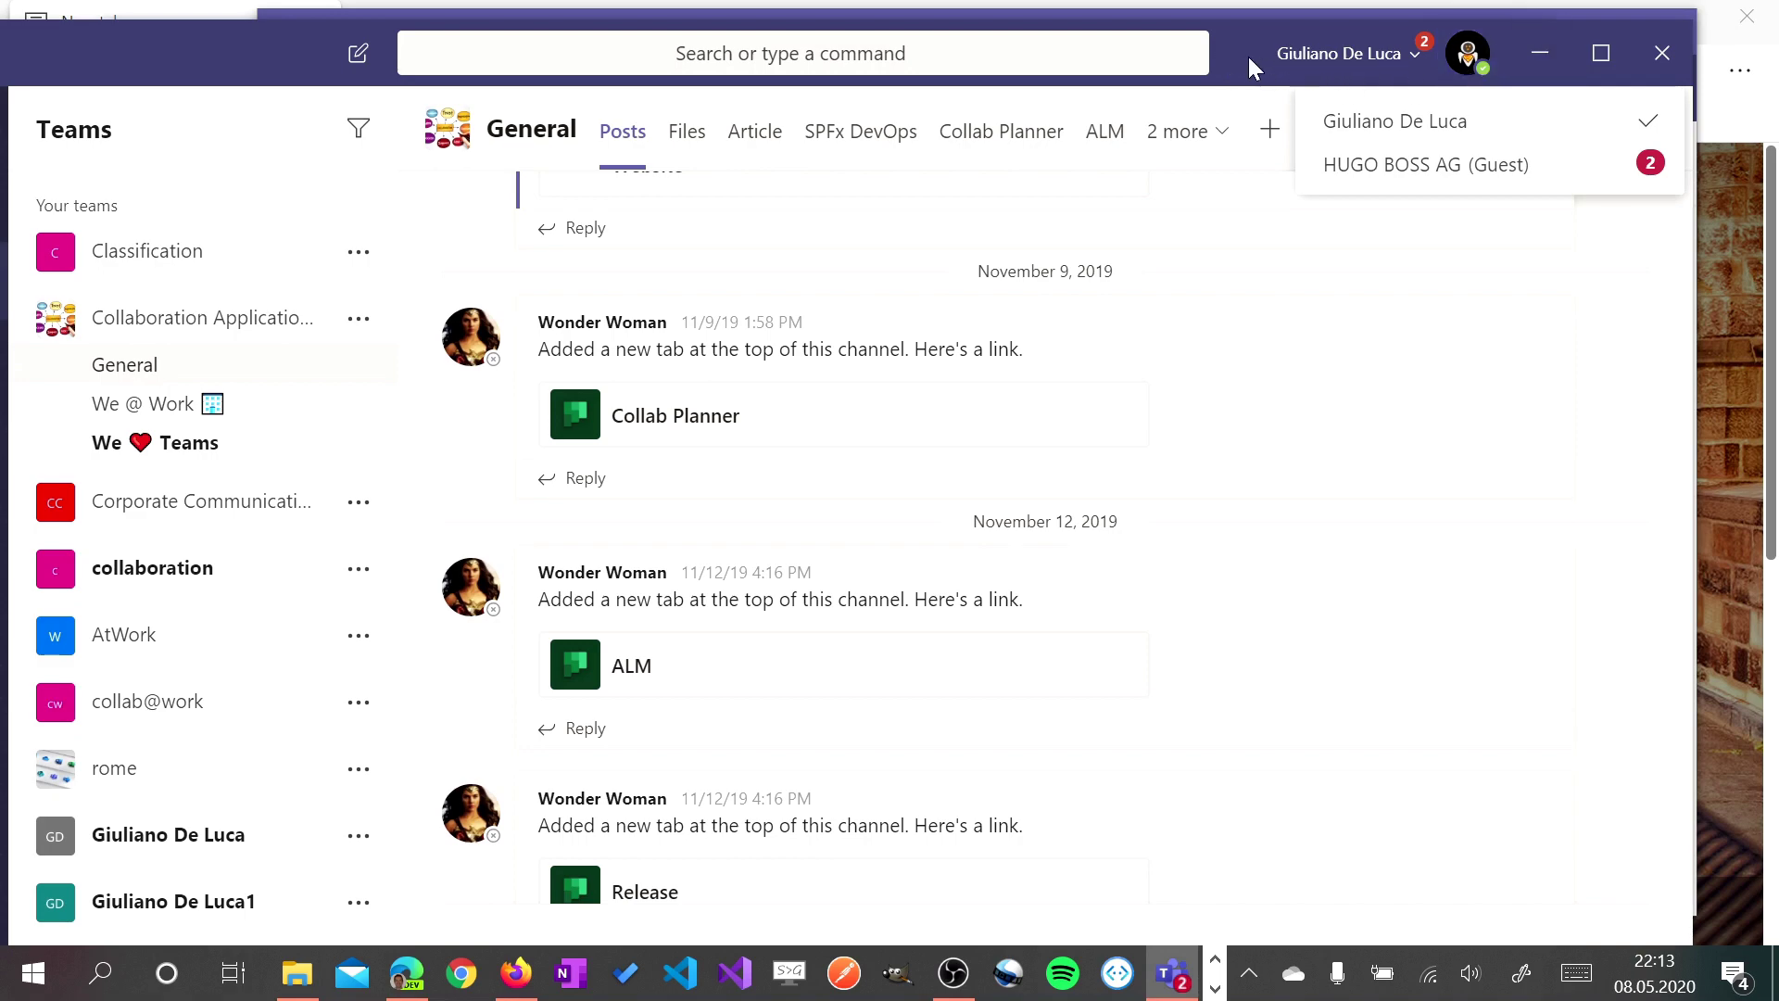
drag(1248, 58, 1359, 309)
drag(1180, 54, 931, 58)
click(1622, 252)
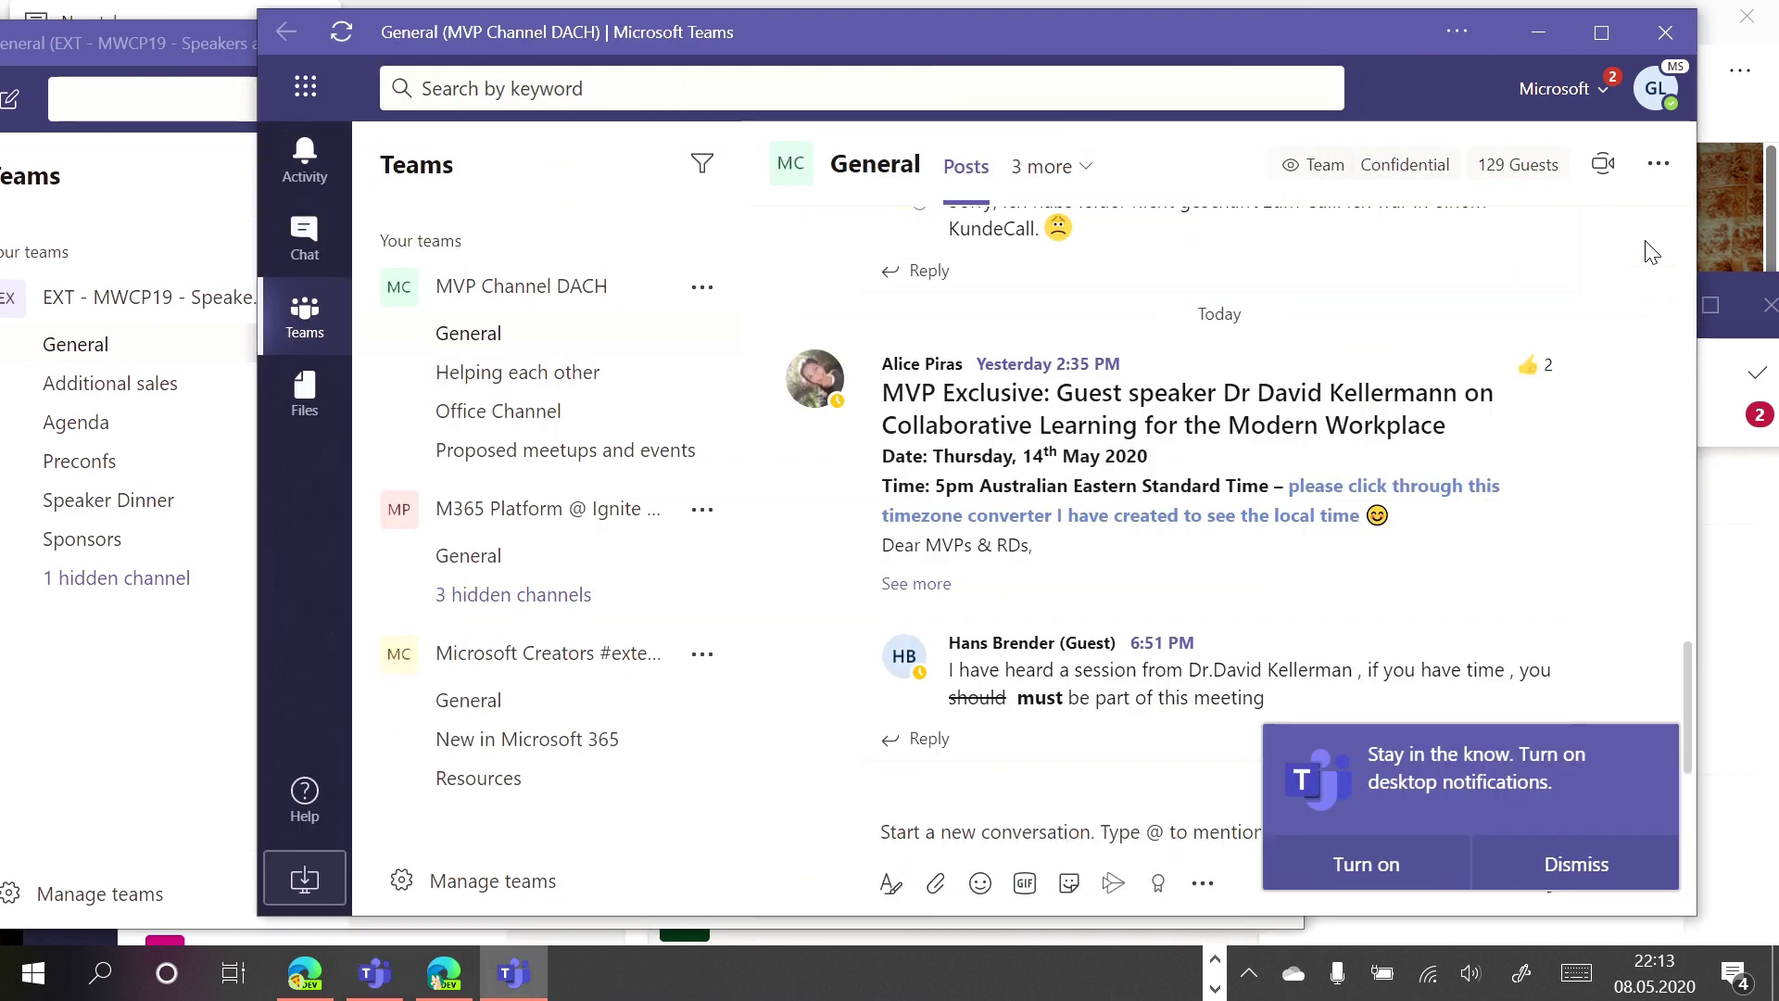
click(1732, 568)
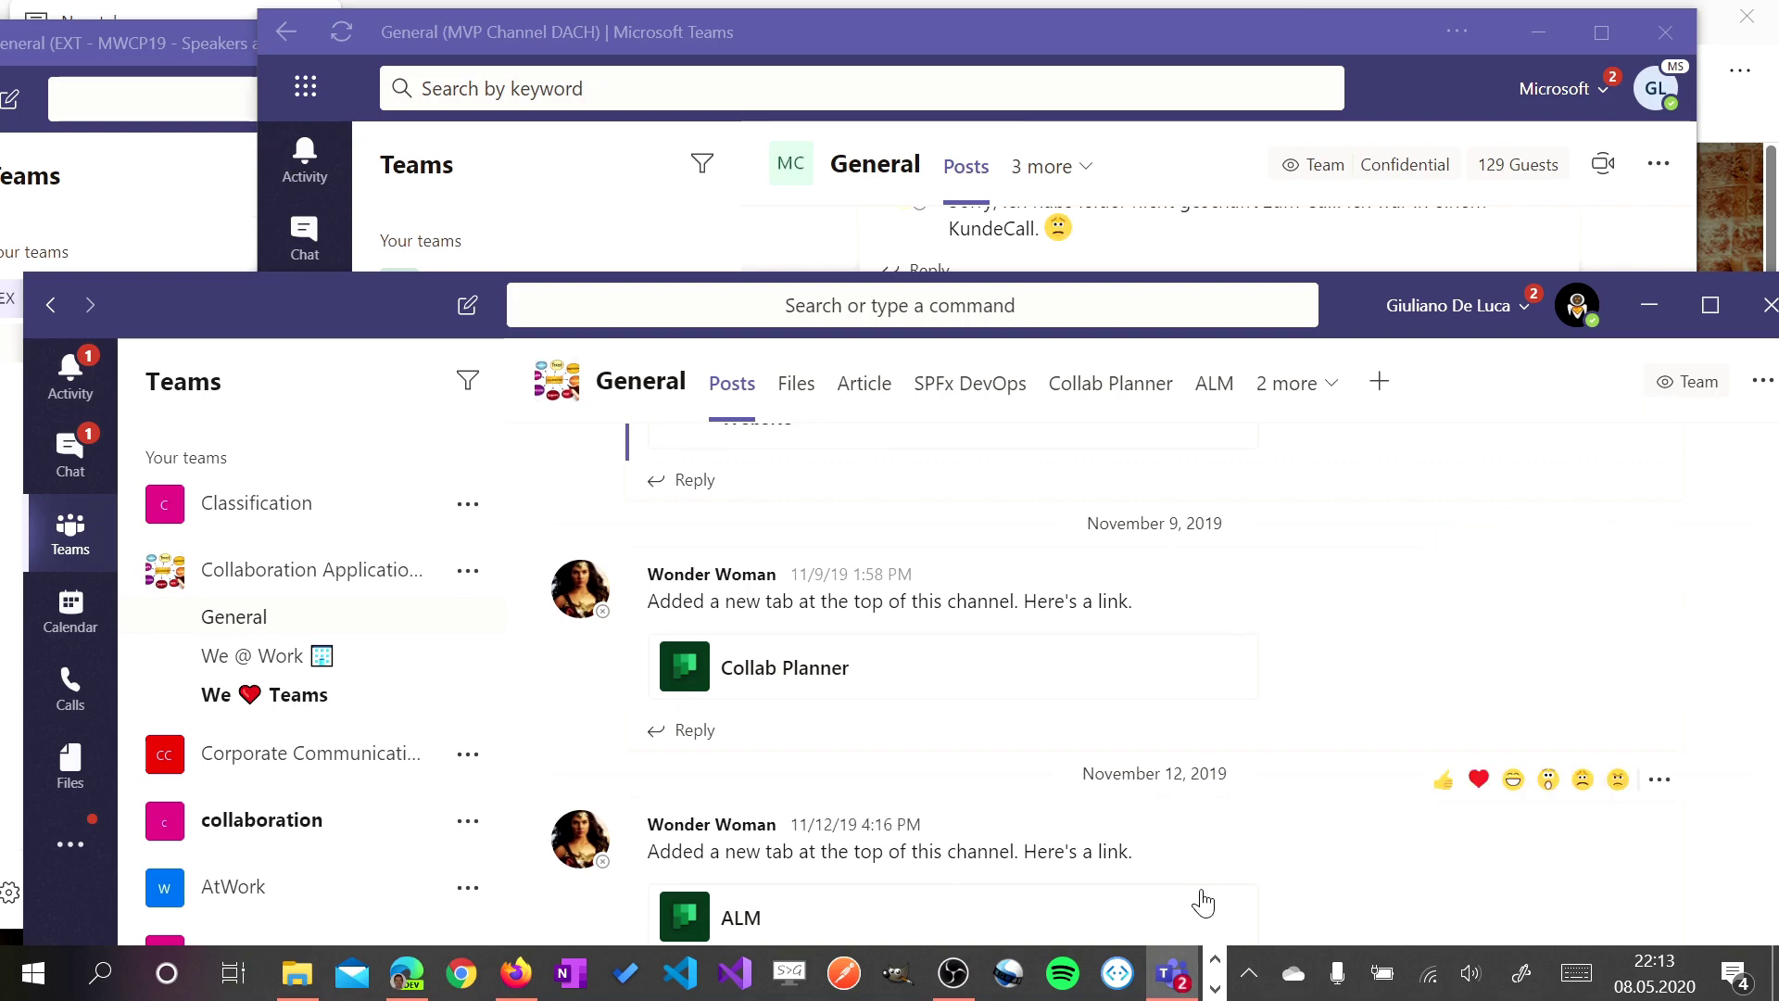
Pin outlook _ Microsoft from Start's Recently added list as a Start tile
click(38, 975)
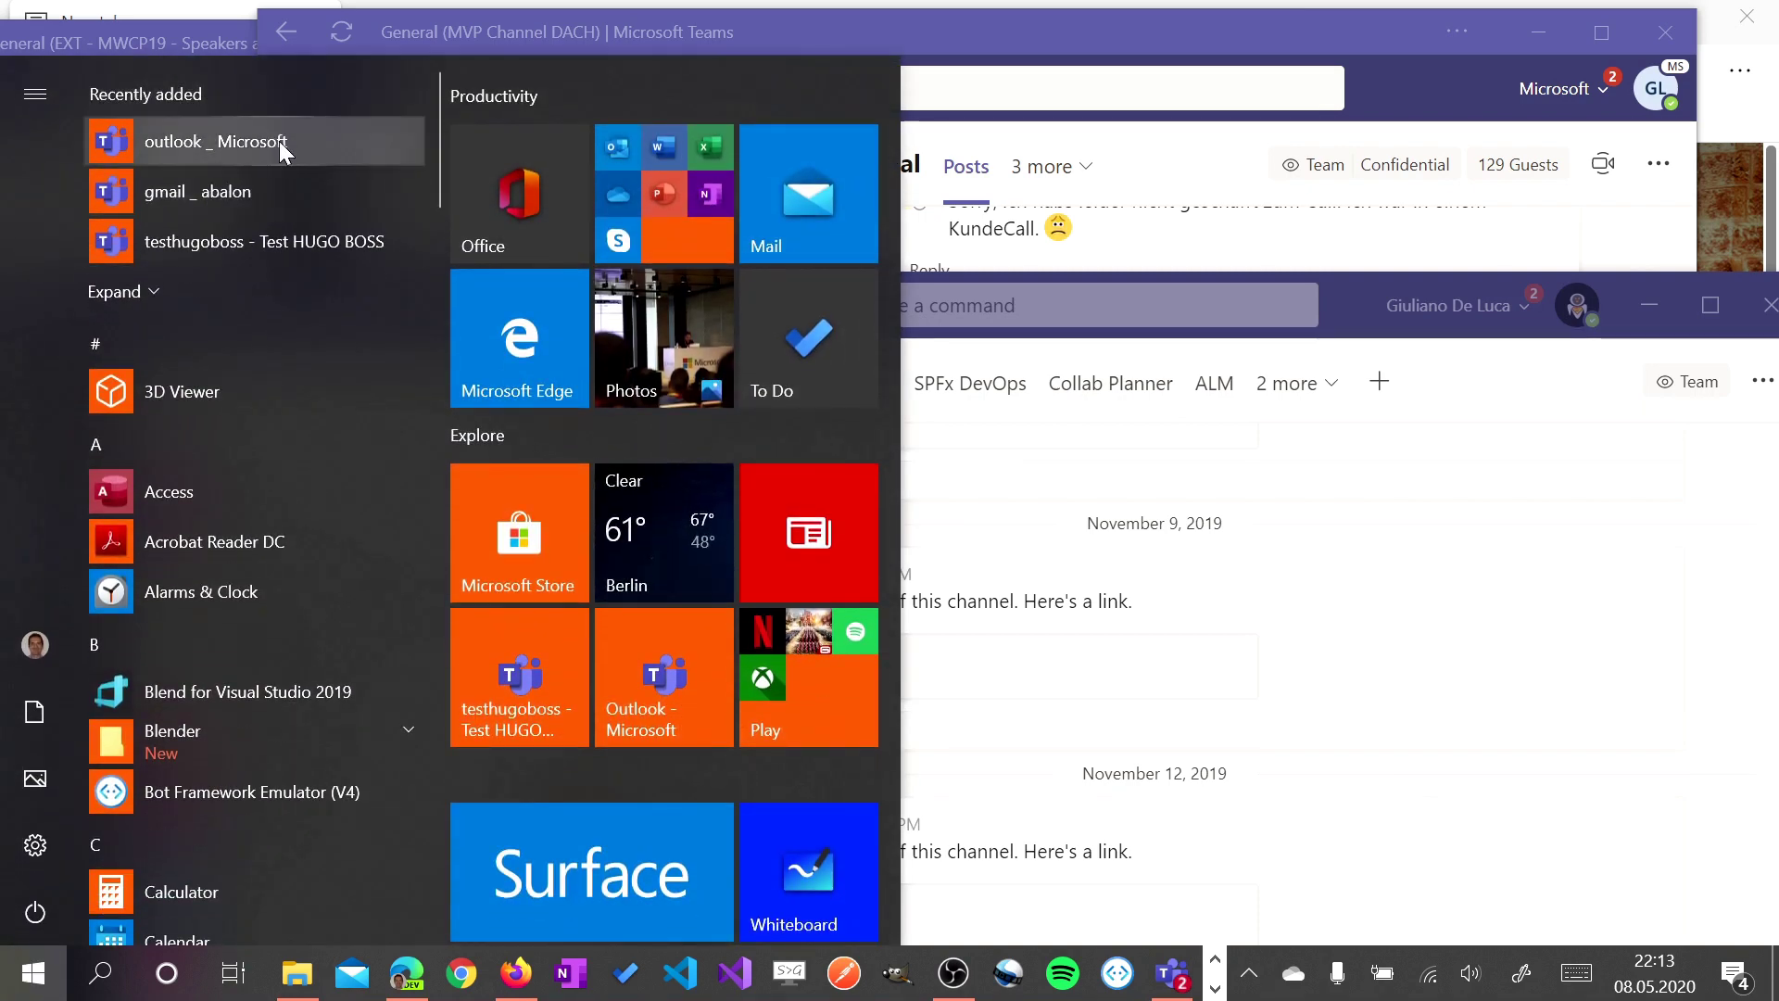
right_click(280, 140)
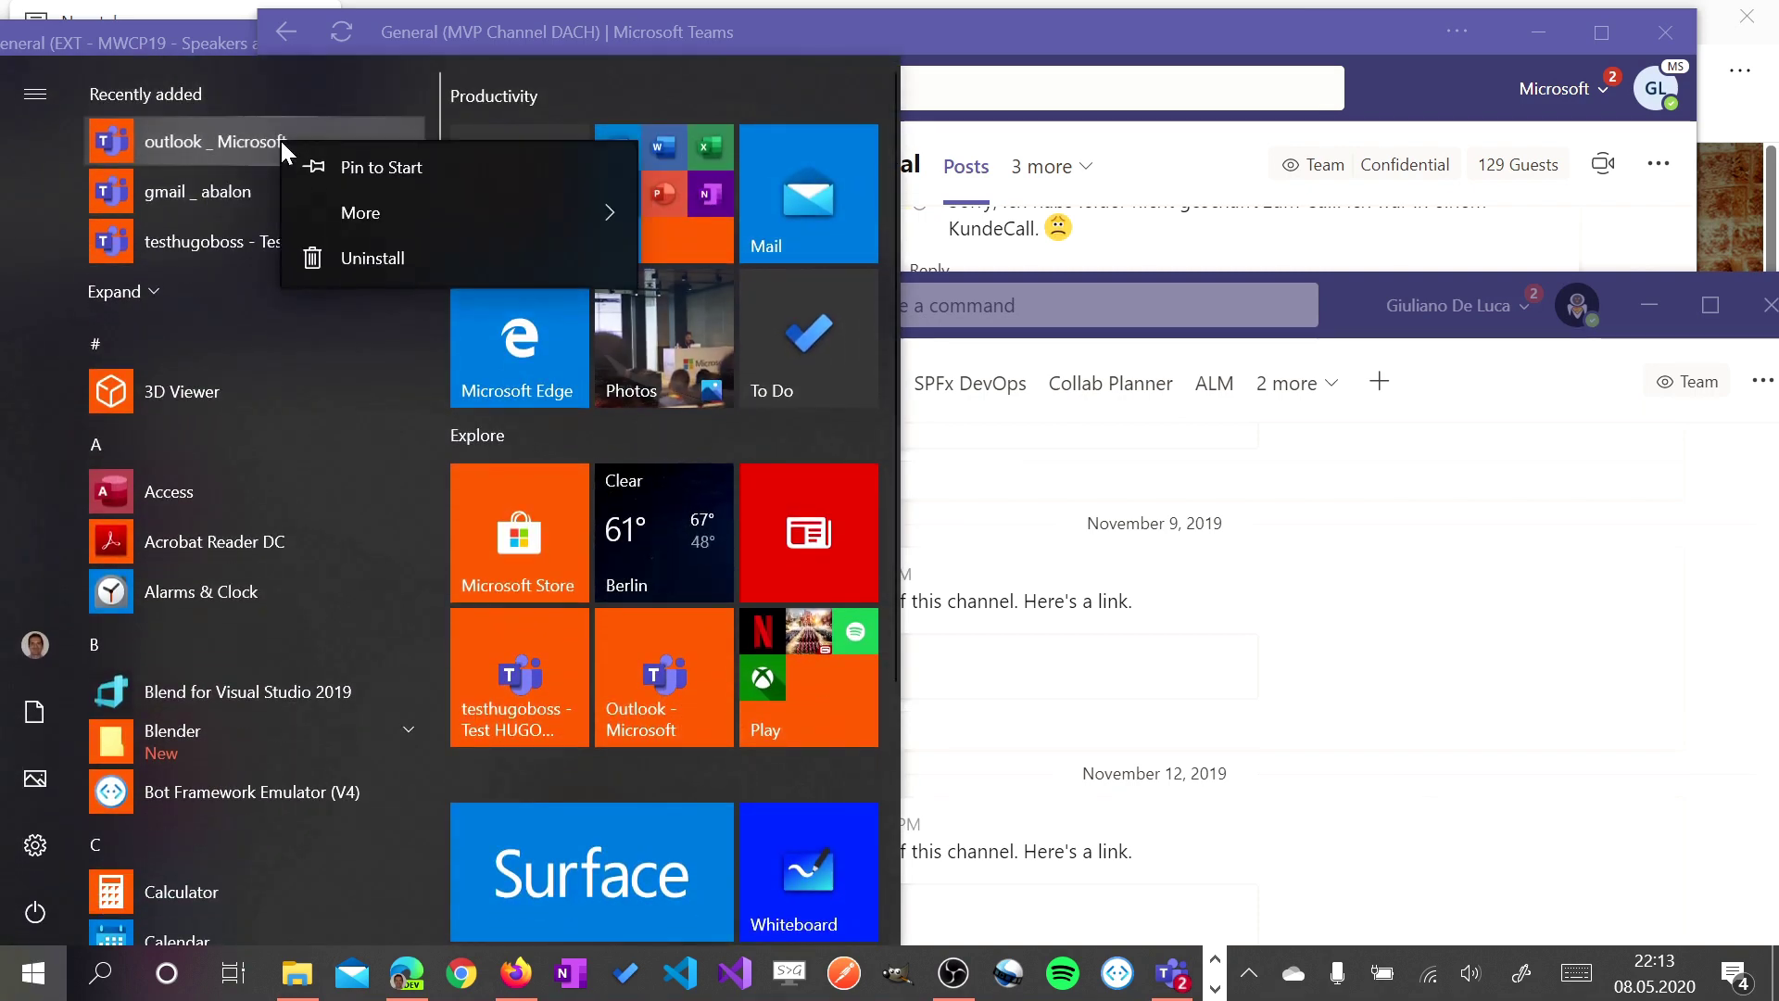
click(374, 173)
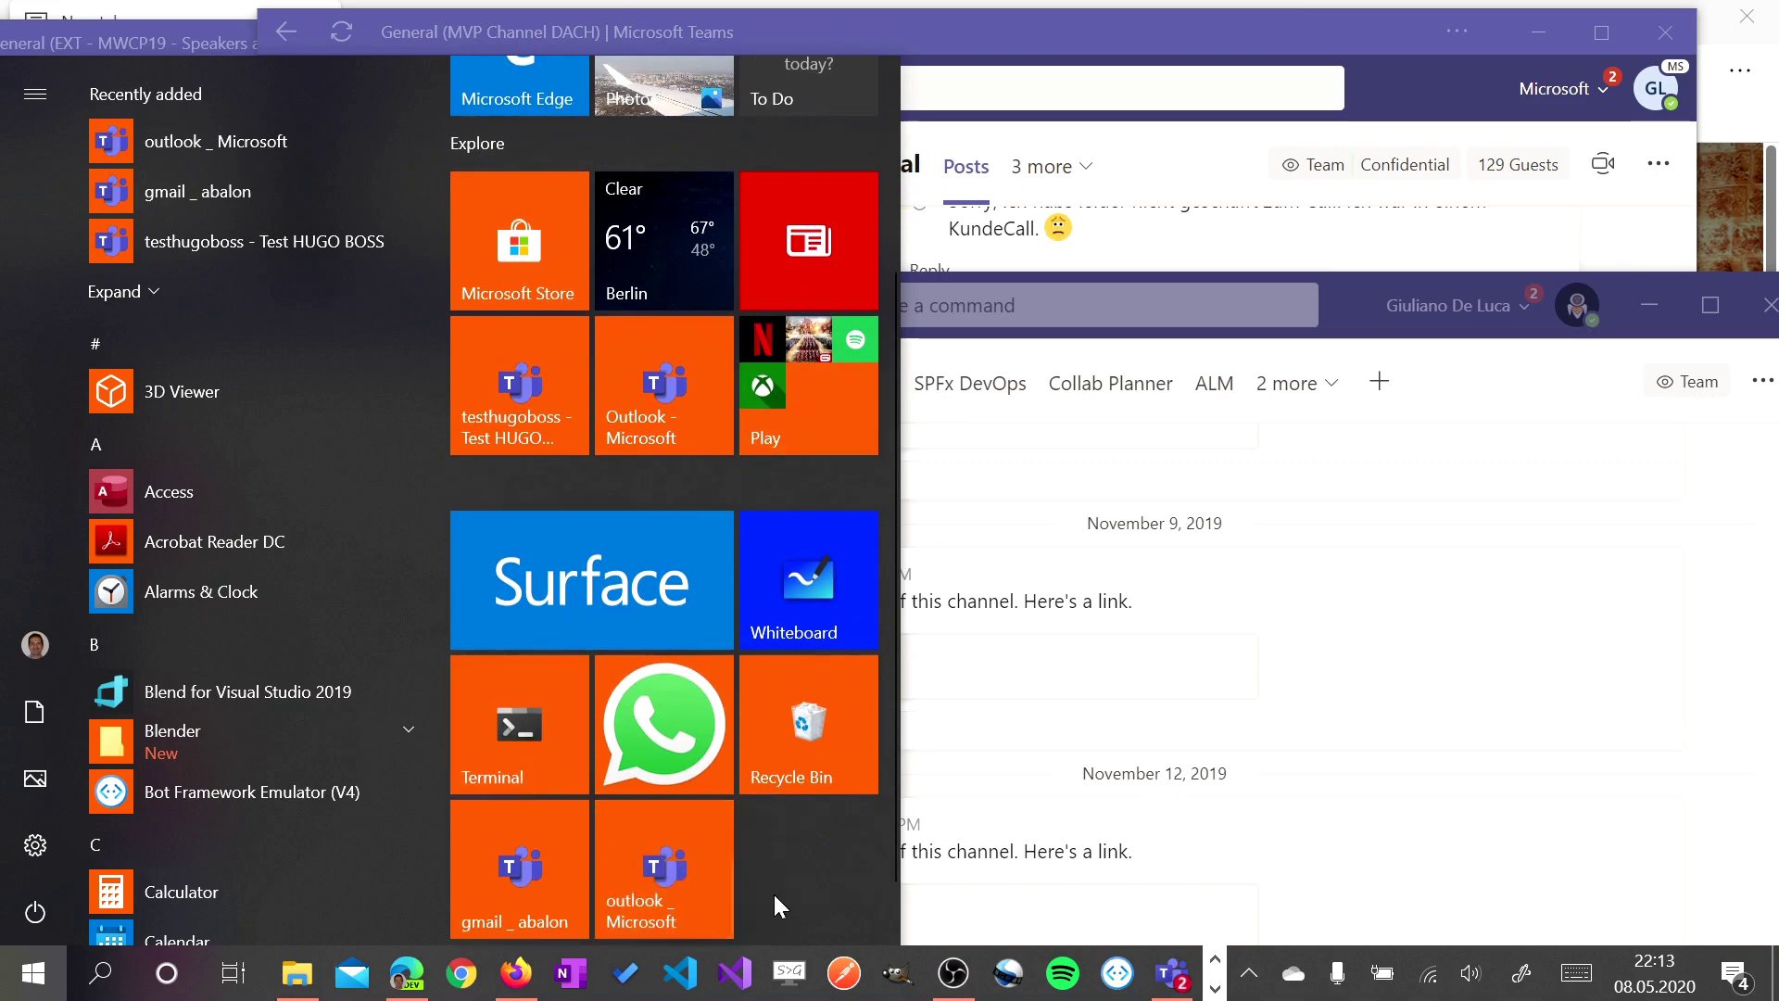
right_click(633, 875)
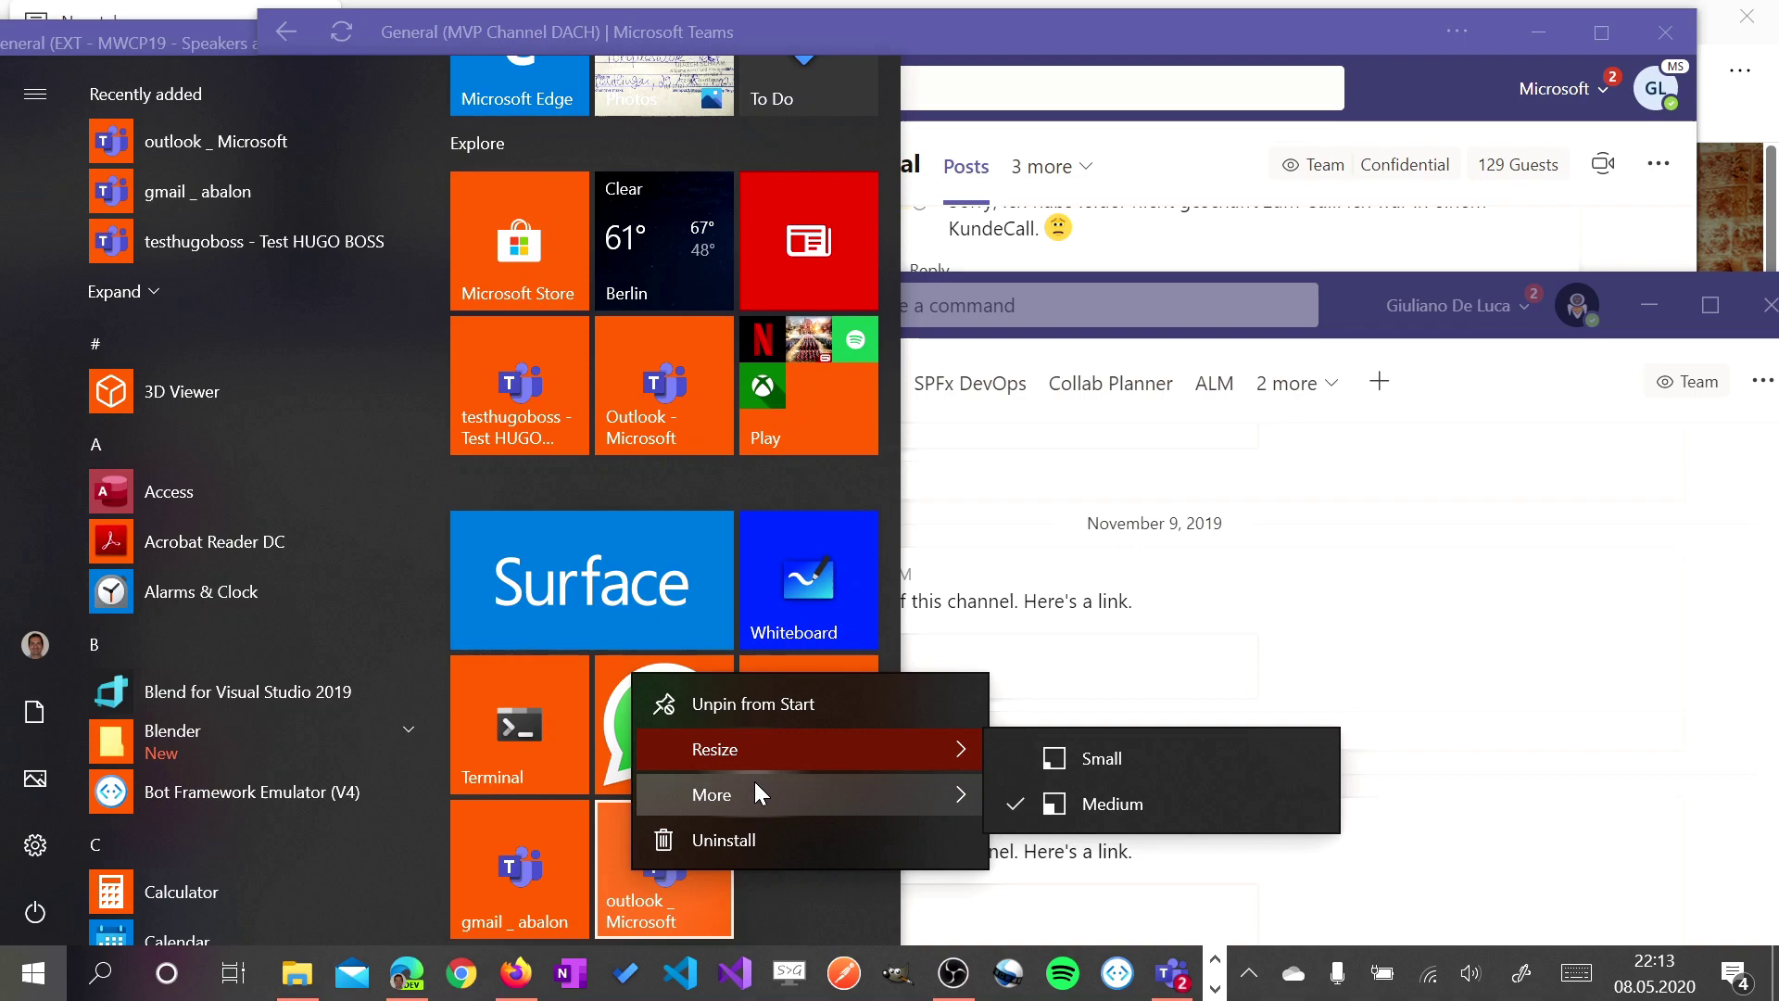
Uninstall gmail _ abalon in Programs and Features, confirm Remove in Edge, and close the list
click(767, 841)
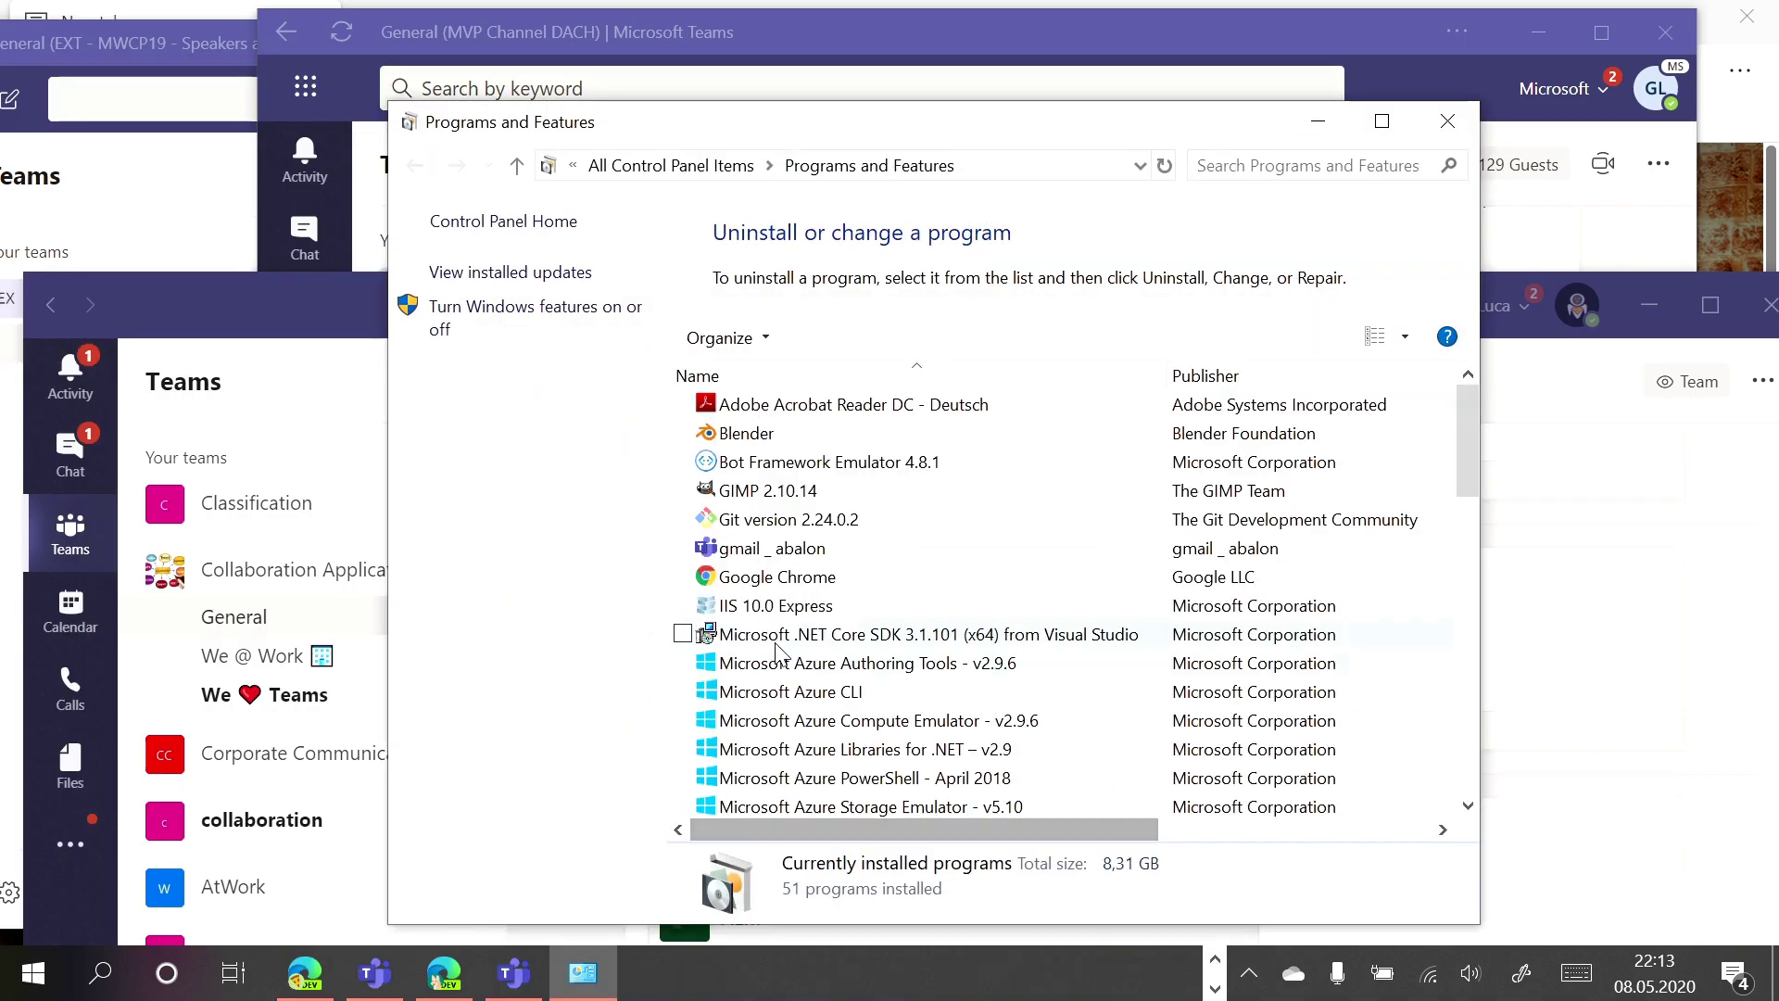
click(947, 556)
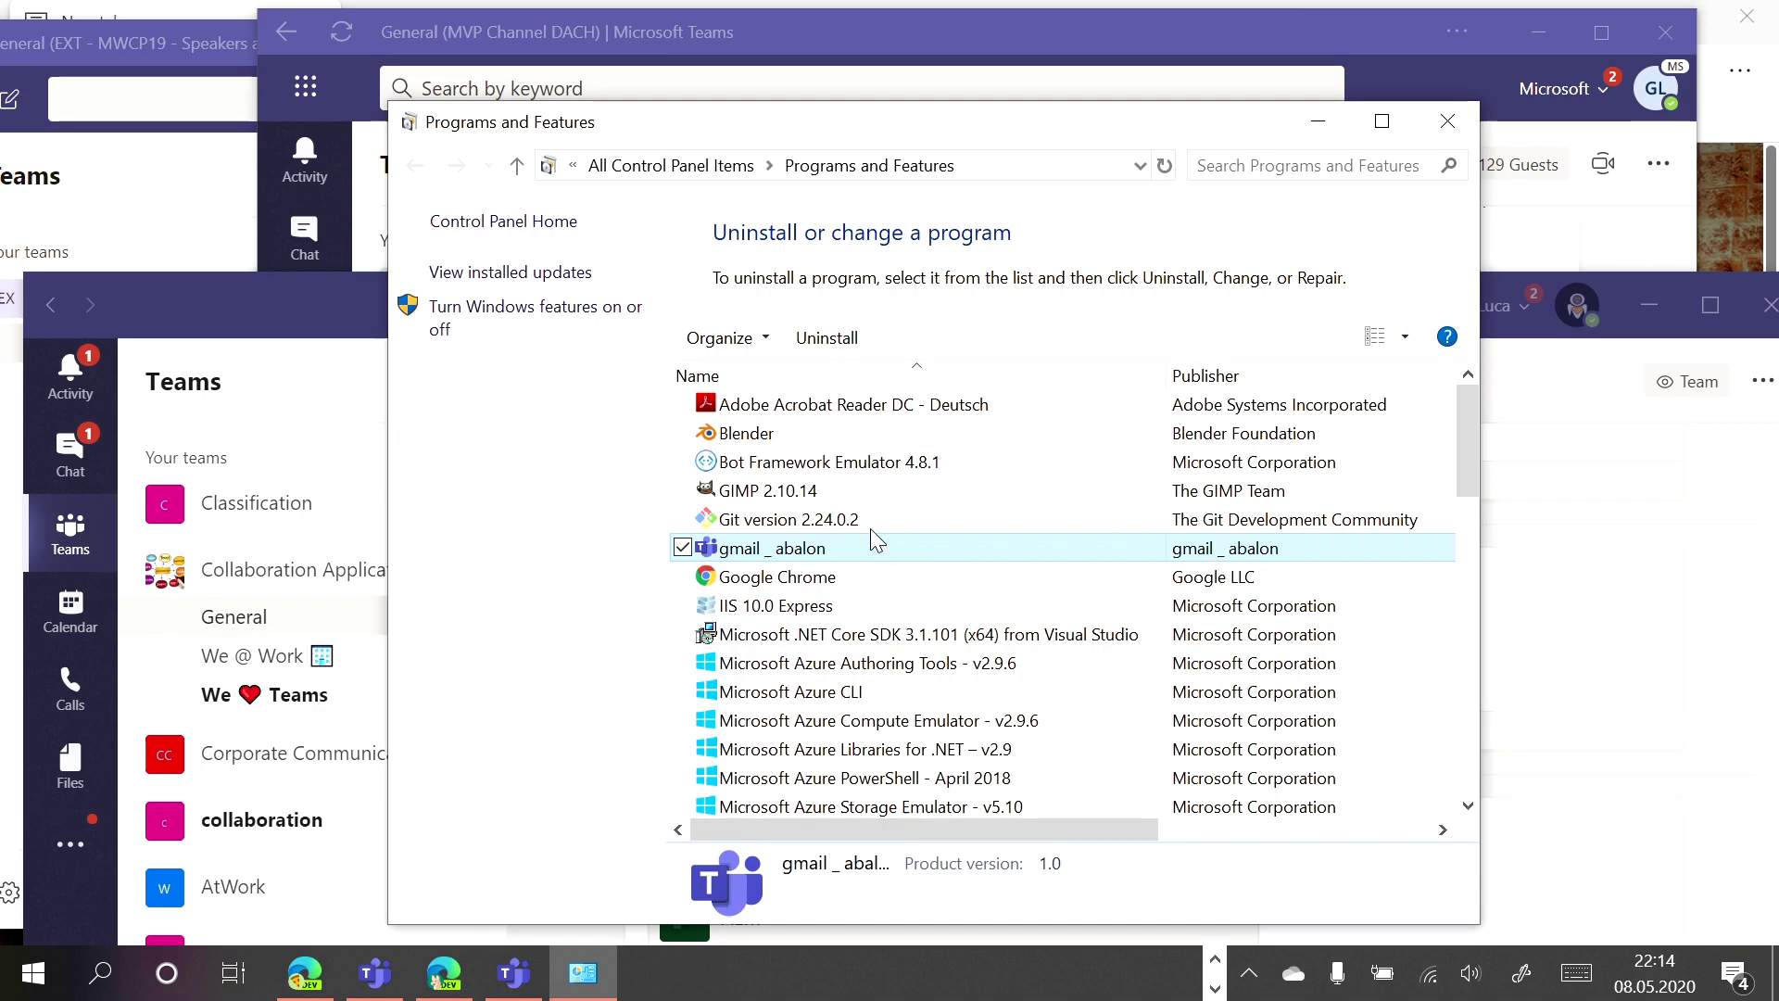
click(851, 351)
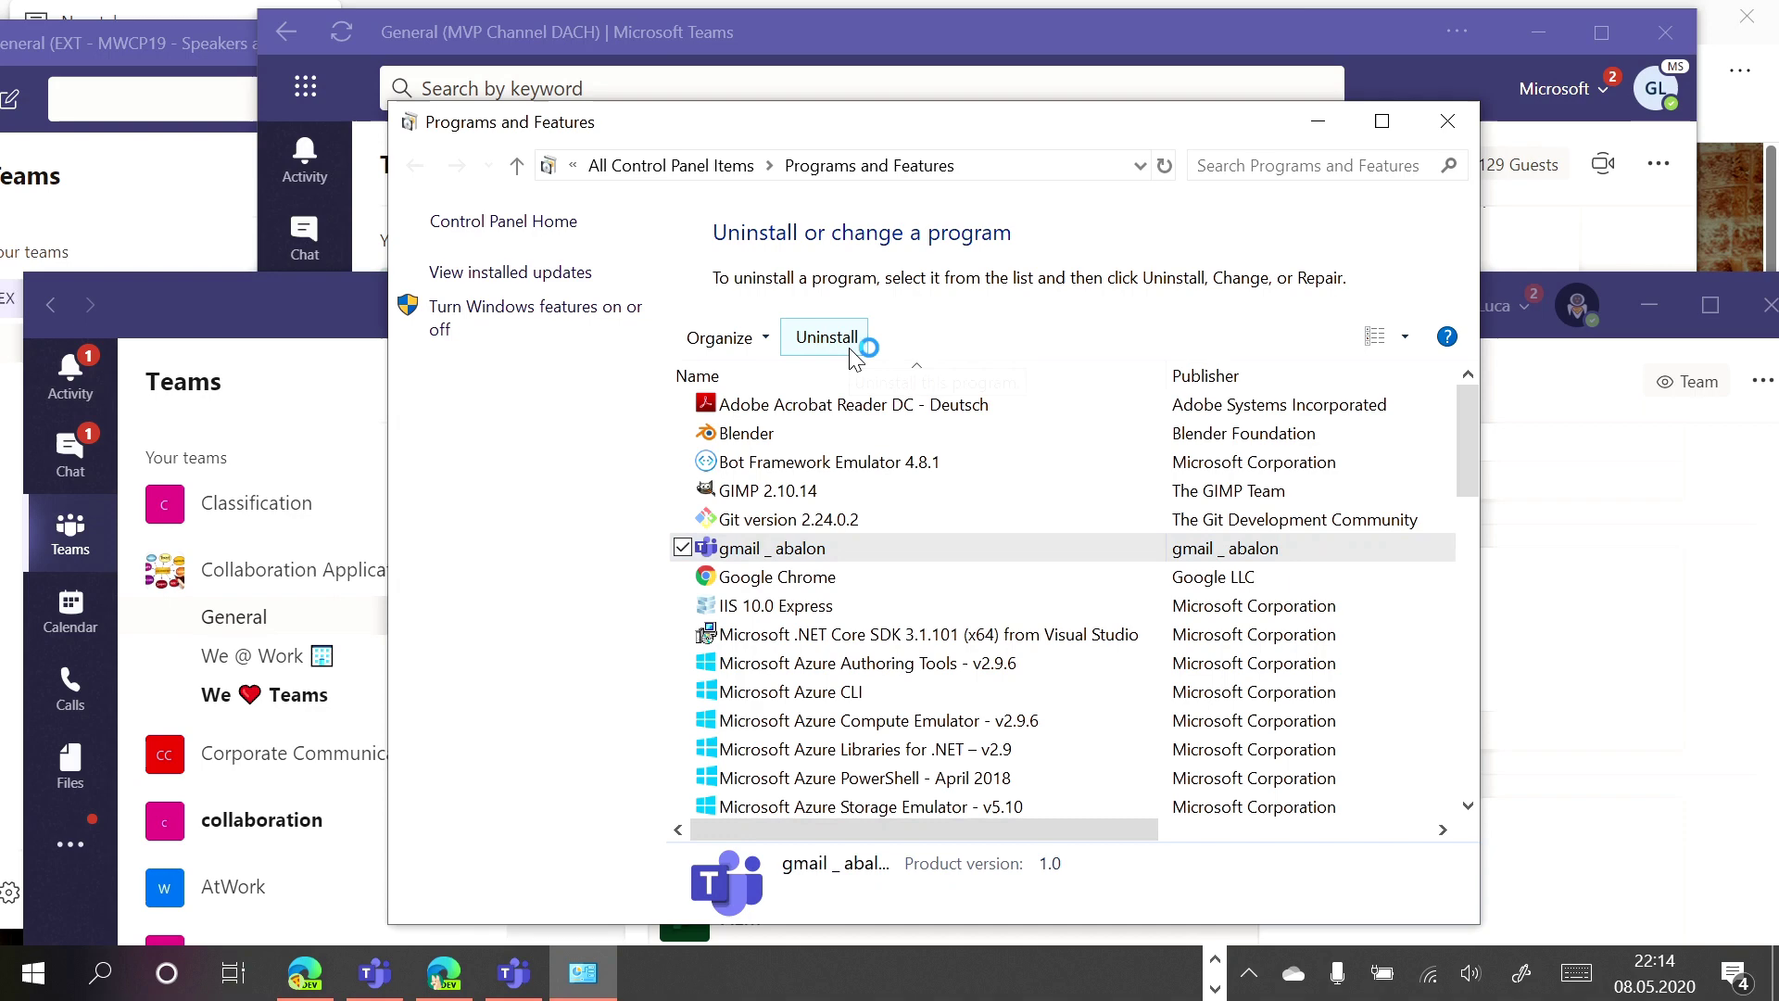
click(685, 224)
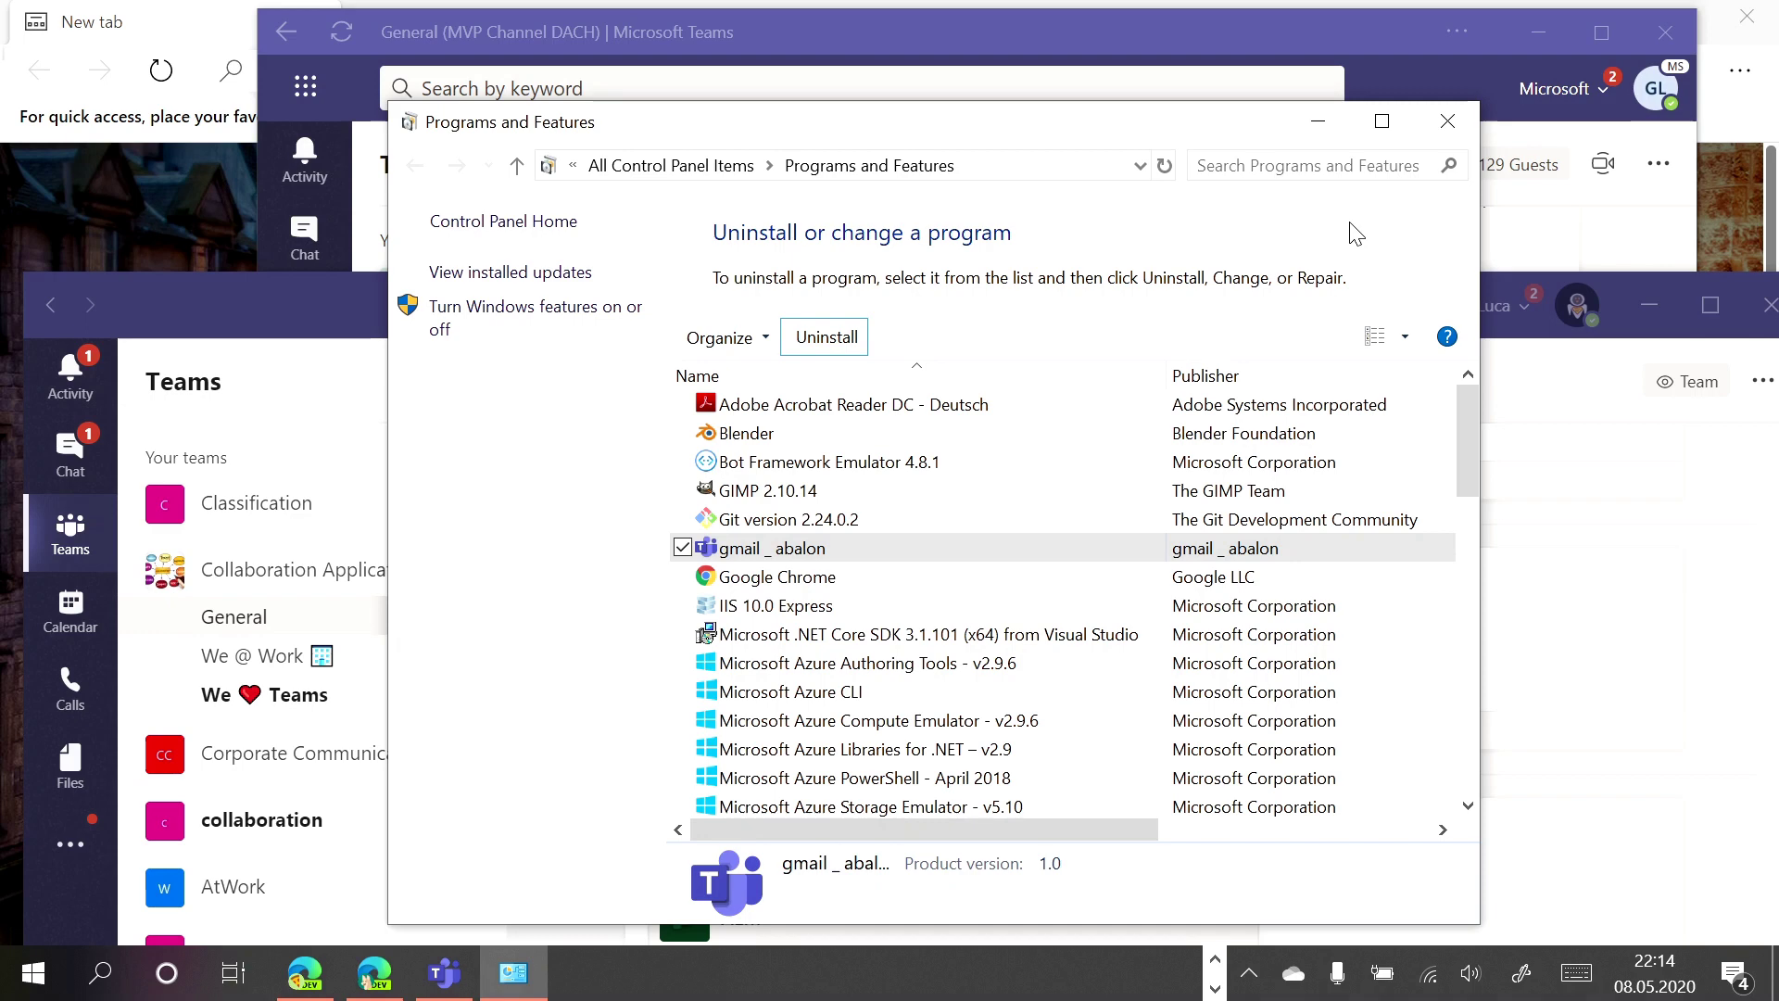
click(1462, 128)
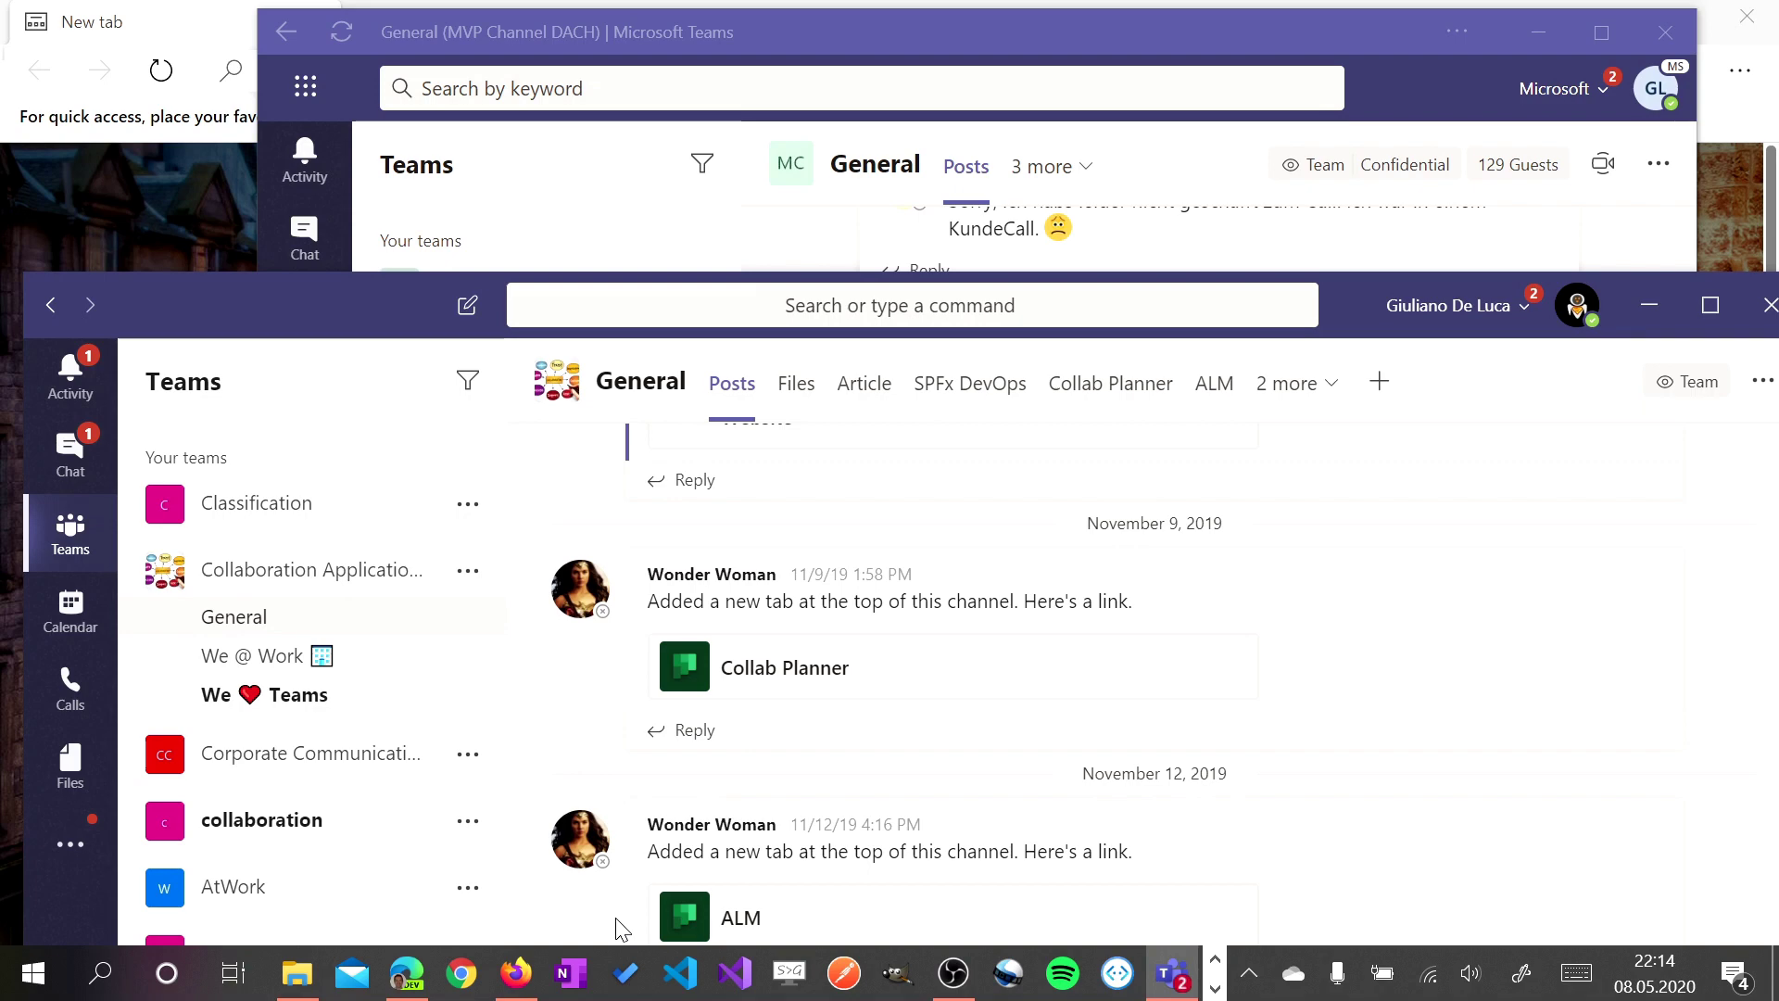
Switch to Firefox and open the Multi-Account Containers toolbar panel offering container sync
click(514, 982)
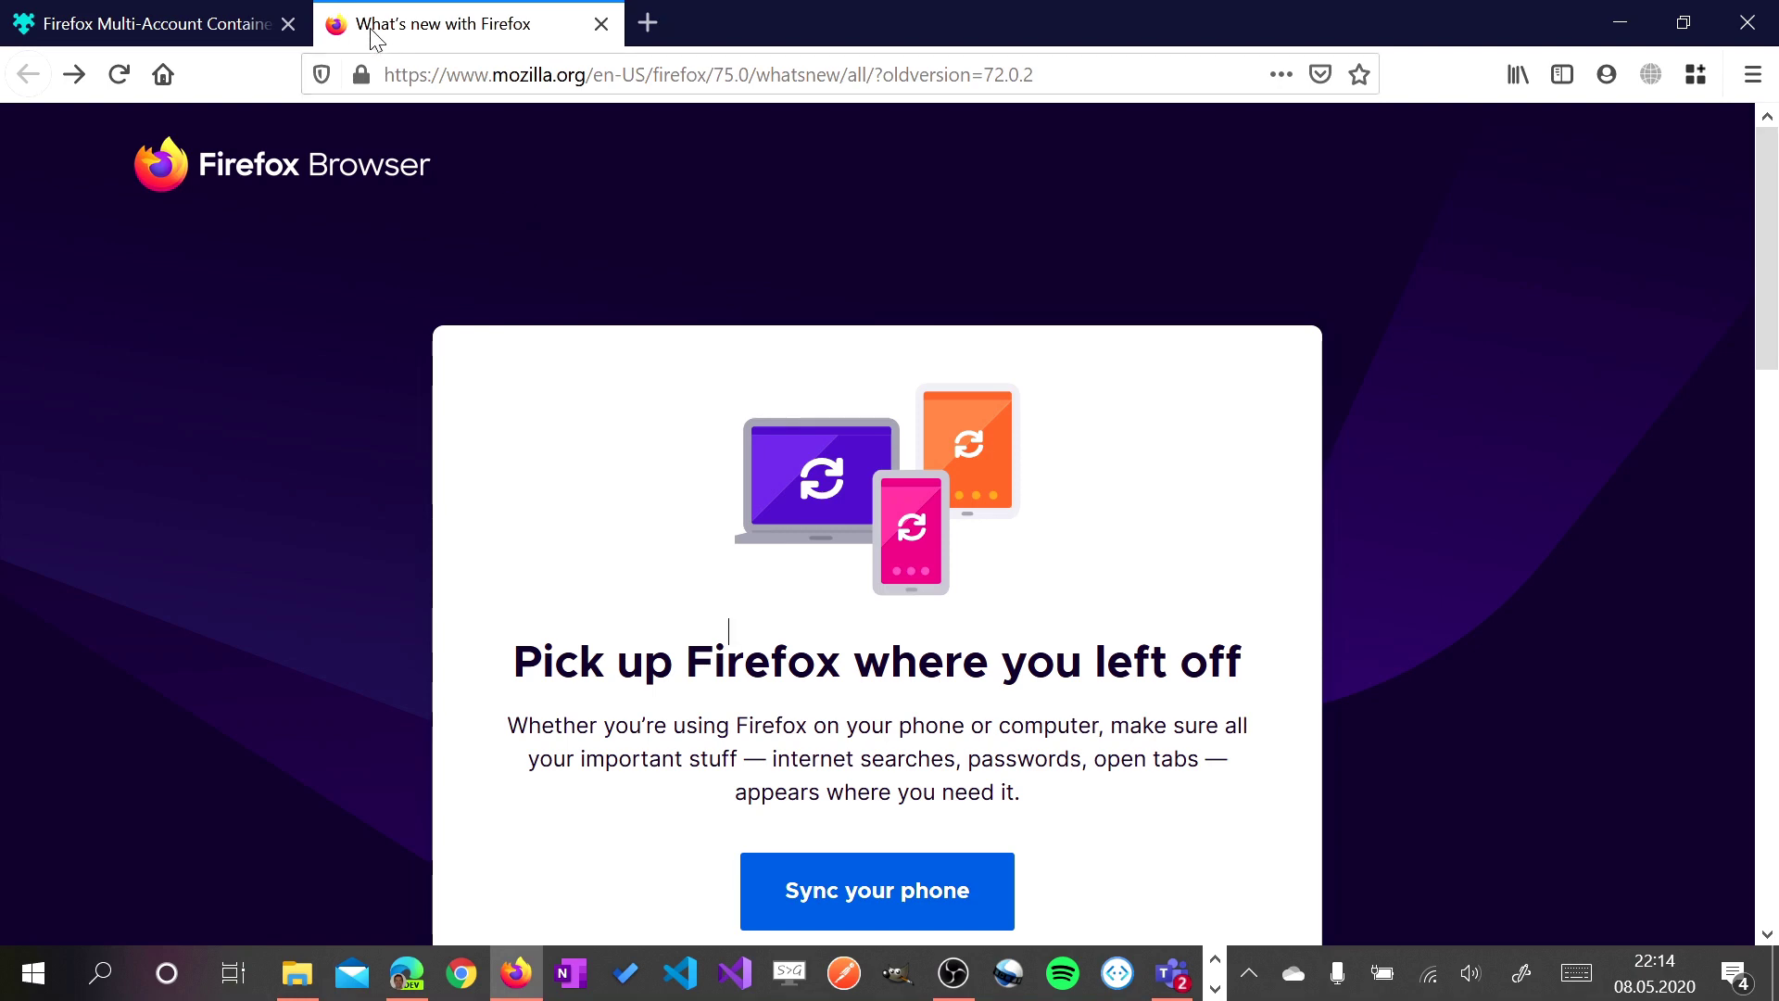
click(162, 41)
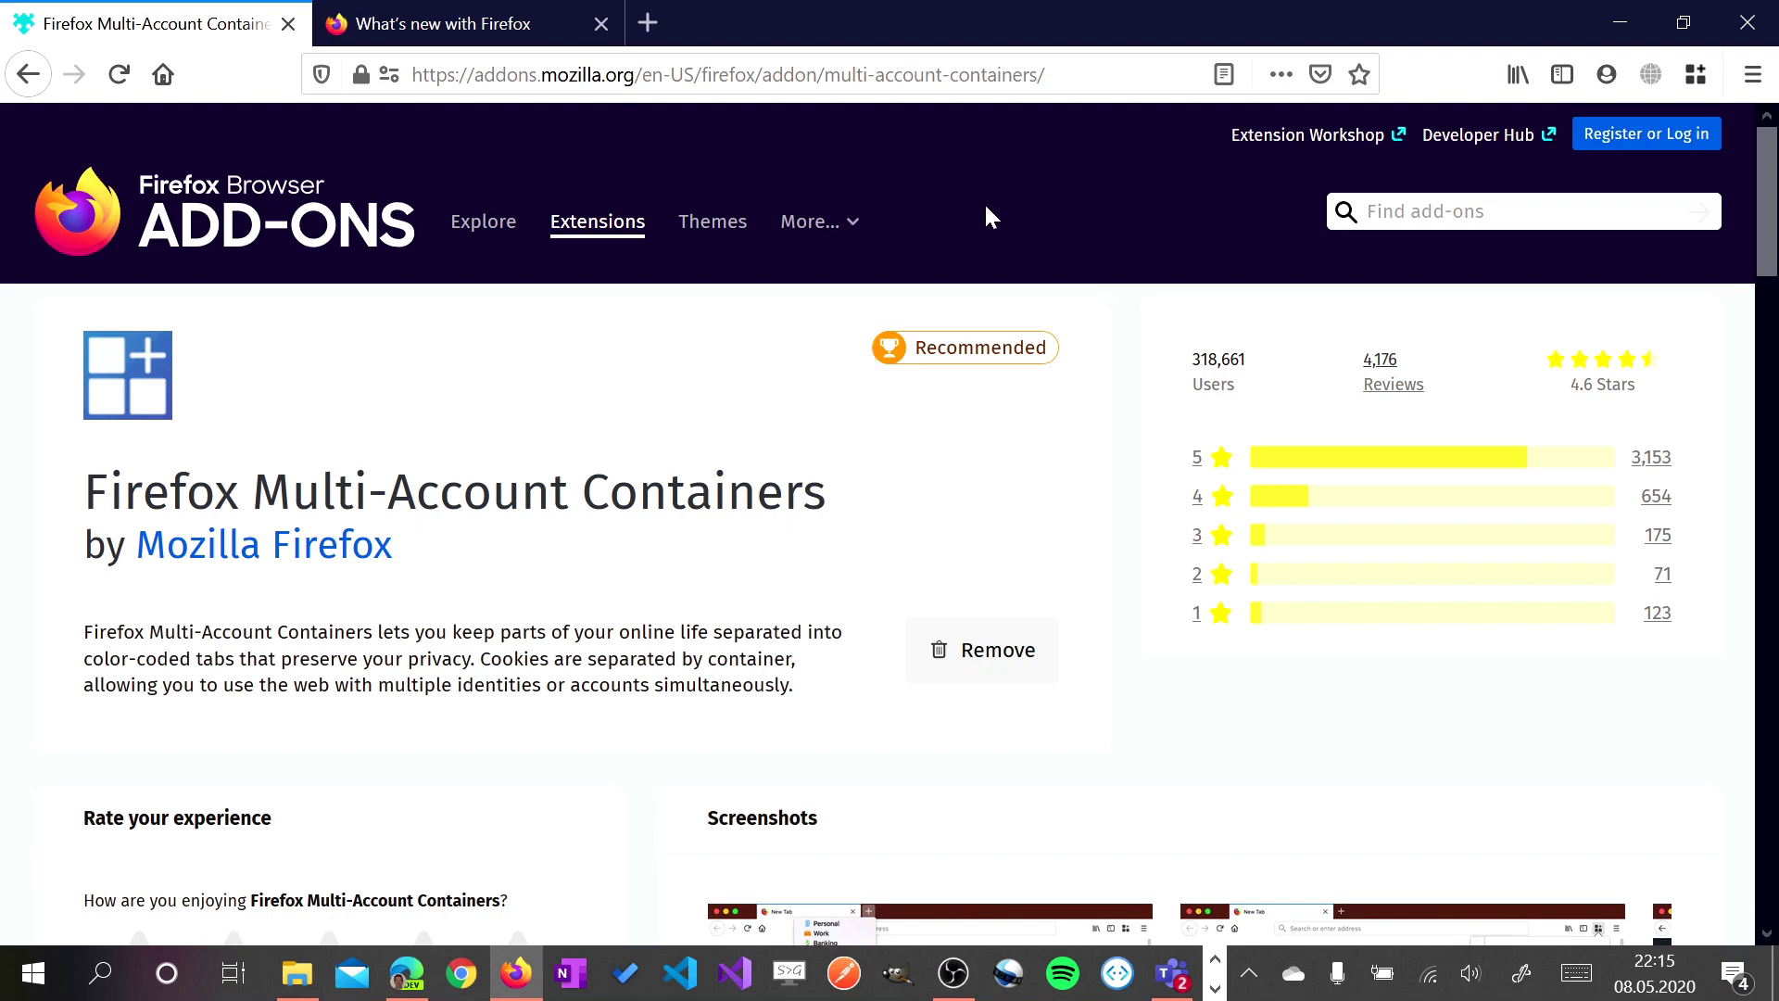
click(456, 23)
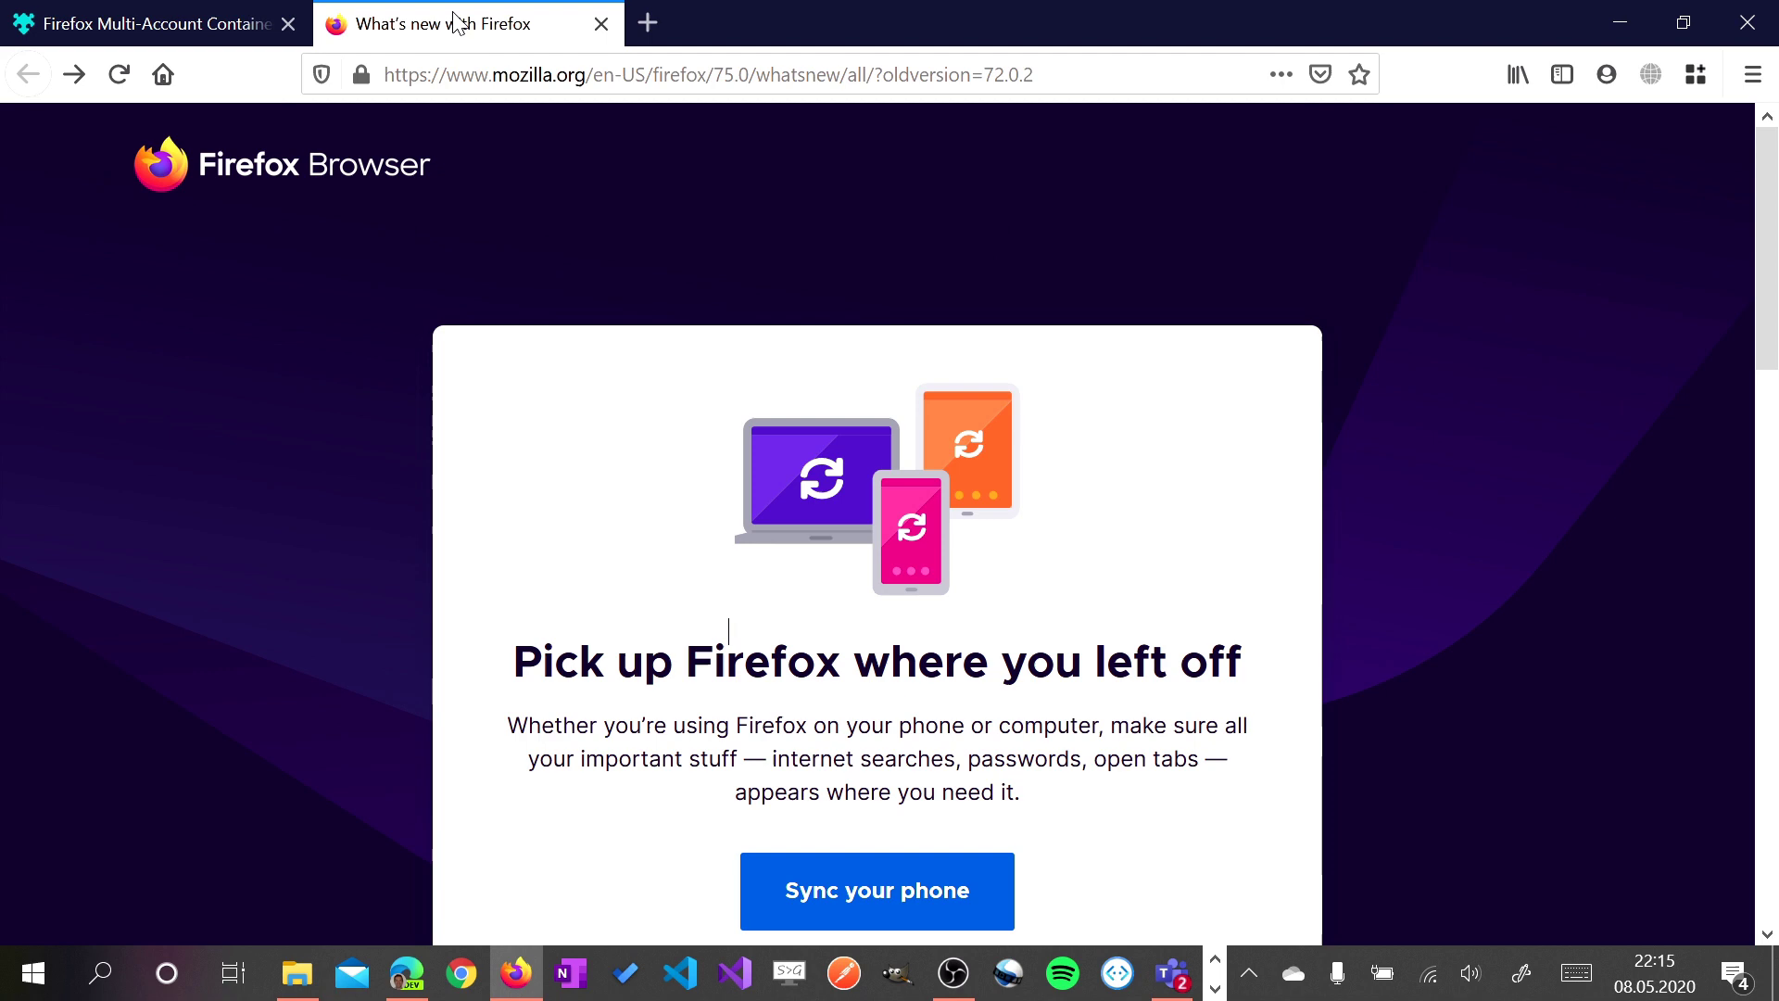
click(1698, 80)
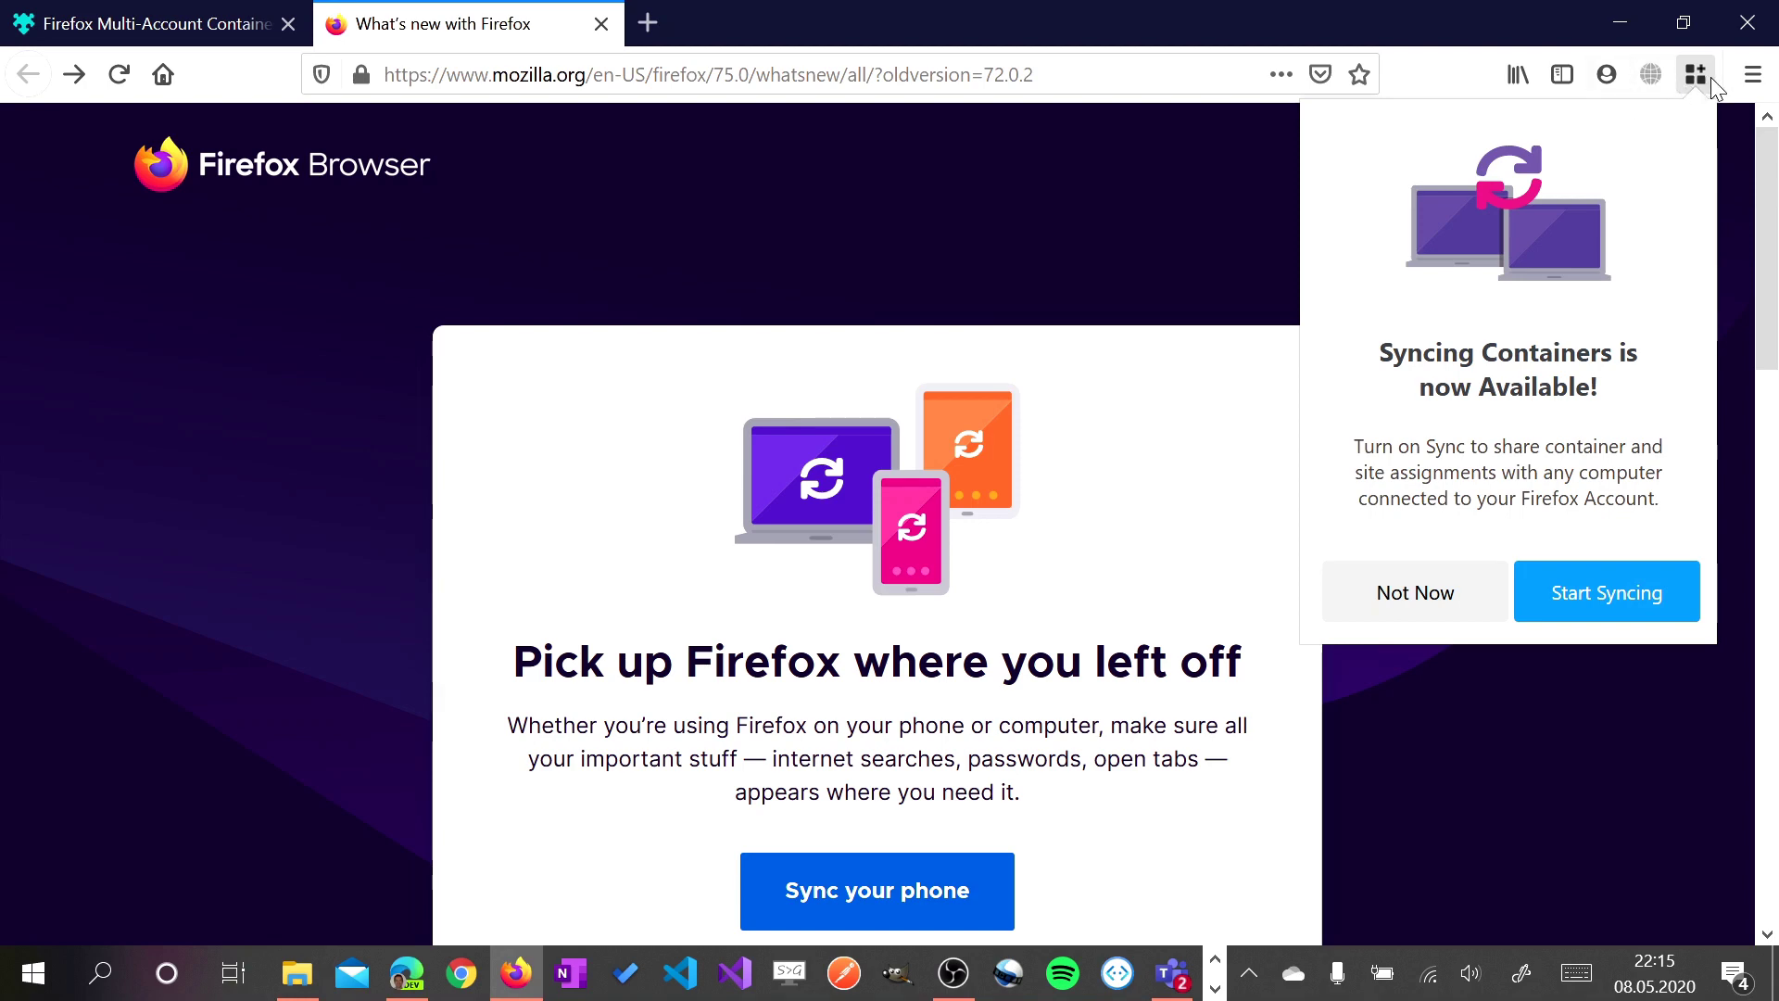
Open the Multi-Account Containers panel and decline syncing with Not Now
click(1756, 82)
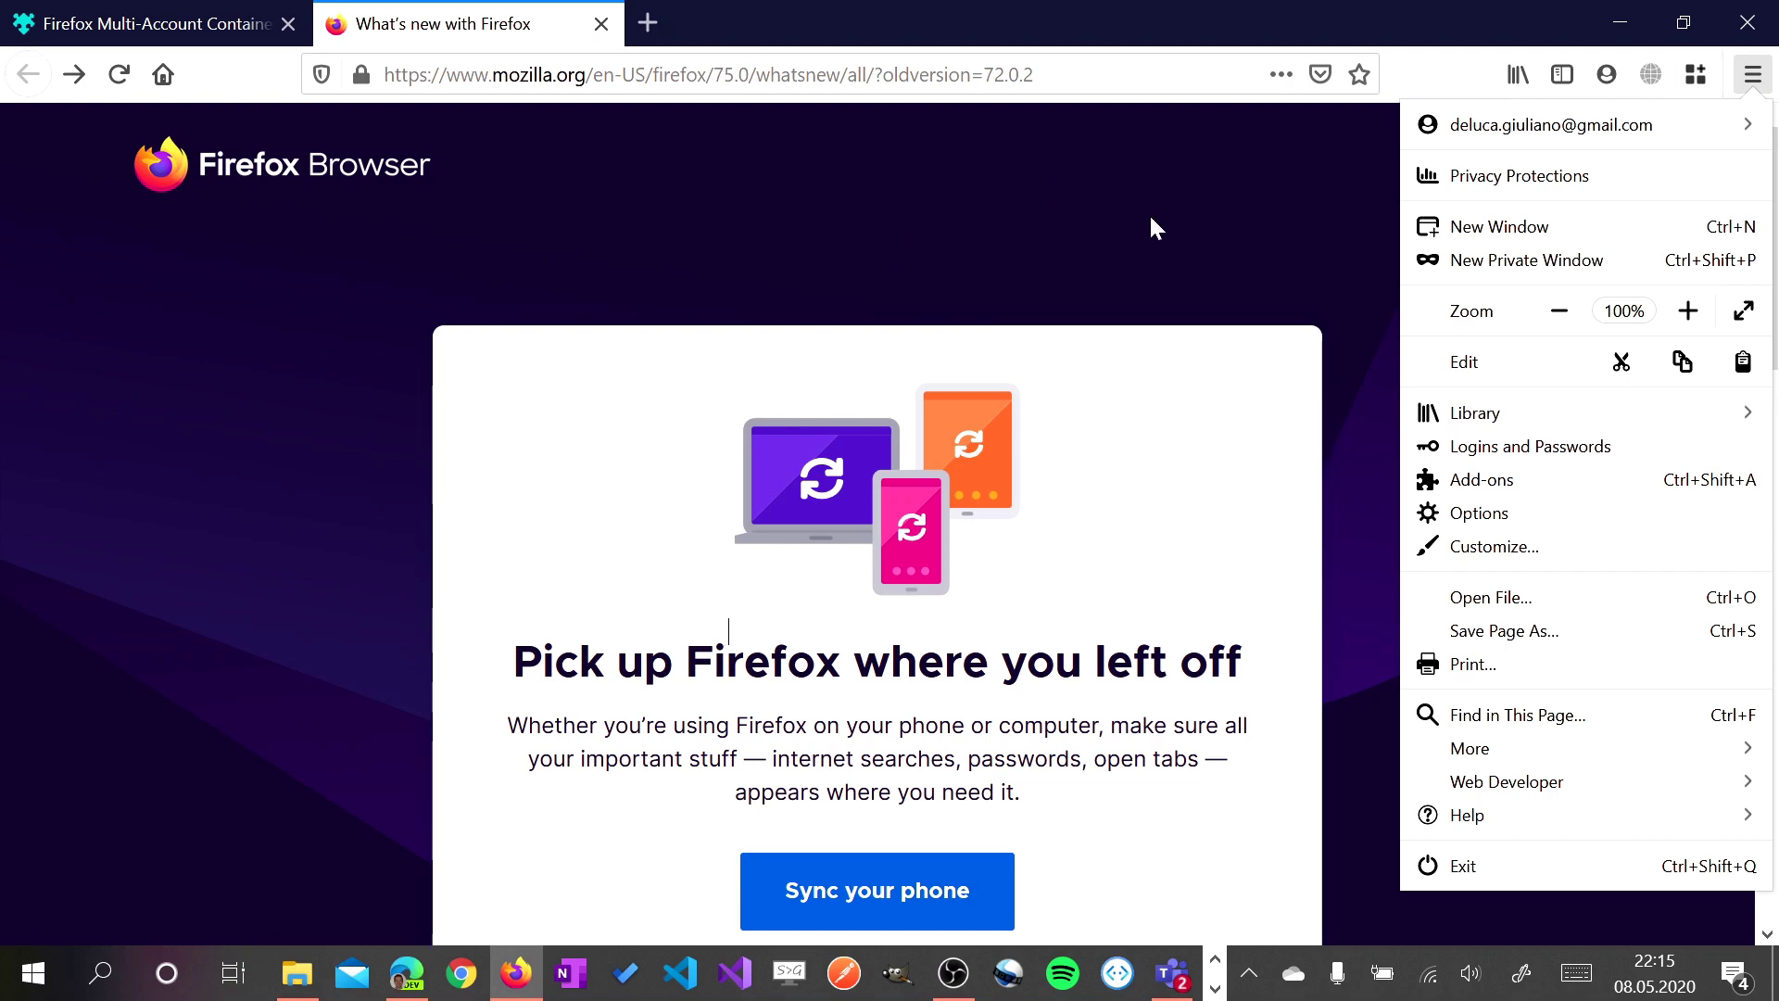
key(ctrl+shift+Tab)
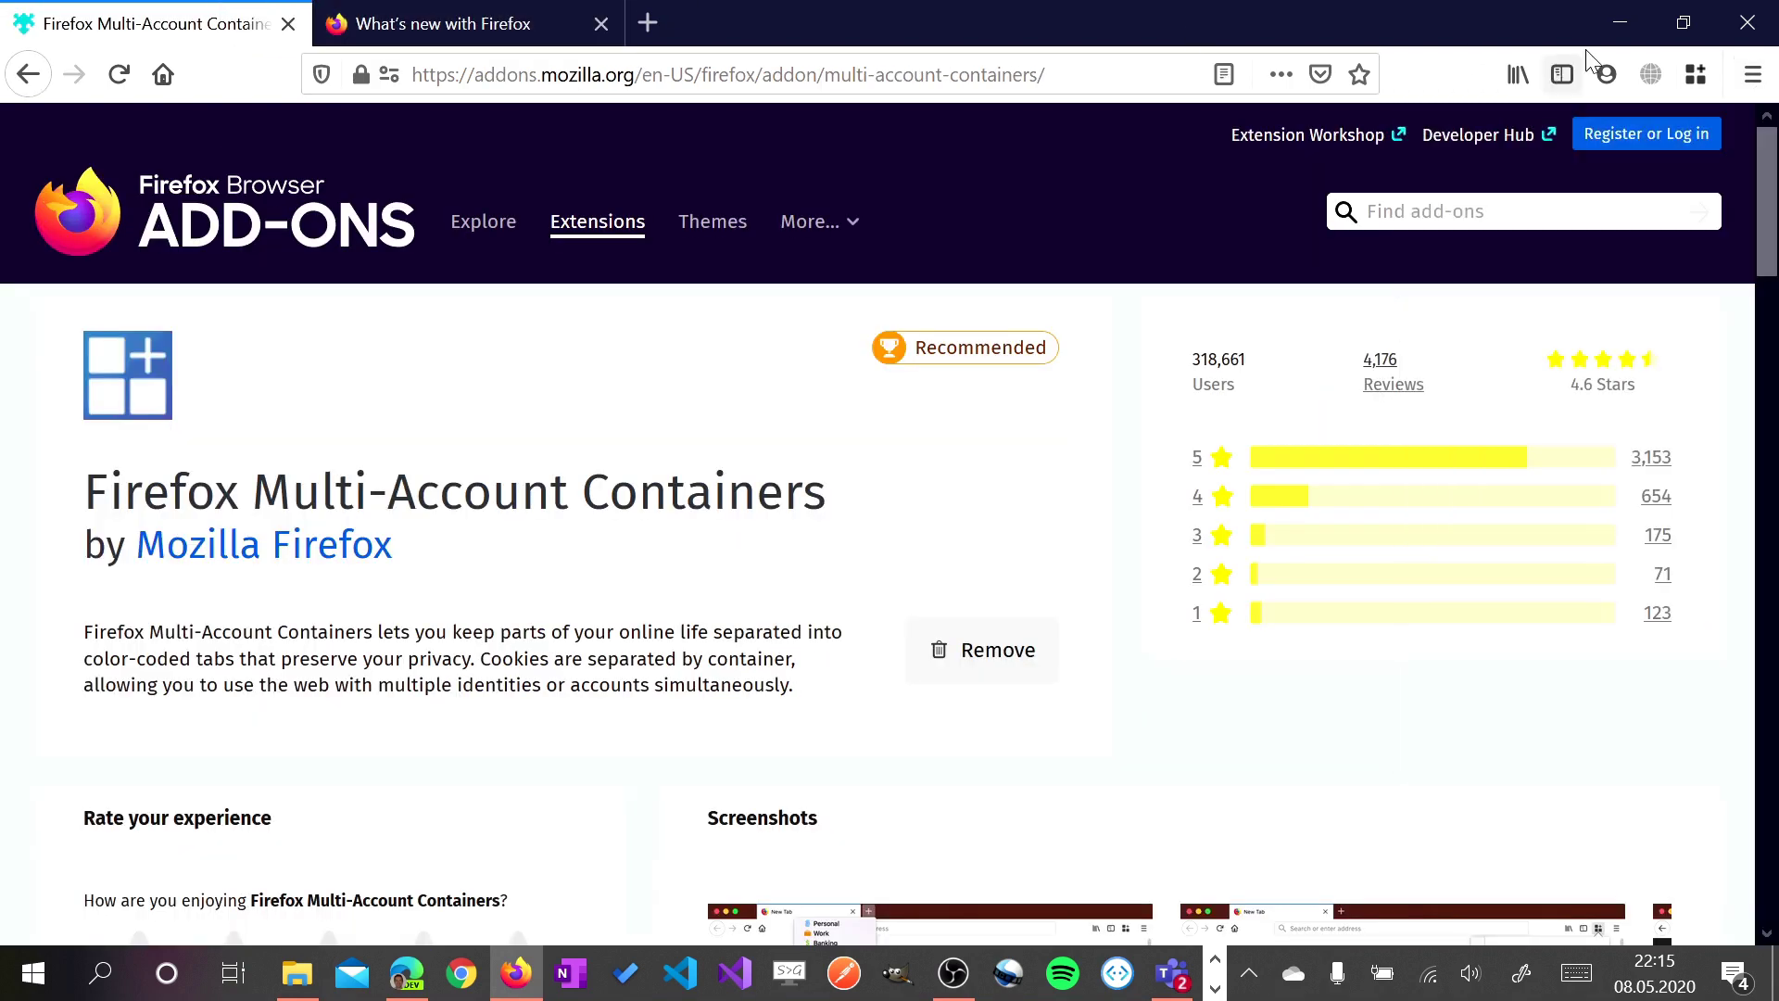
click(1695, 78)
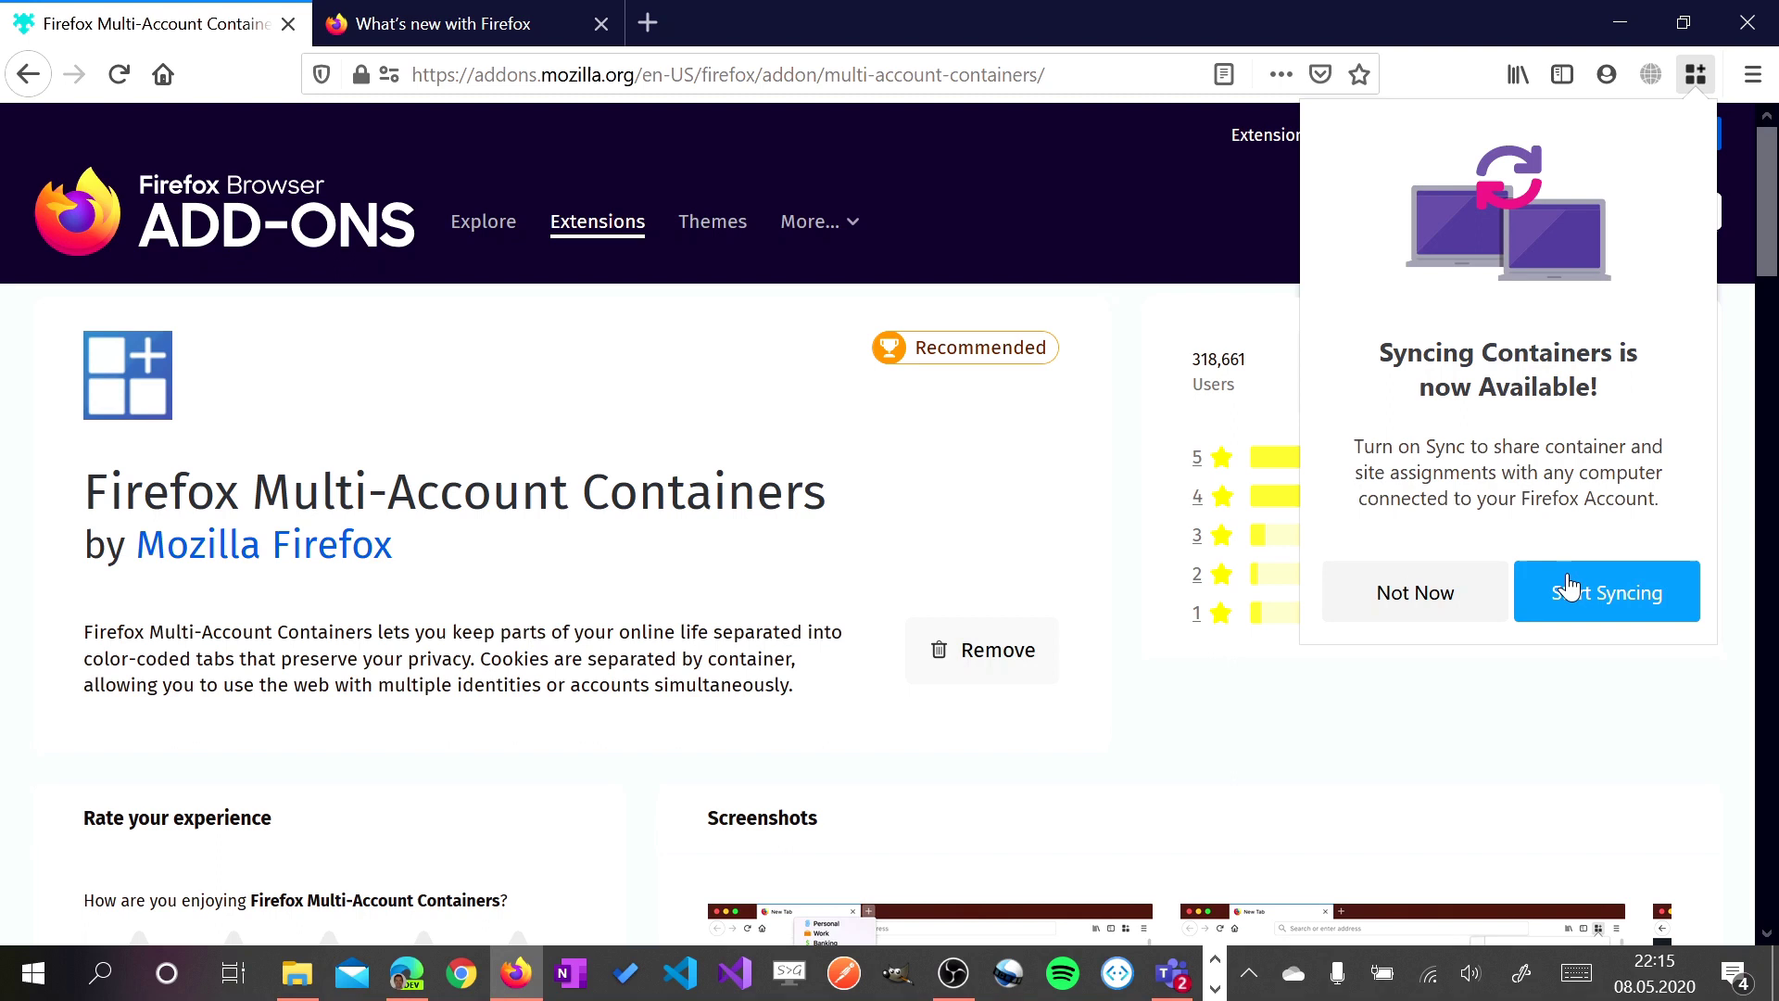
click(1493, 603)
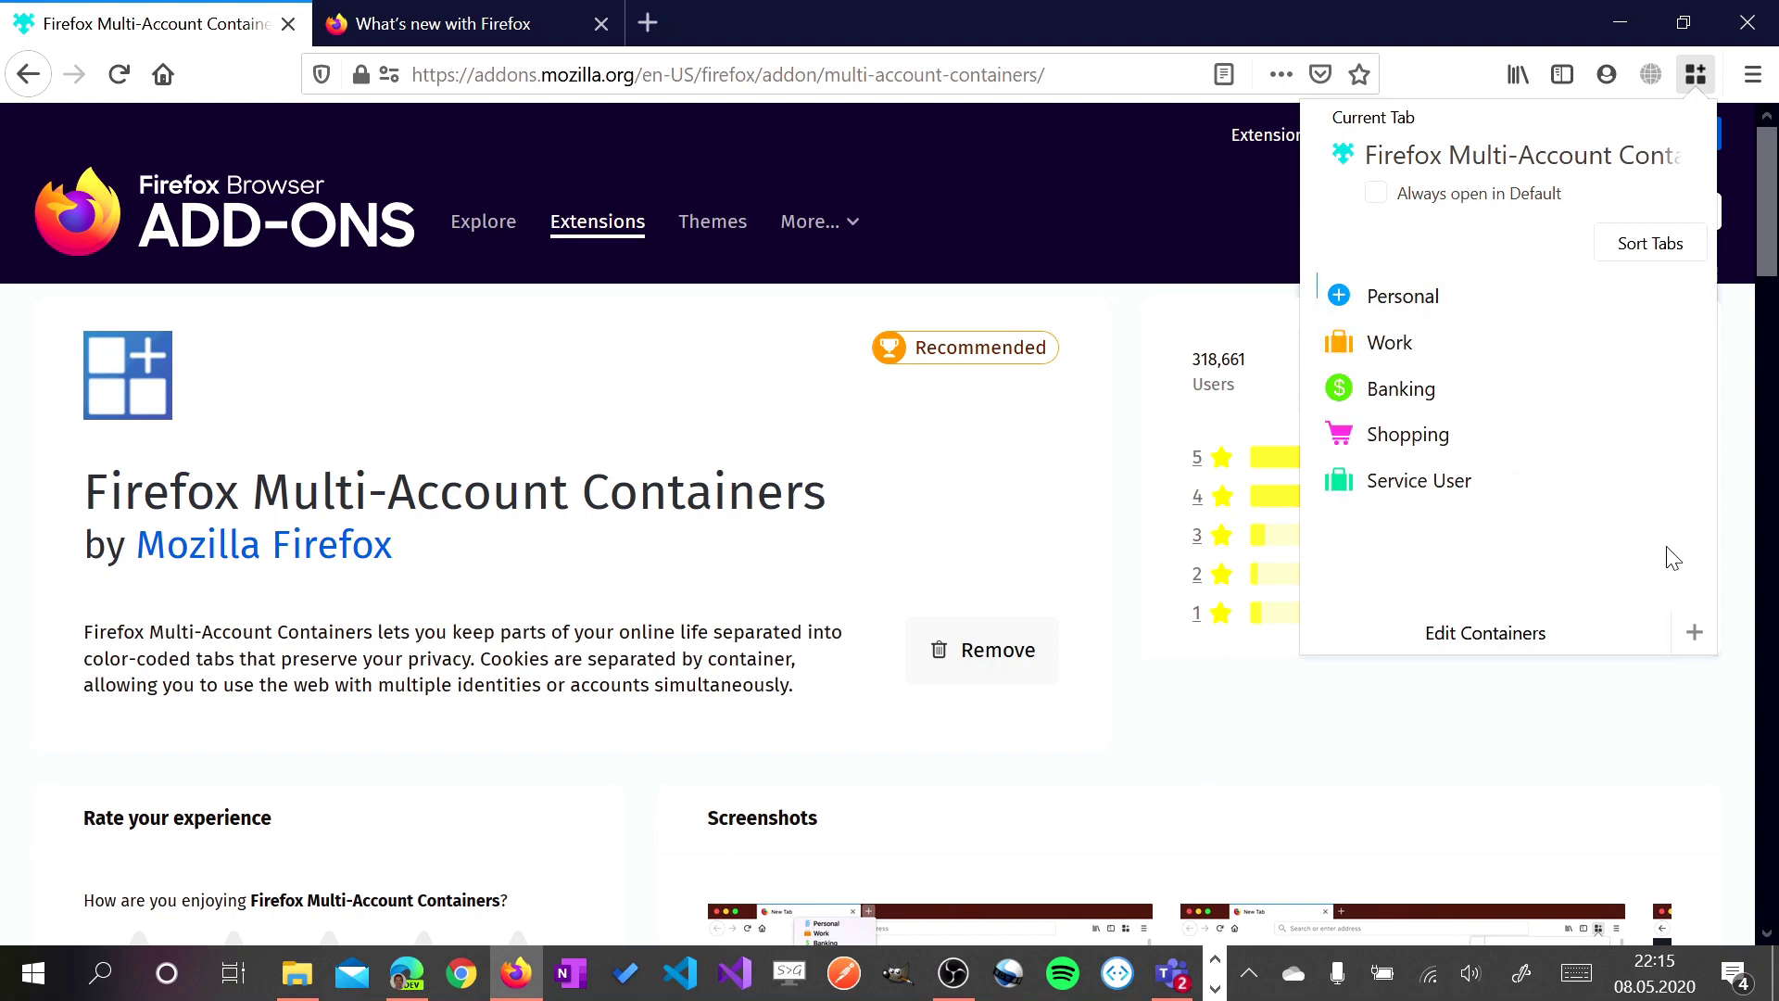
Create a container named 'gmail - abalon' with a briefcase icon in blue
click(1702, 641)
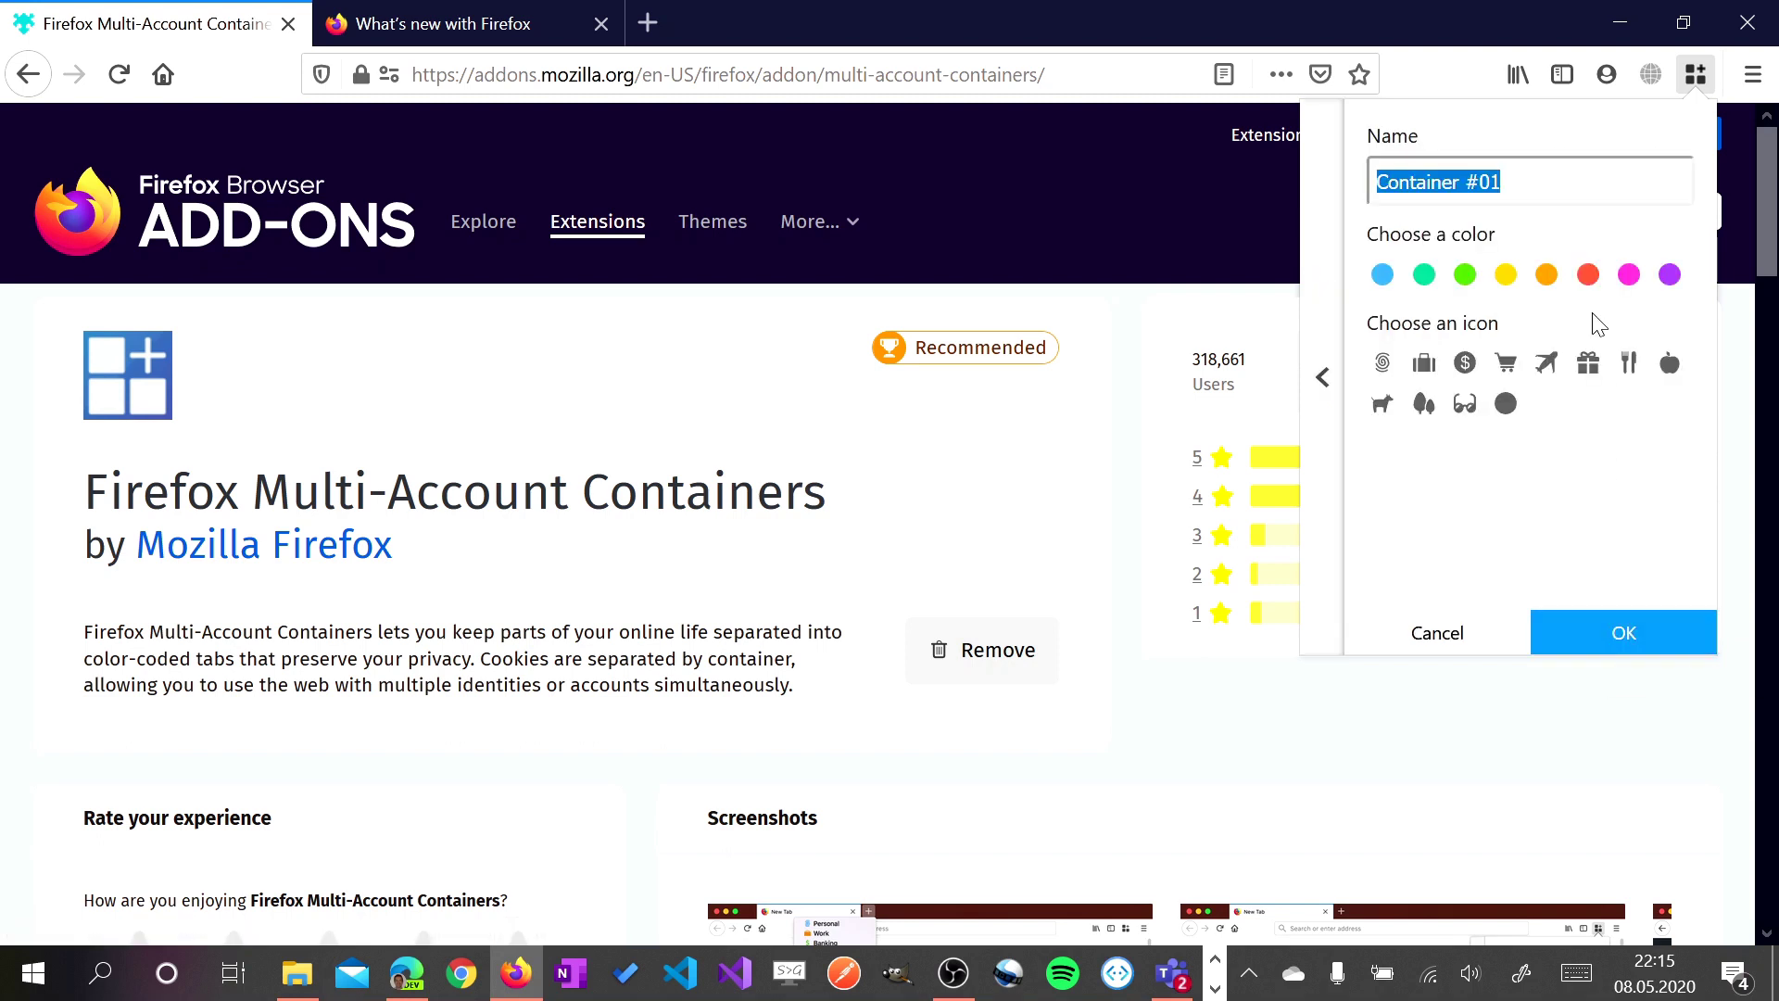
text(gmail - abalon)
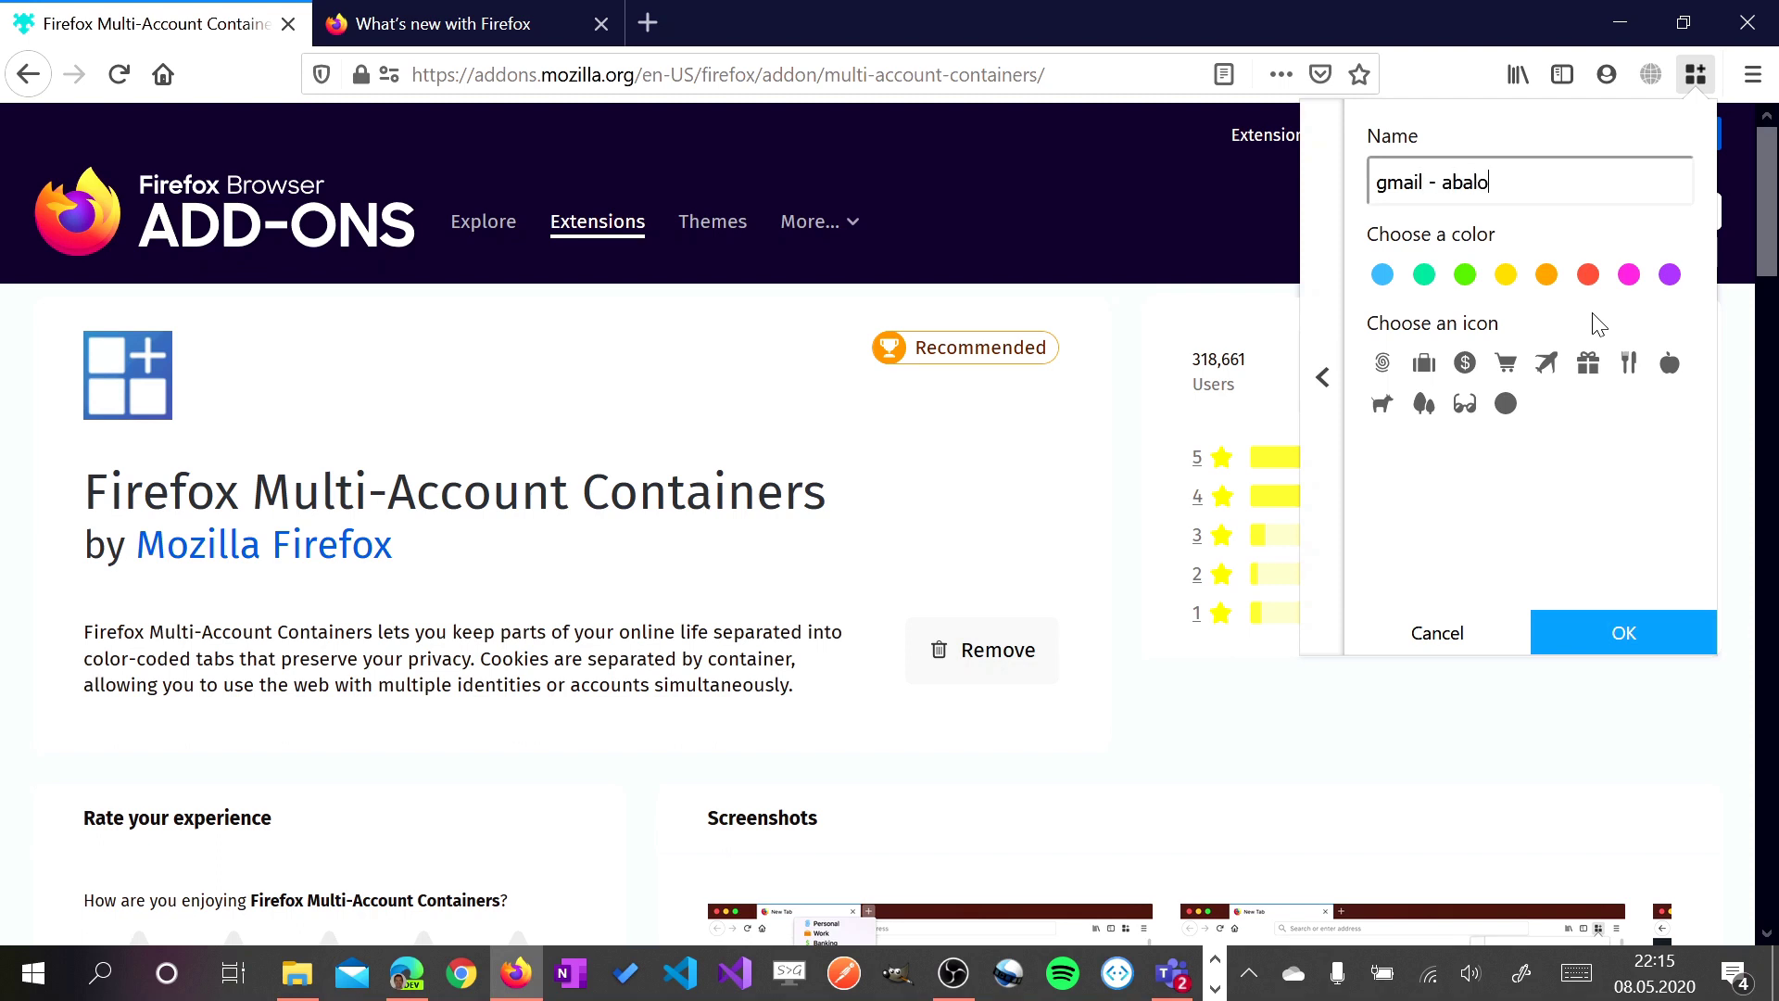
click(1424, 363)
click(1383, 277)
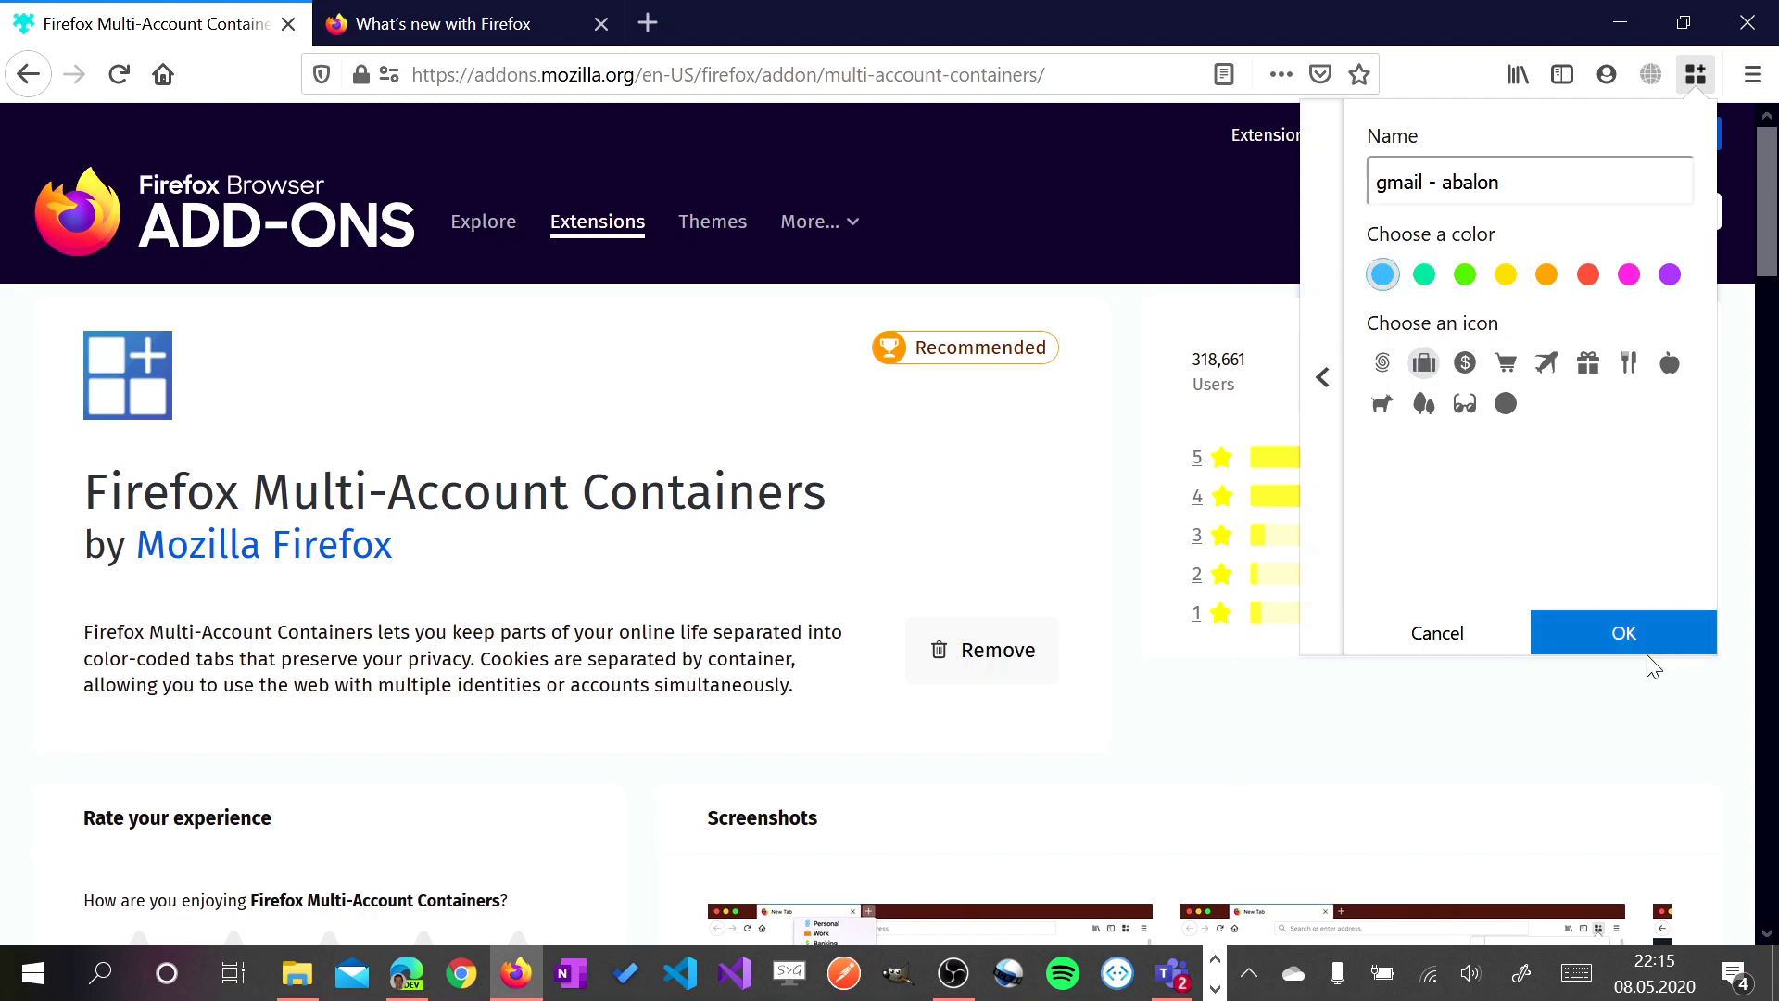
click(1624, 632)
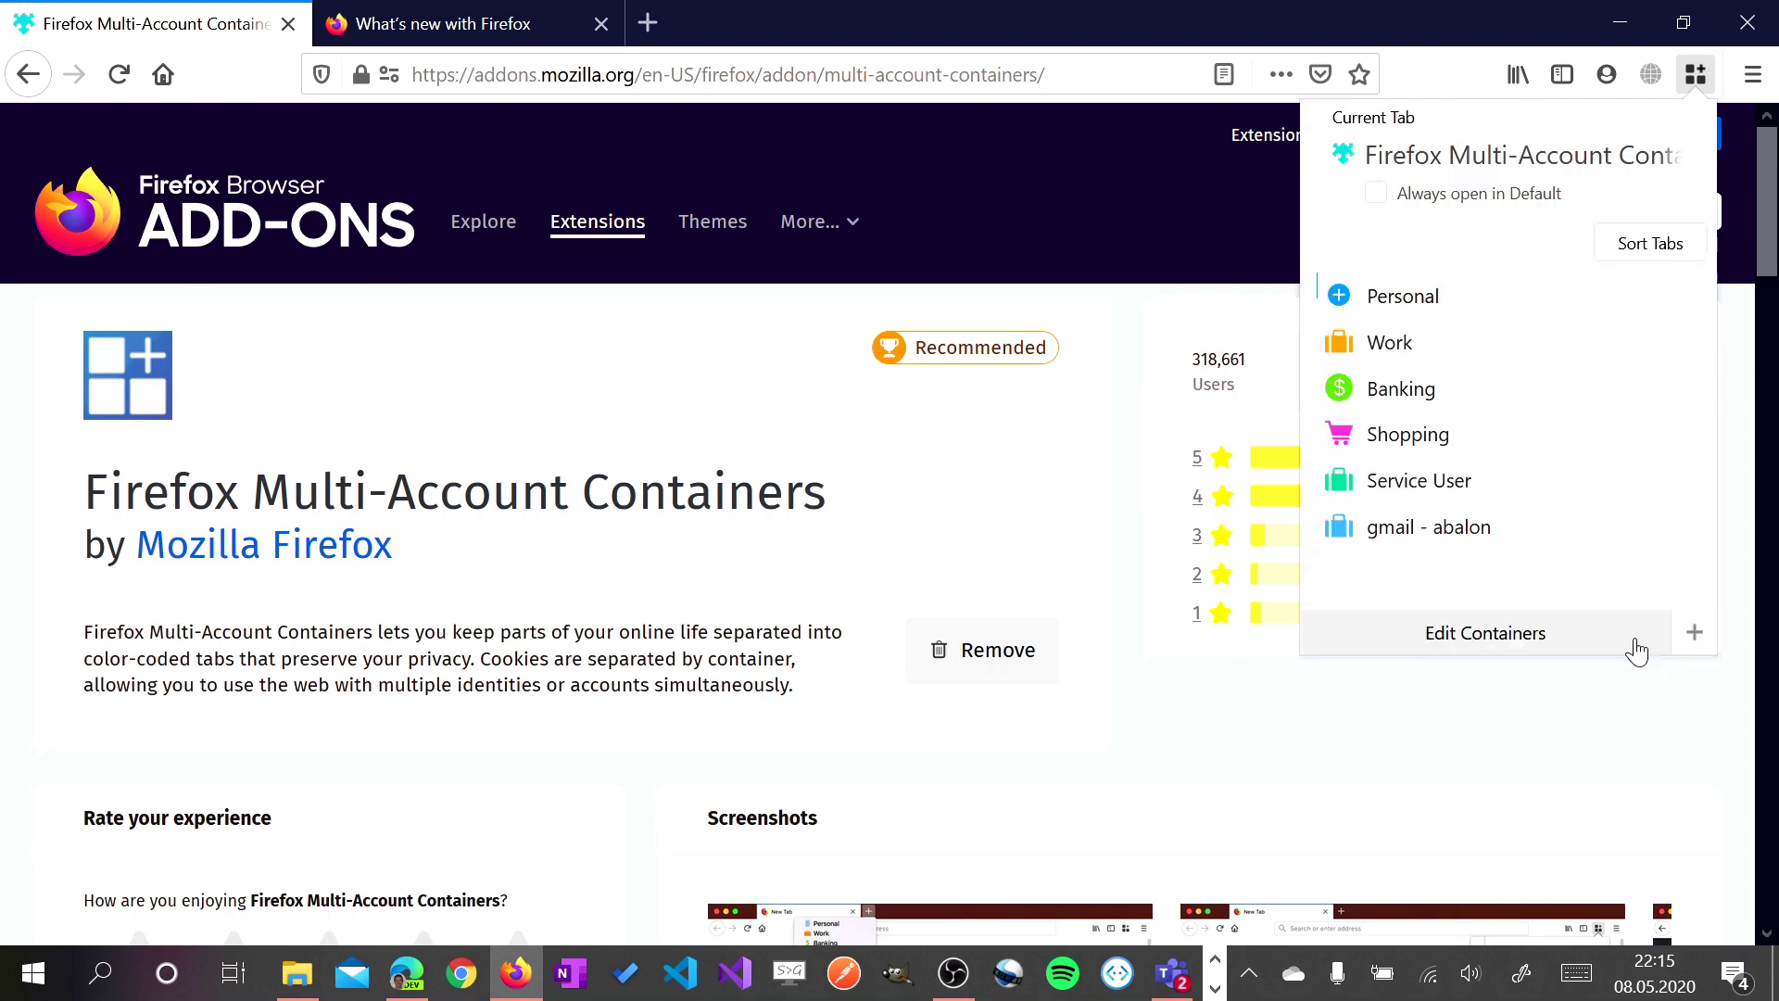
Load teams.microsoft.com in a gmail - abalon container tab and sign in with the account e-mail and password
click(1468, 545)
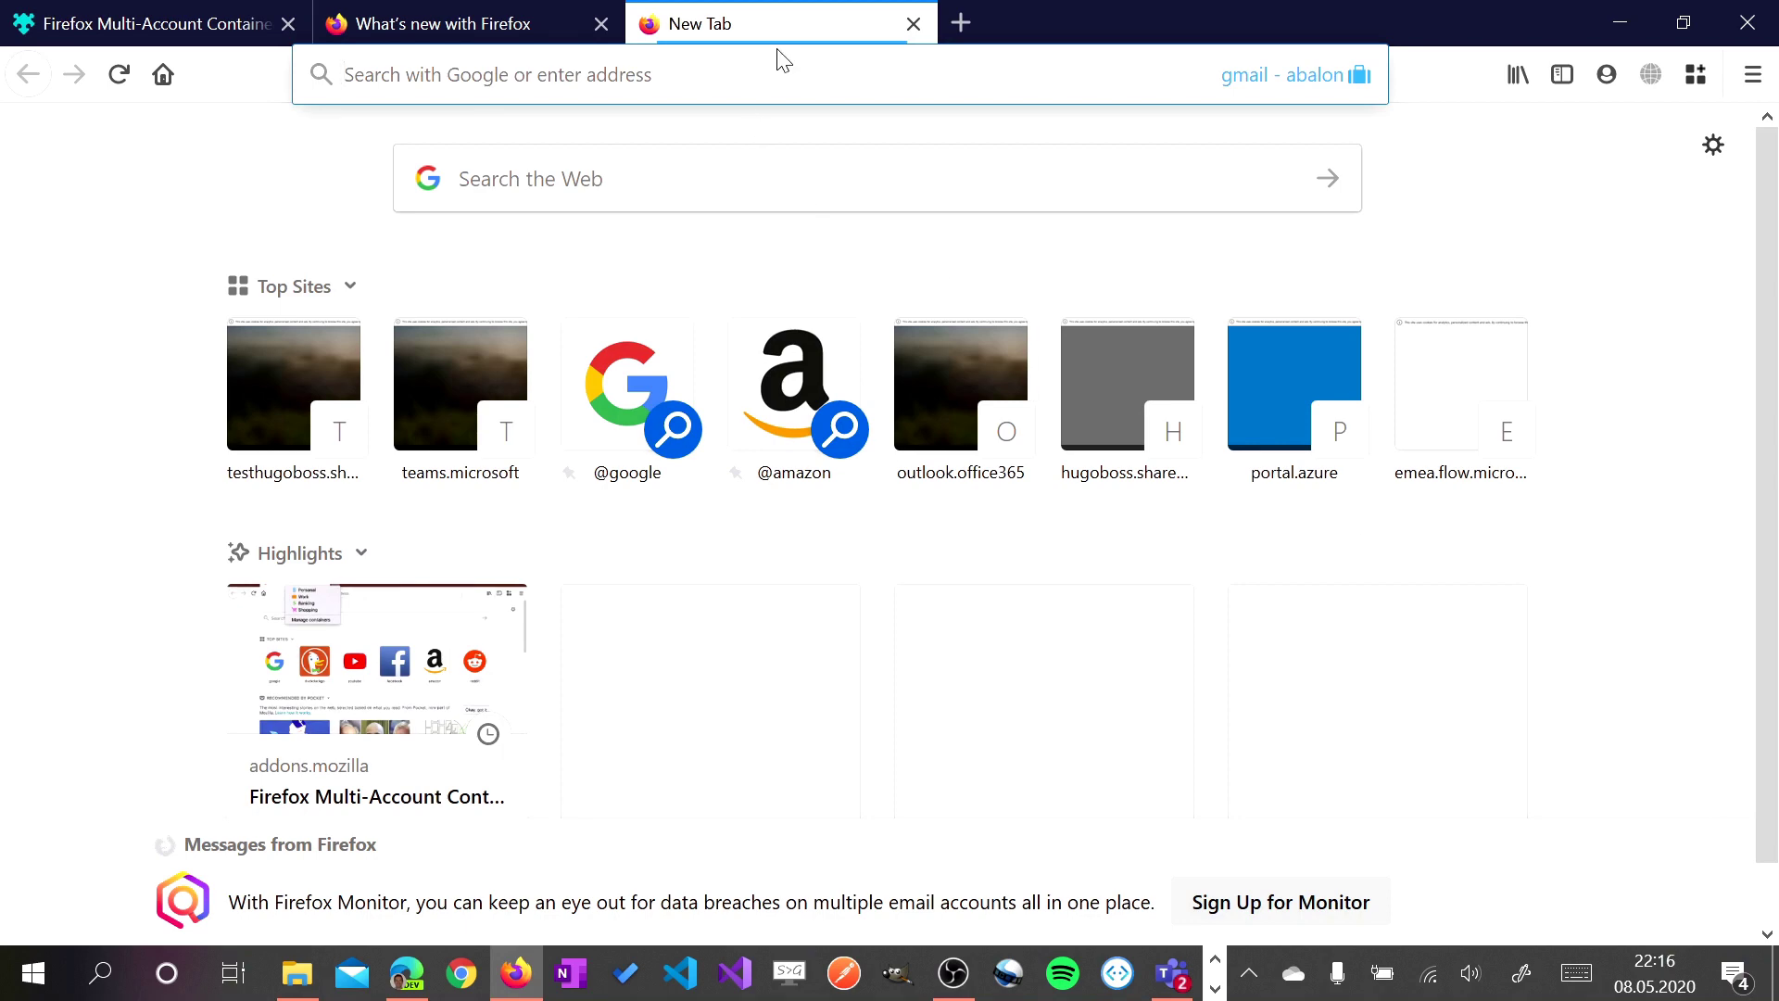
text(teams.microsoft.com/)
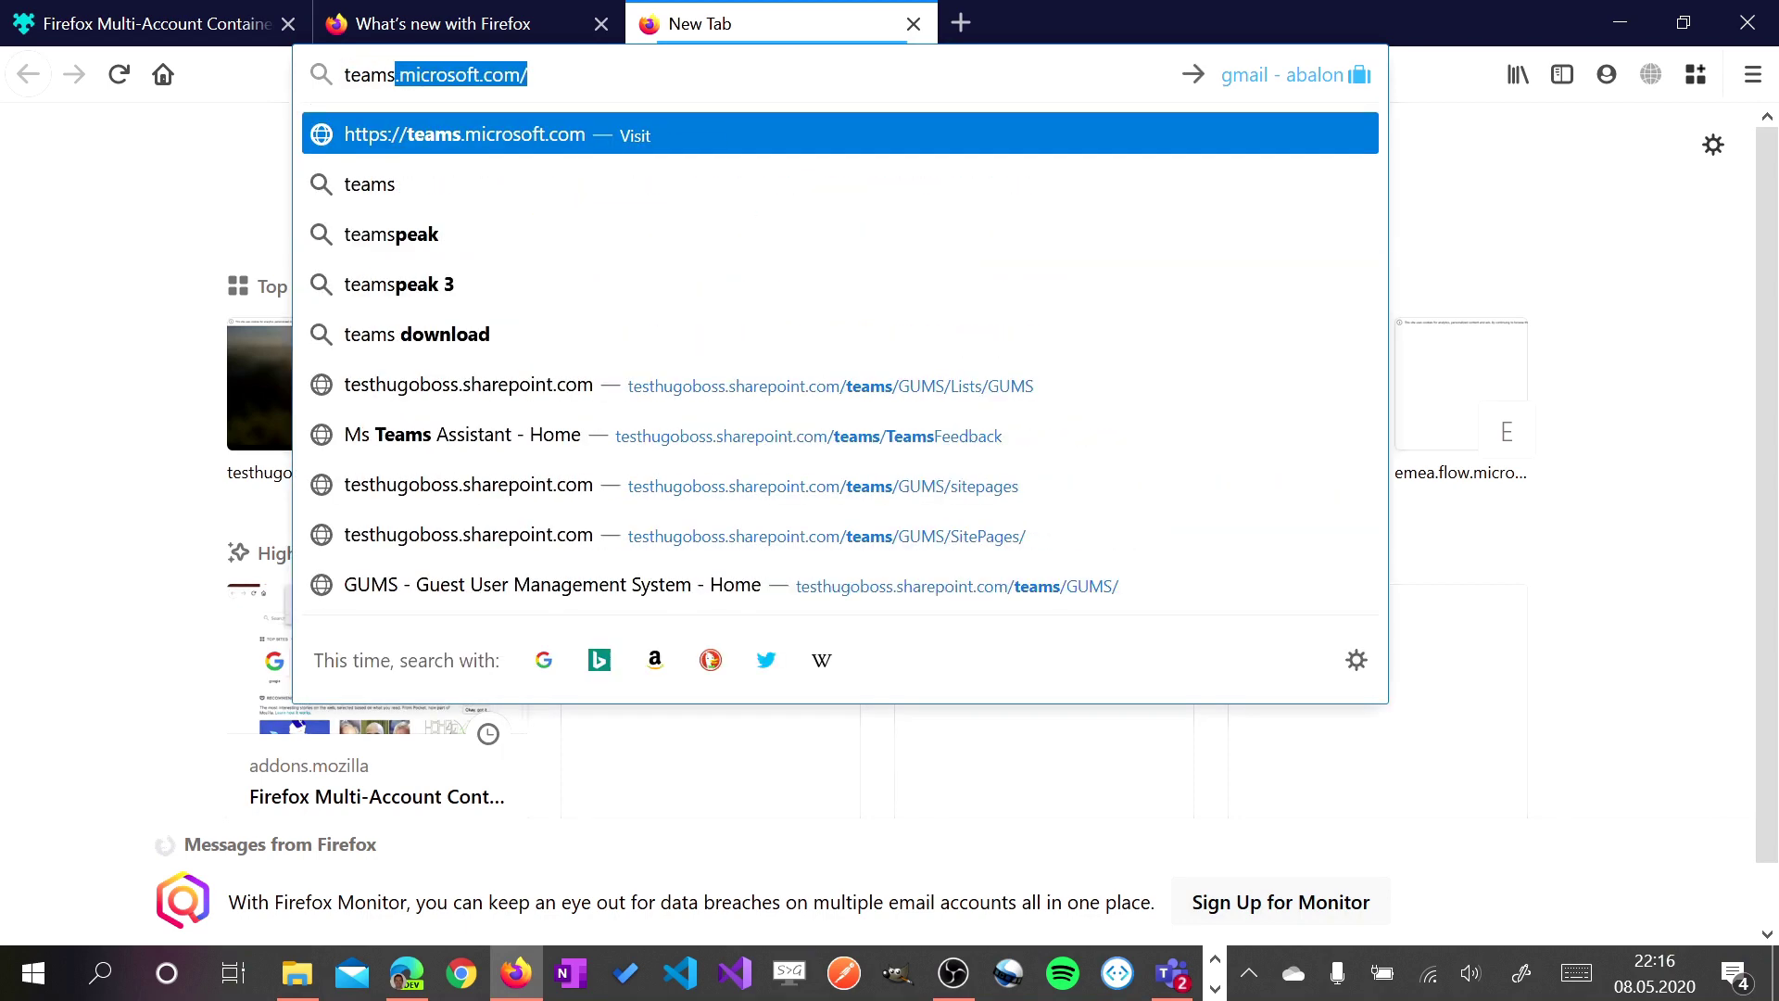
key(Return)
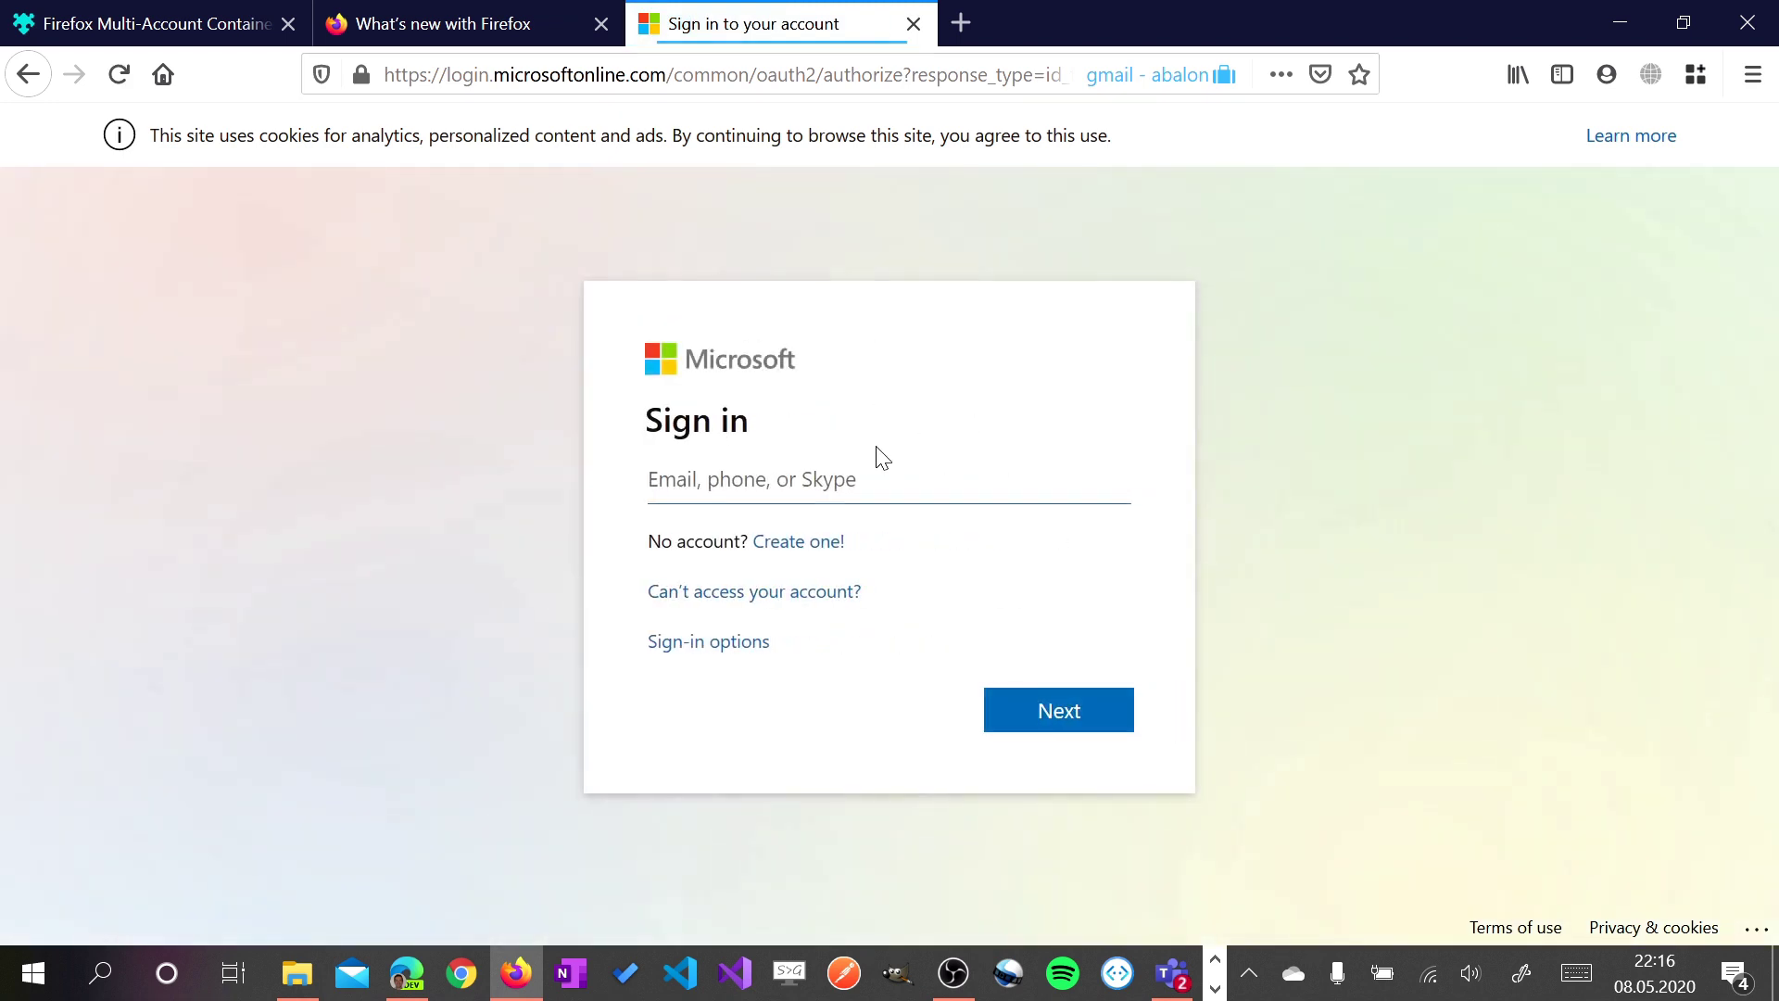
key(ctrl+v)
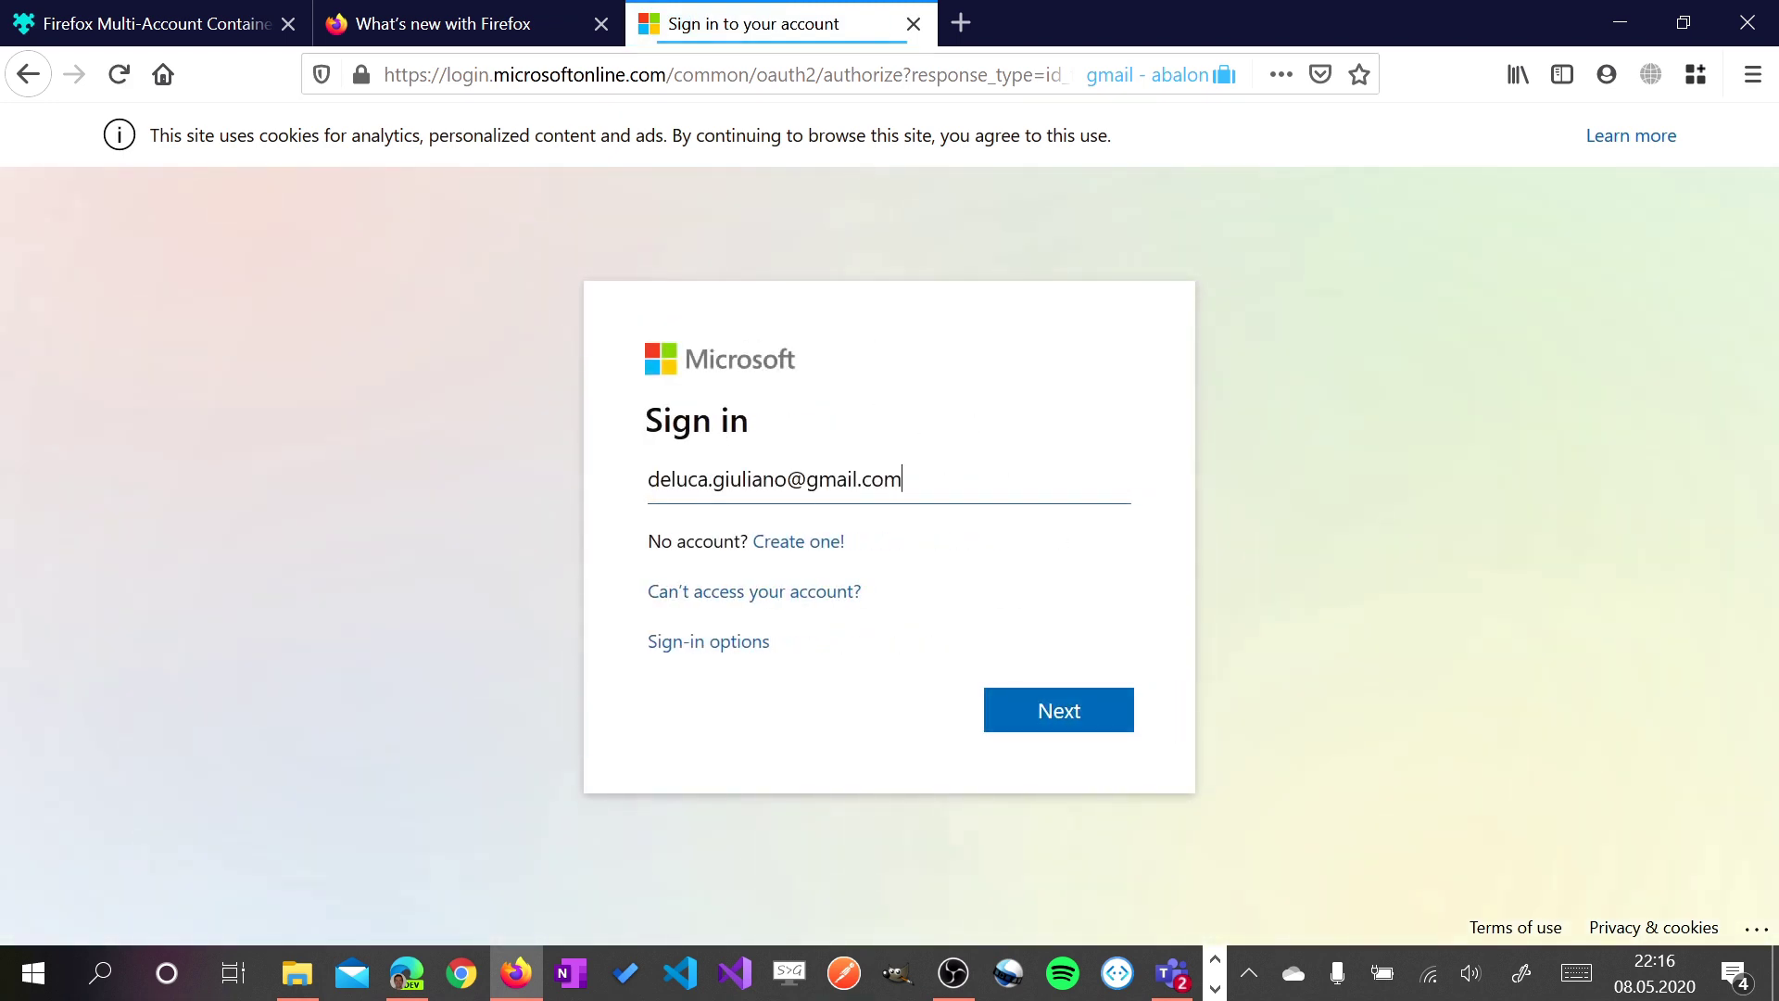
key(Return)
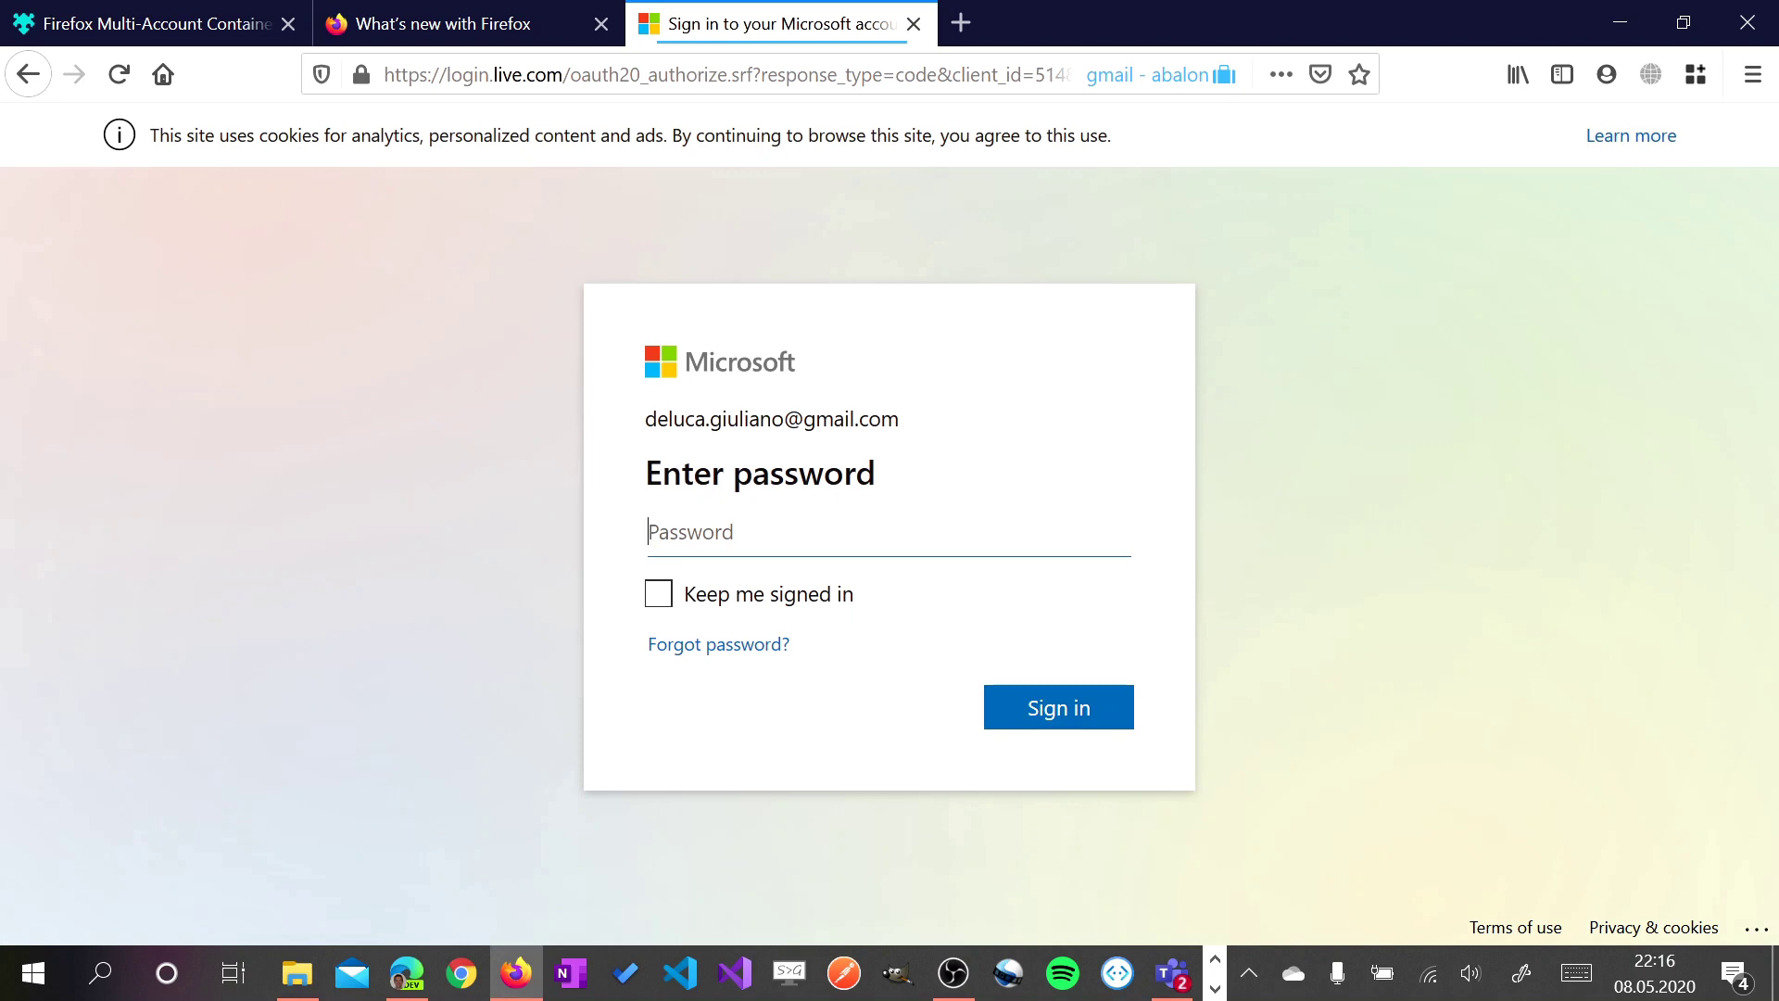
text(•••••••••••••)
key(Return)
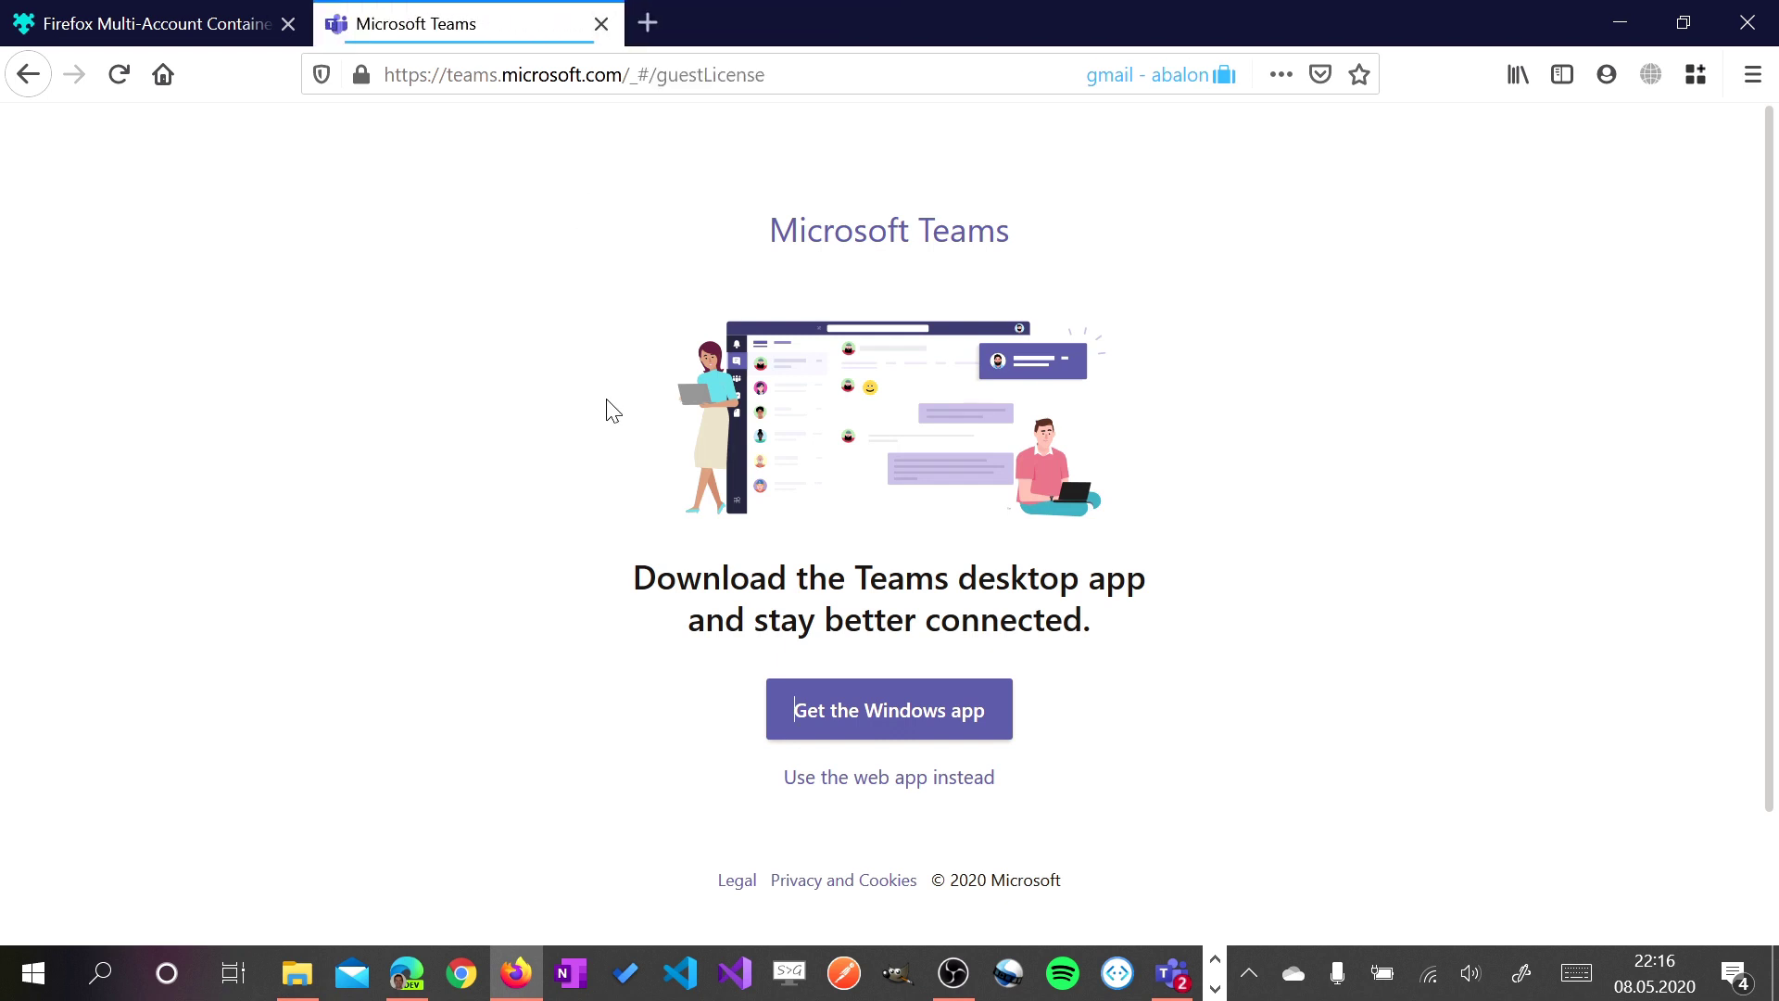
Continue in the Teams web app and switch to the Abalon (Guest) organisation
click(945, 778)
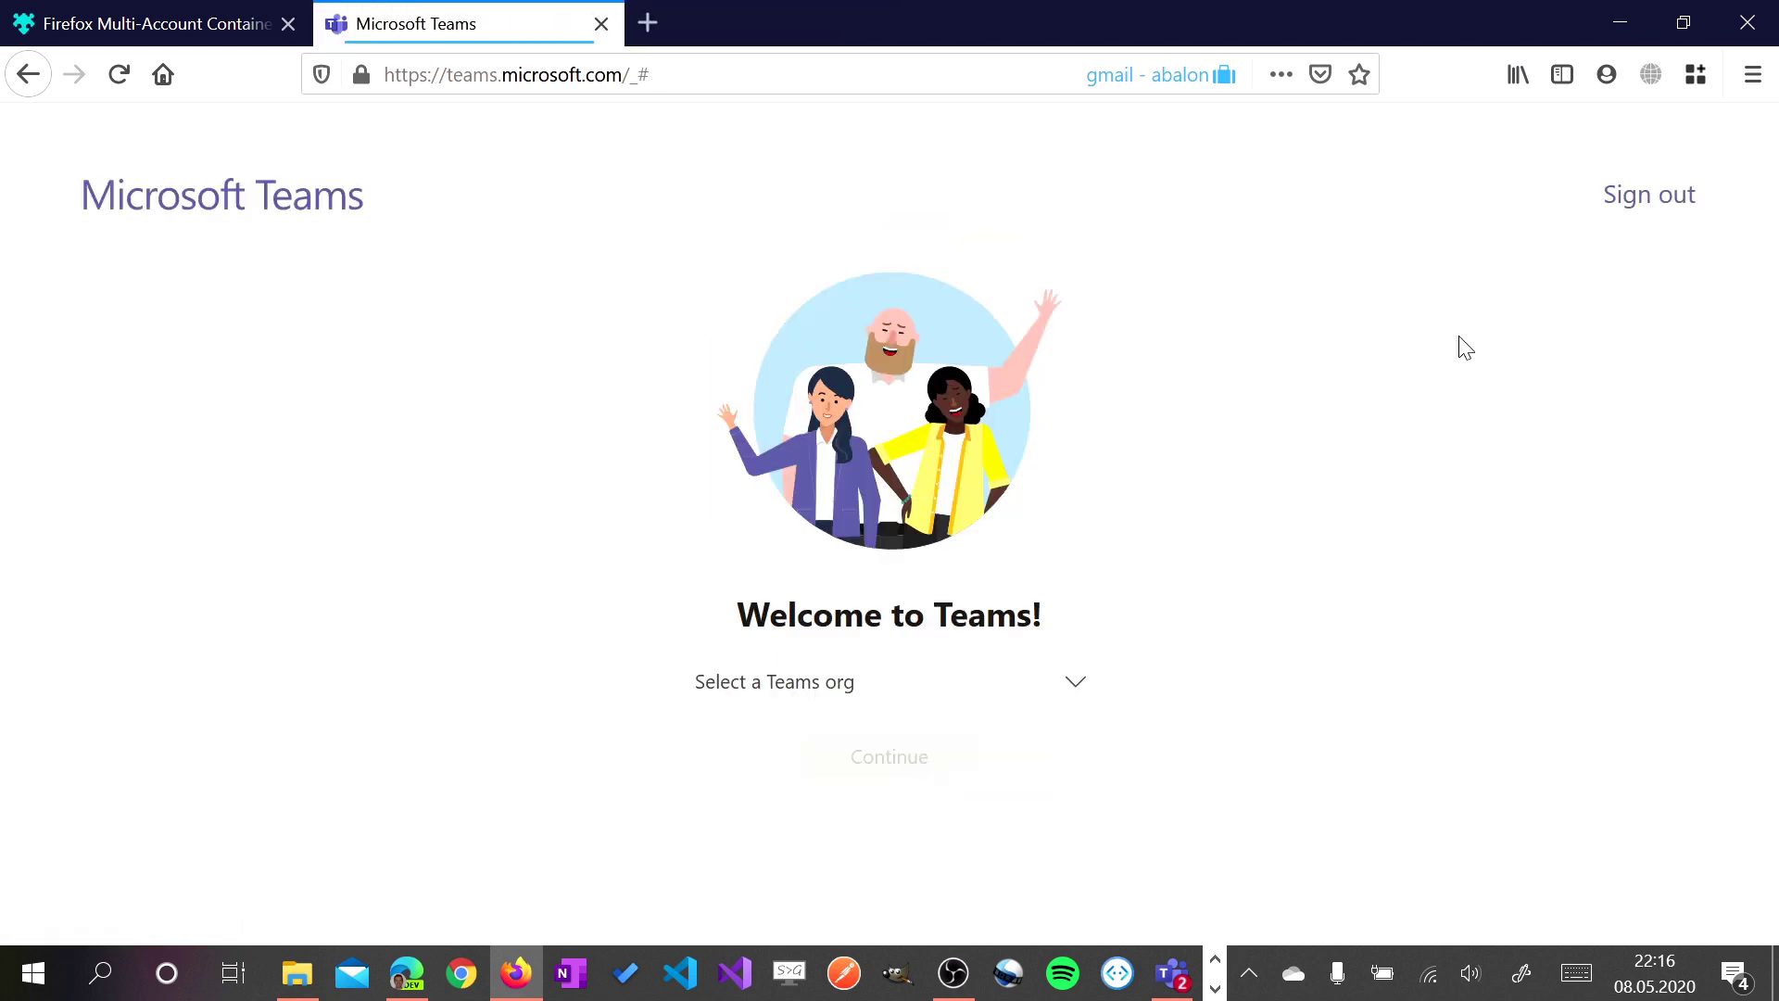
click(1047, 697)
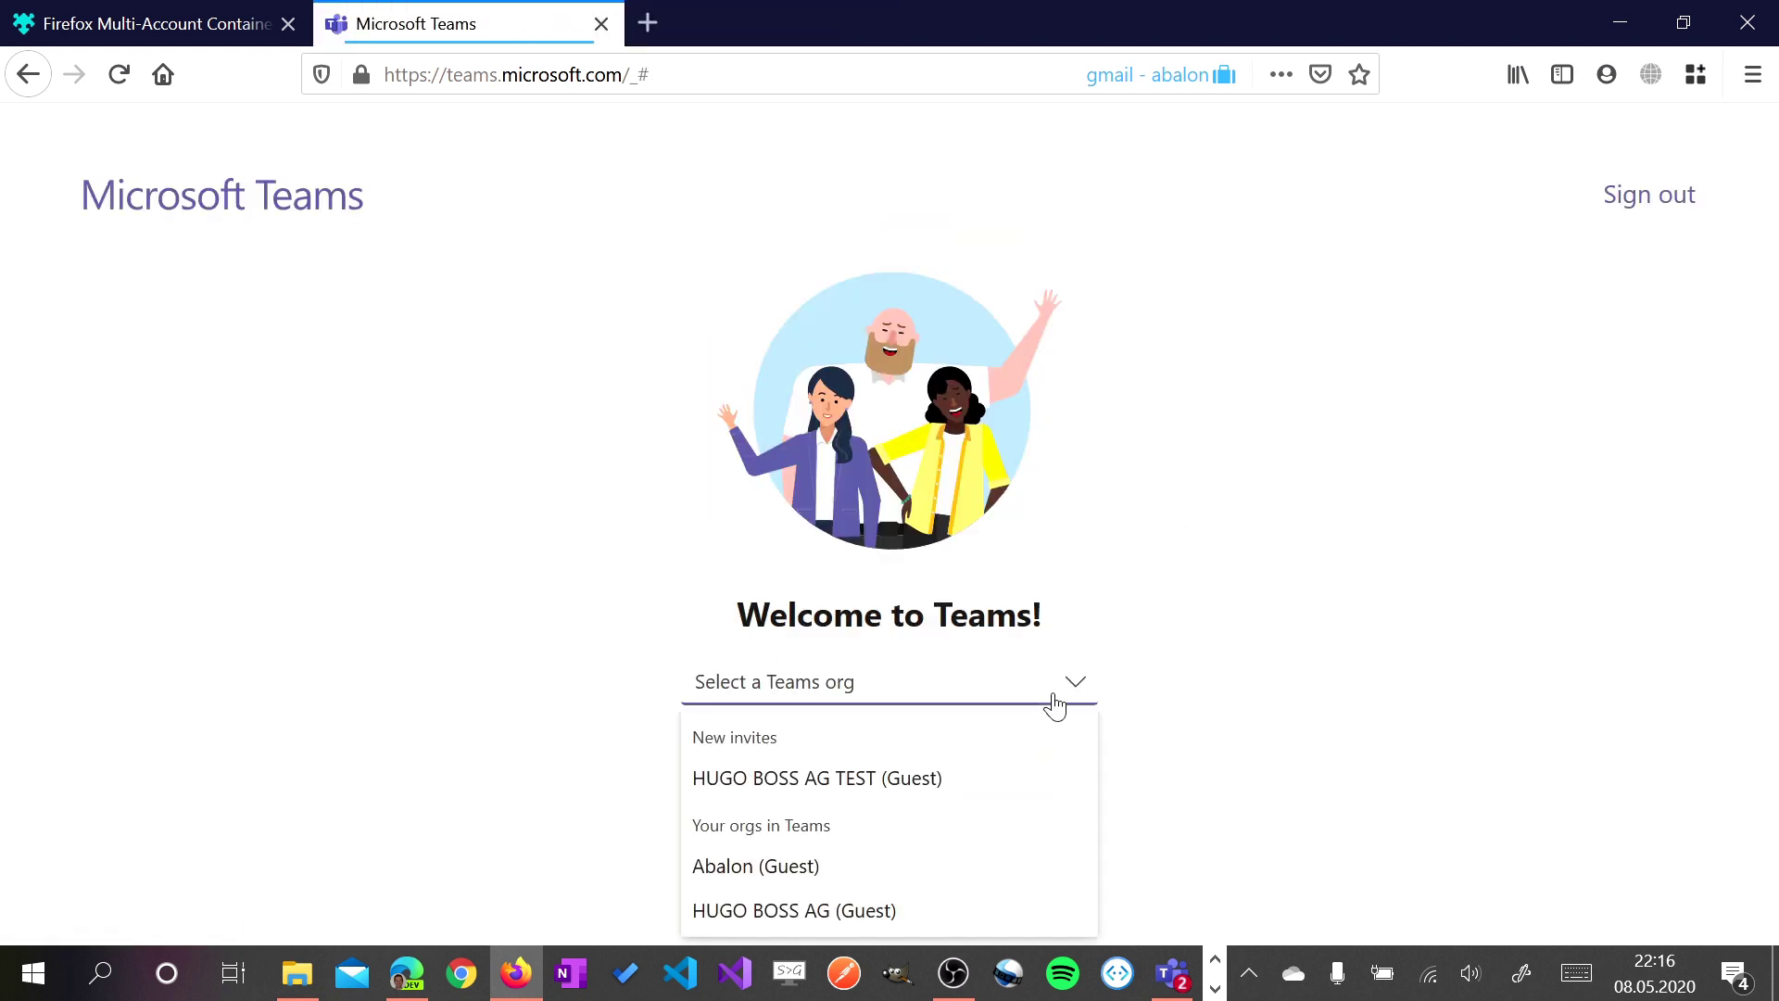
click(799, 867)
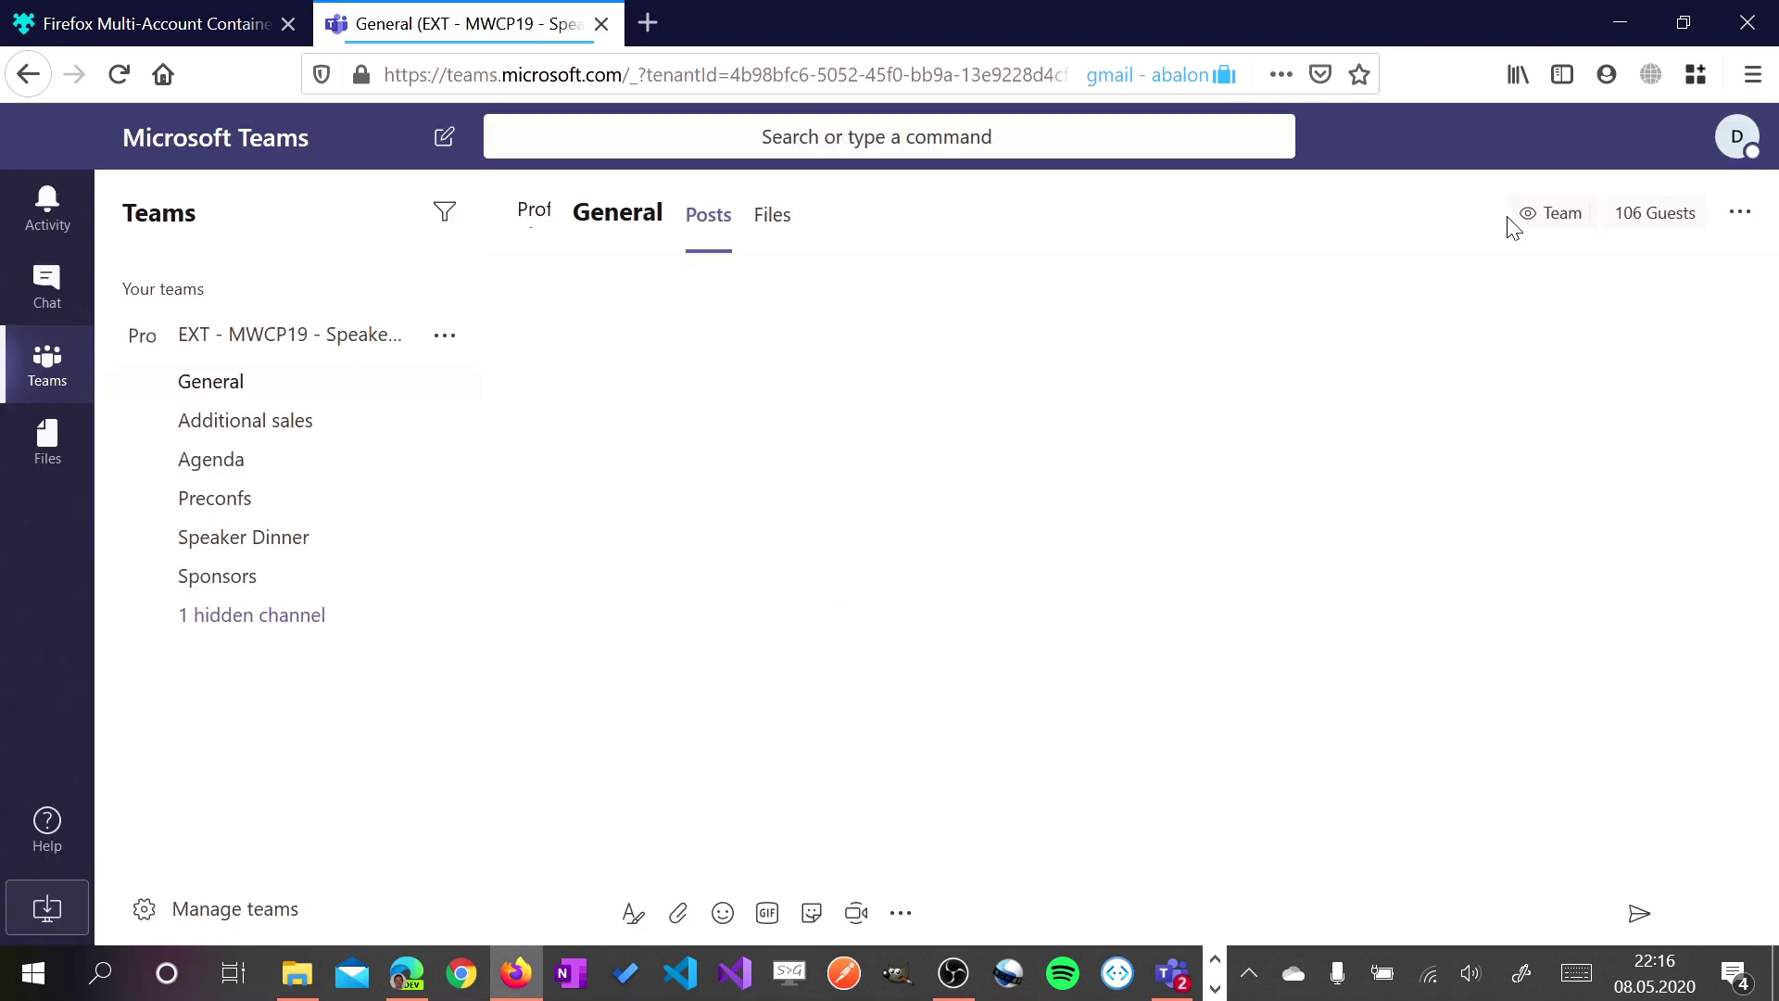
Create a Firefox container named giuleon - Microsoft with the orange colour and glasses icon
click(1704, 80)
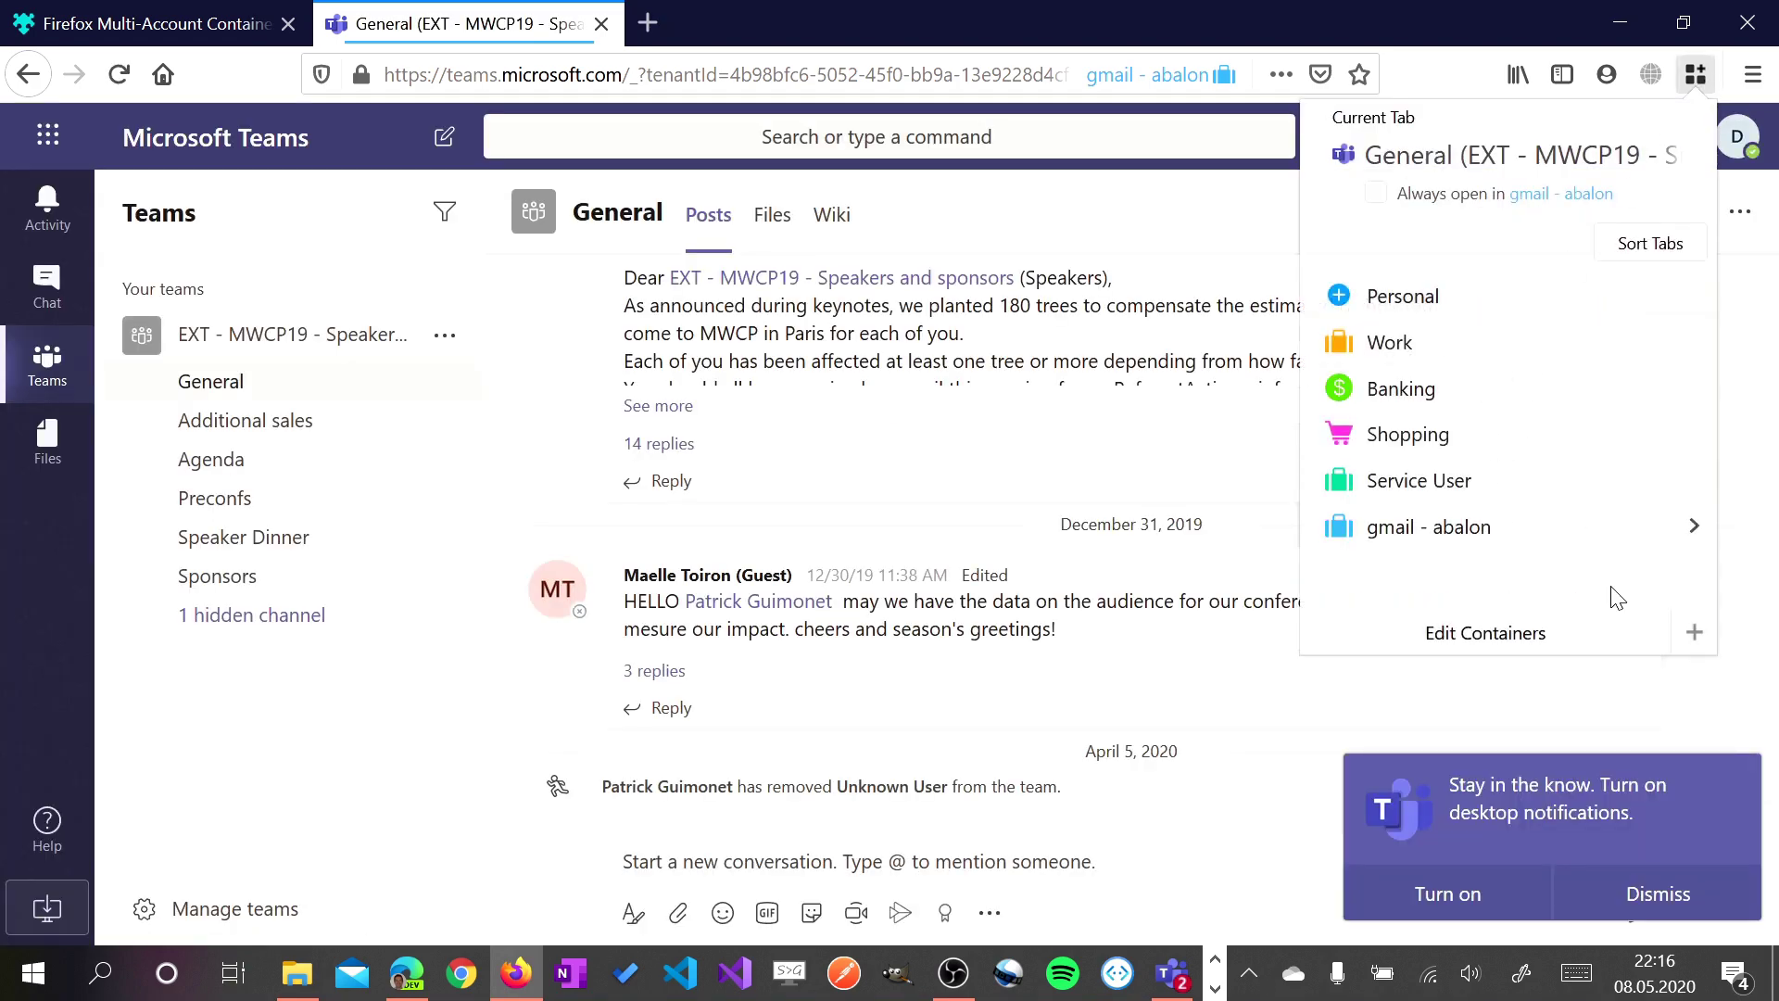
click(1696, 635)
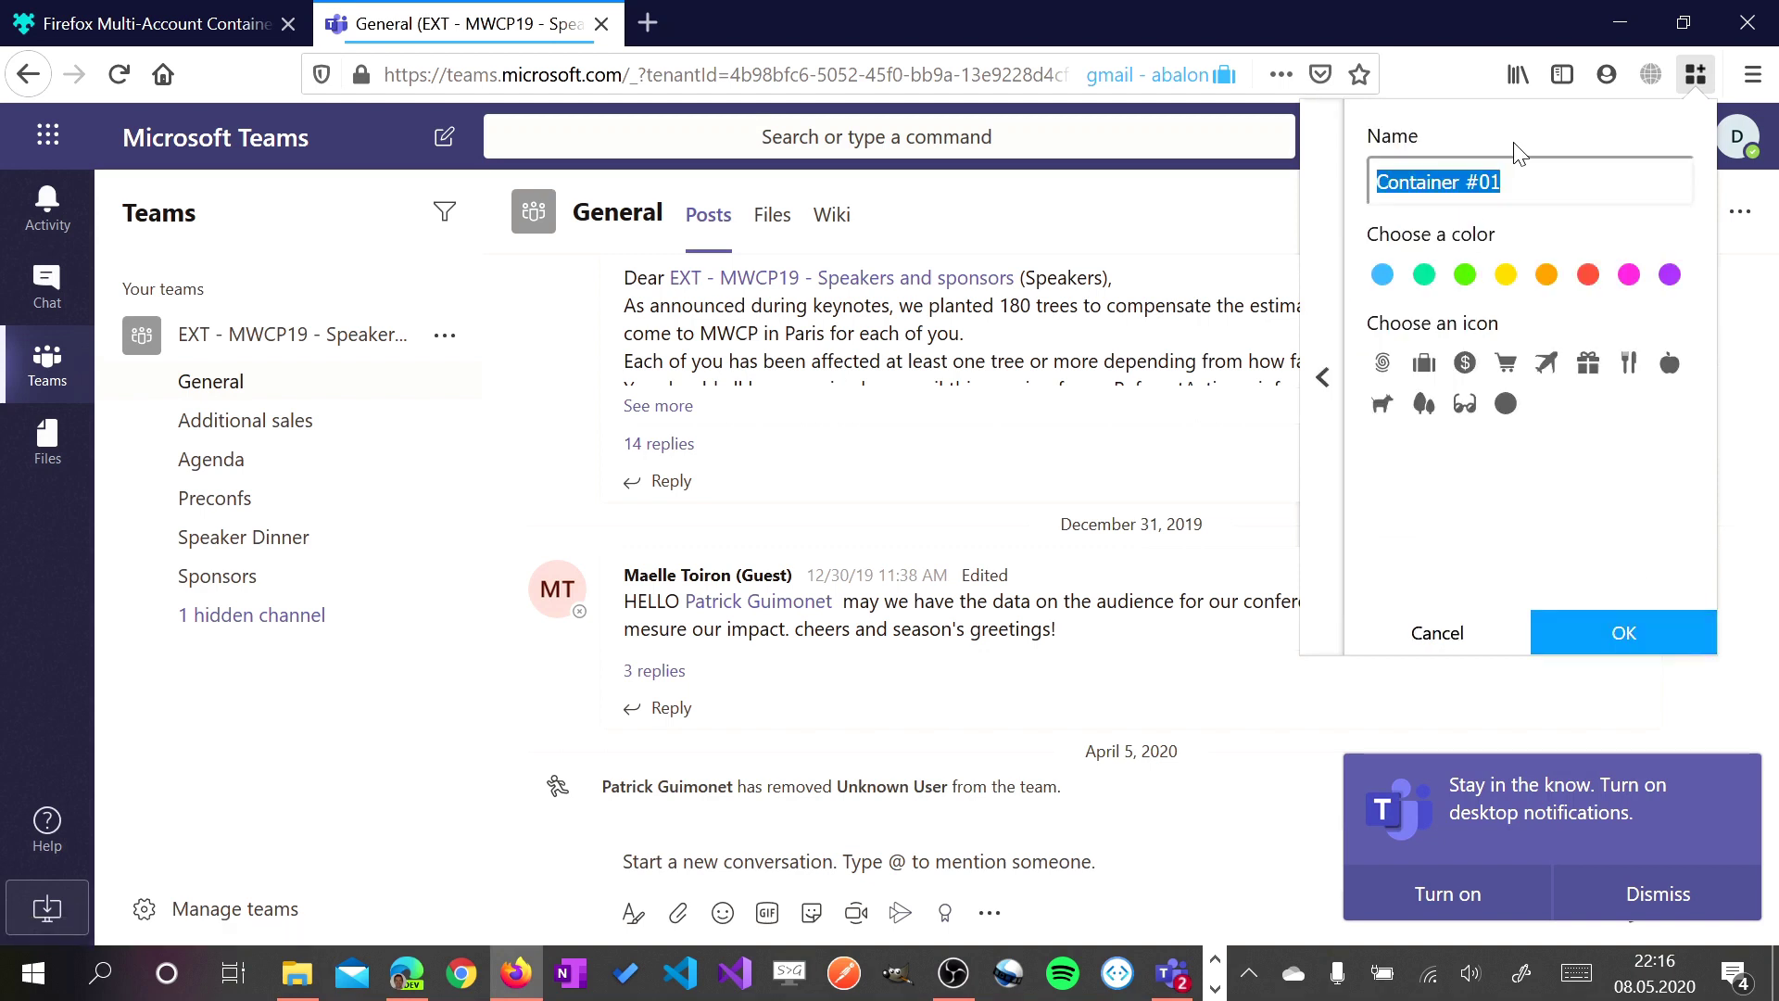
text(giuleon - Microsoft)
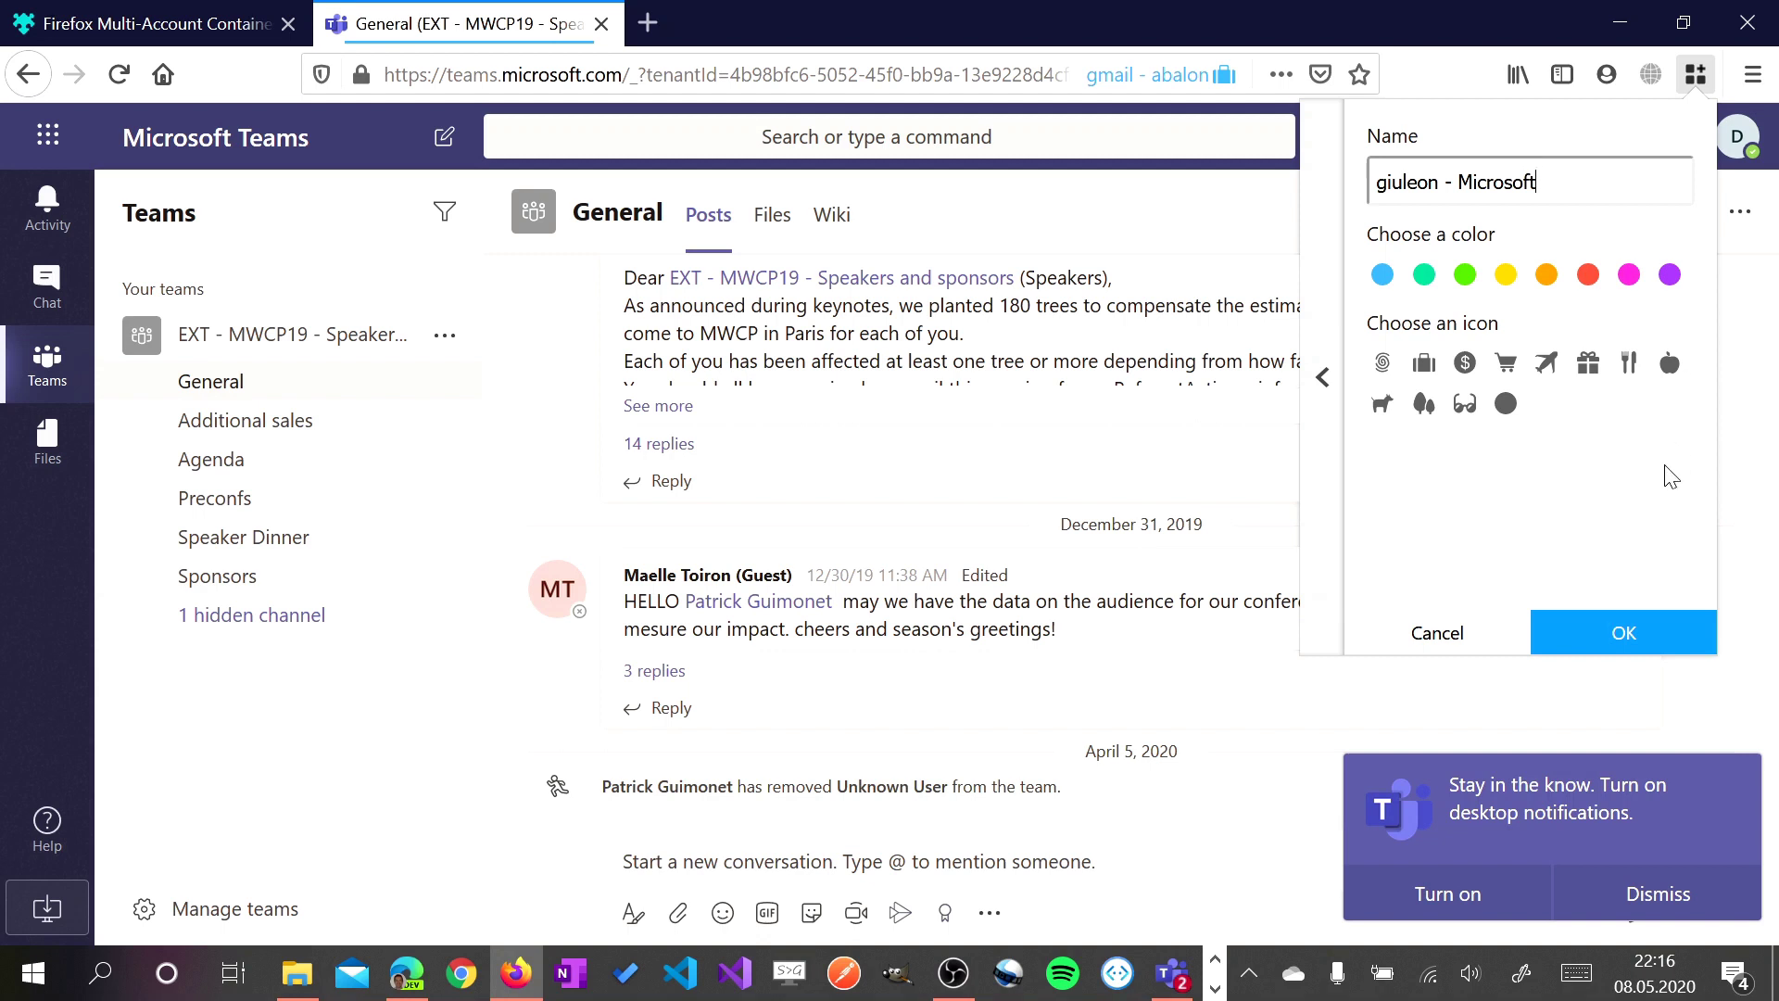
click(1545, 275)
click(1466, 406)
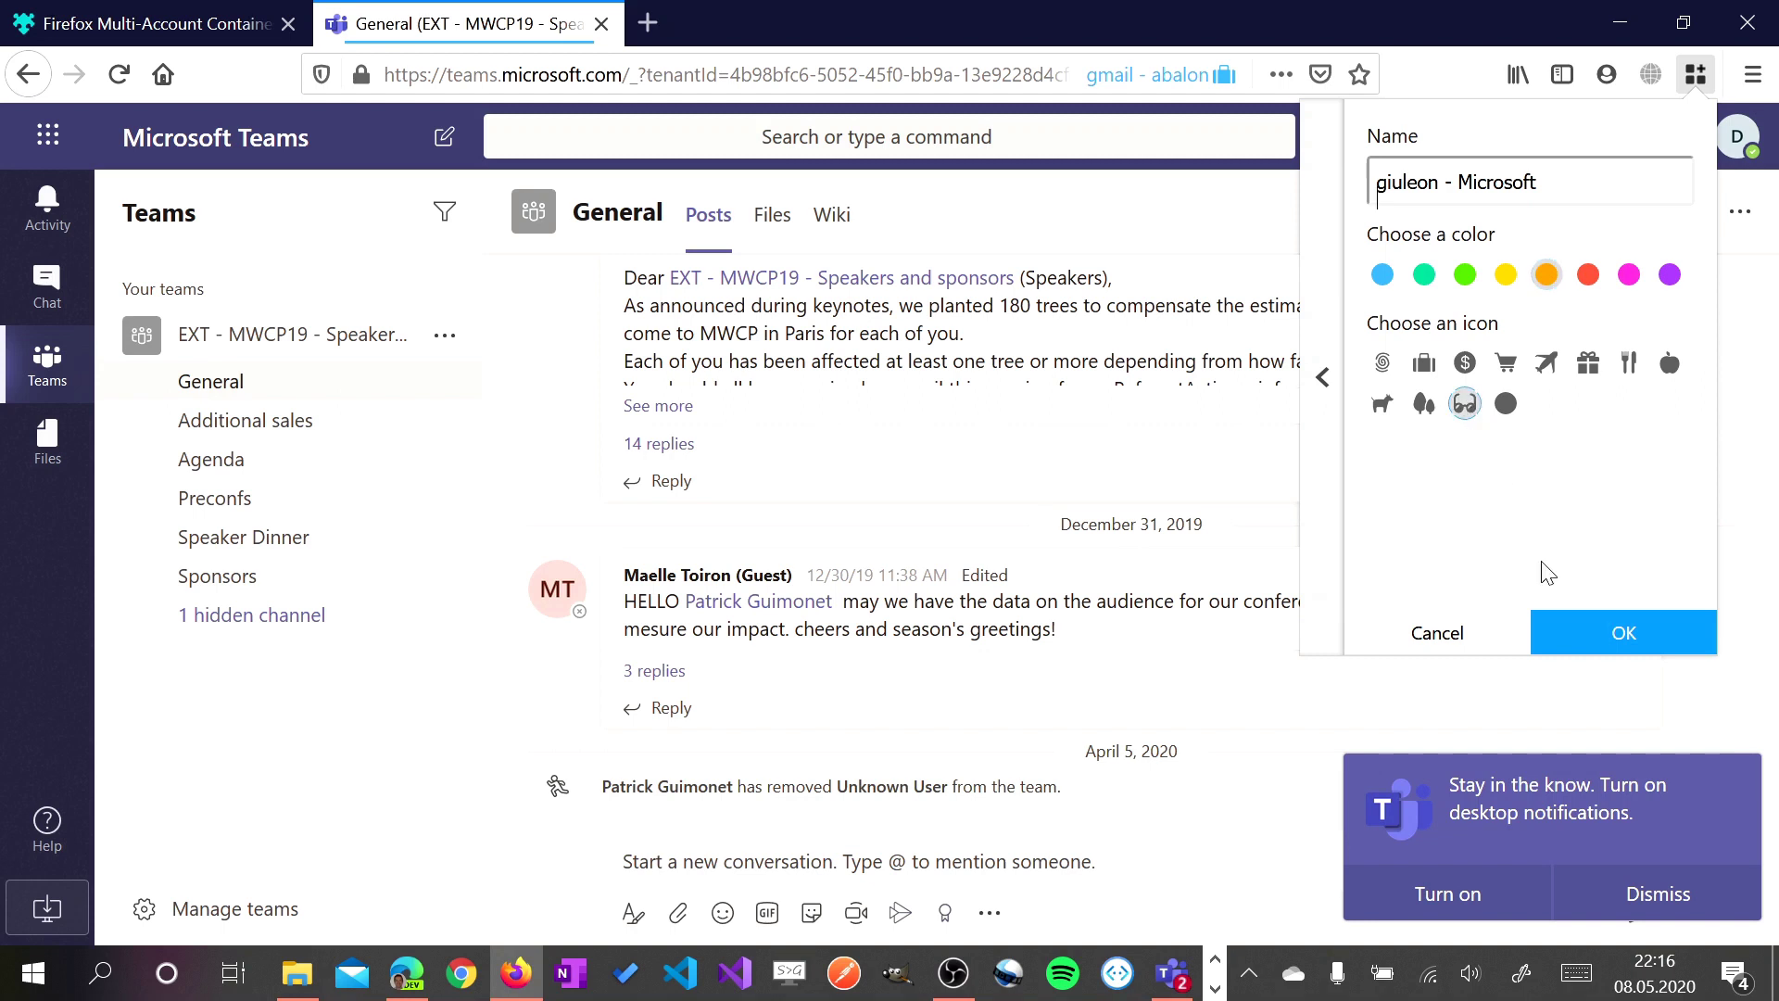
click(1612, 639)
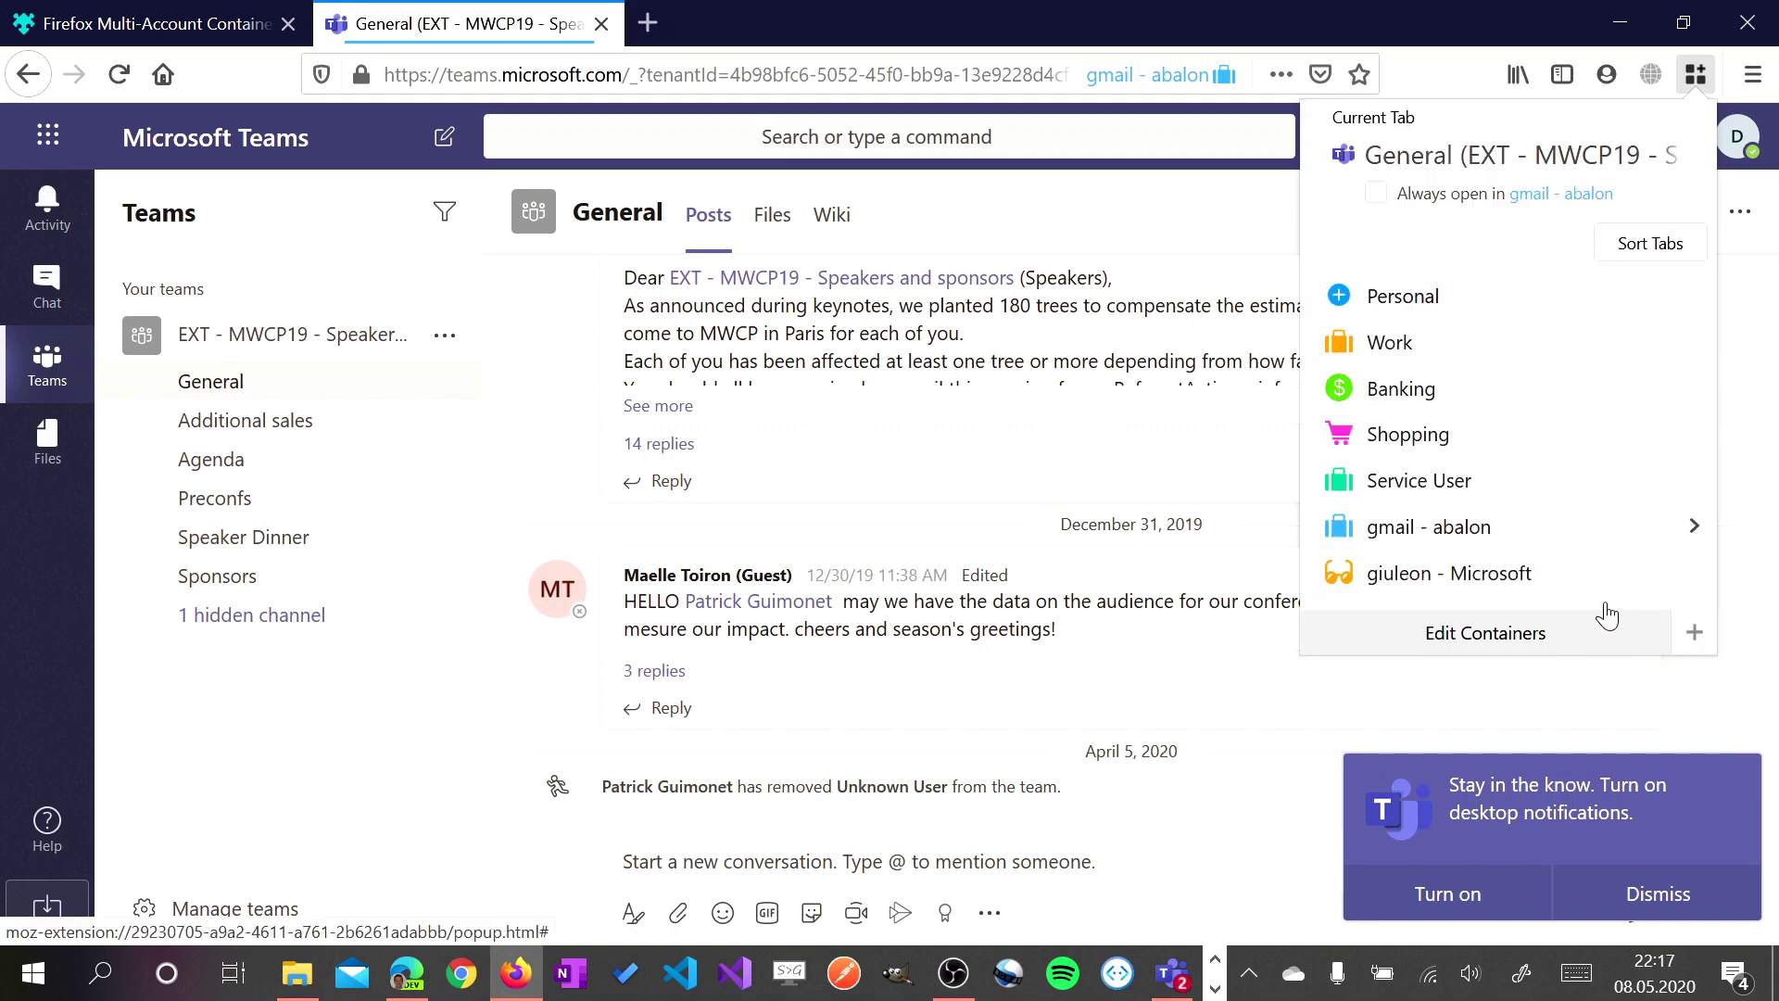
Load the Teams website in a new giuleon - Microsoft container tab, correcting the address typo
click(1439, 586)
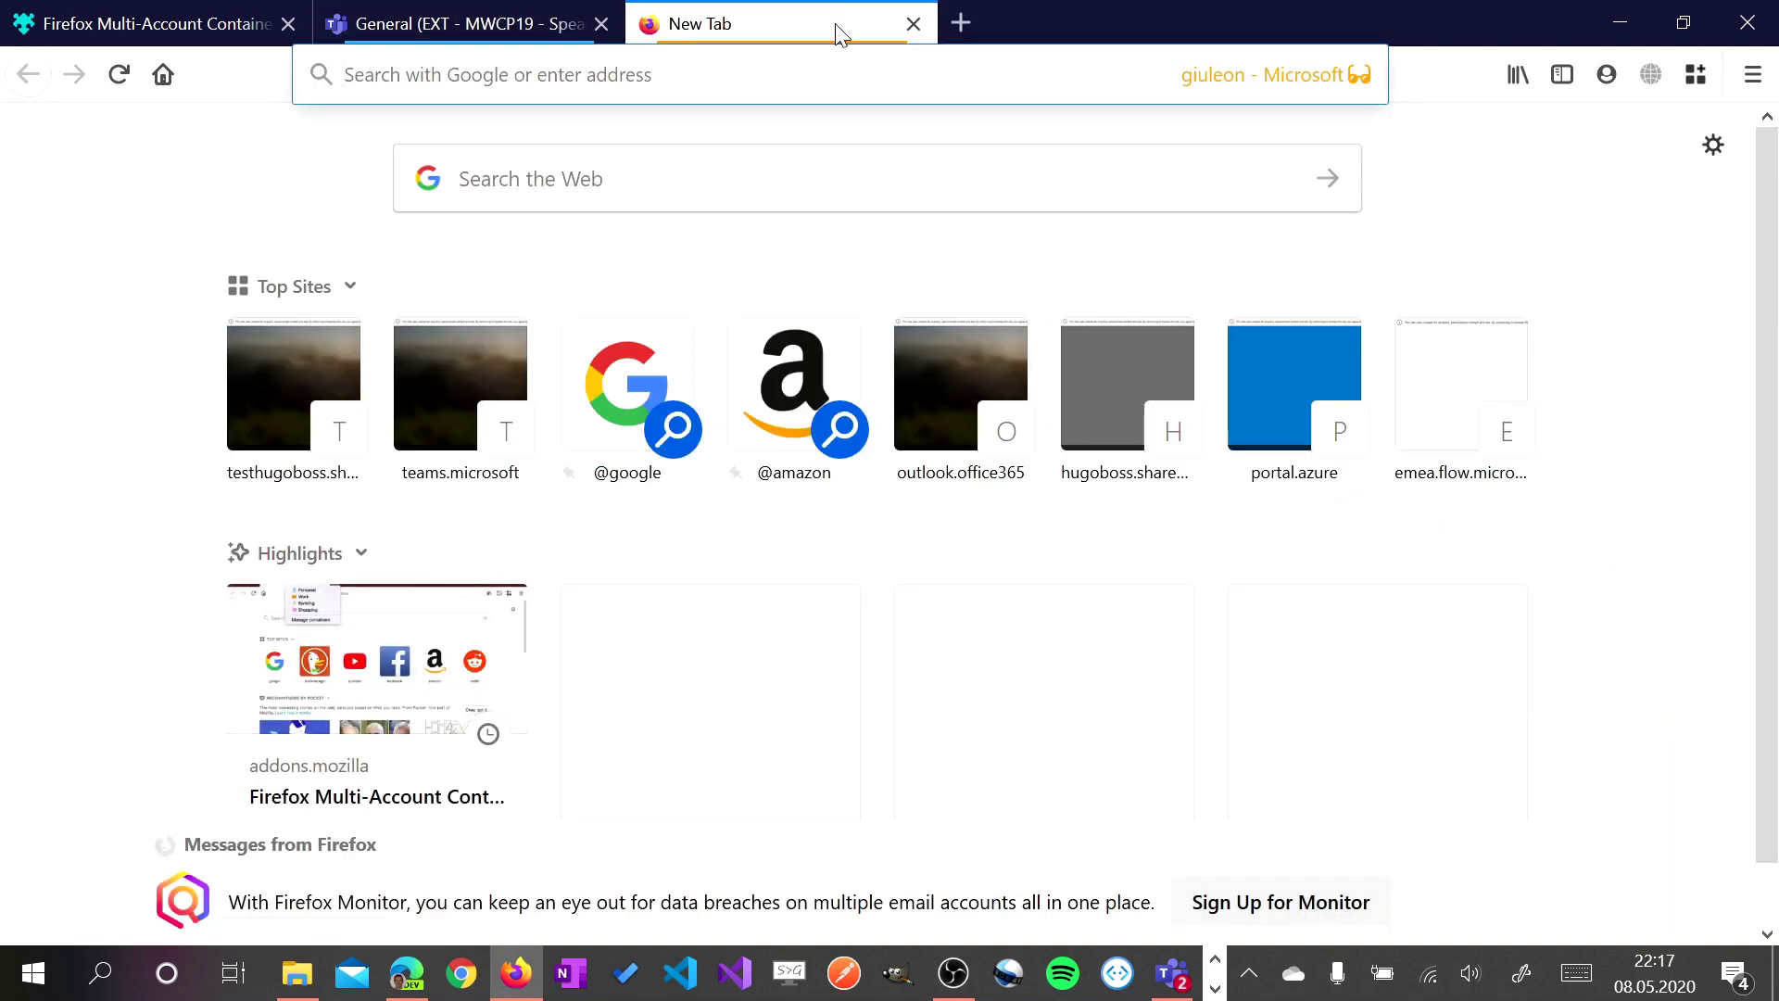
text(tams)
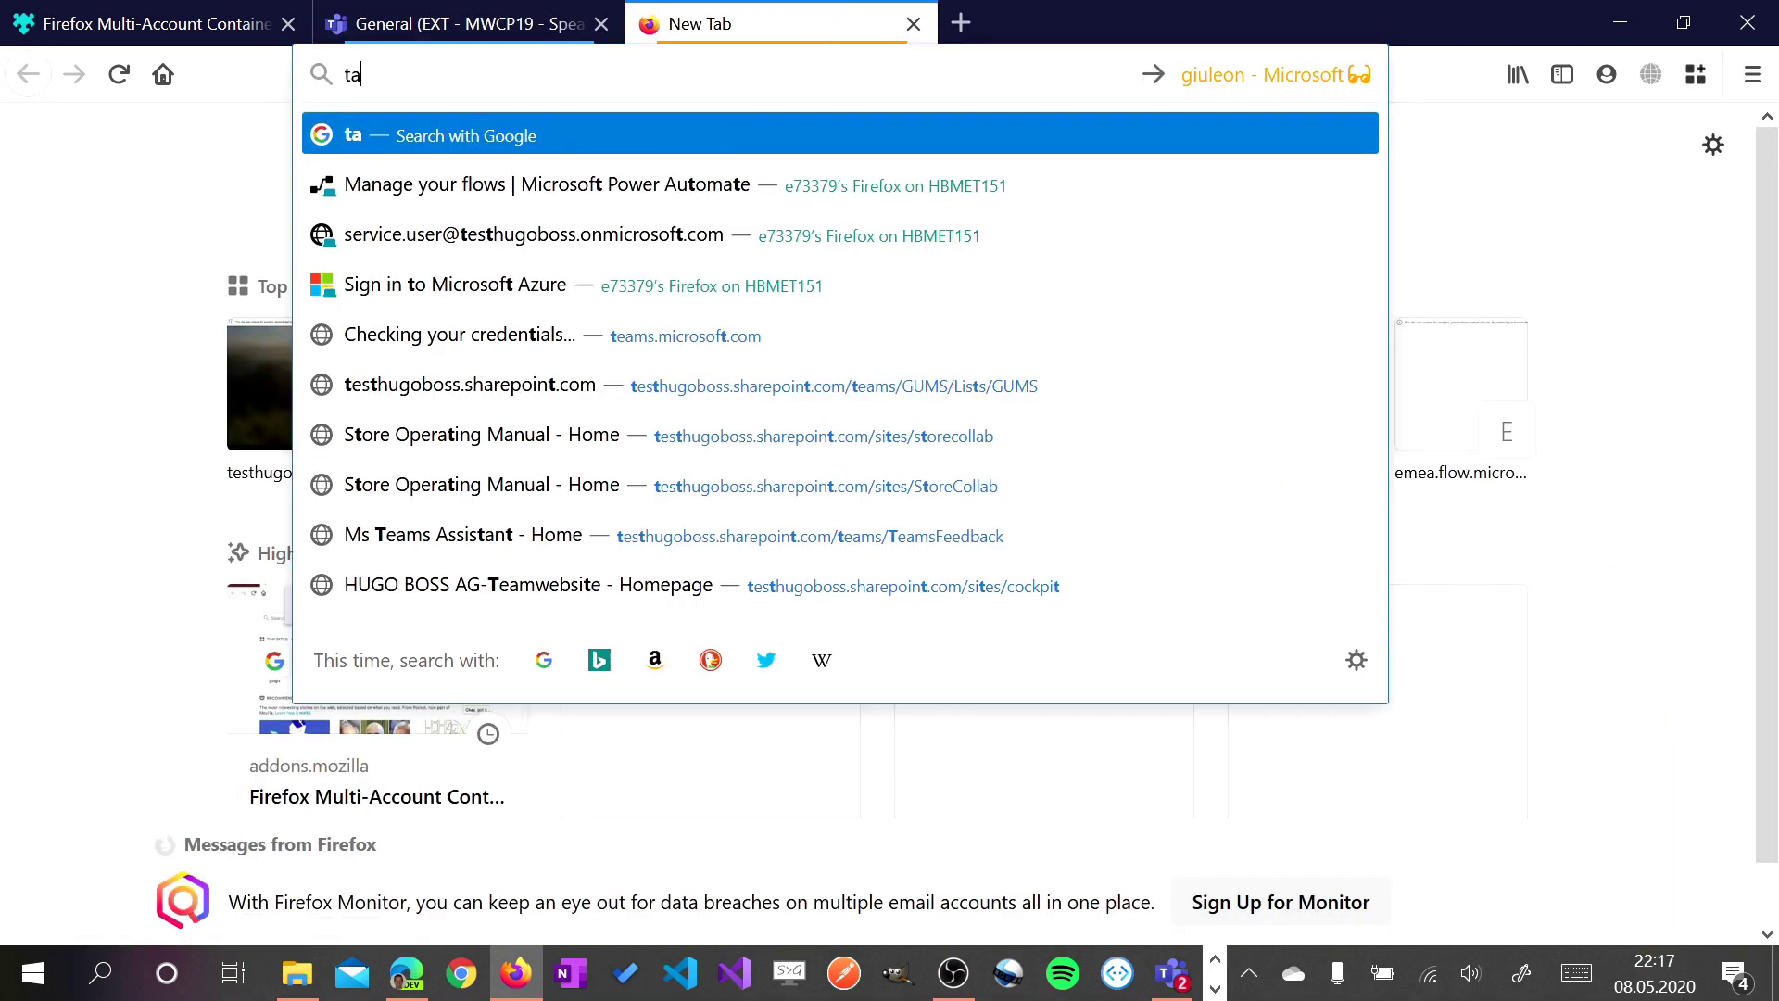
key(BackSpace)
key(BackSpace)
key(BackSpace)
text(eams.microsoft.com/)
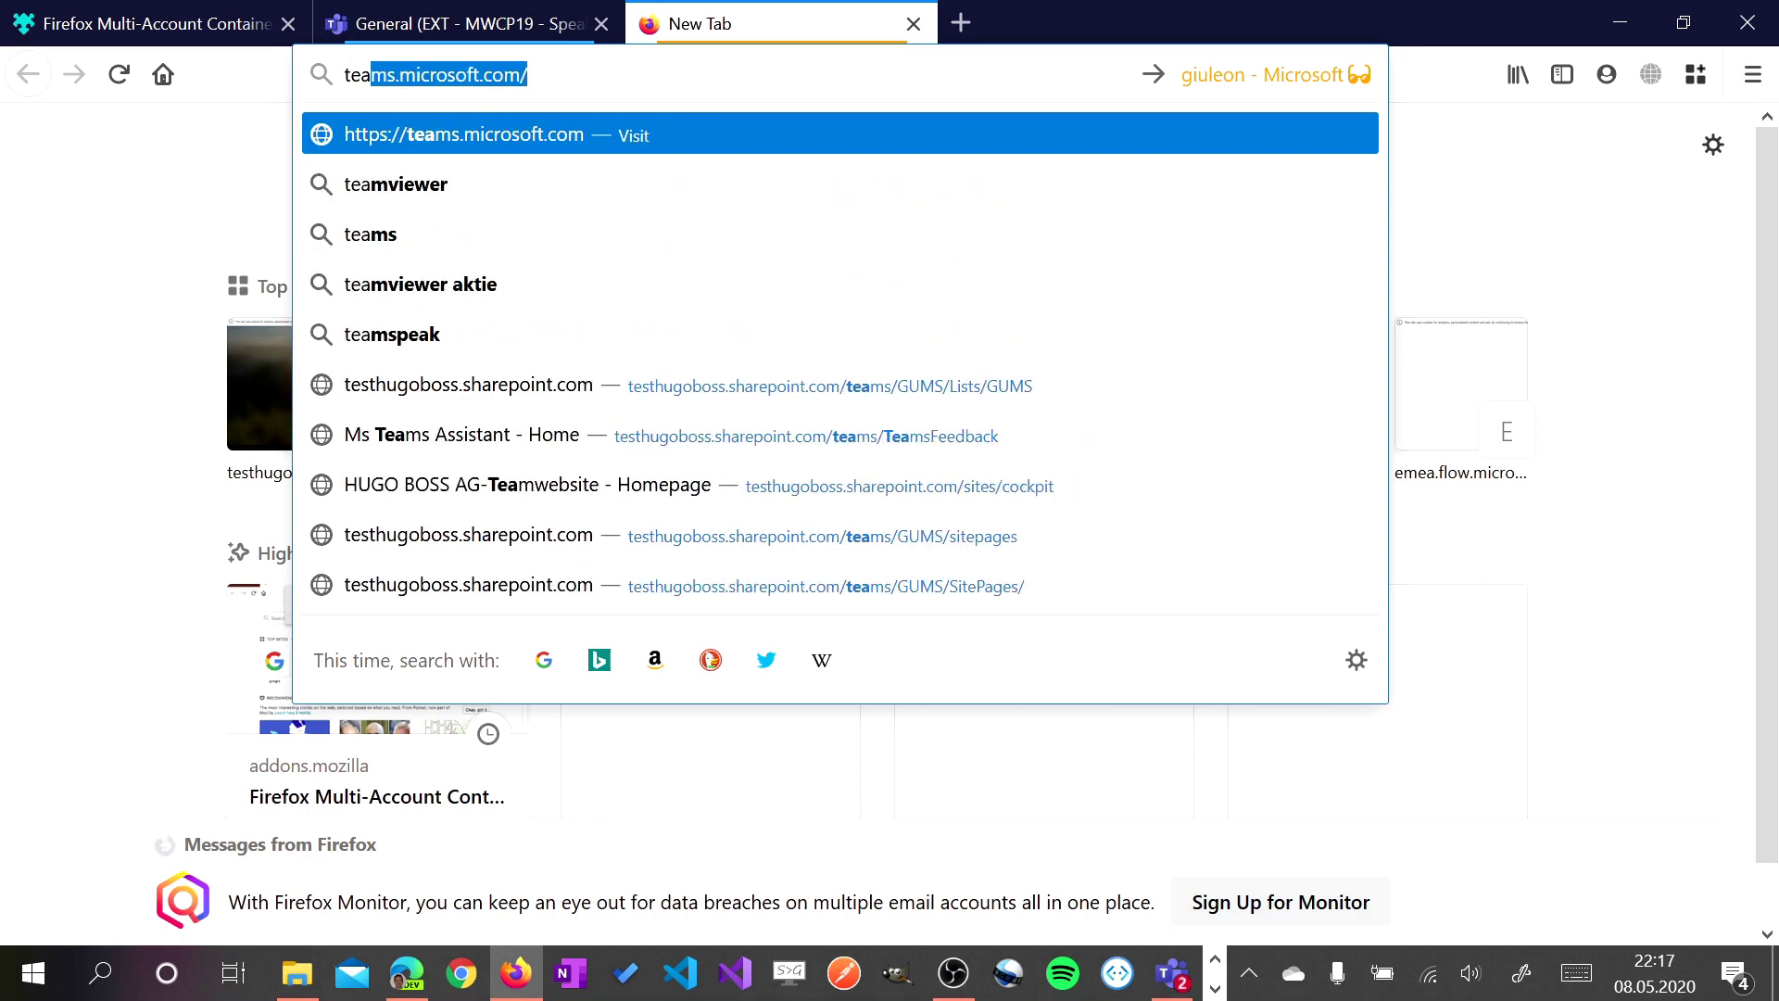
key(Return)
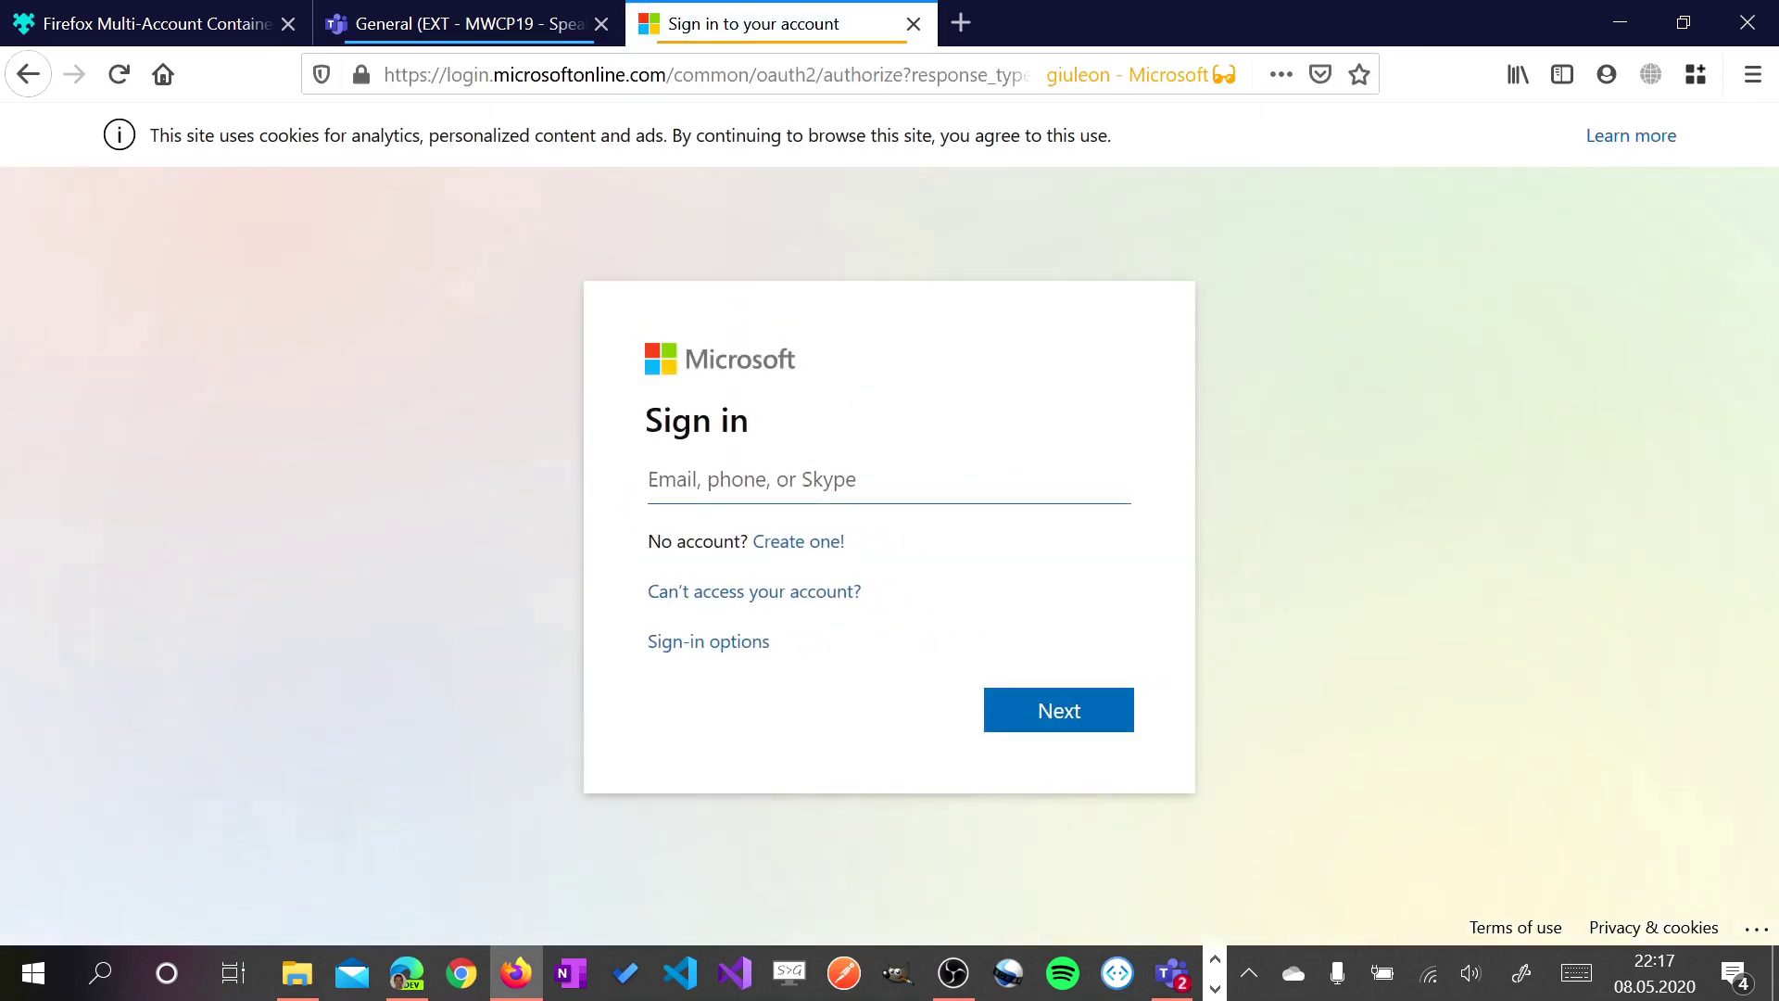
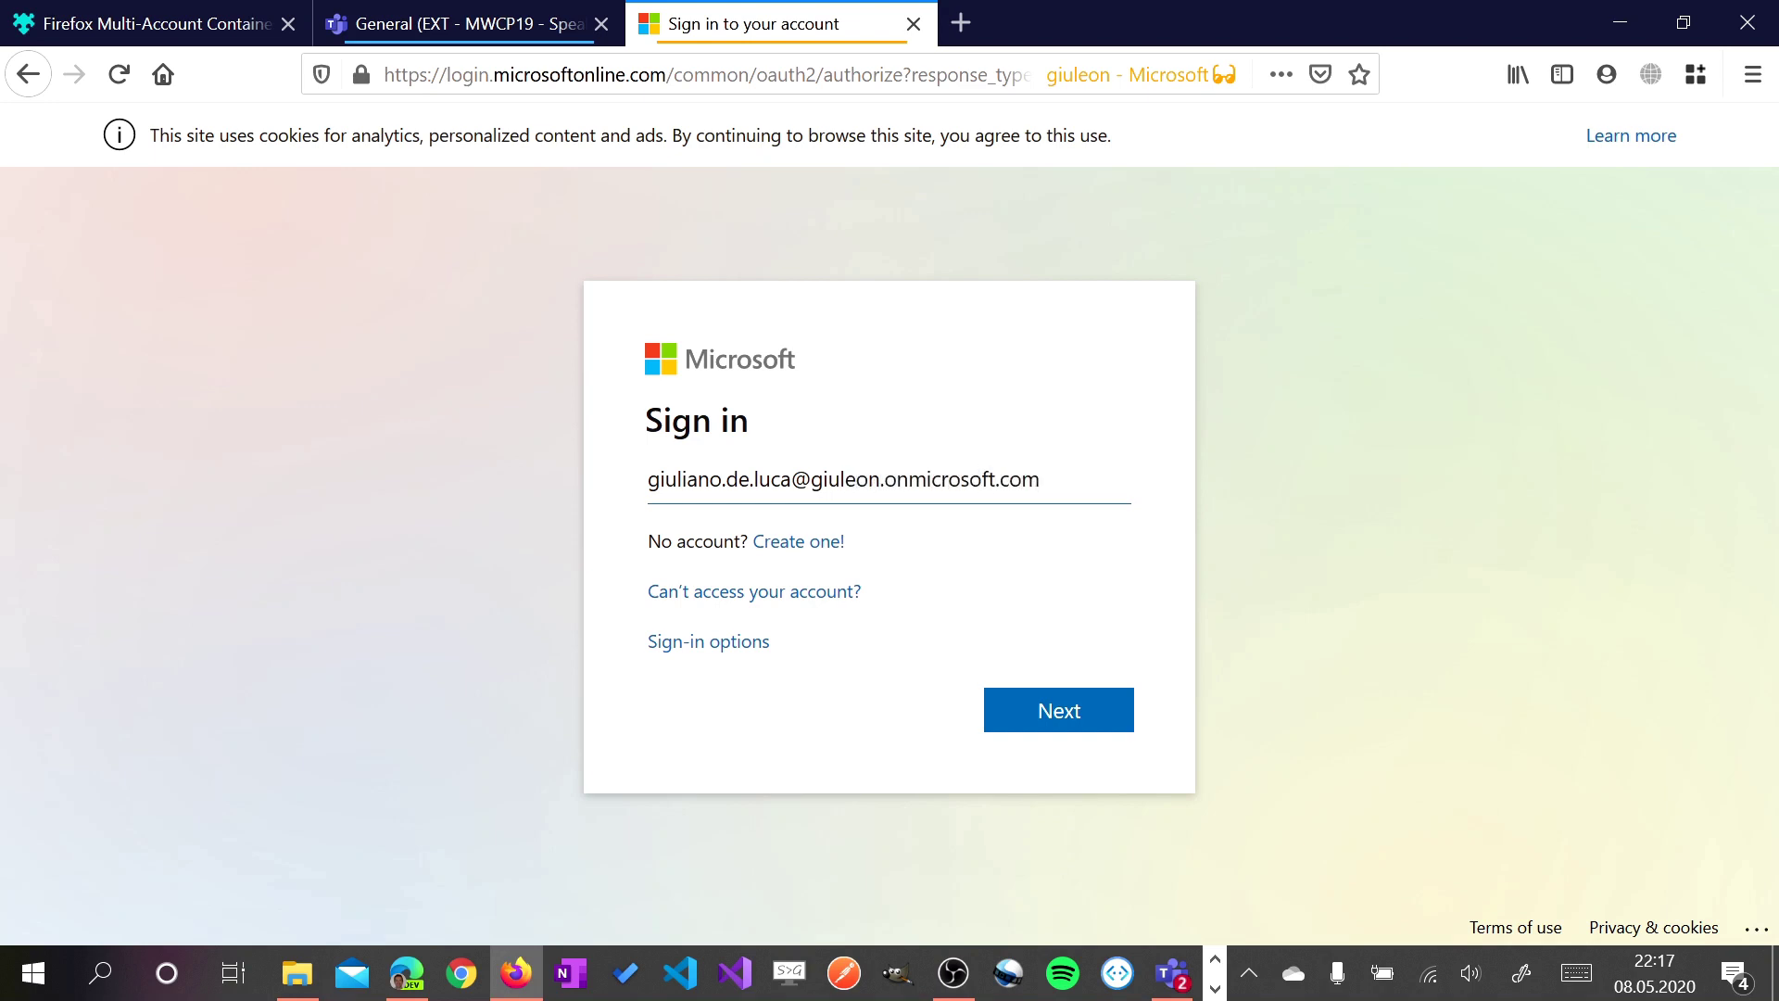
Sign in with the work account e-mail and password, decline saving the login, and stay signed in
key(Return)
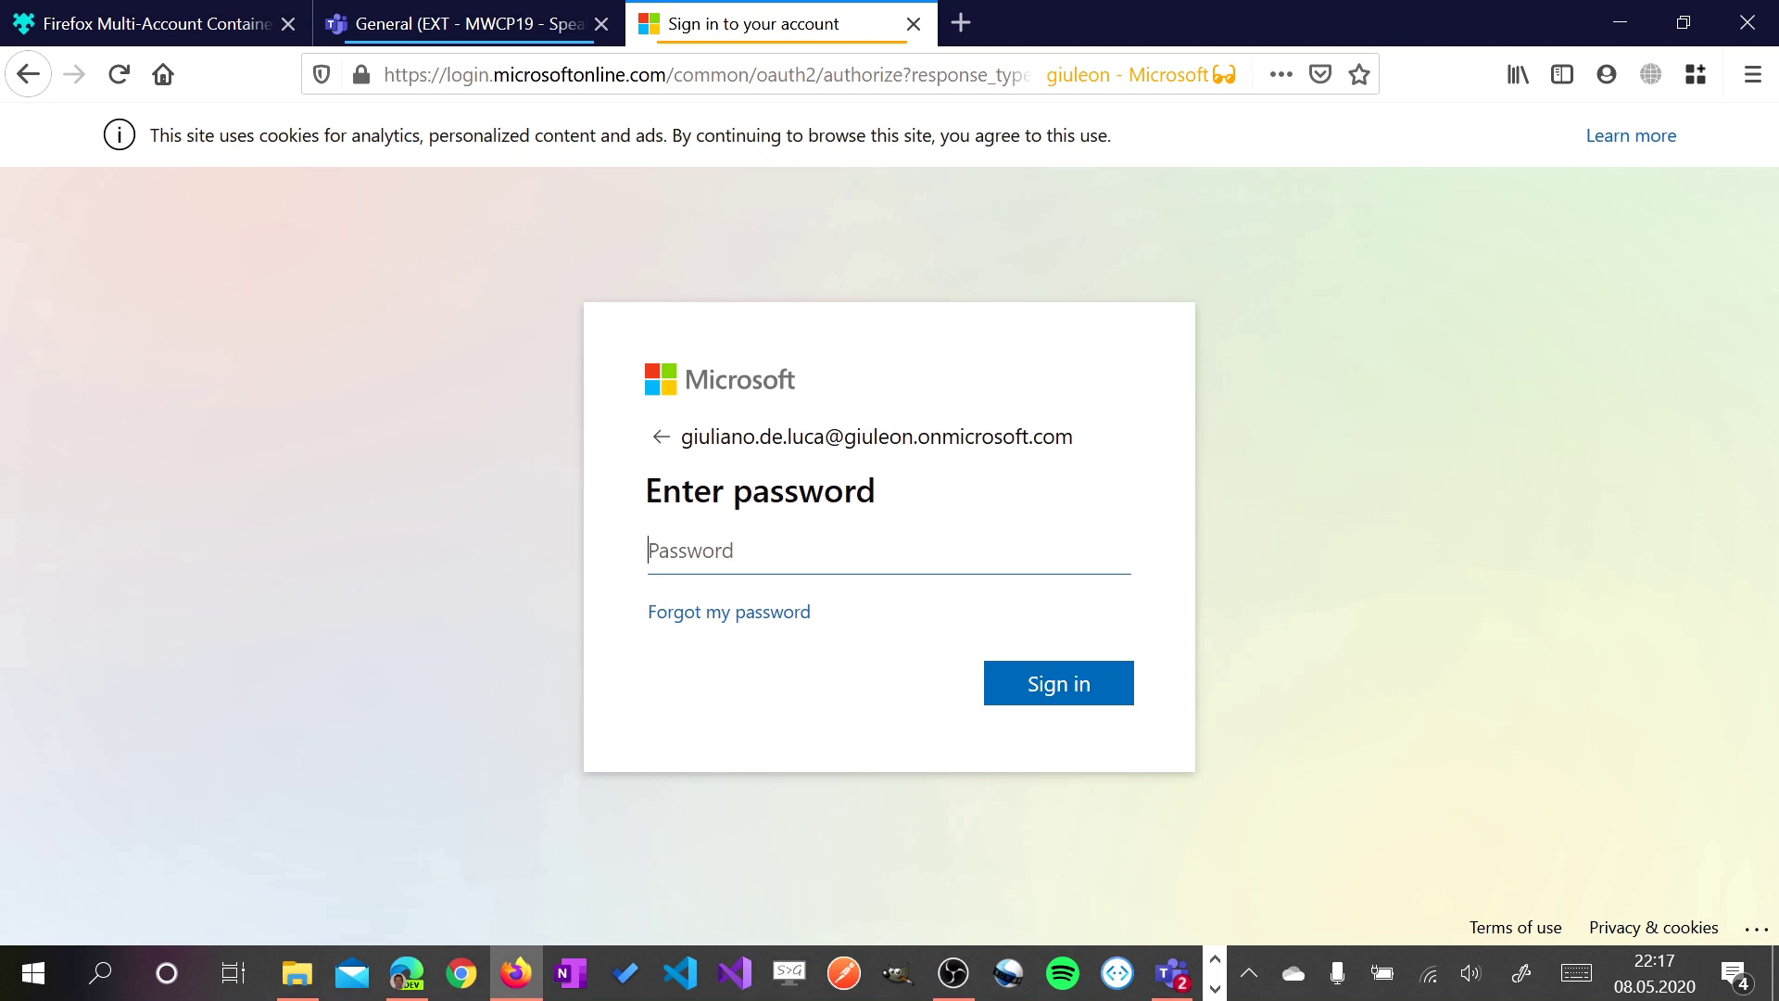
text(••••••••••••)
key(Return)
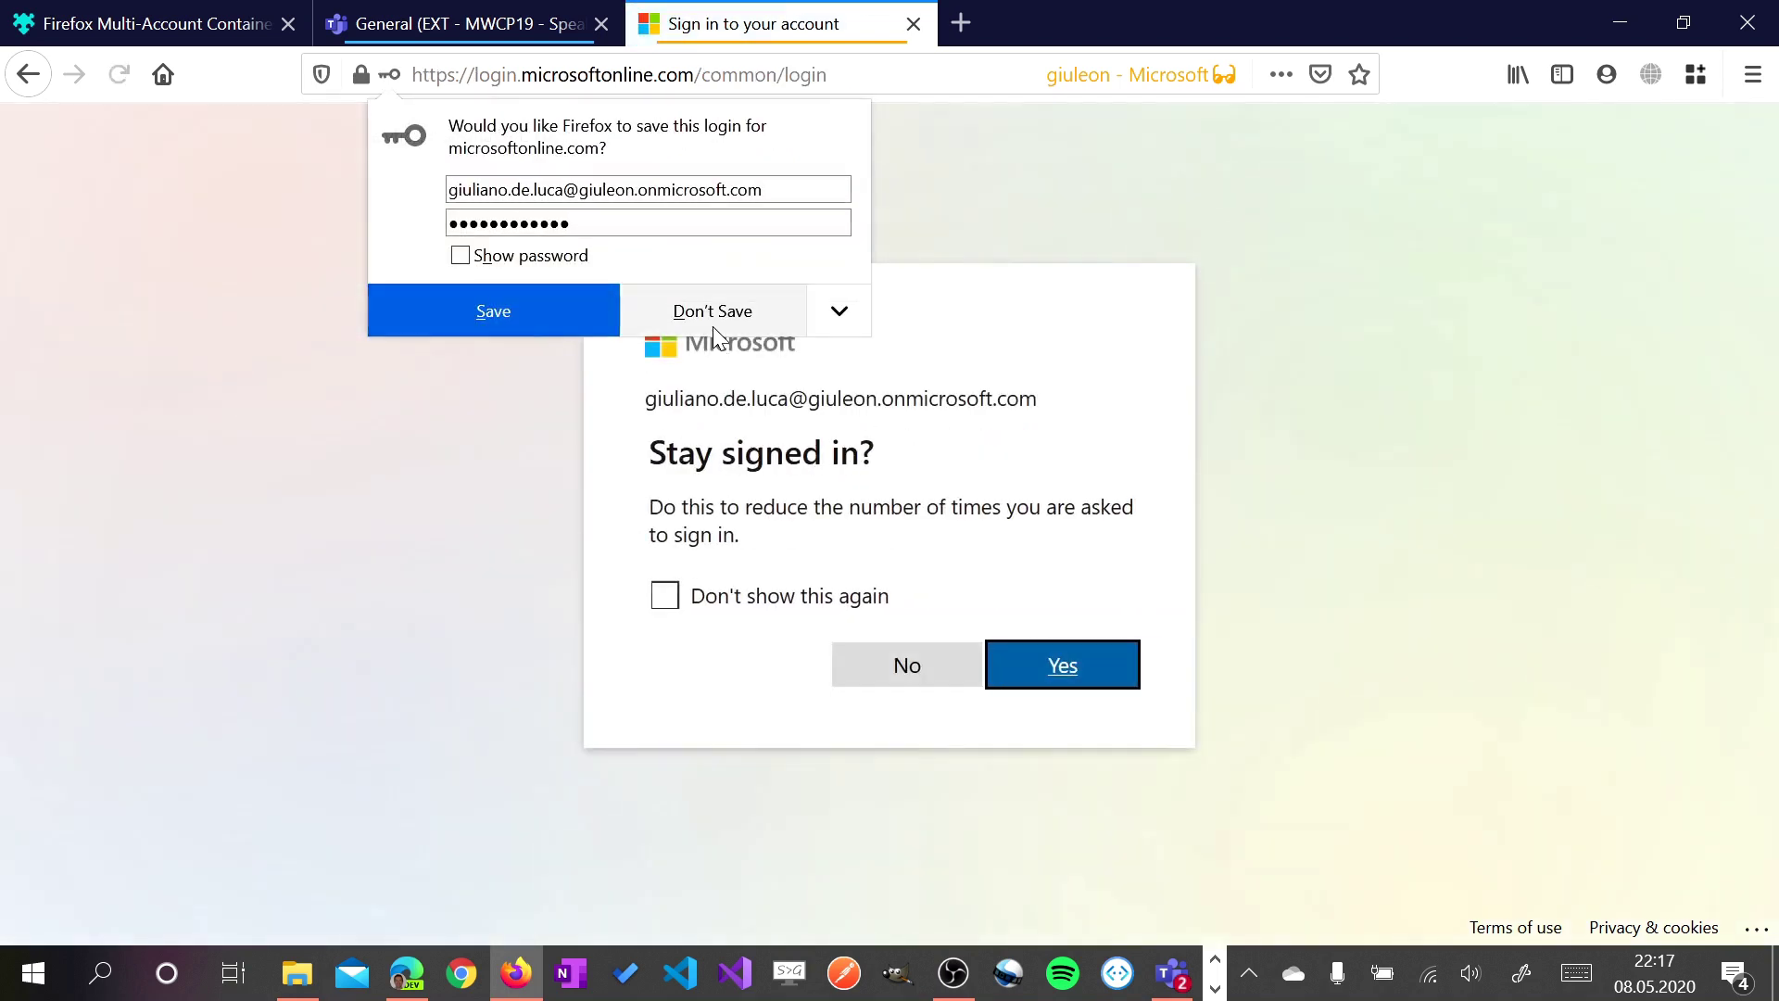
click(711, 311)
click(1051, 666)
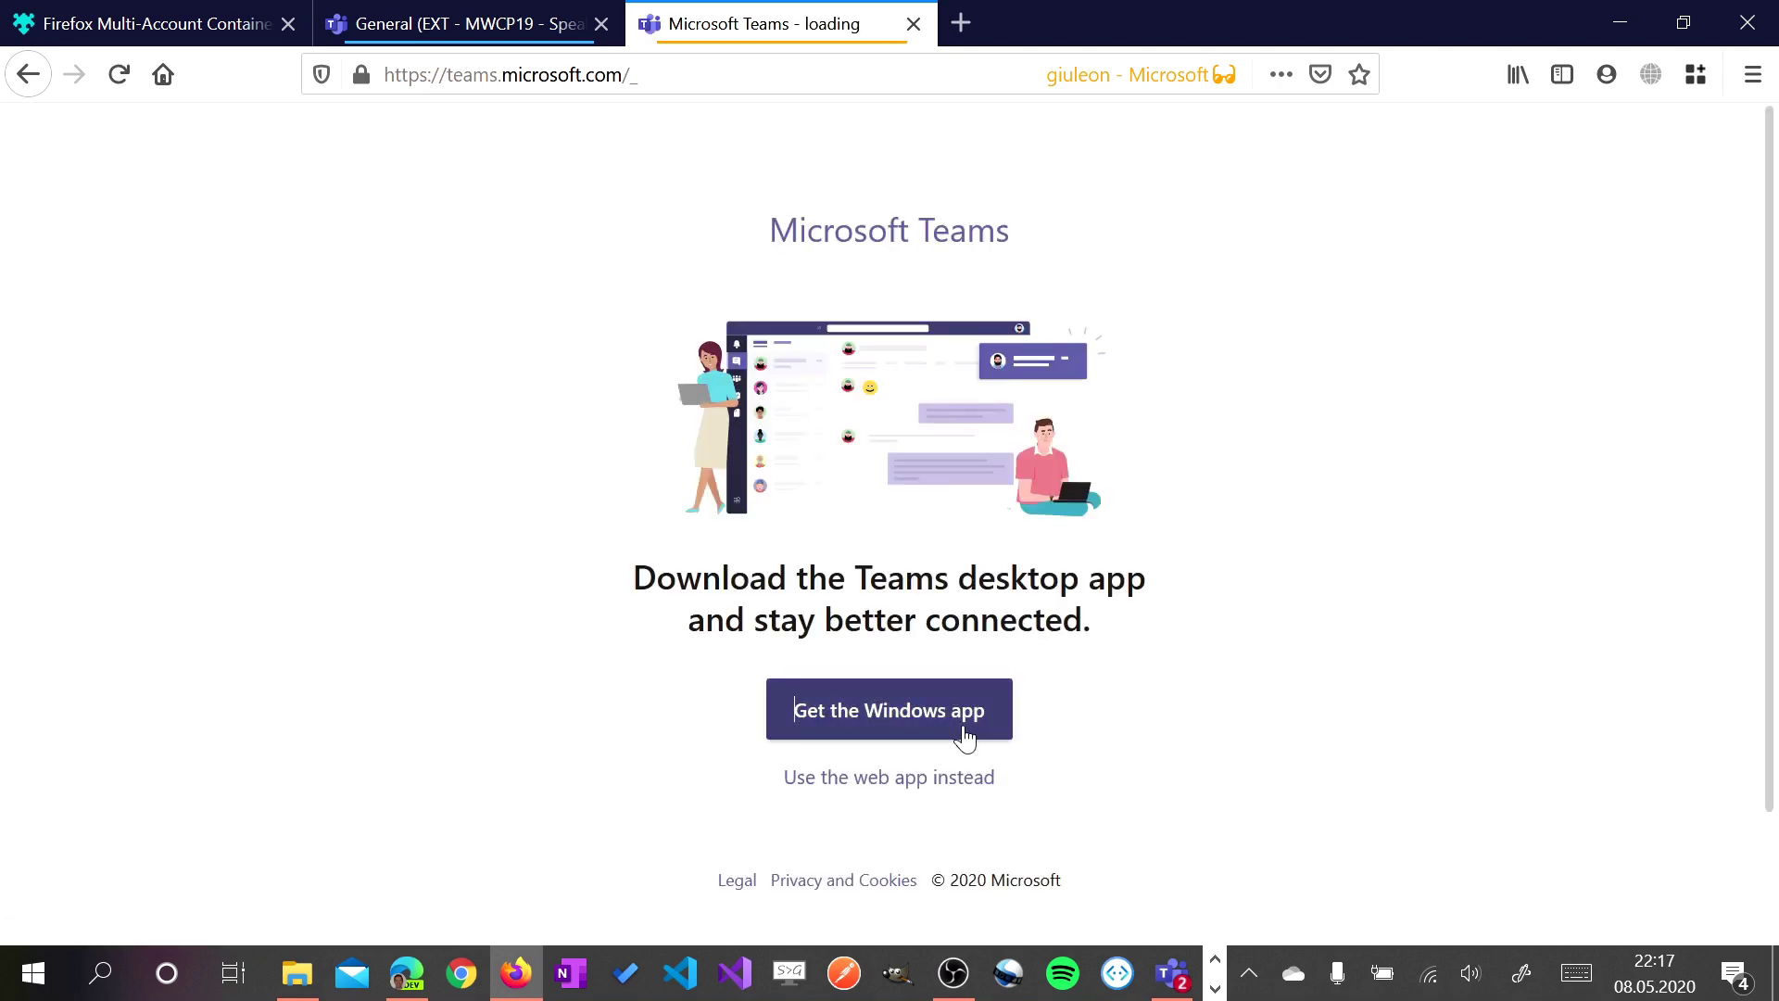
Continue in the Teams web app, try the organisation switcher, dismiss the verification prompt, and go back
click(942, 778)
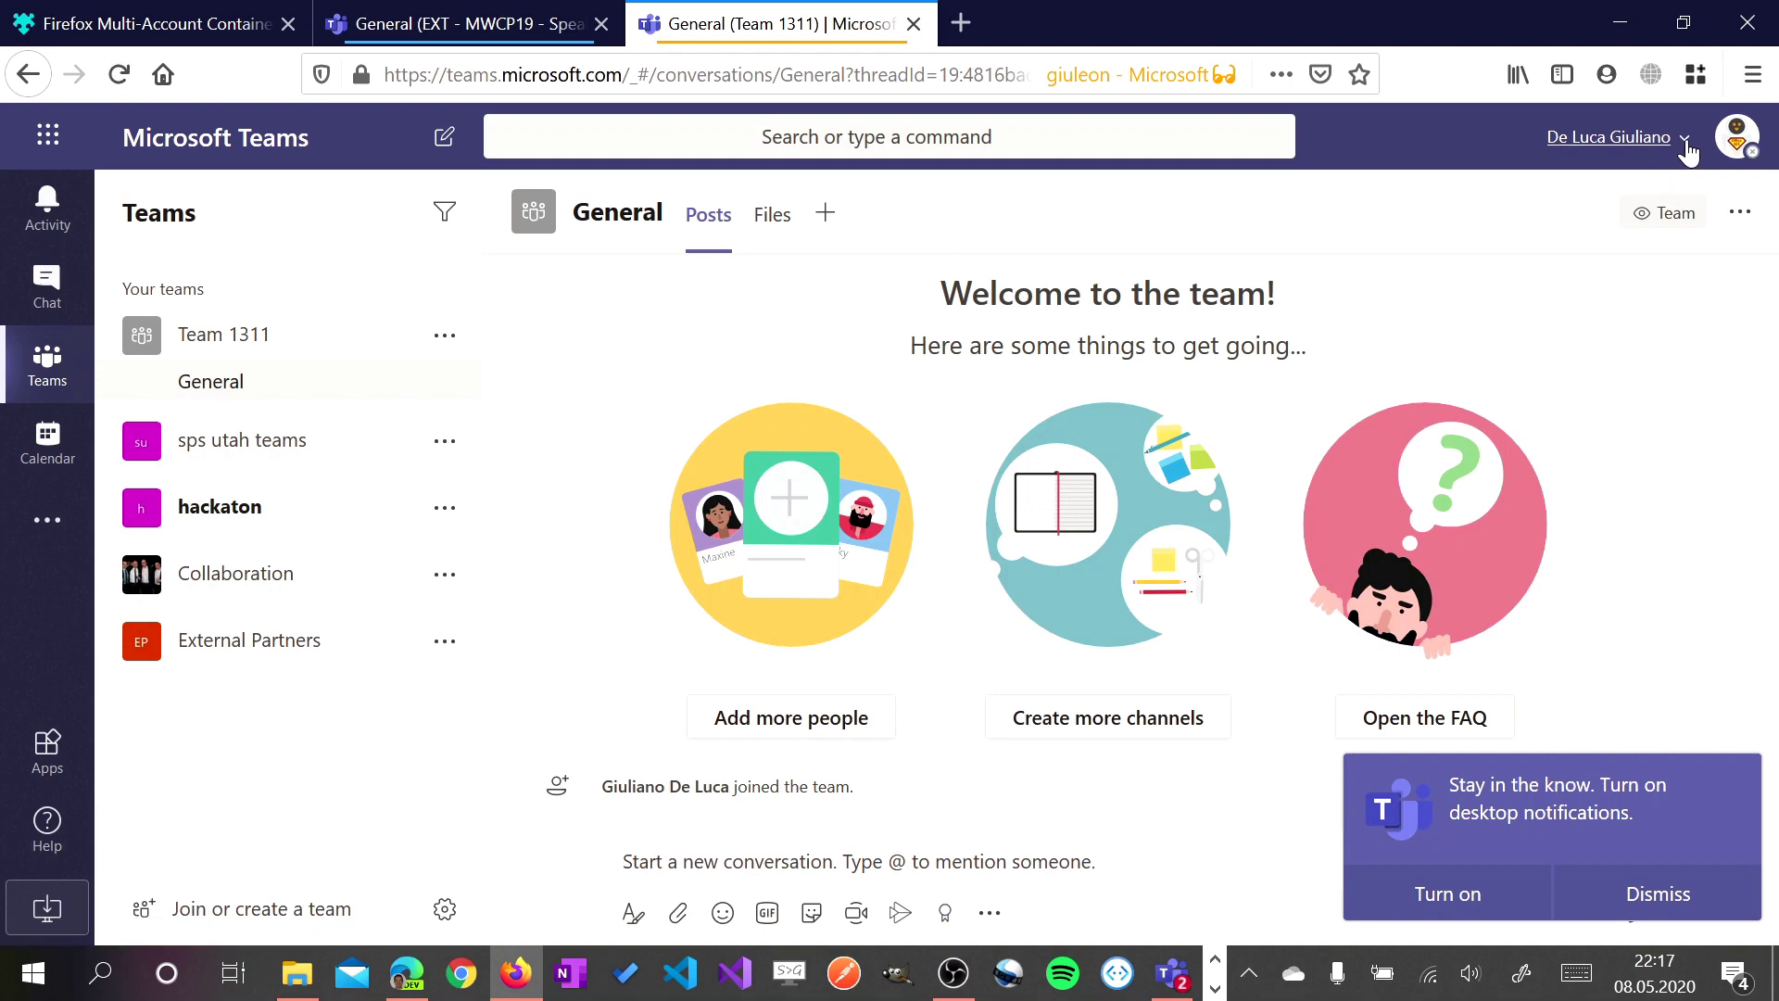
click(1676, 151)
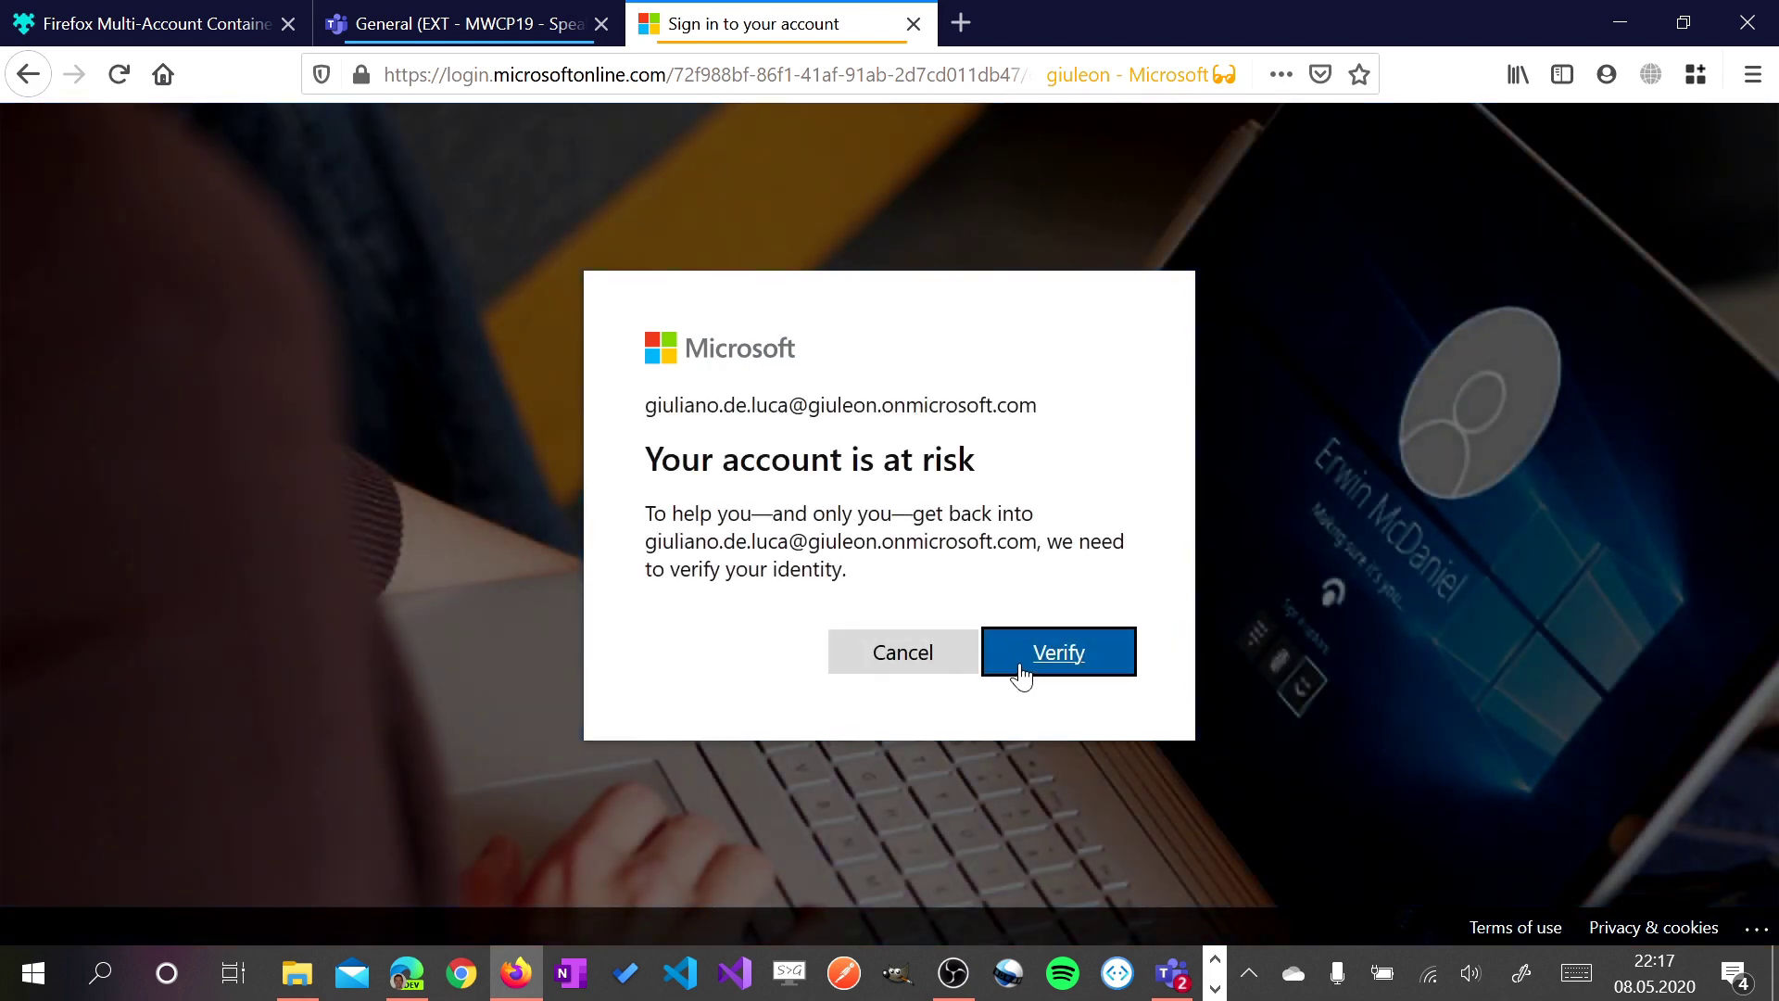
click(949, 680)
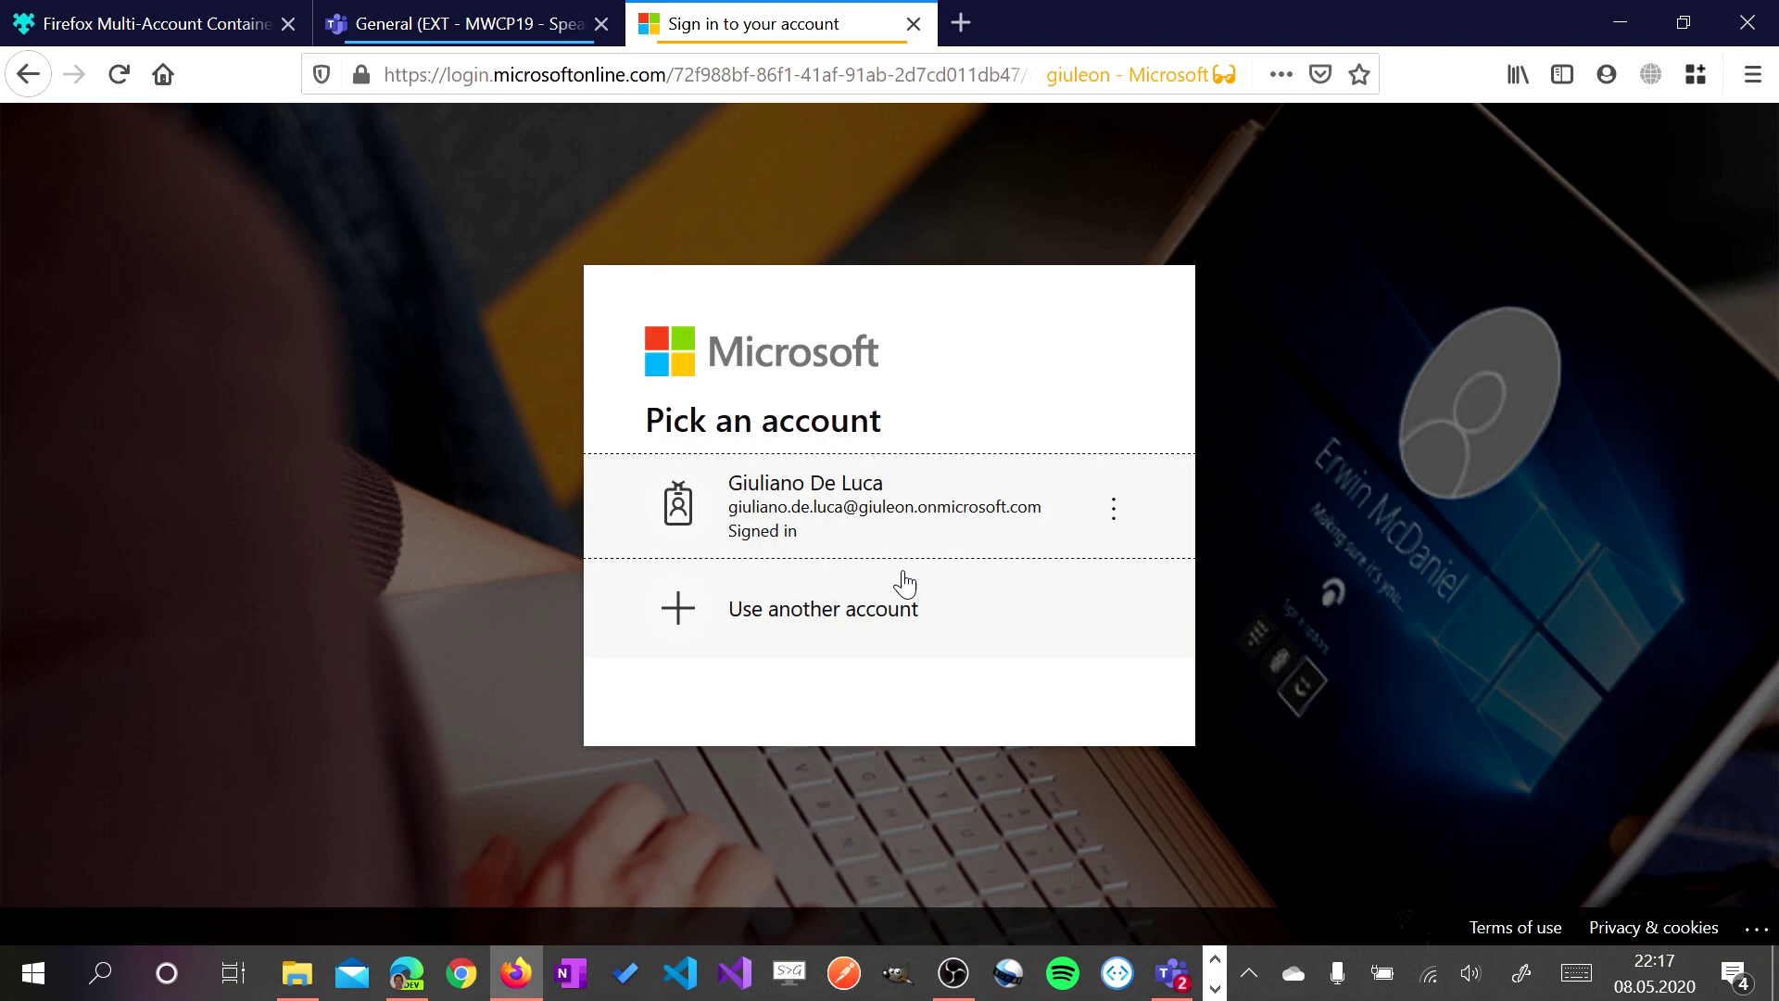
click(371, 192)
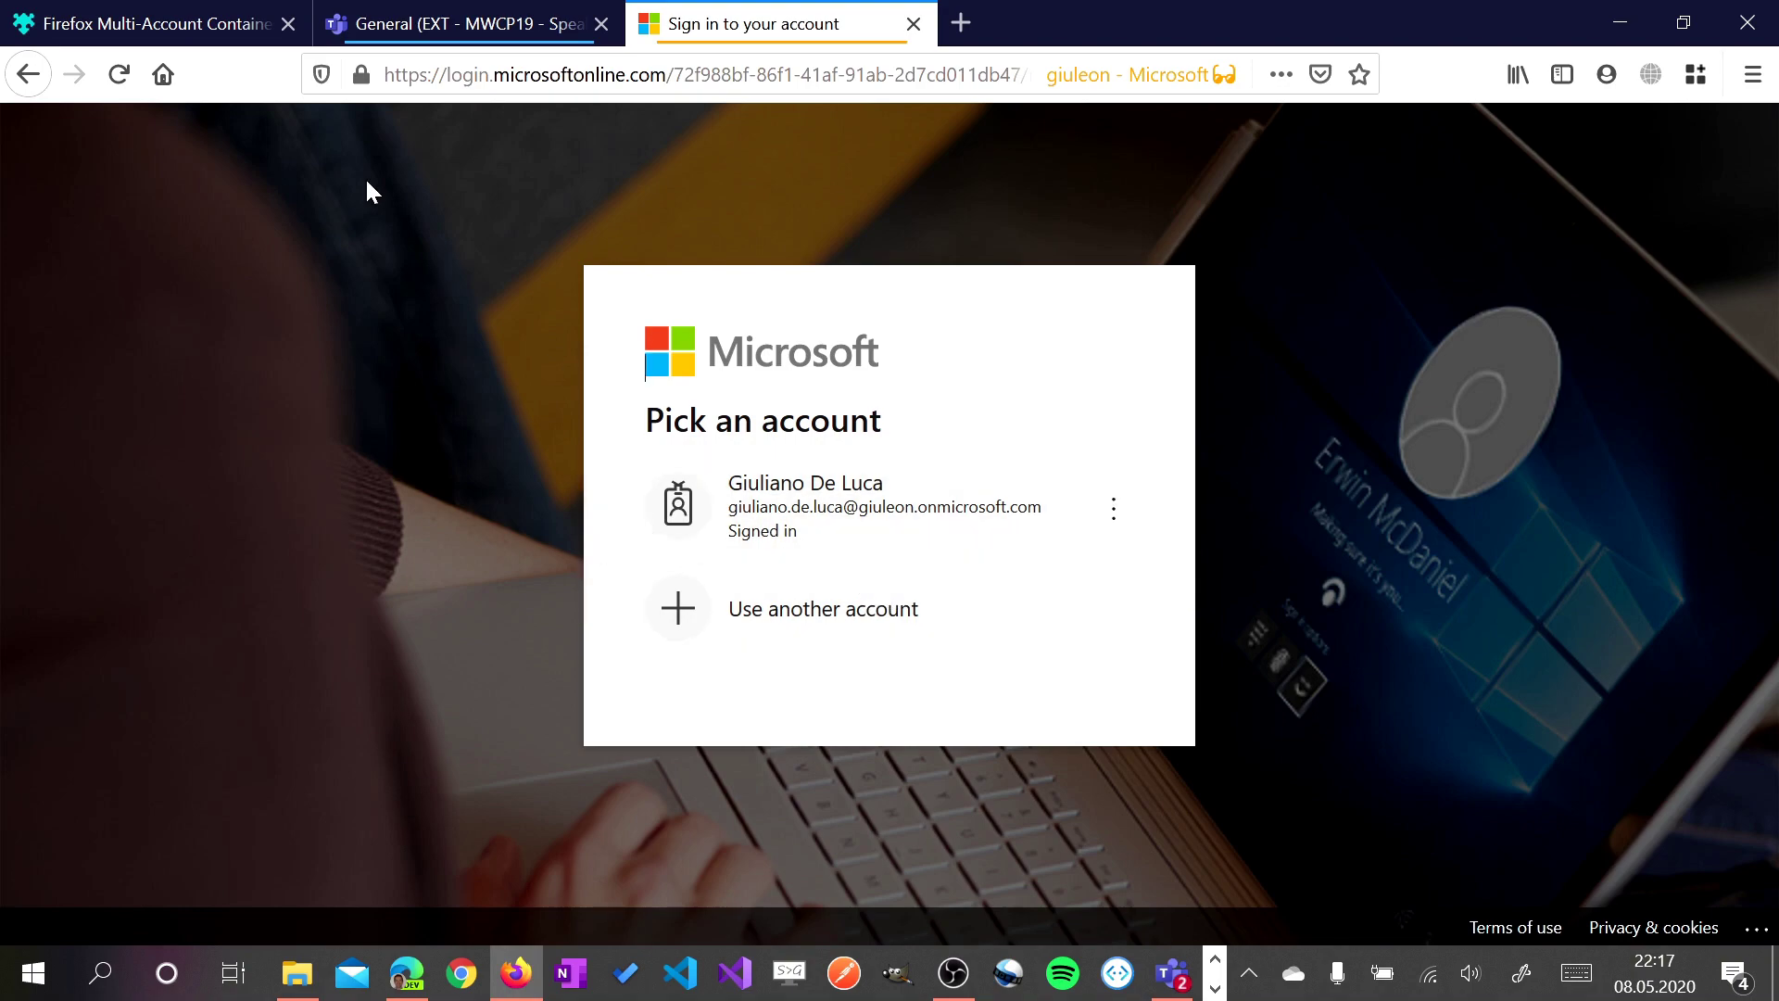
click(28, 74)
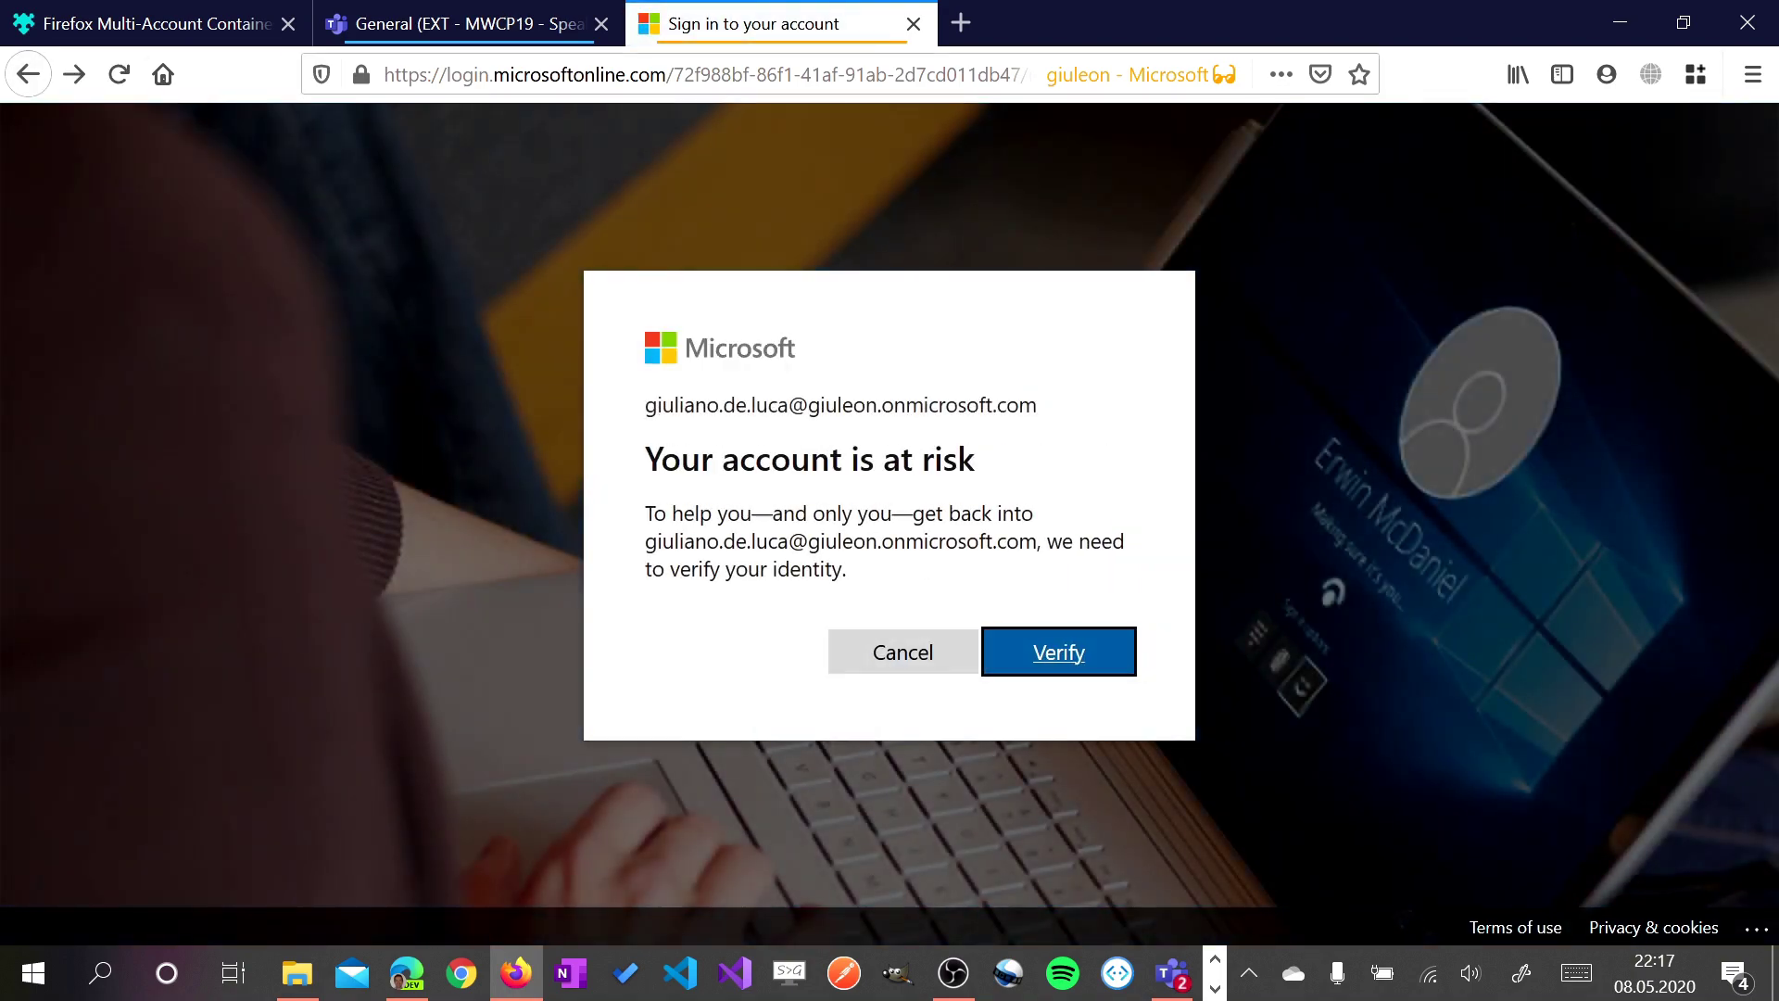
Stay in the home organisation on Team 1311 and review the list of switchable organisations
key(ctrl+l)
text(tams)
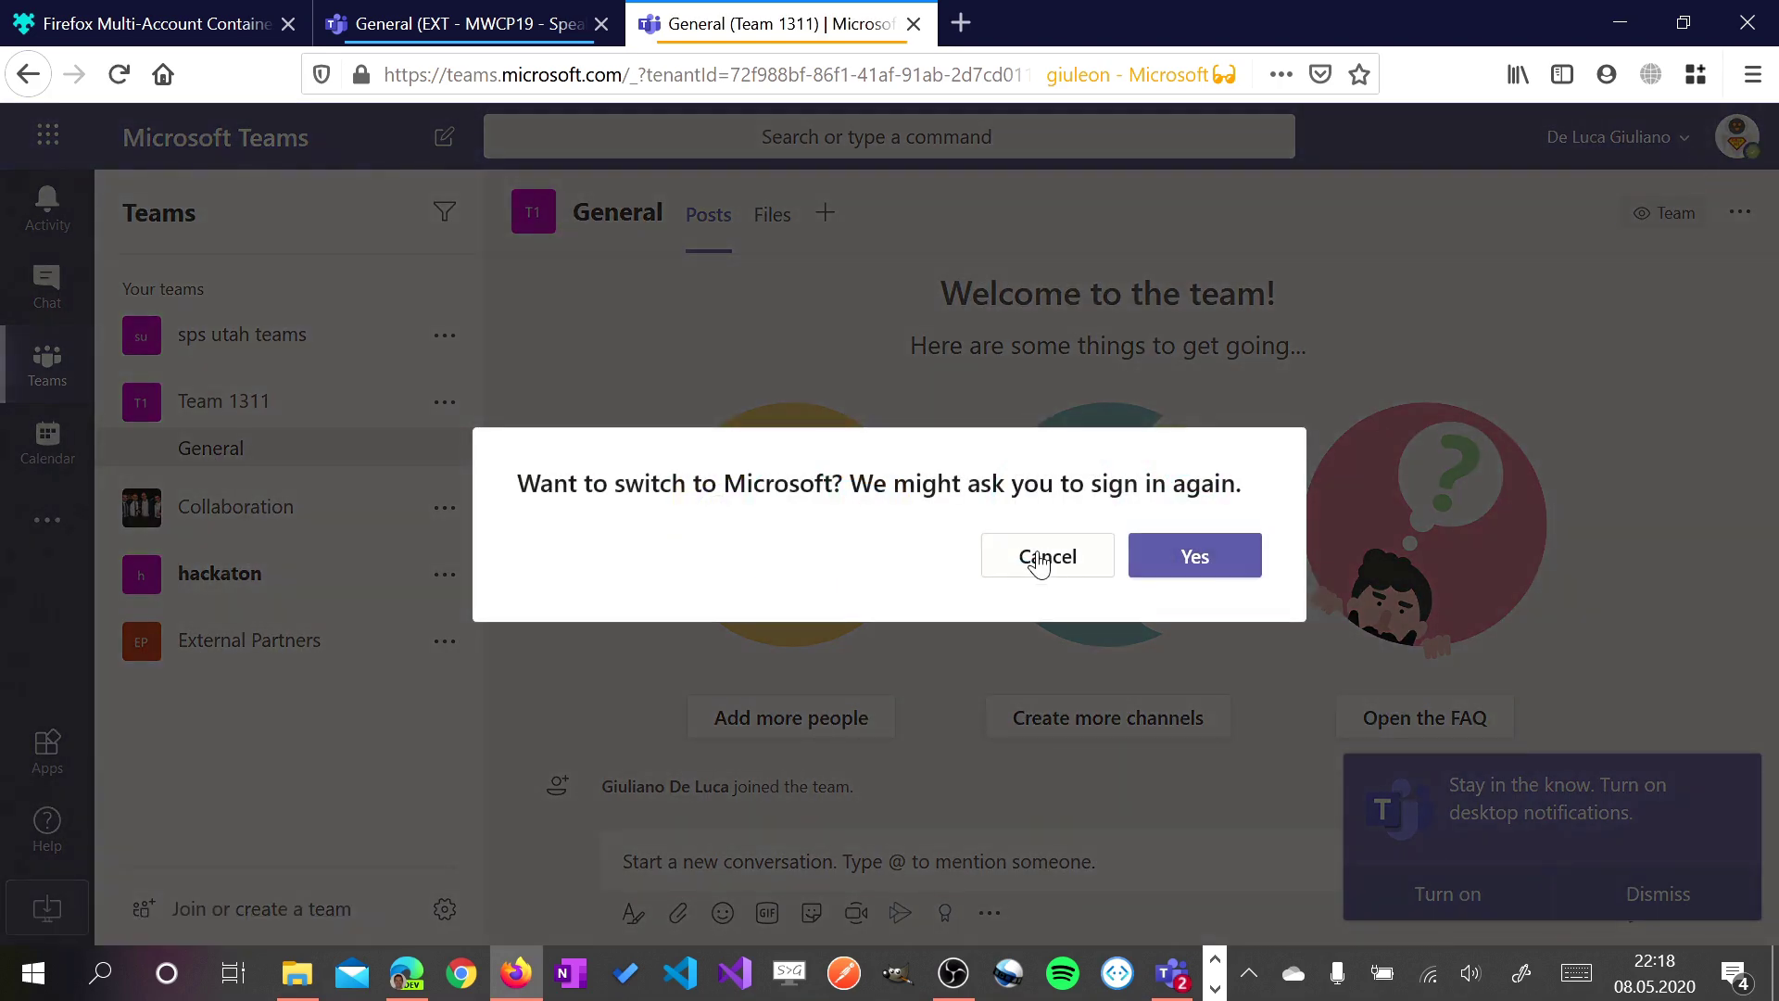
click(1046, 556)
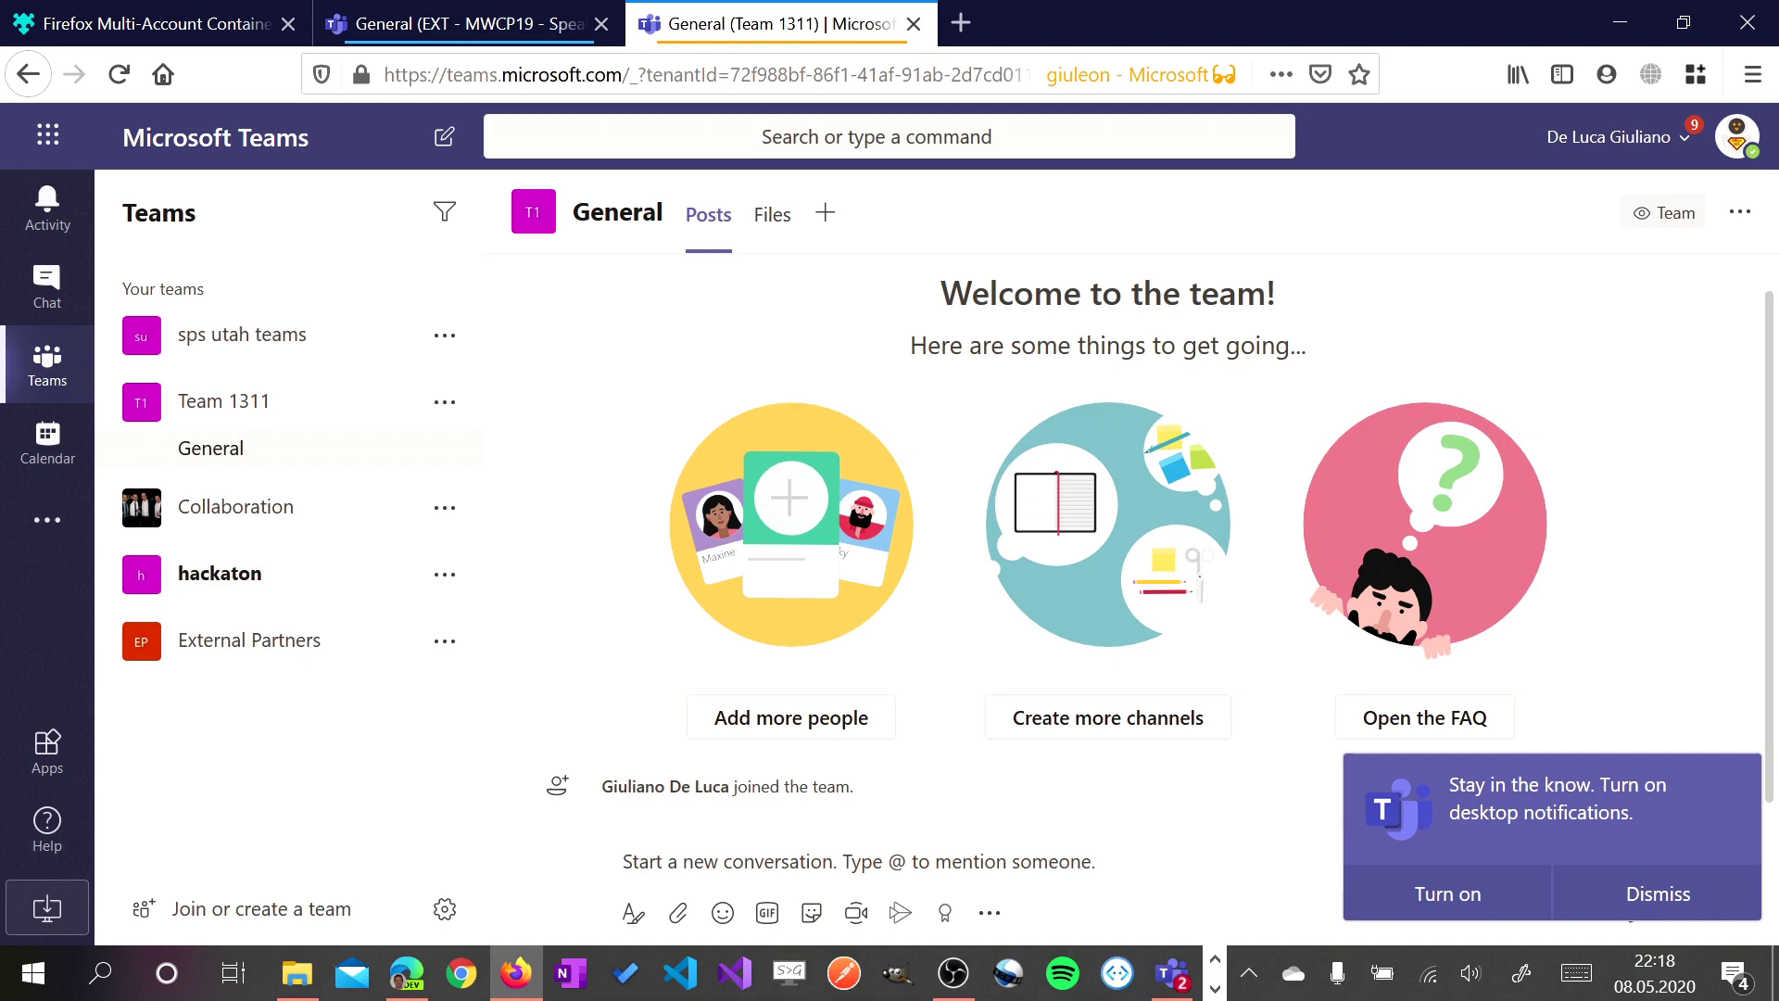
click(1682, 139)
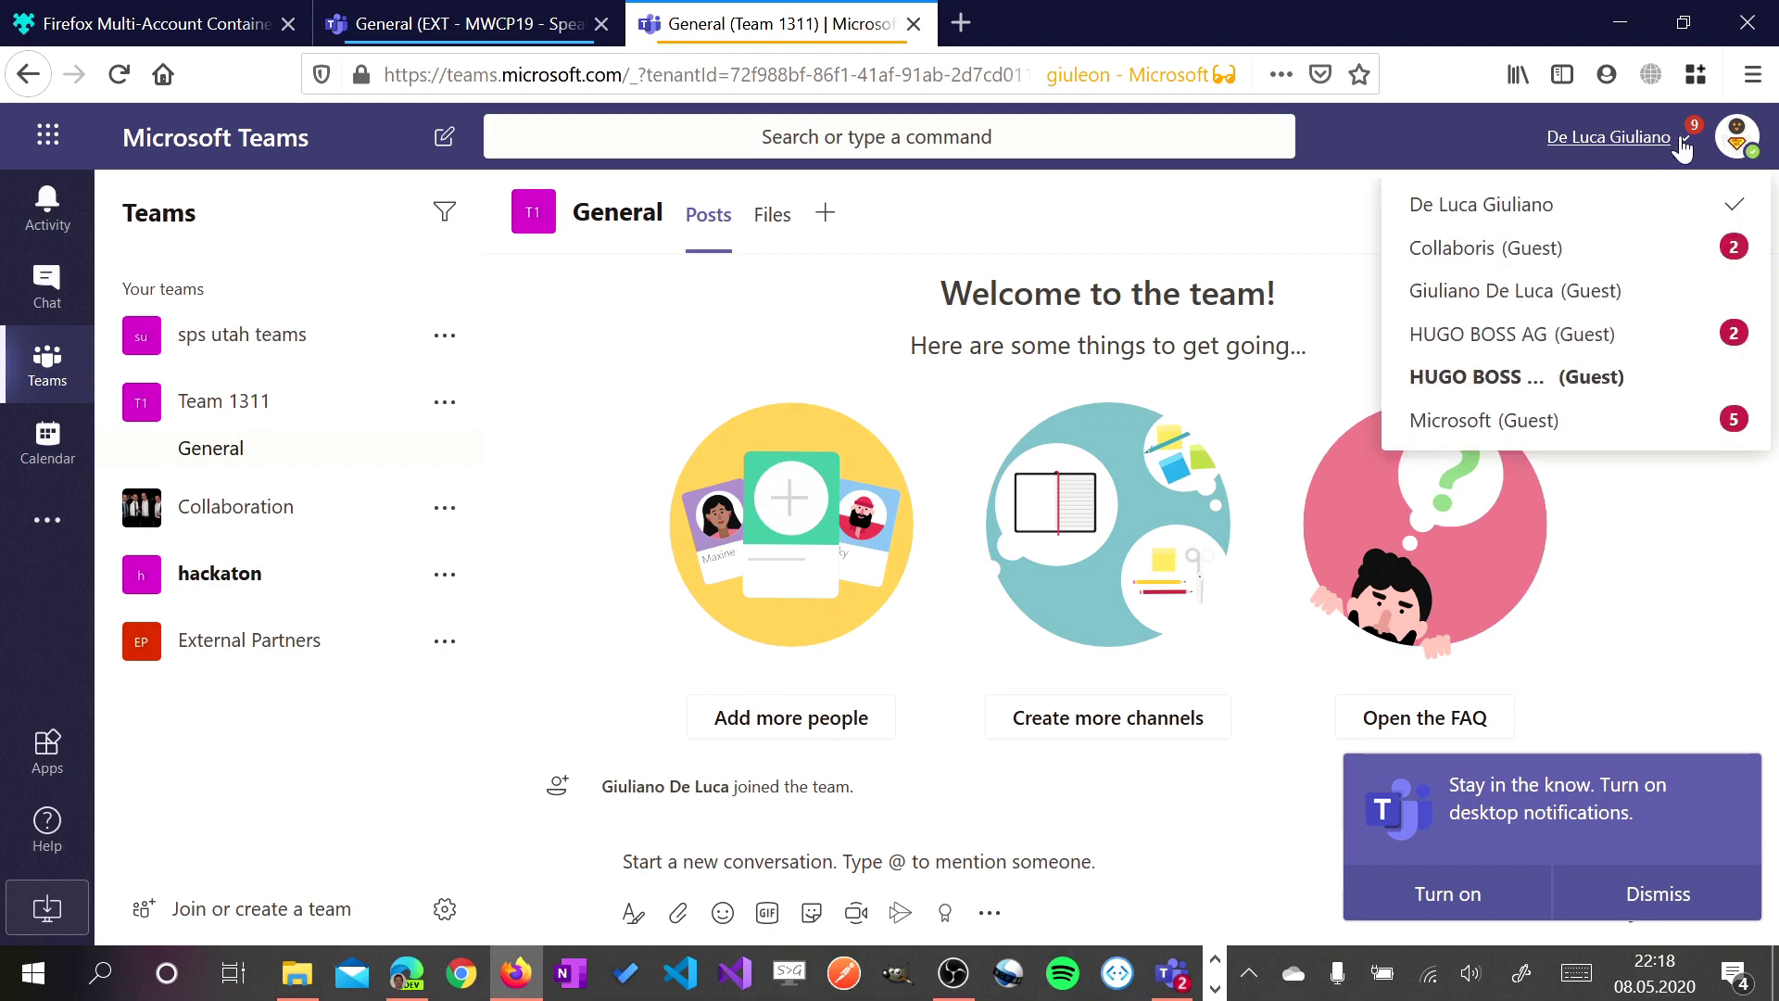
click(1362, 293)
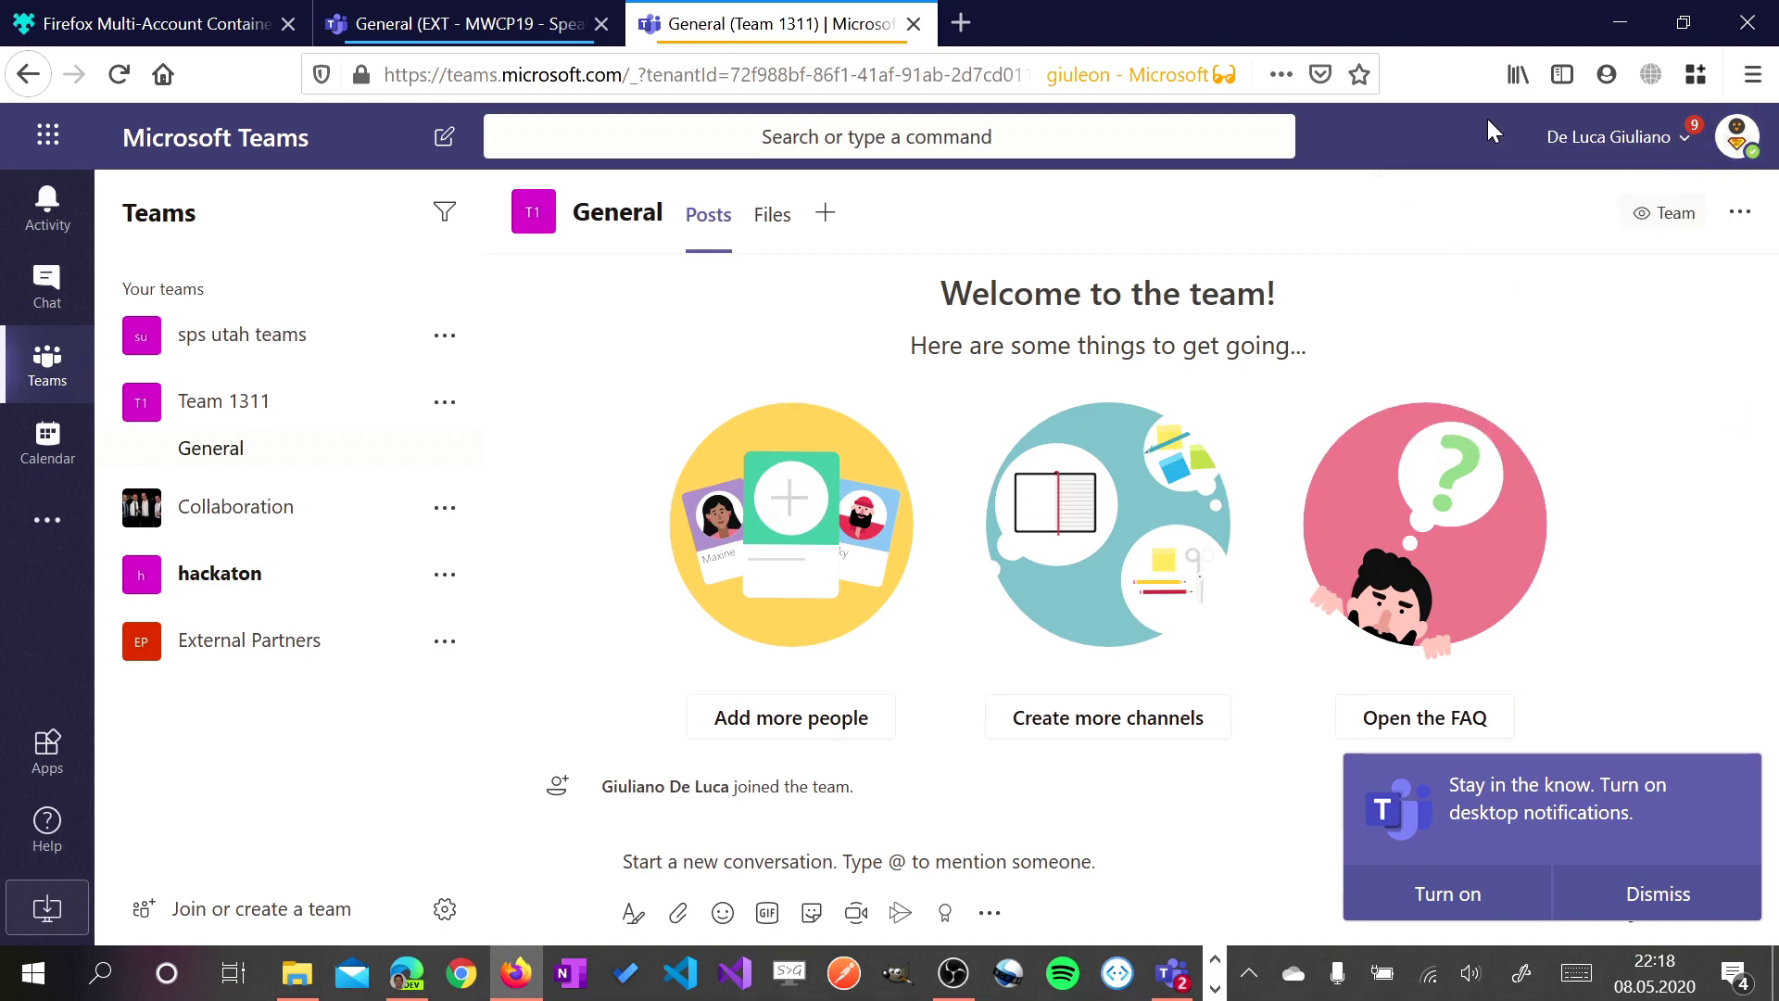
Switch to the EXT - MWCP19 guest tenant tab and review its available organisations
click(507, 23)
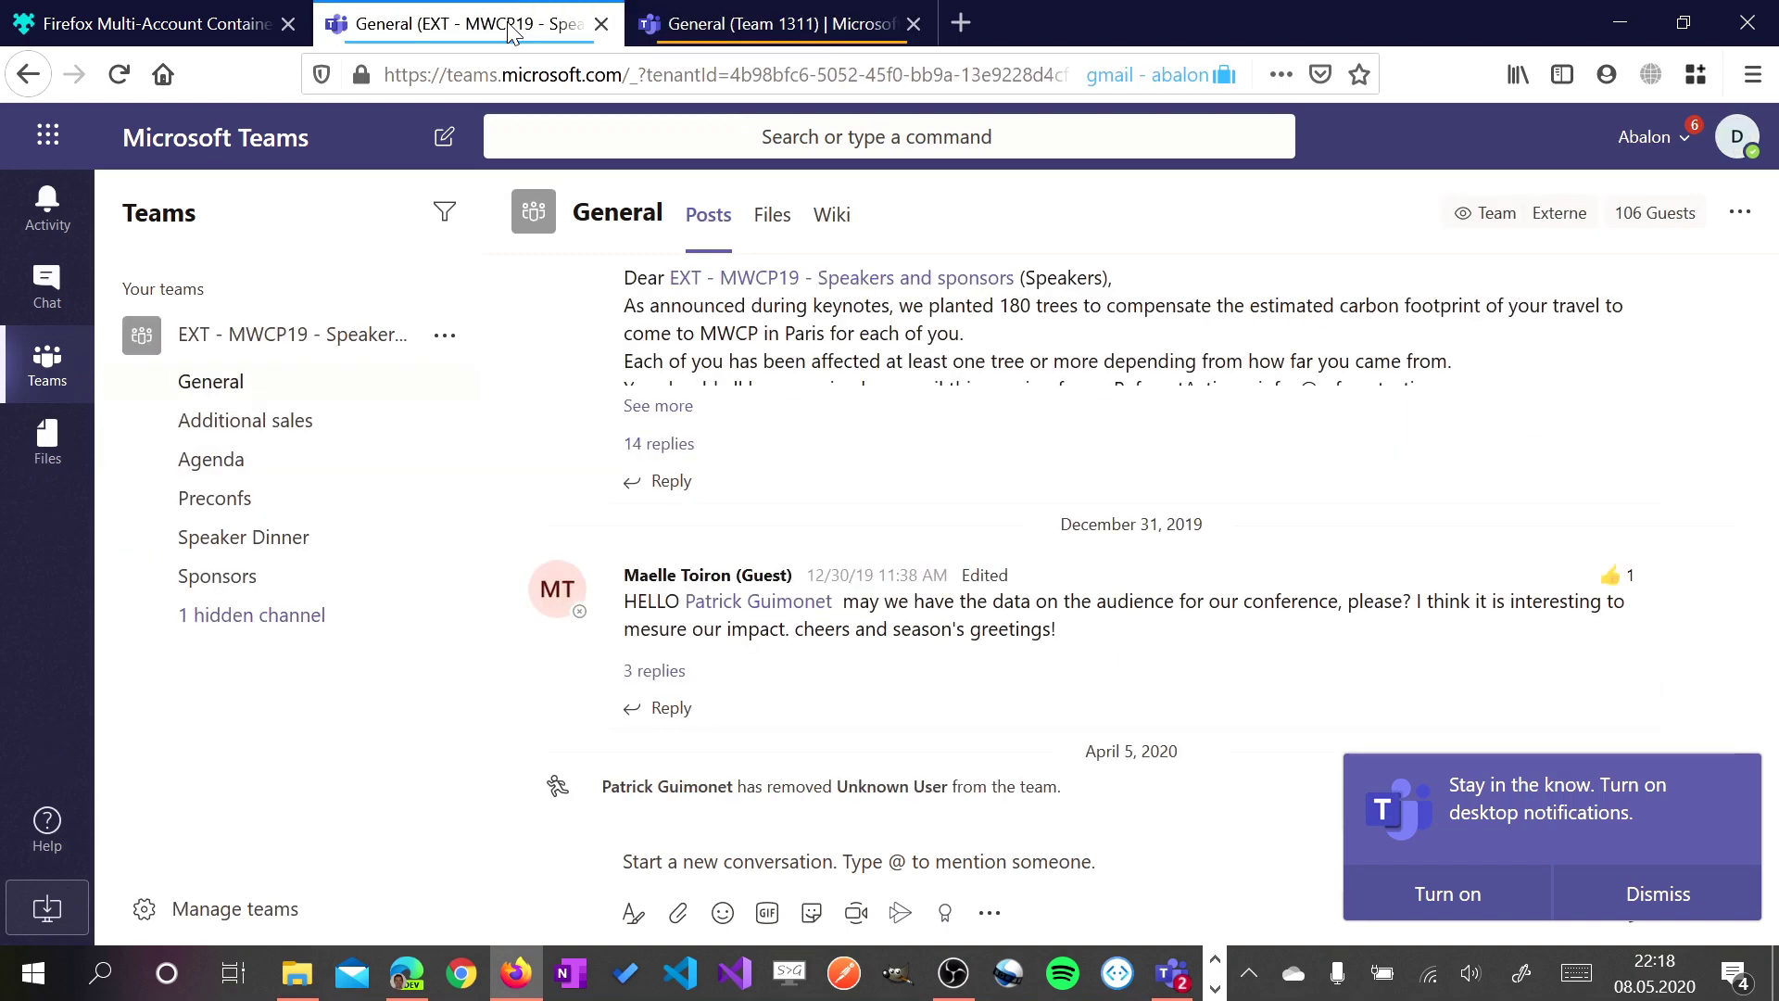
click(1738, 138)
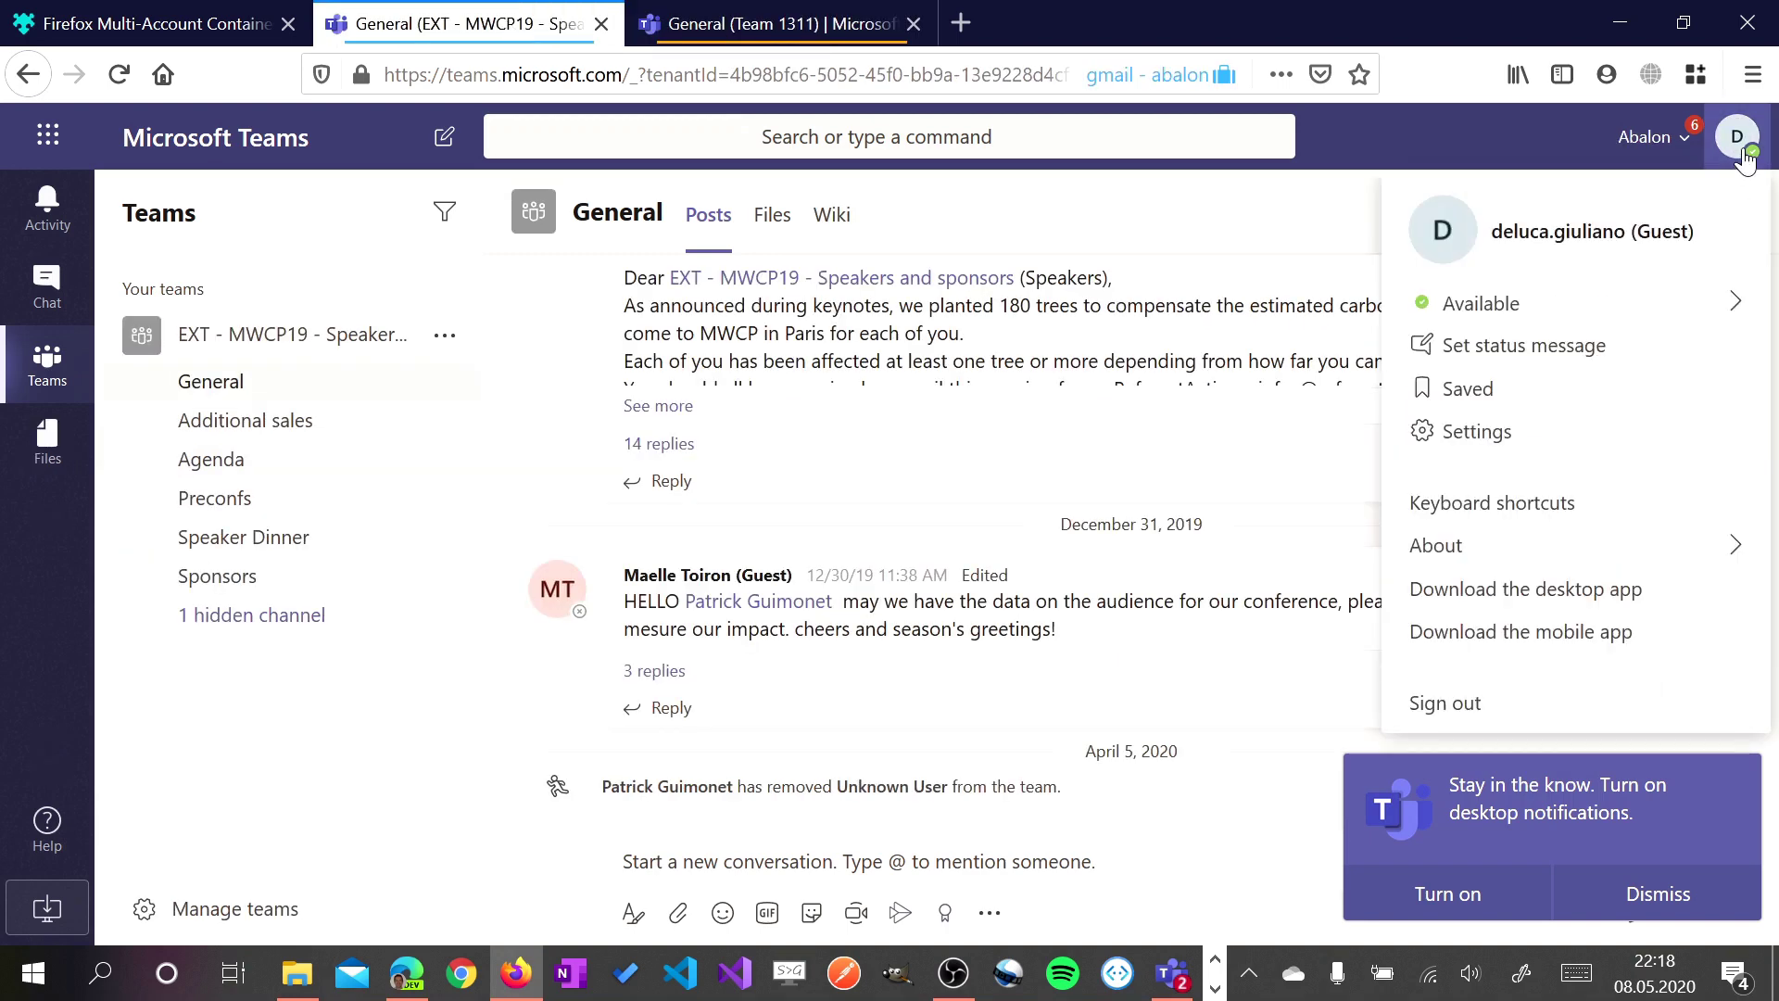
click(1663, 141)
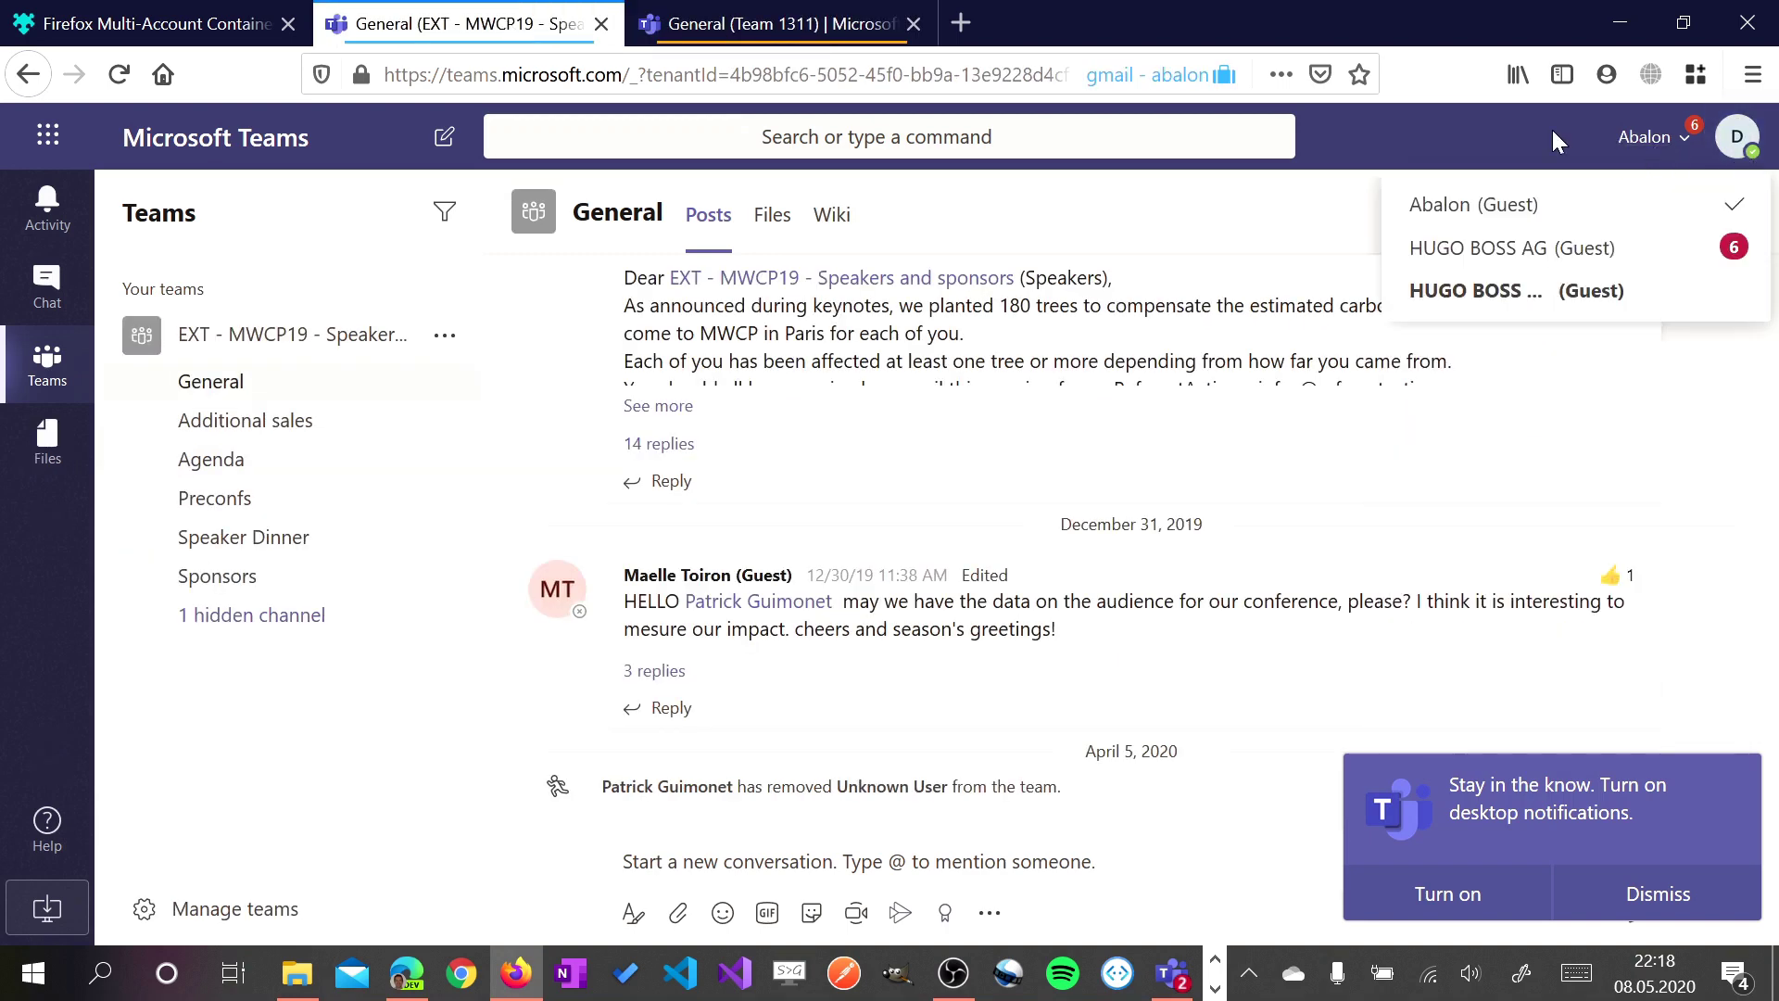
click(1487, 135)
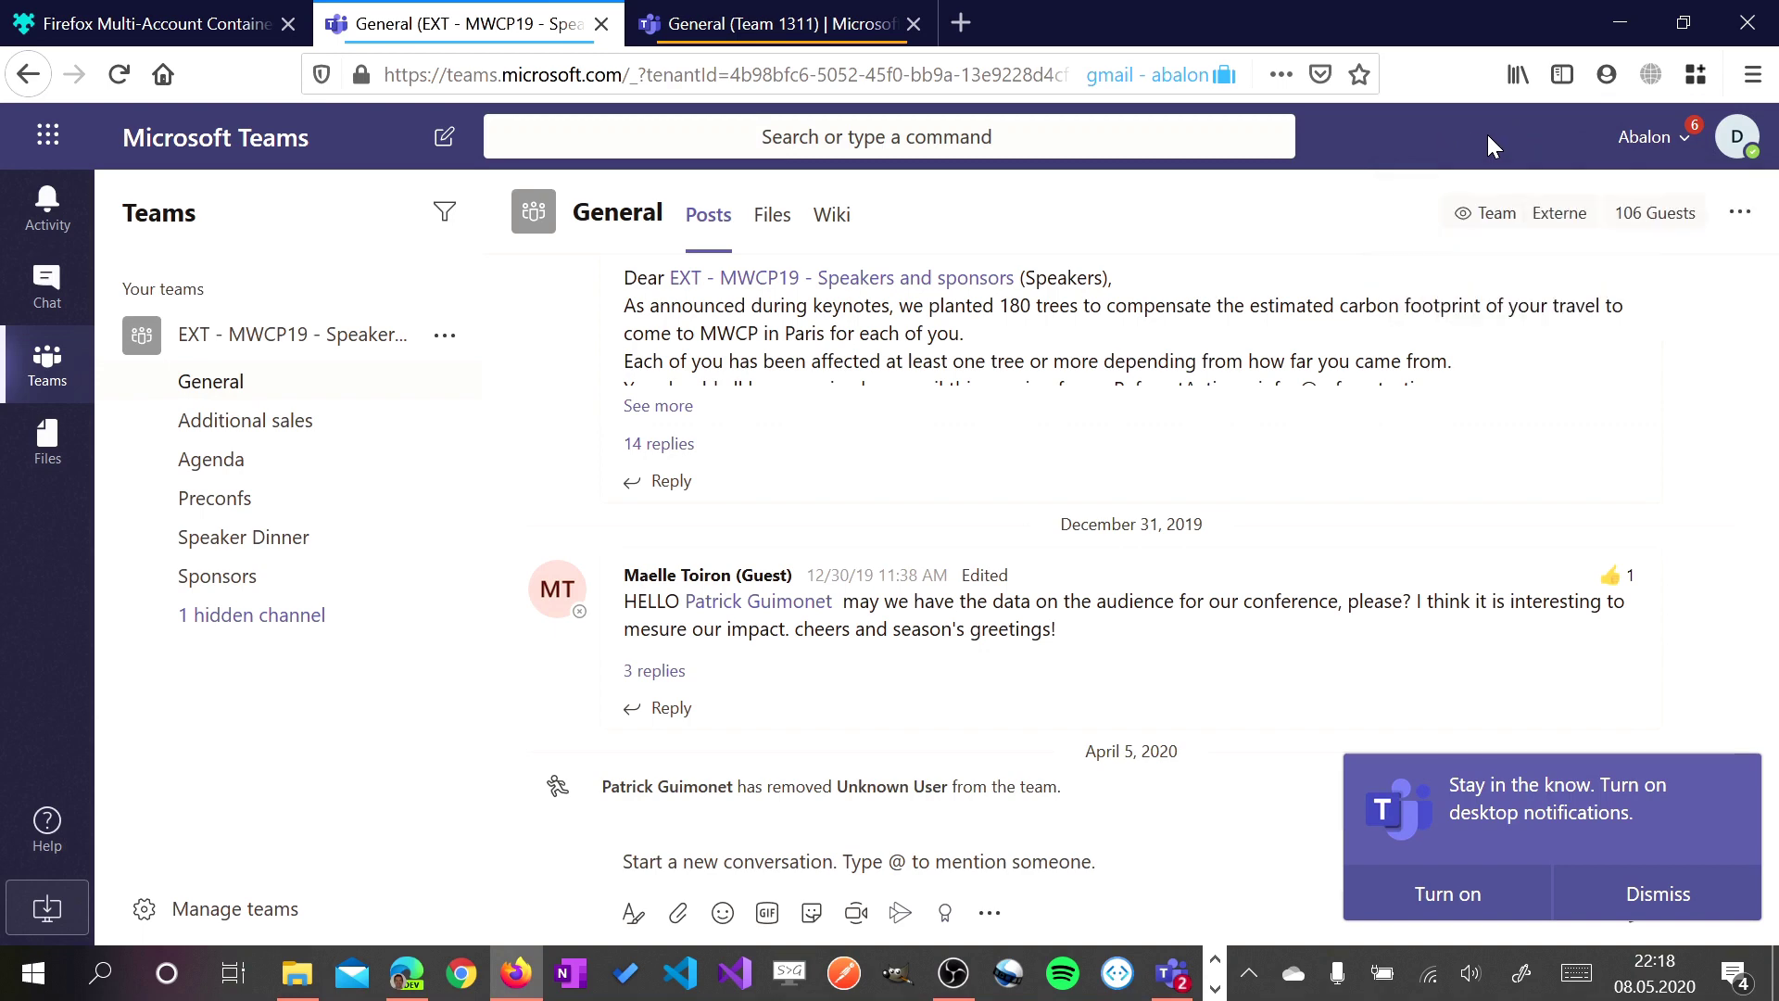
Bring the desktop Teams window forward, move it, view the Team 1311 tab, then restore Teams on top
mouse_move(1171, 984)
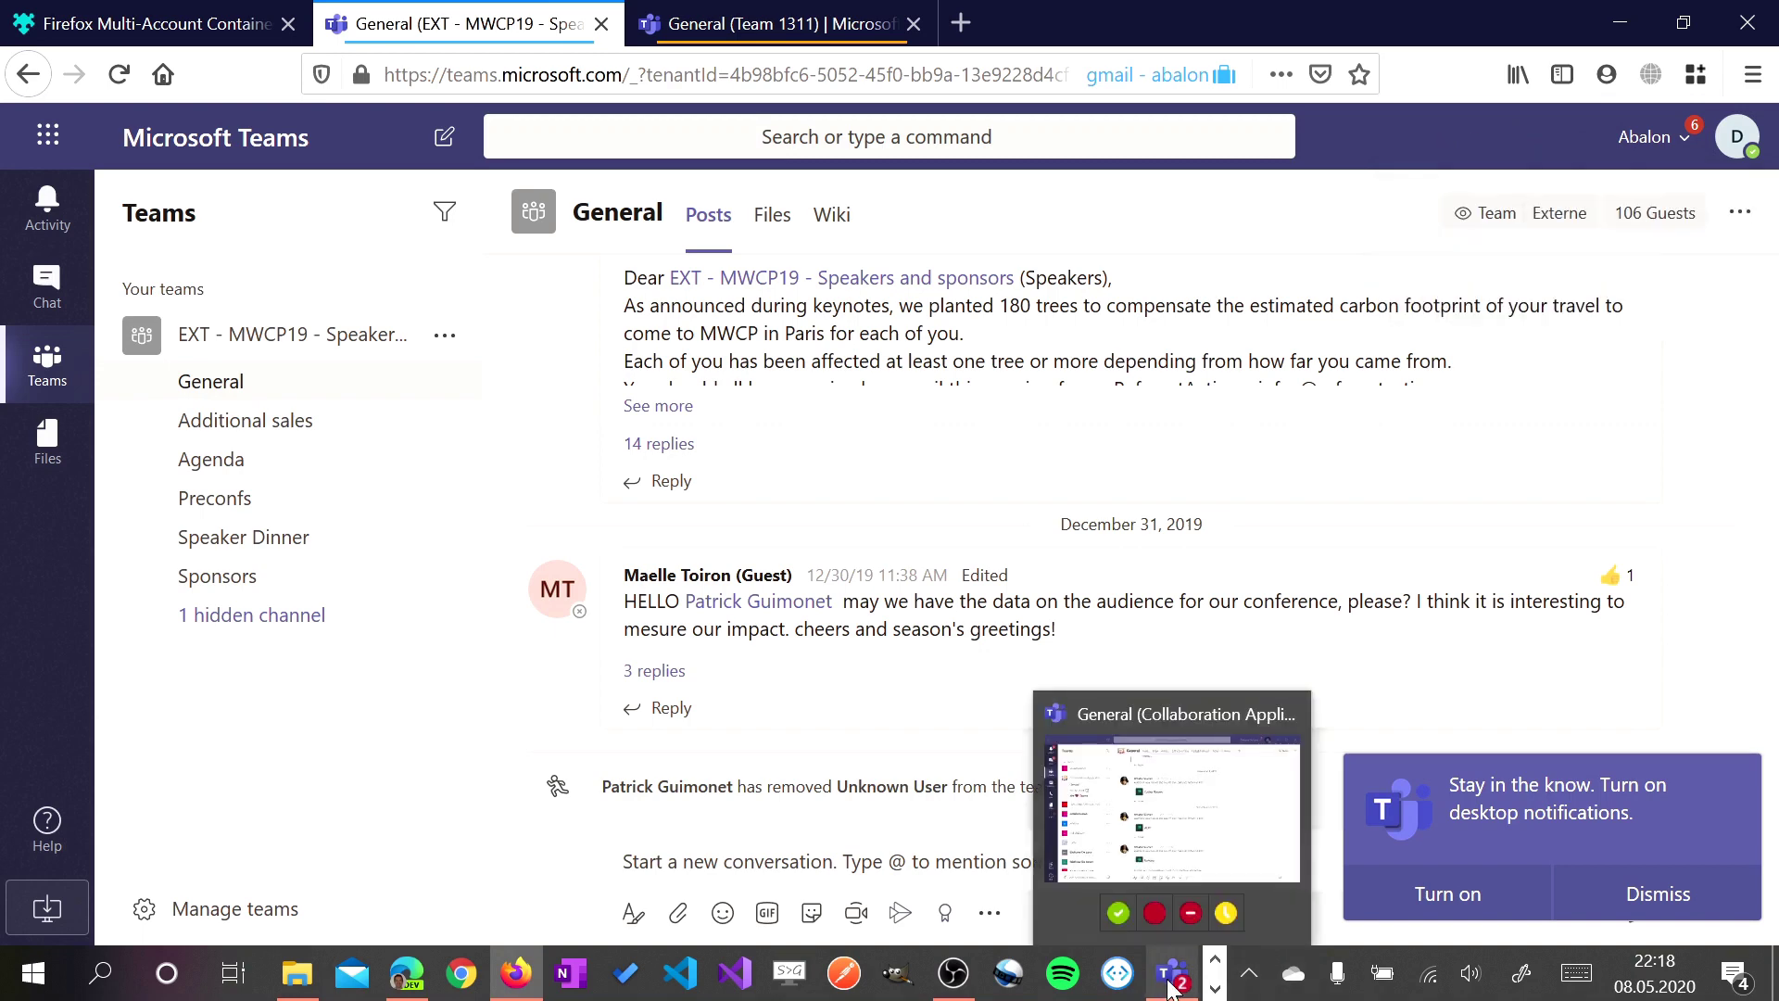
click(1172, 815)
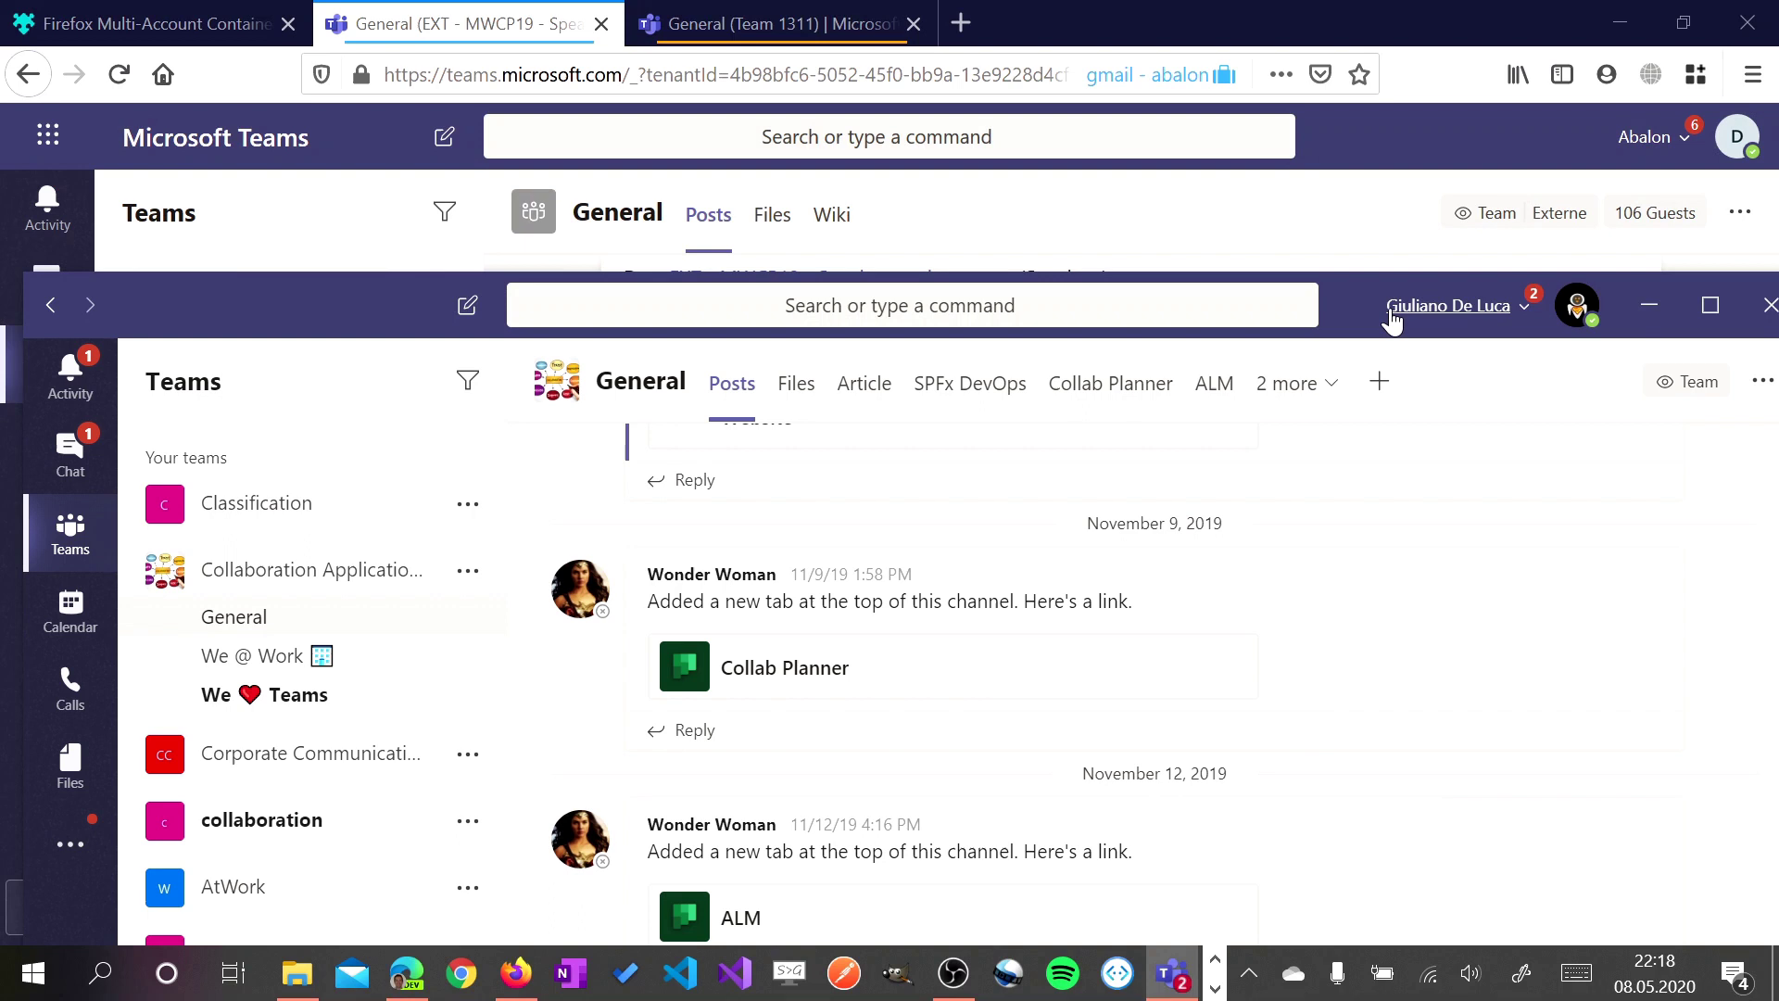
drag(1360, 308, 1336, 233)
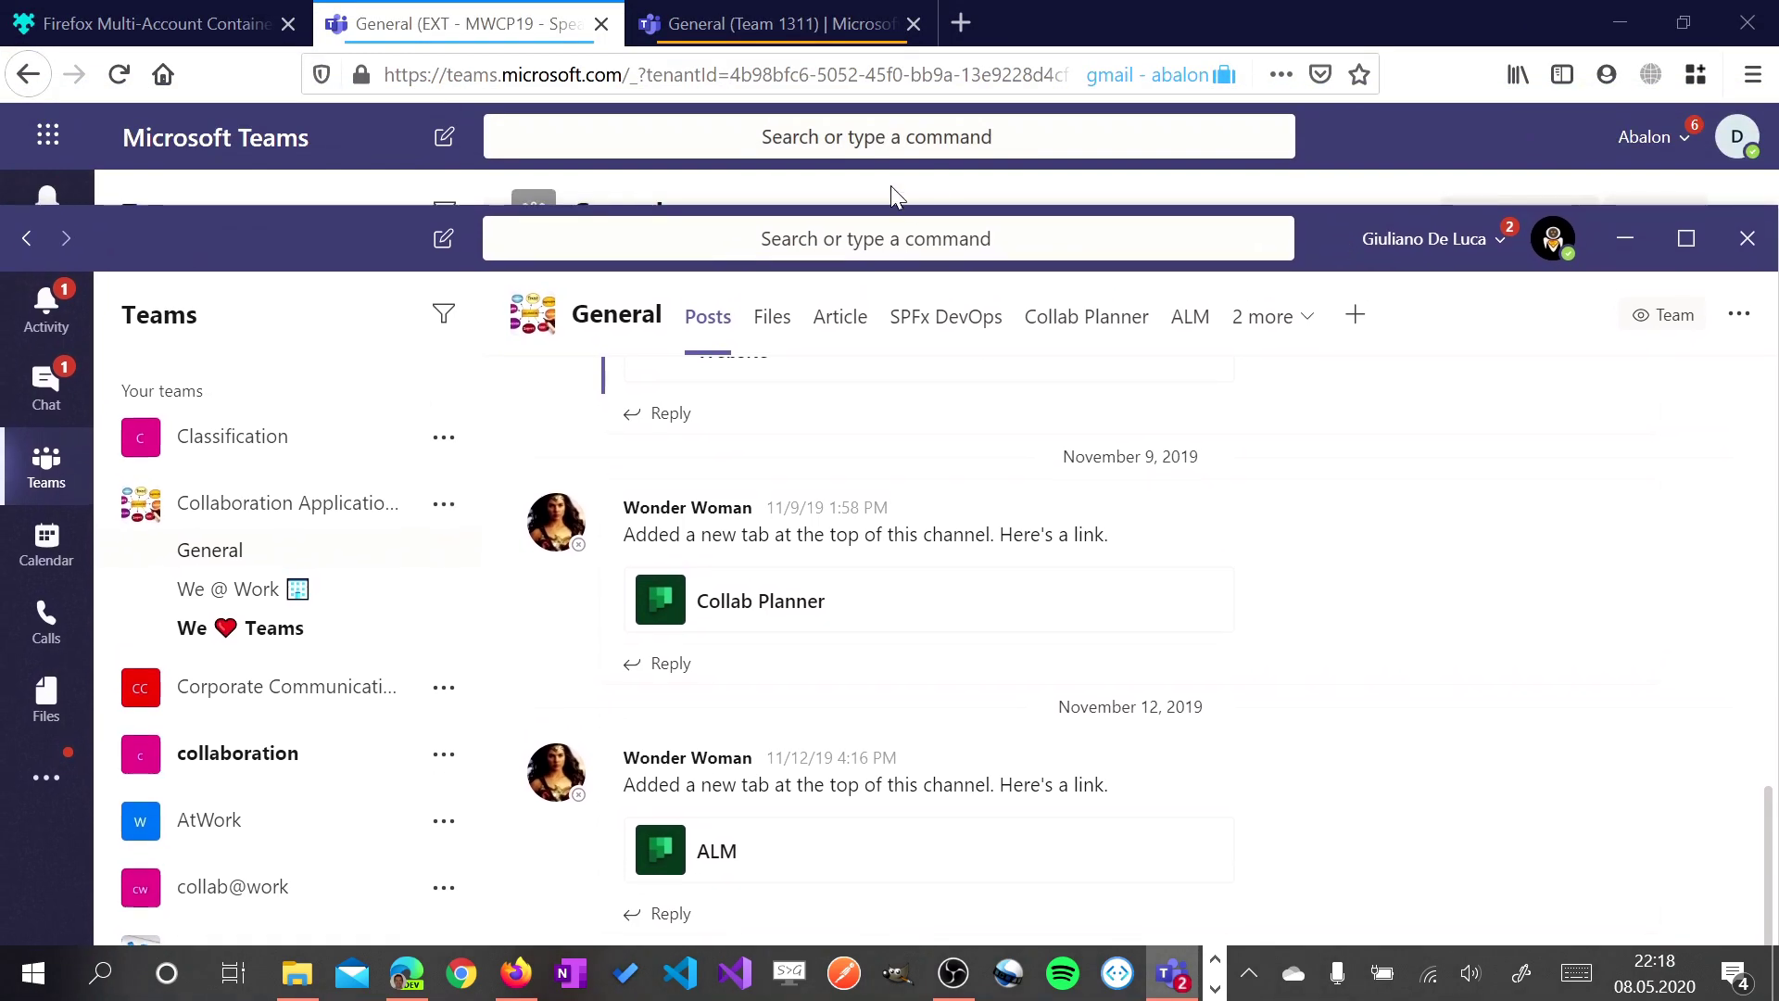
click(764, 24)
click(764, 24)
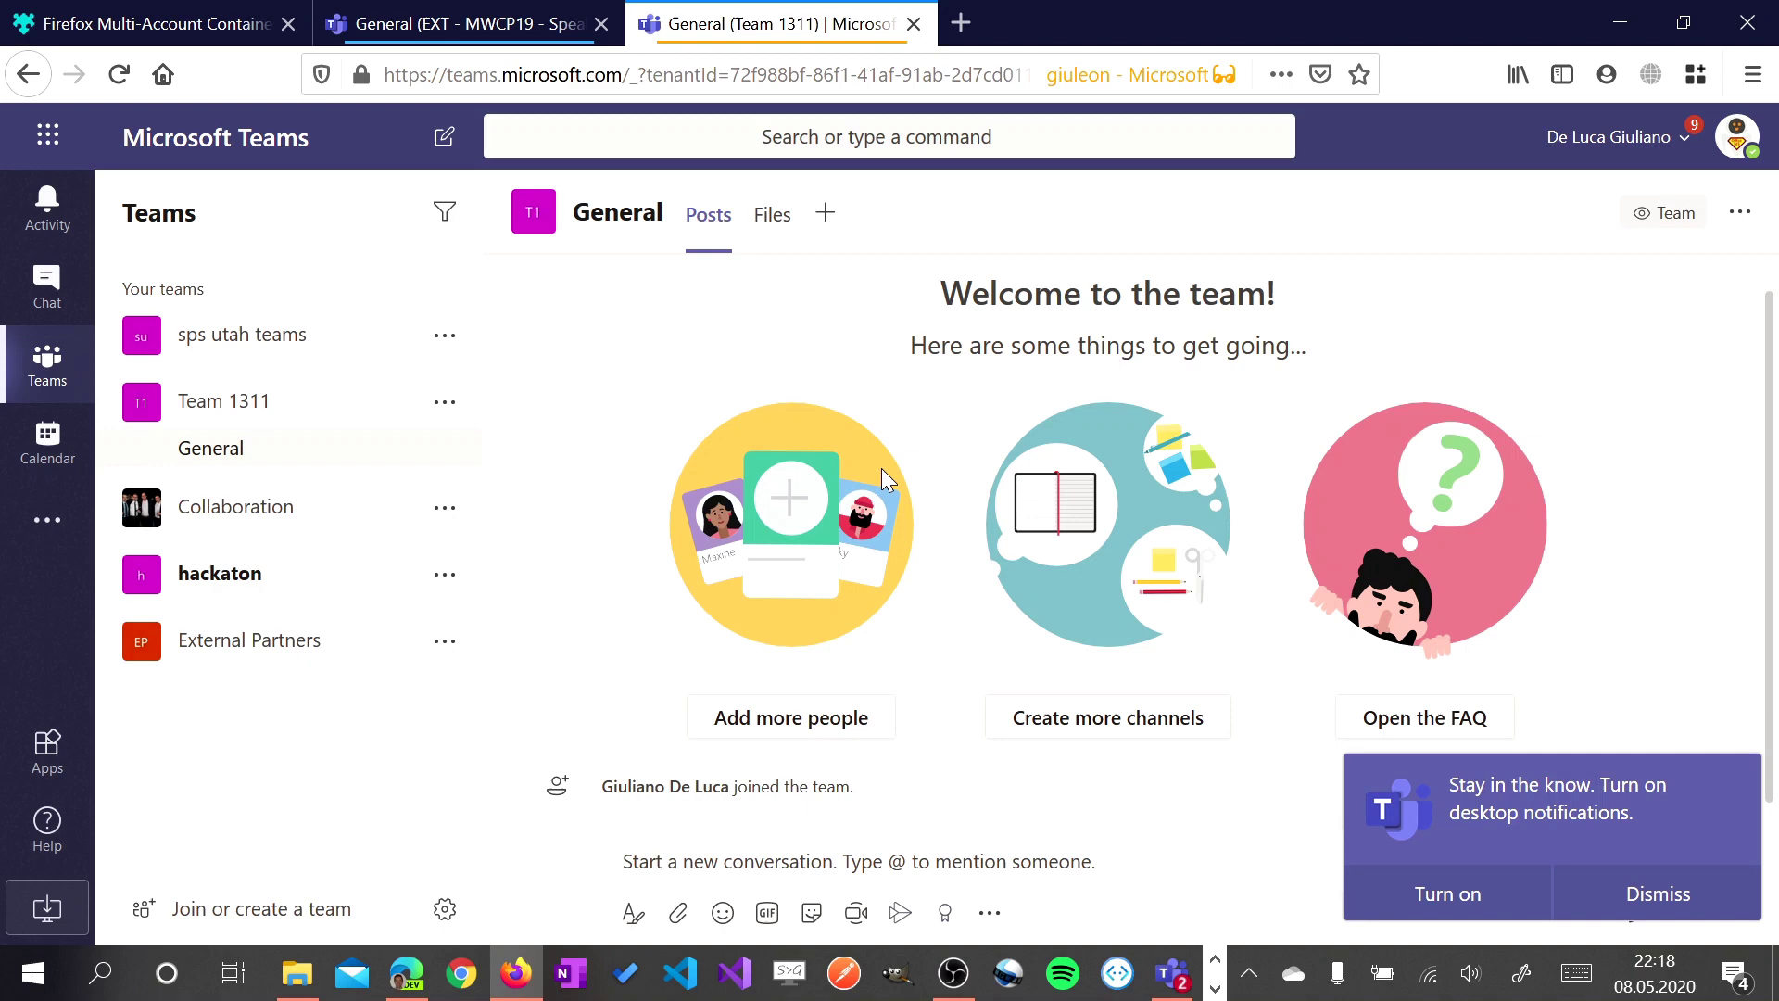
mouse_move(1175, 973)
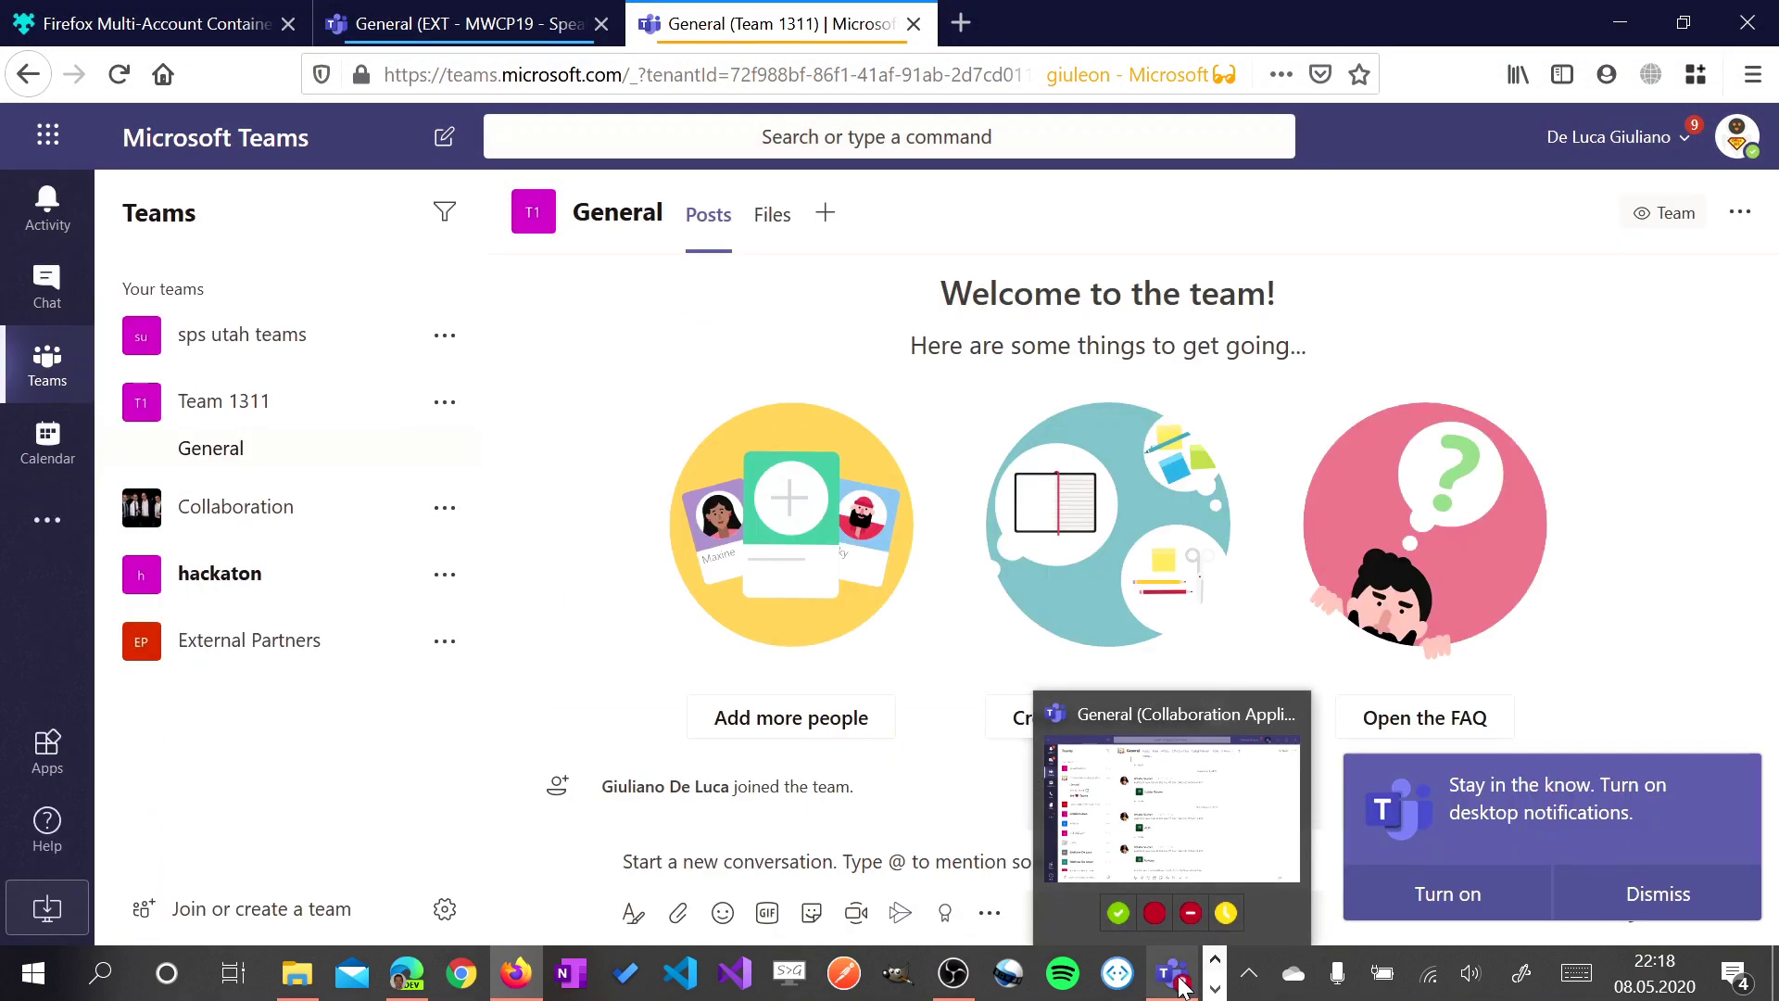
click(1172, 806)
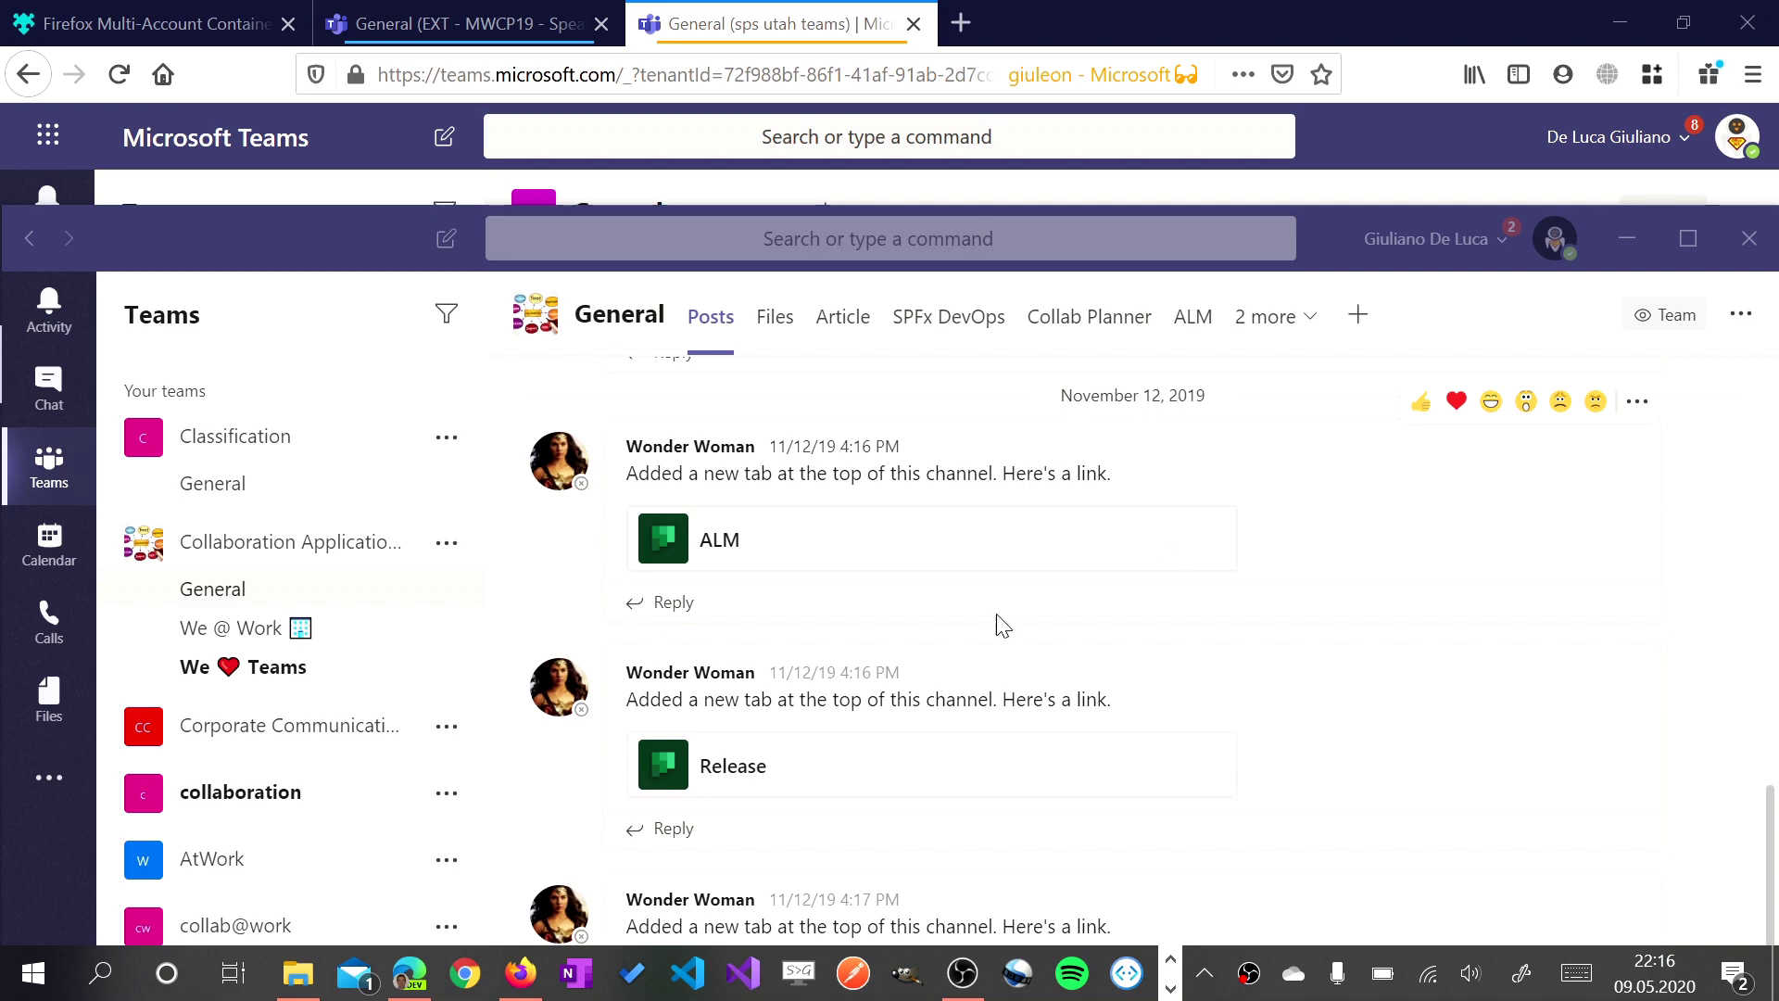
In Chrome, show the install-as-app offer for the Twitter tab, then dismiss it by returning to Teams
click(473, 984)
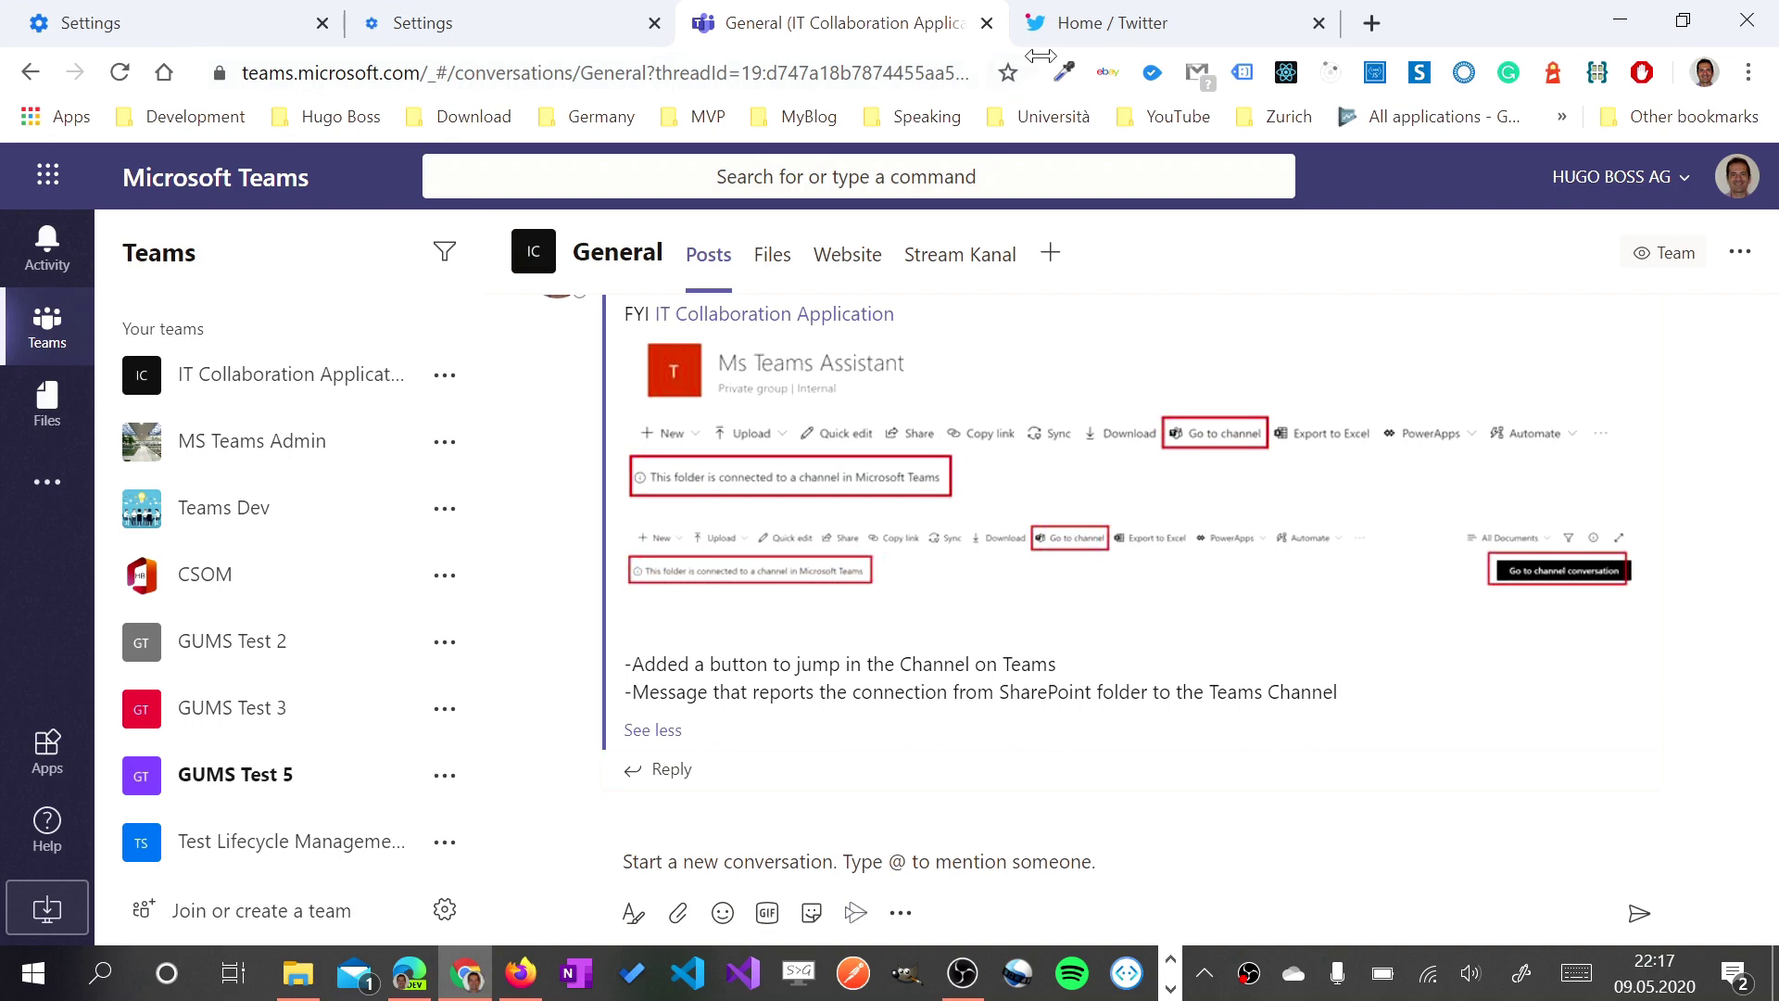
click(1123, 23)
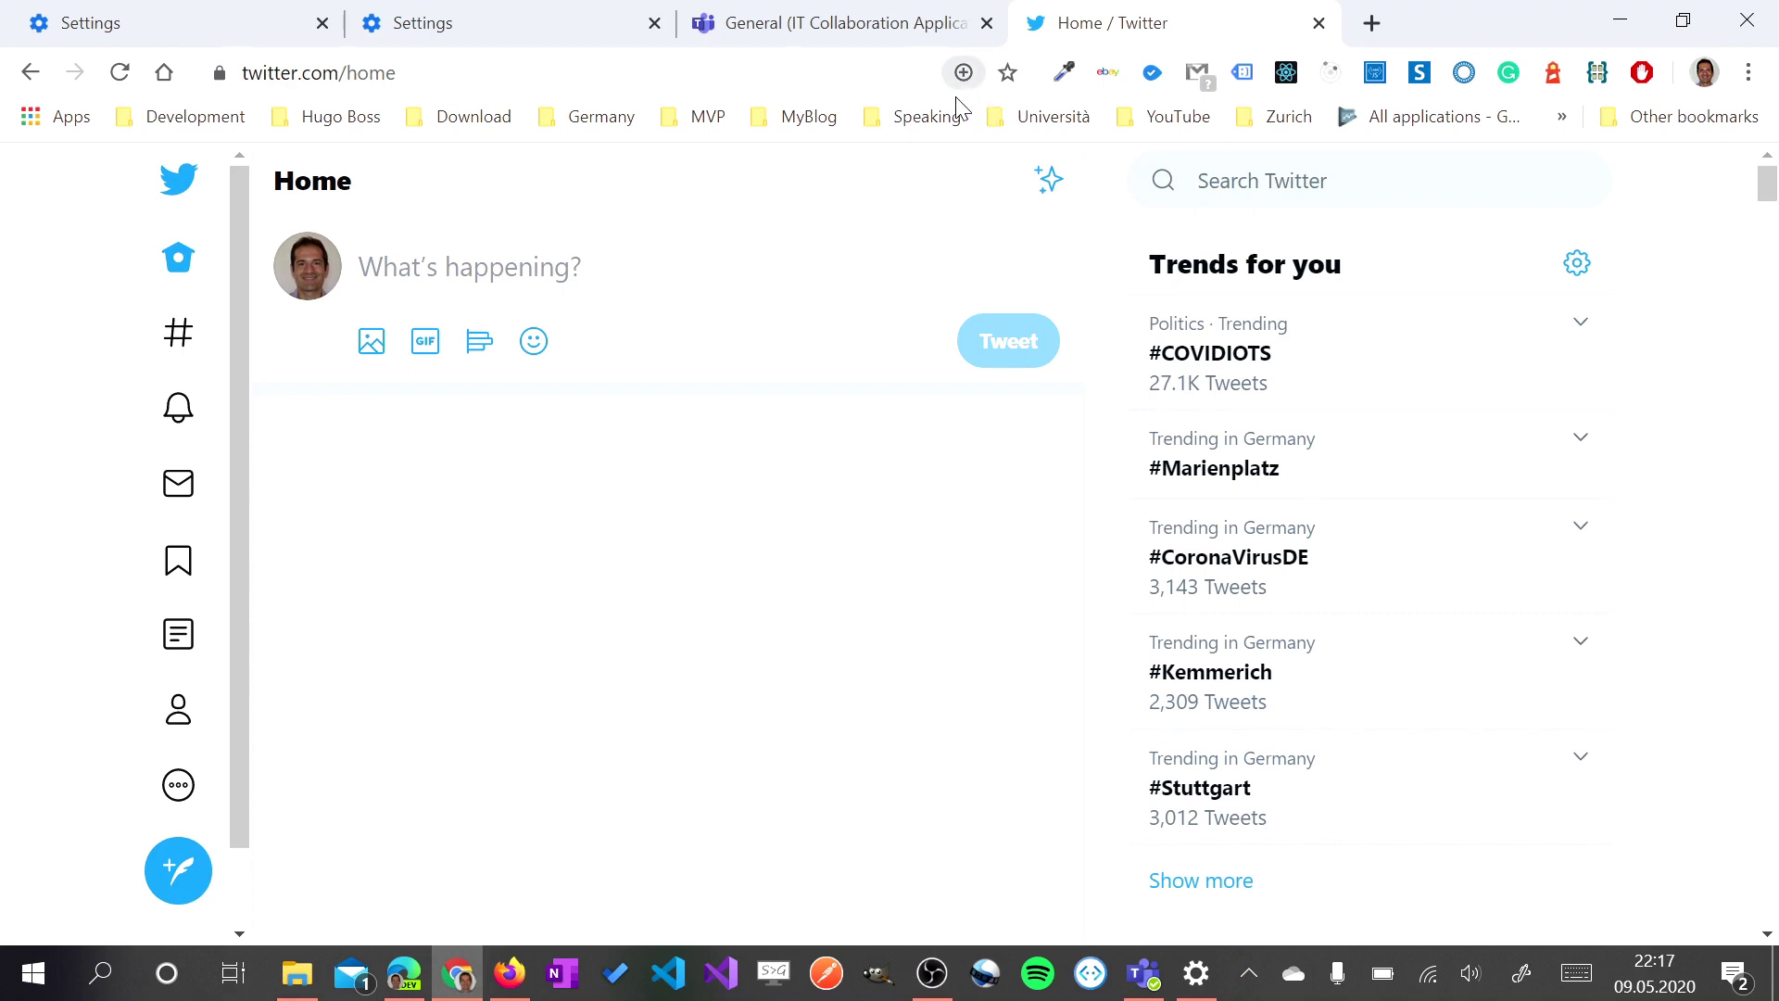
click(963, 74)
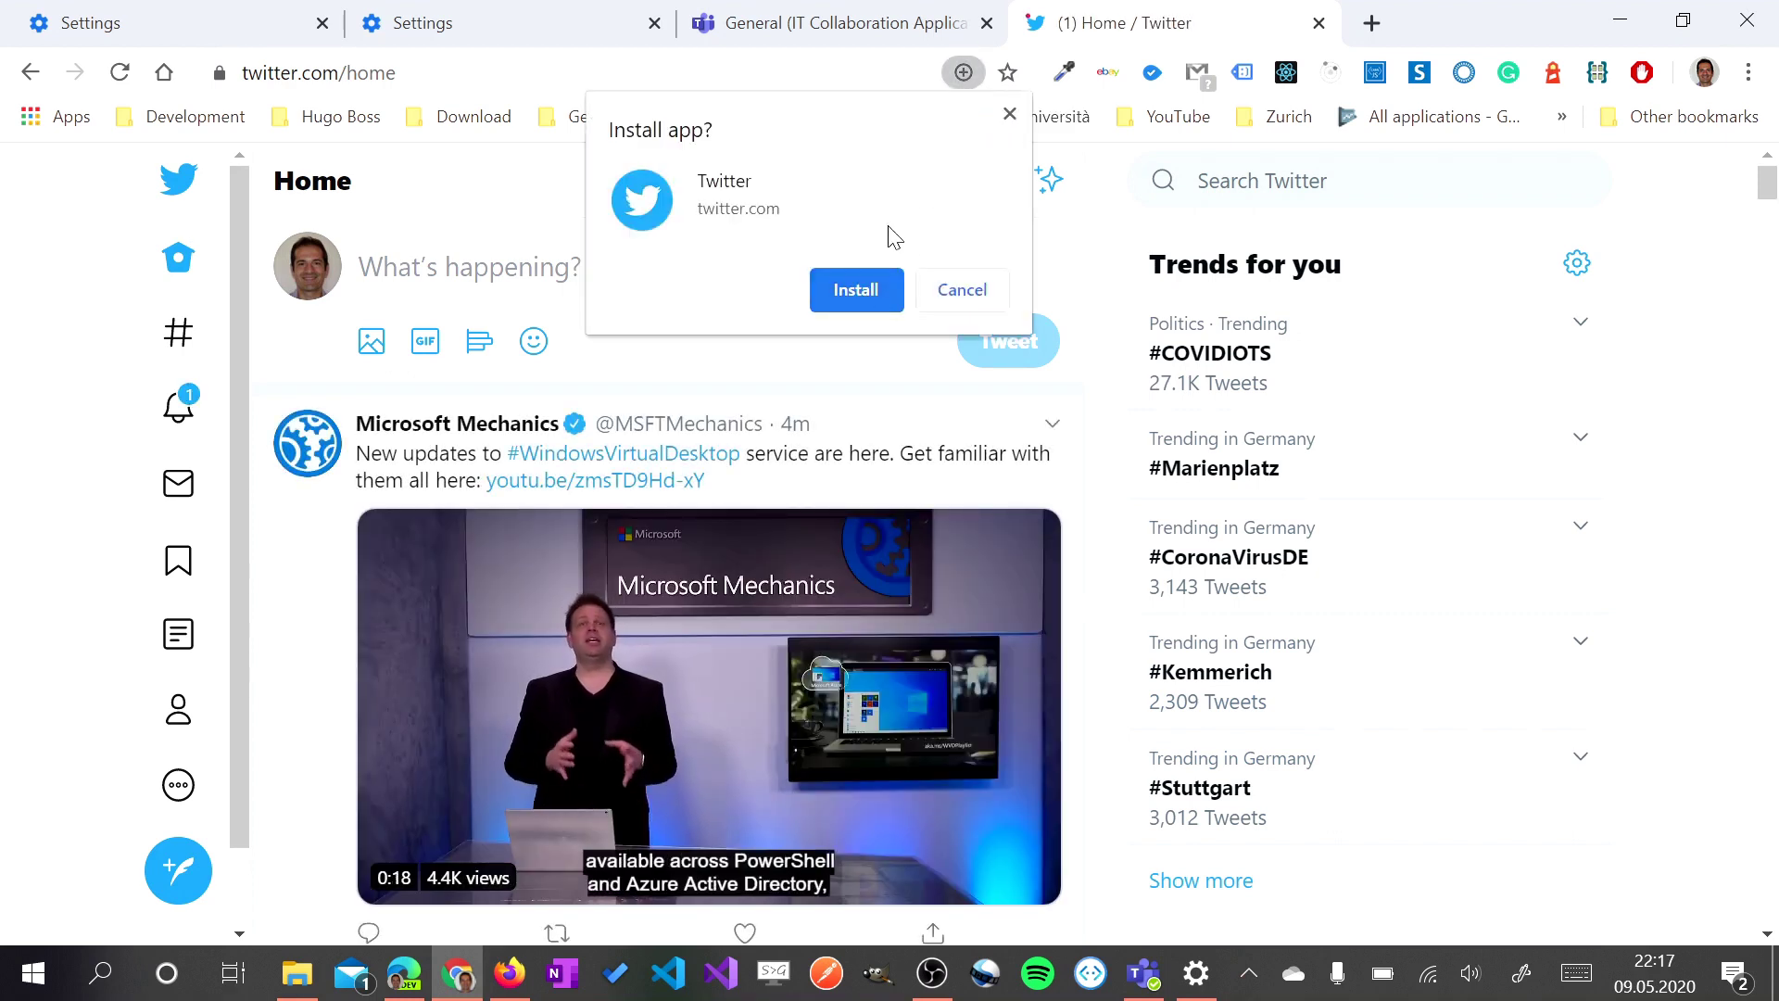
click(891, 21)
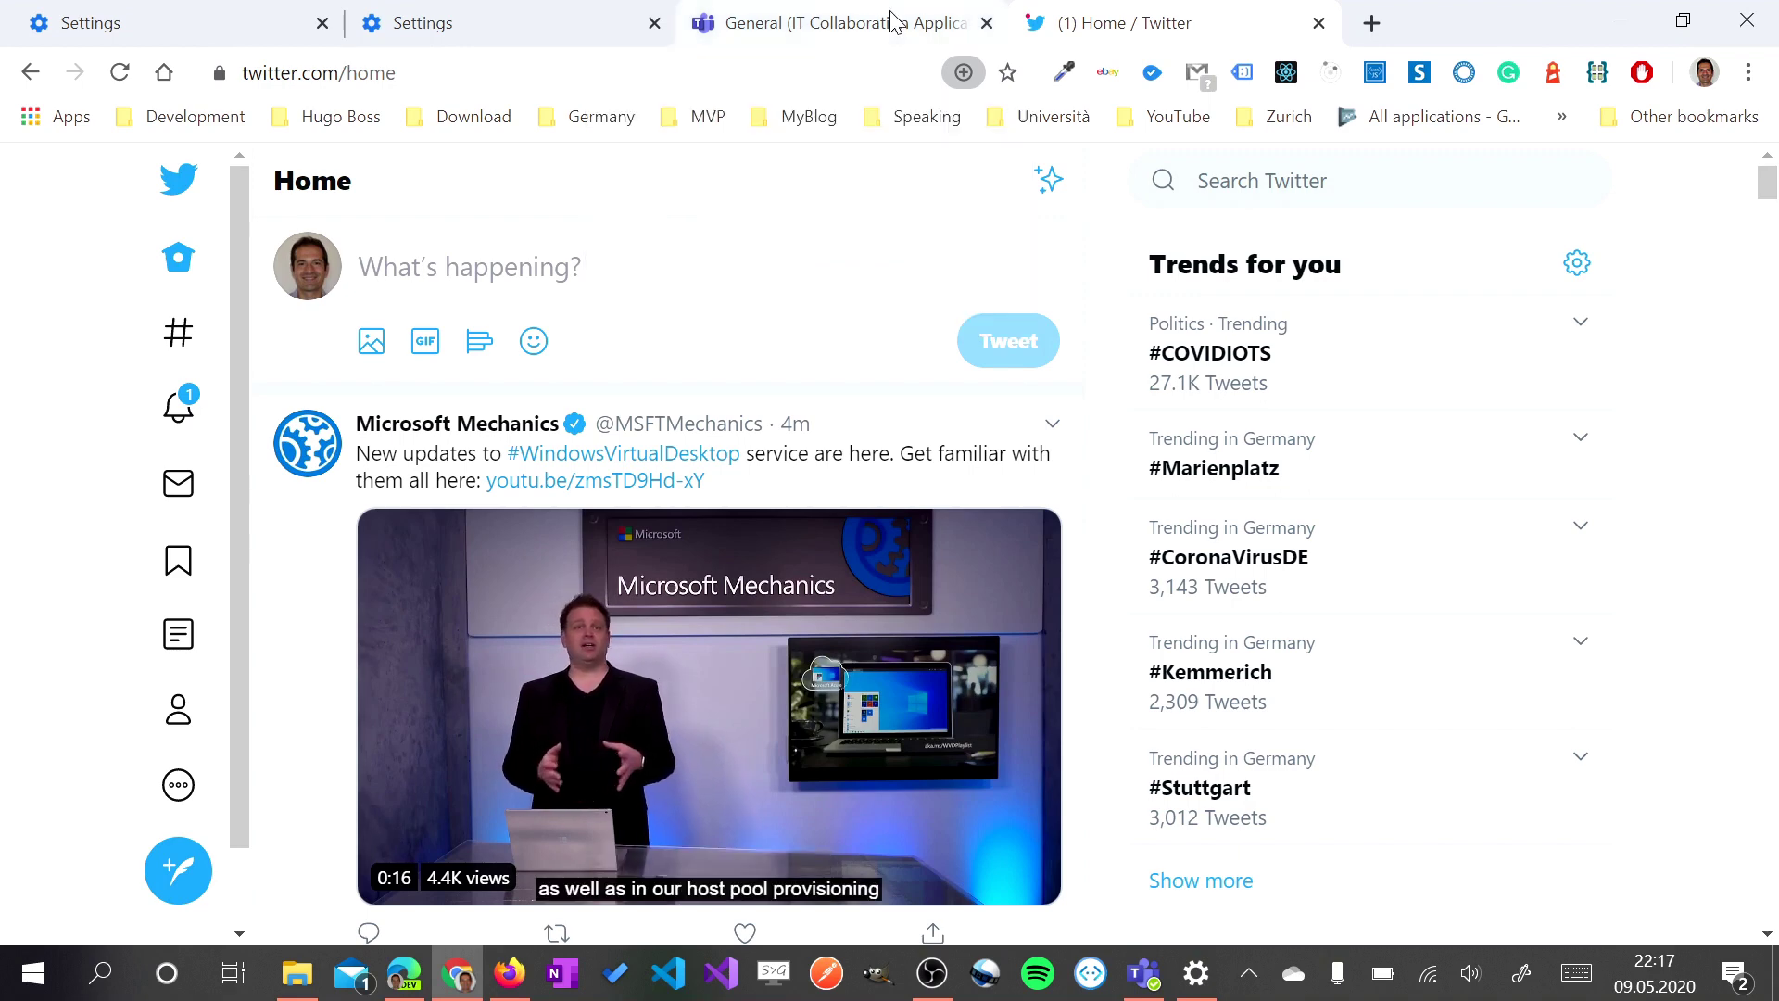